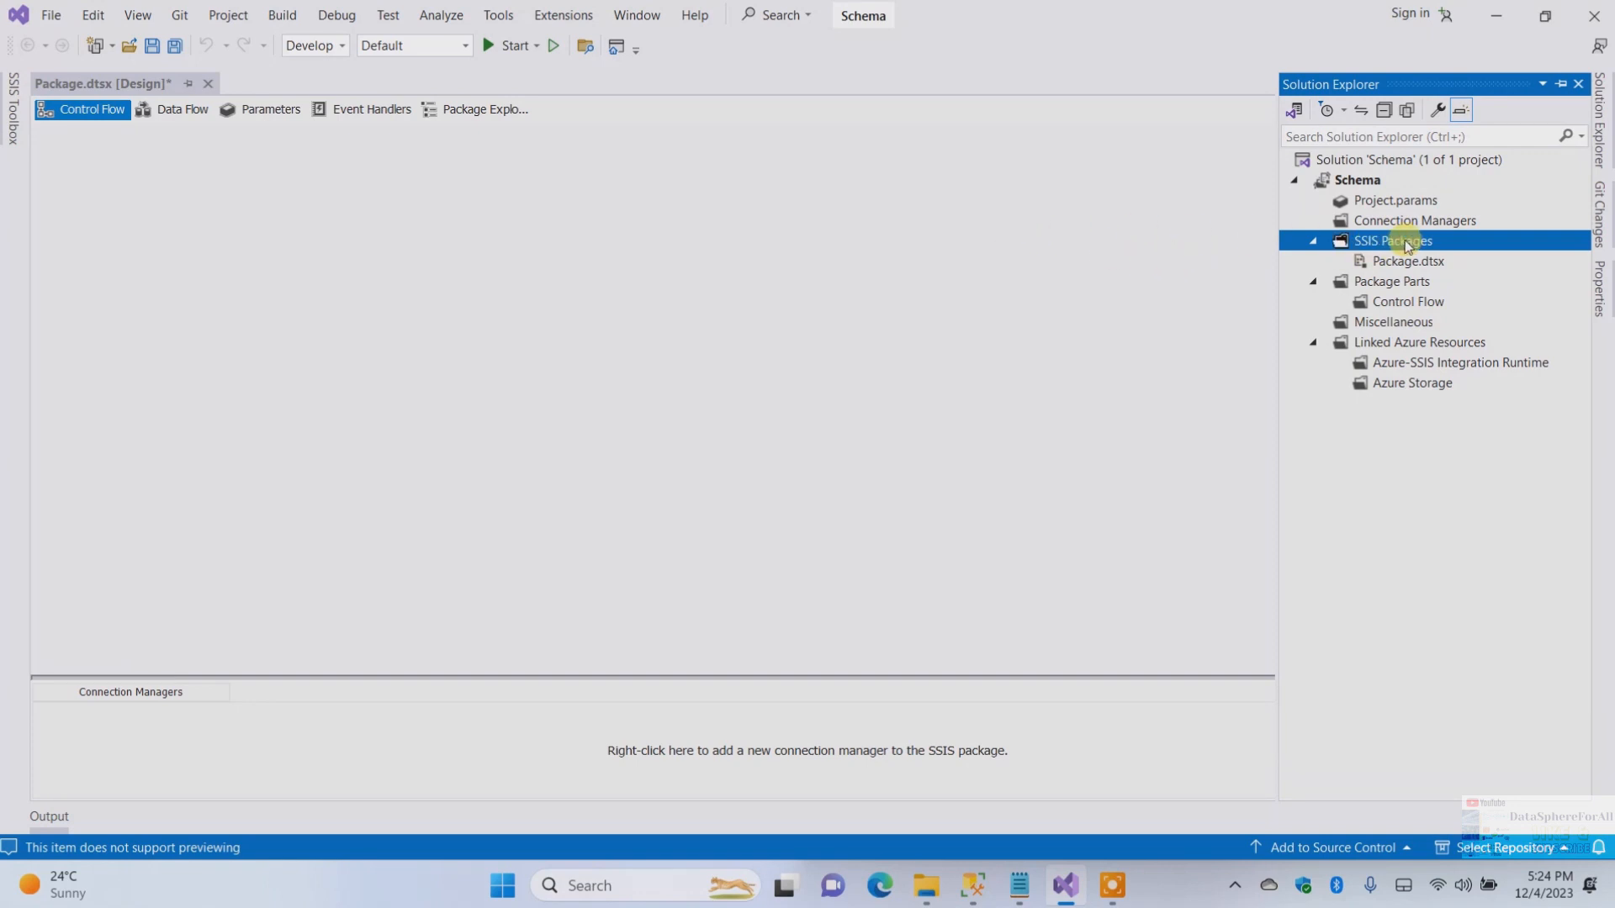
# Rename the Package.dtsx package to Main
pyautogui.click(1396, 261)
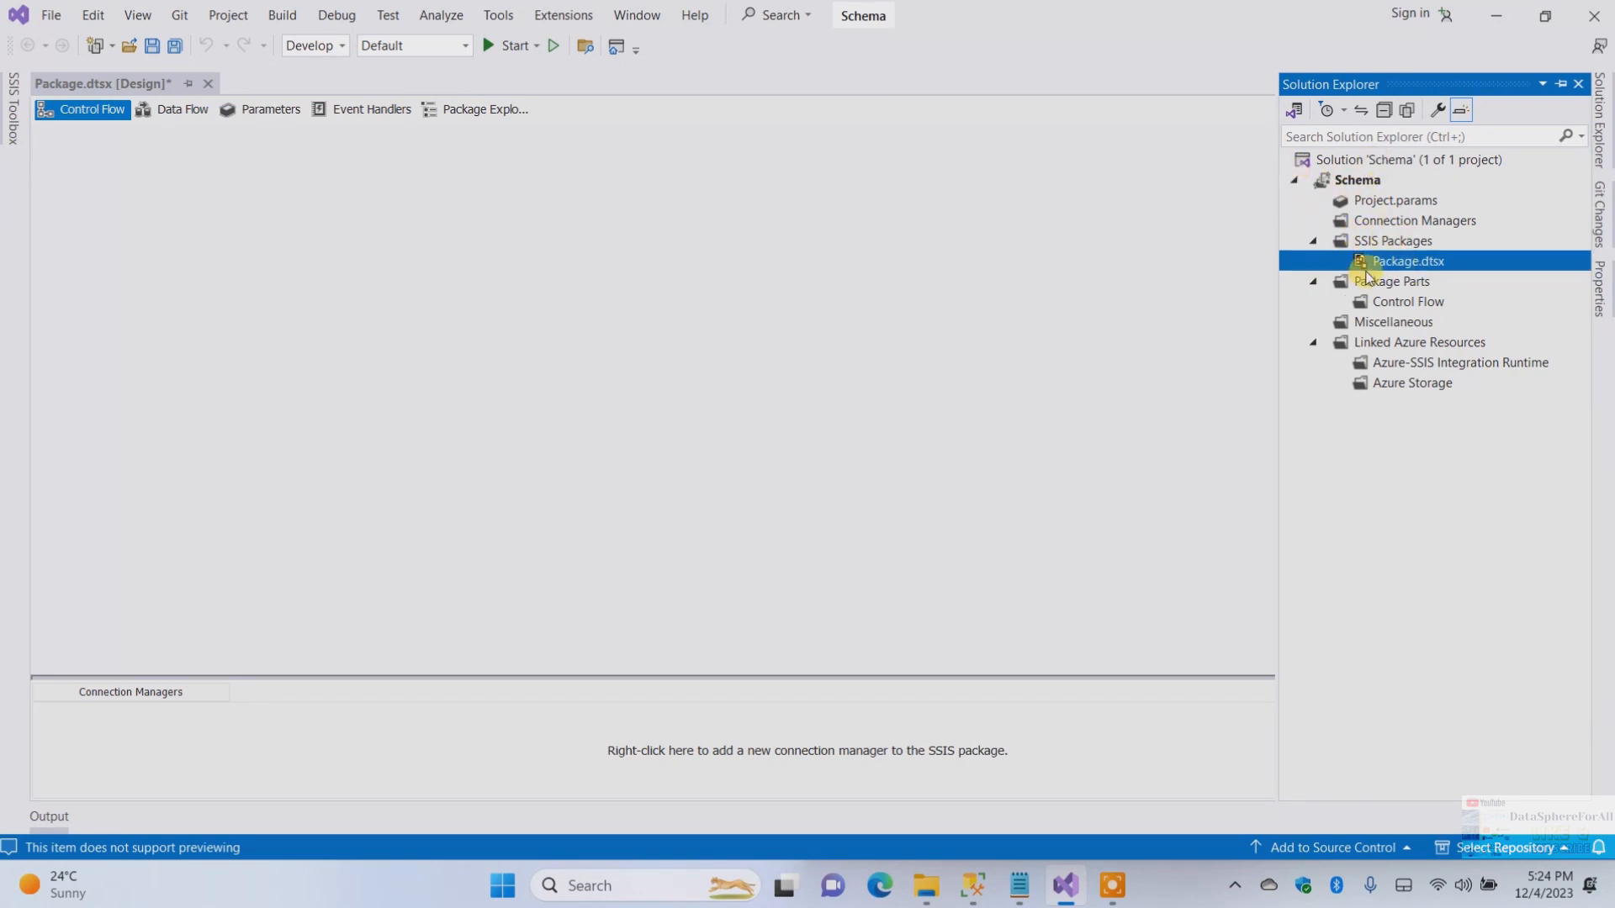
pyautogui.rightClick(1392, 267)
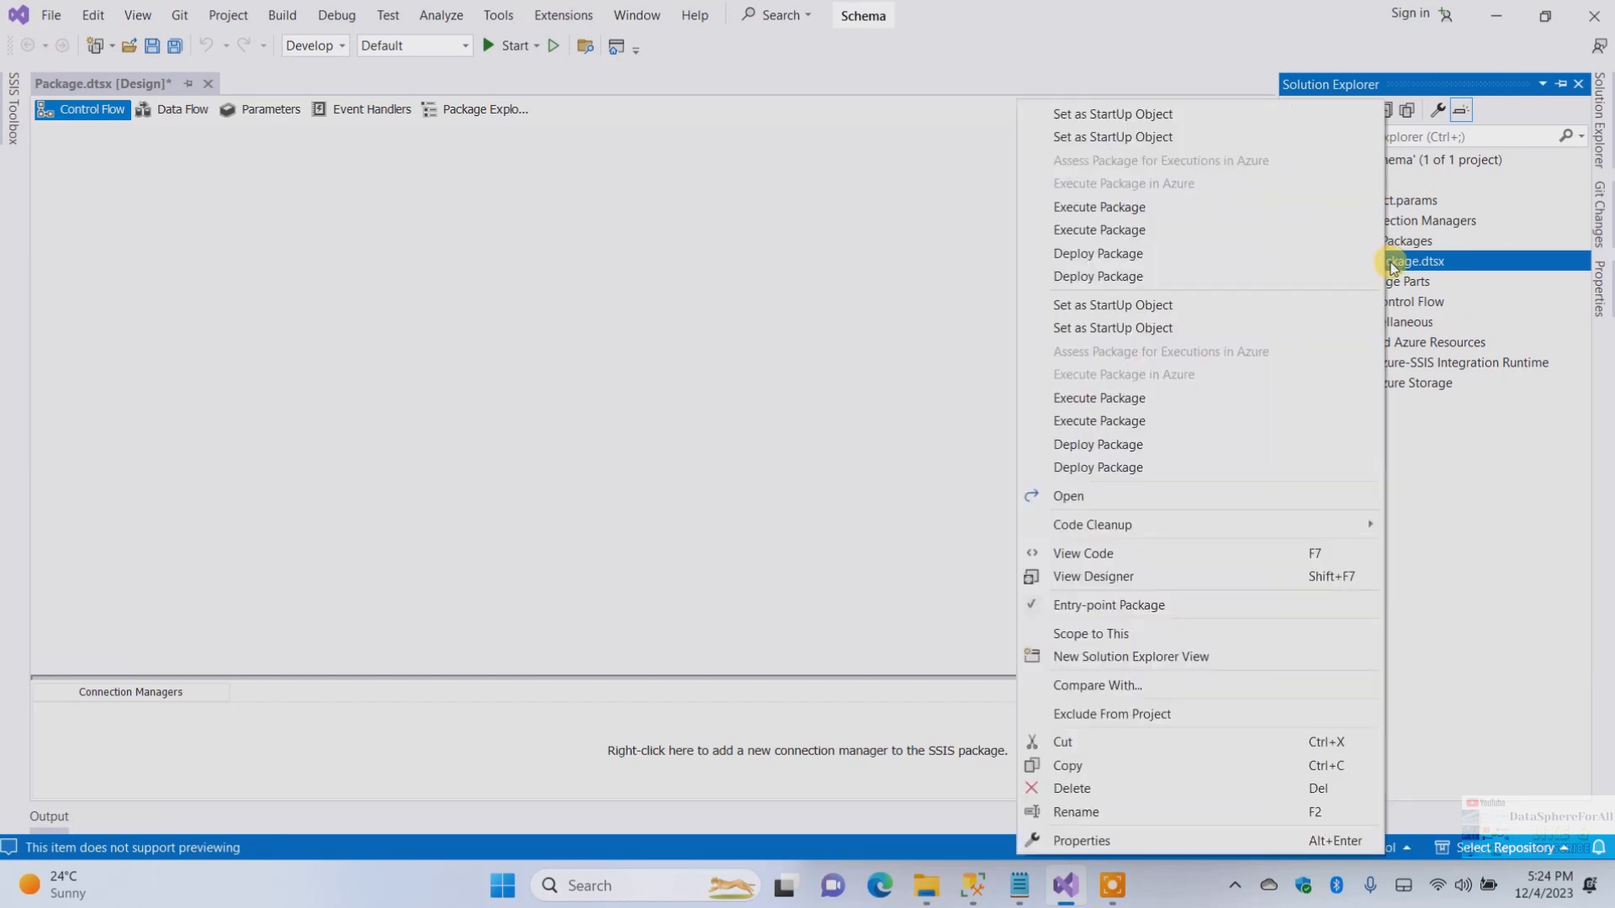
pyautogui.click(1071, 811)
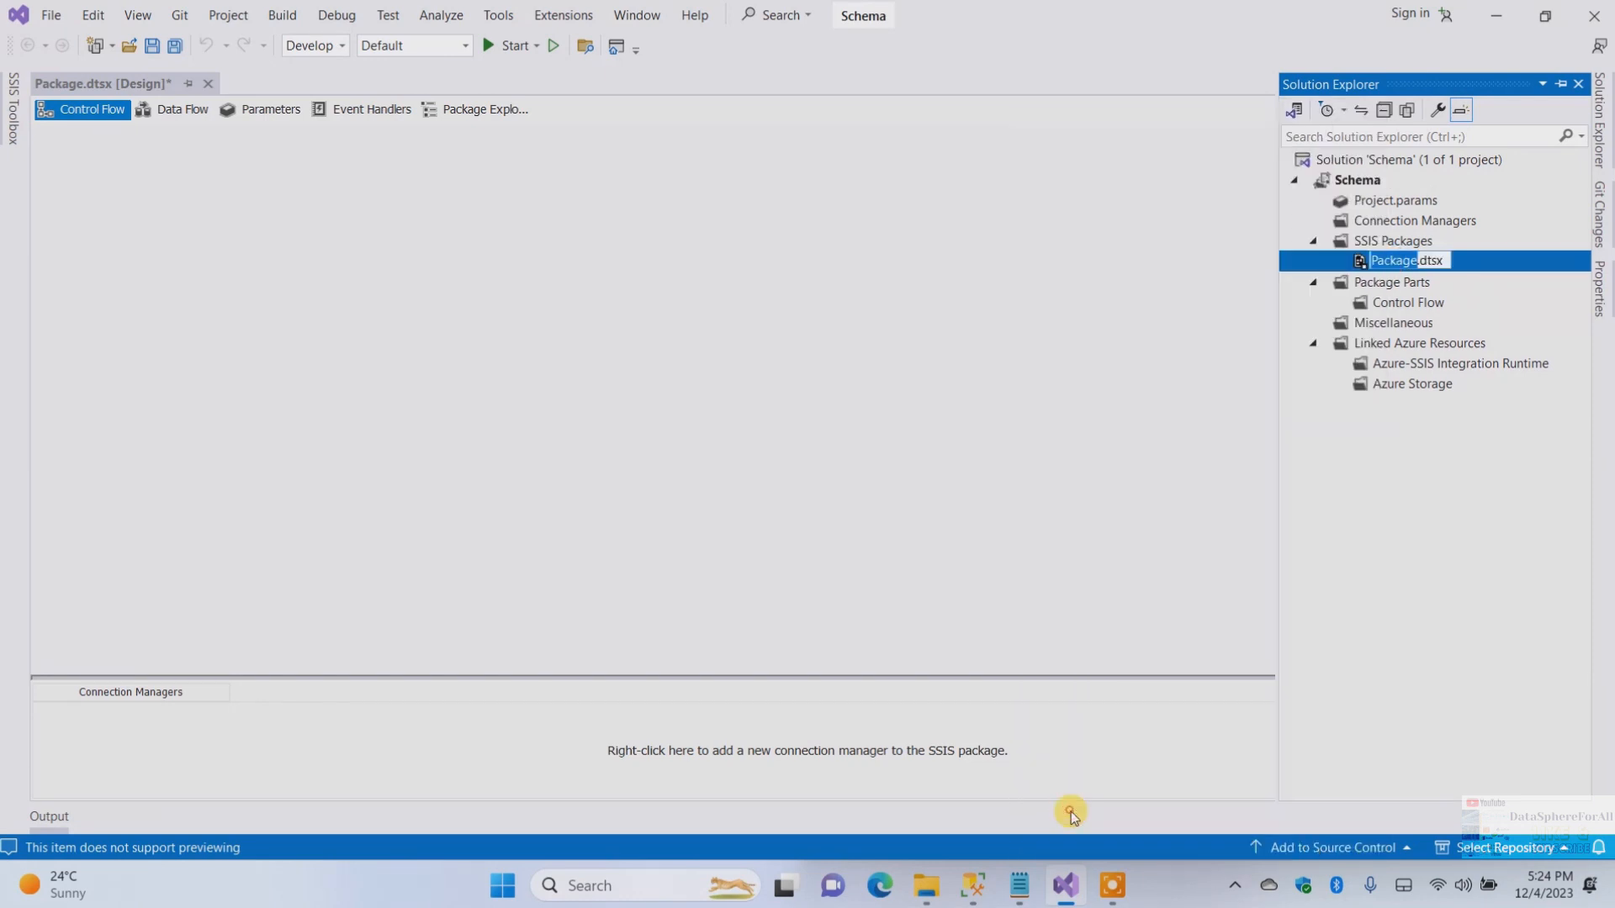
pyautogui.write('Main')
pyautogui.press('Return')
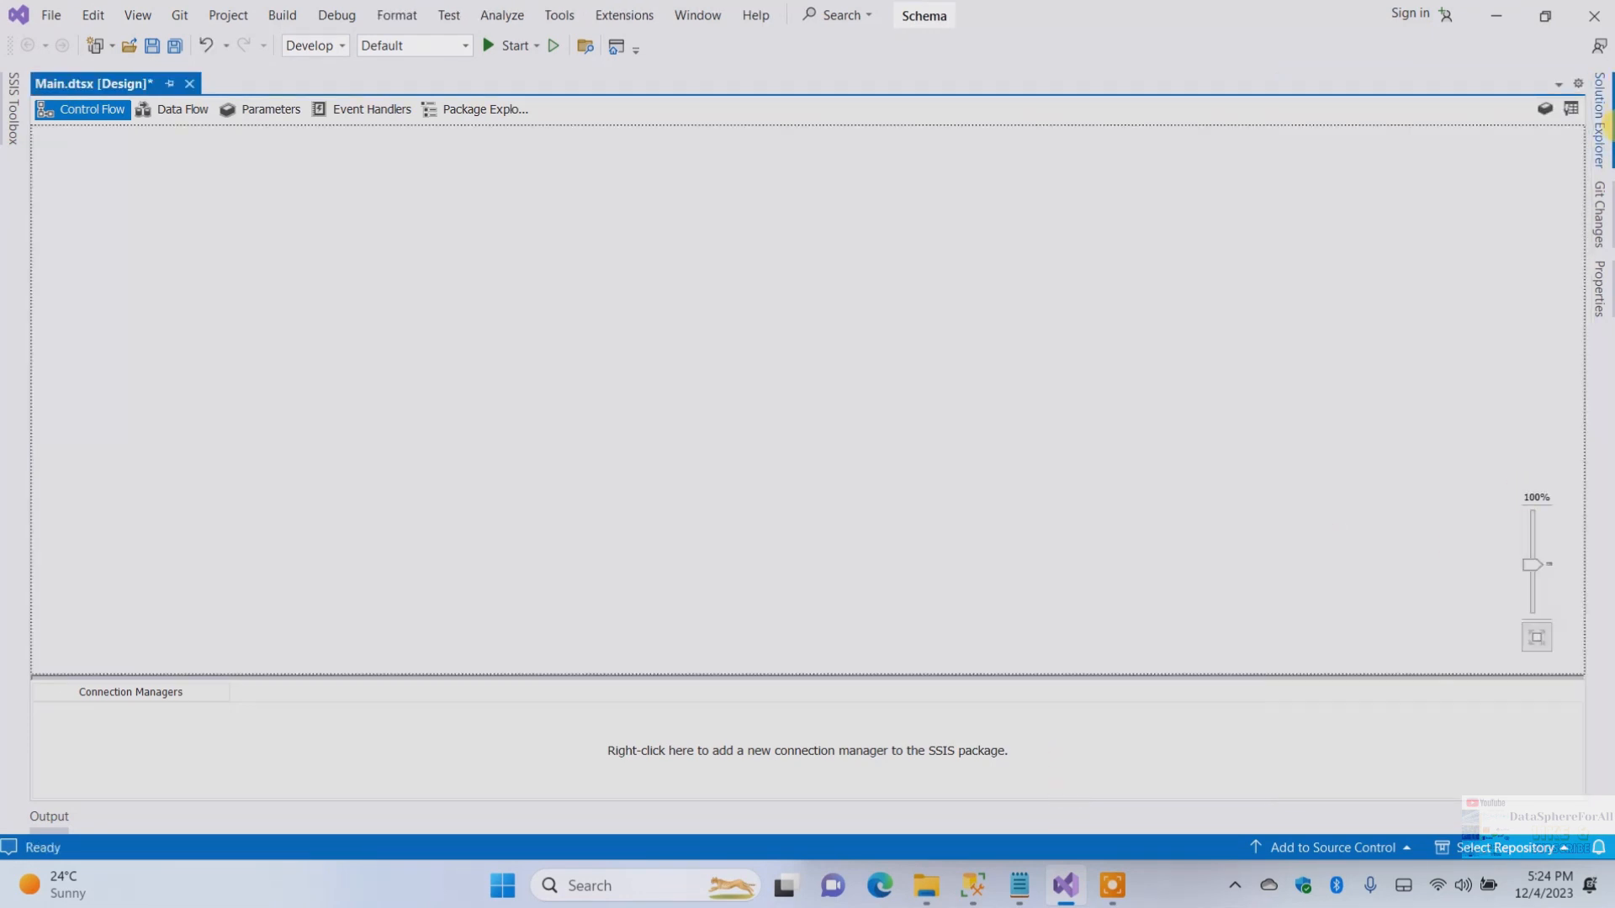
# Add a new SSIS package to the project's SSIS Packages folder
pyautogui.click(1602, 126)
pyautogui.rightClick(1382, 242)
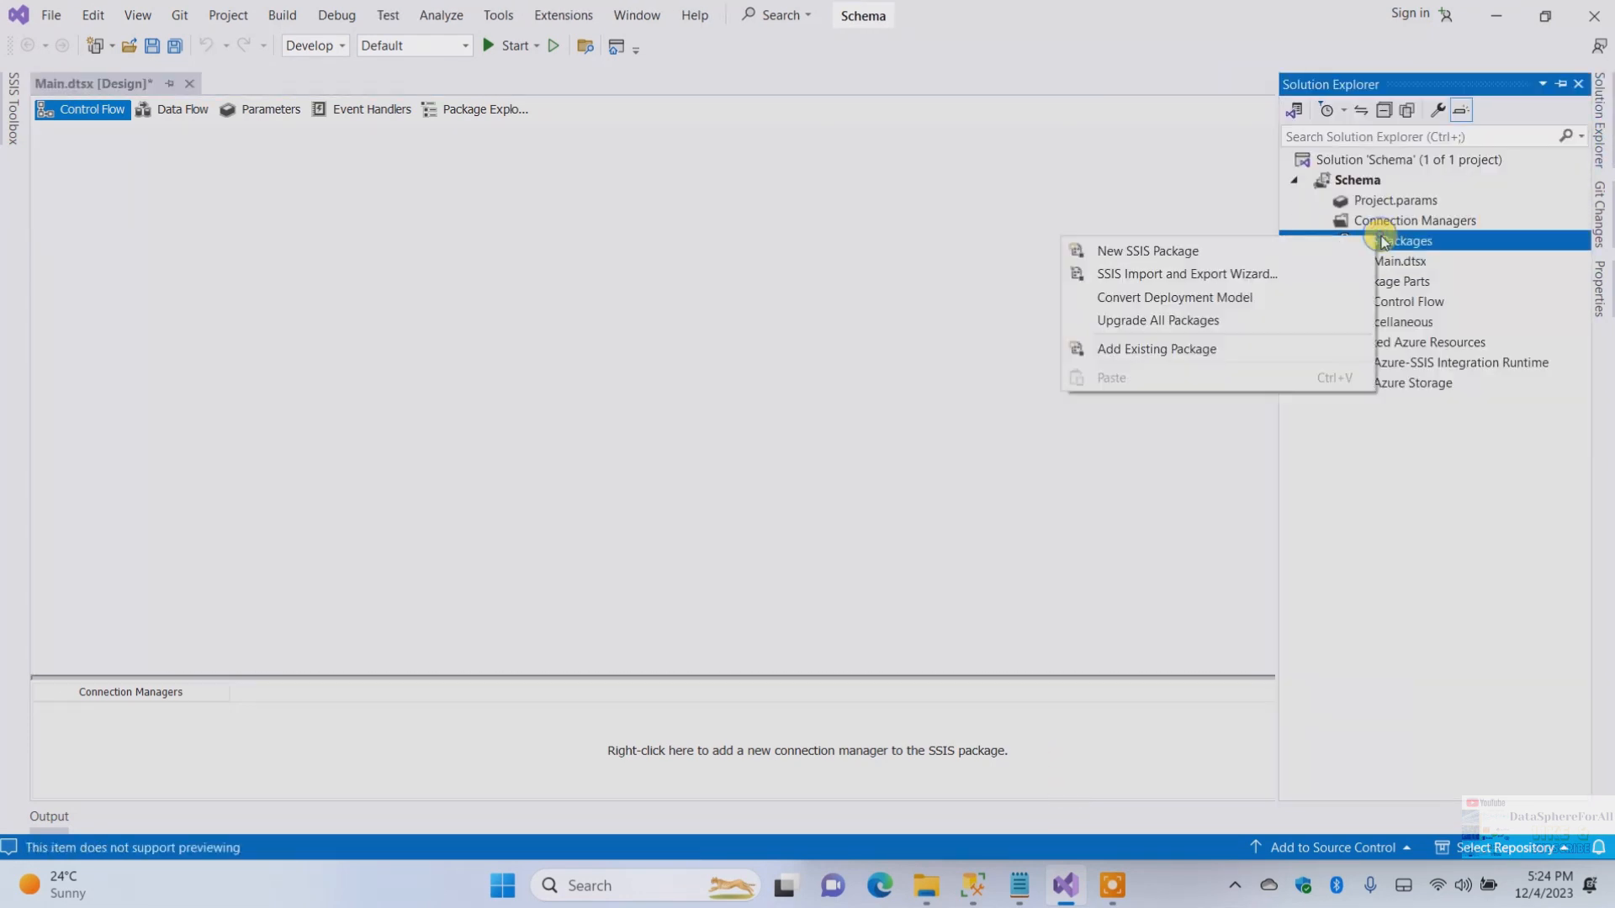
pyautogui.click(1239, 253)
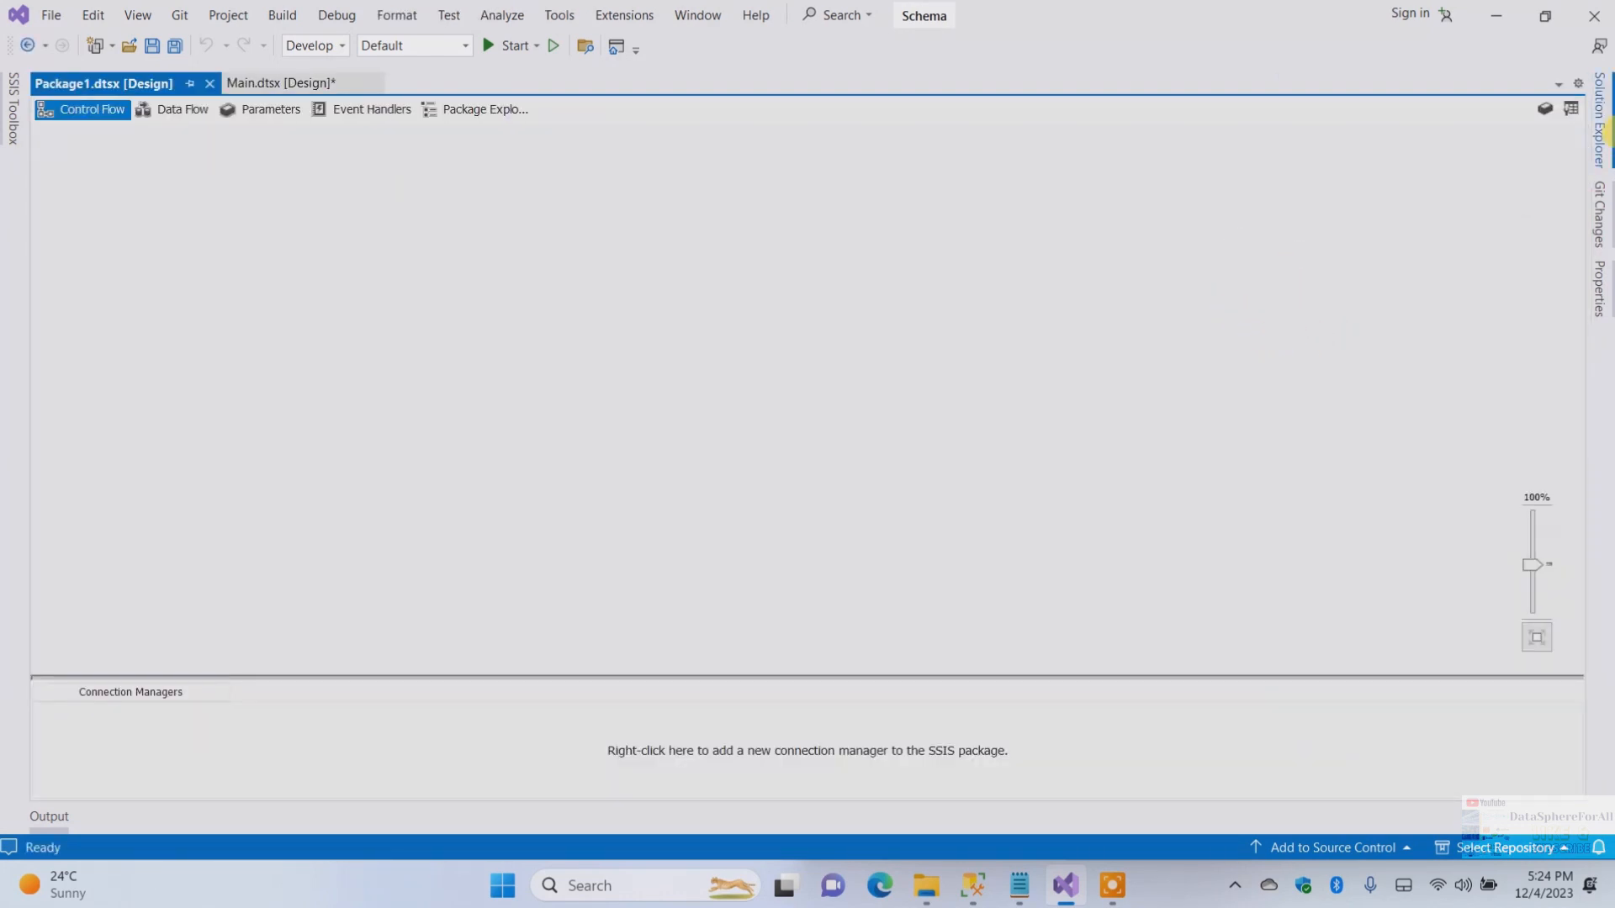
# Rename the new Package1.dtsx to DimCountry, declining to reload the file when asked
pyautogui.click(1601, 122)
pyautogui.click(1403, 284)
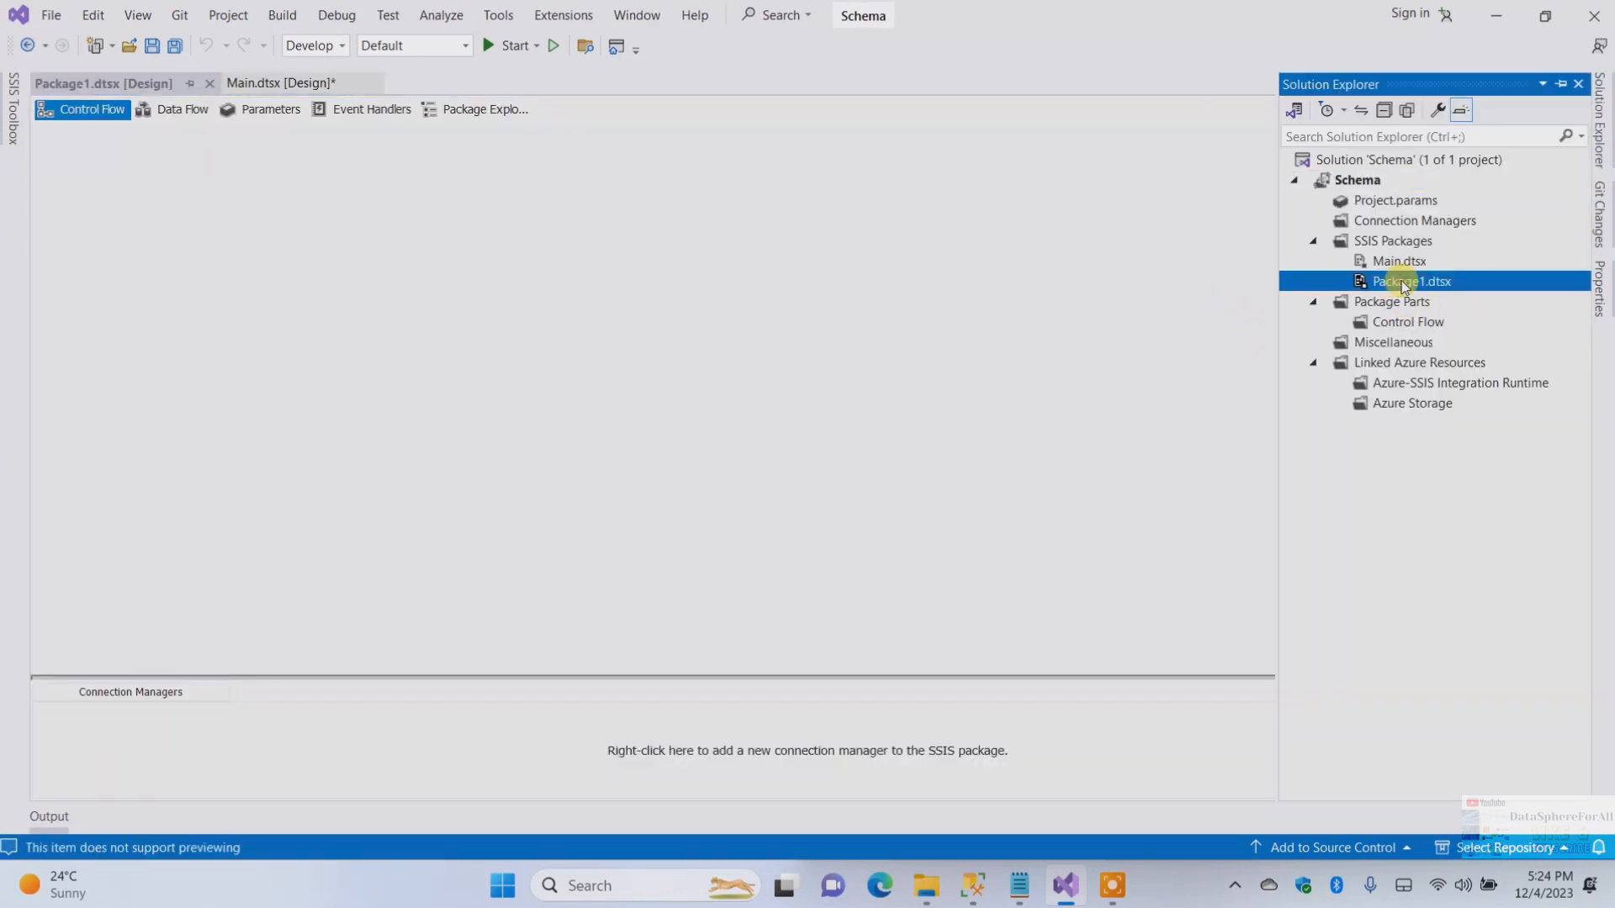
pyautogui.rightClick(1404, 285)
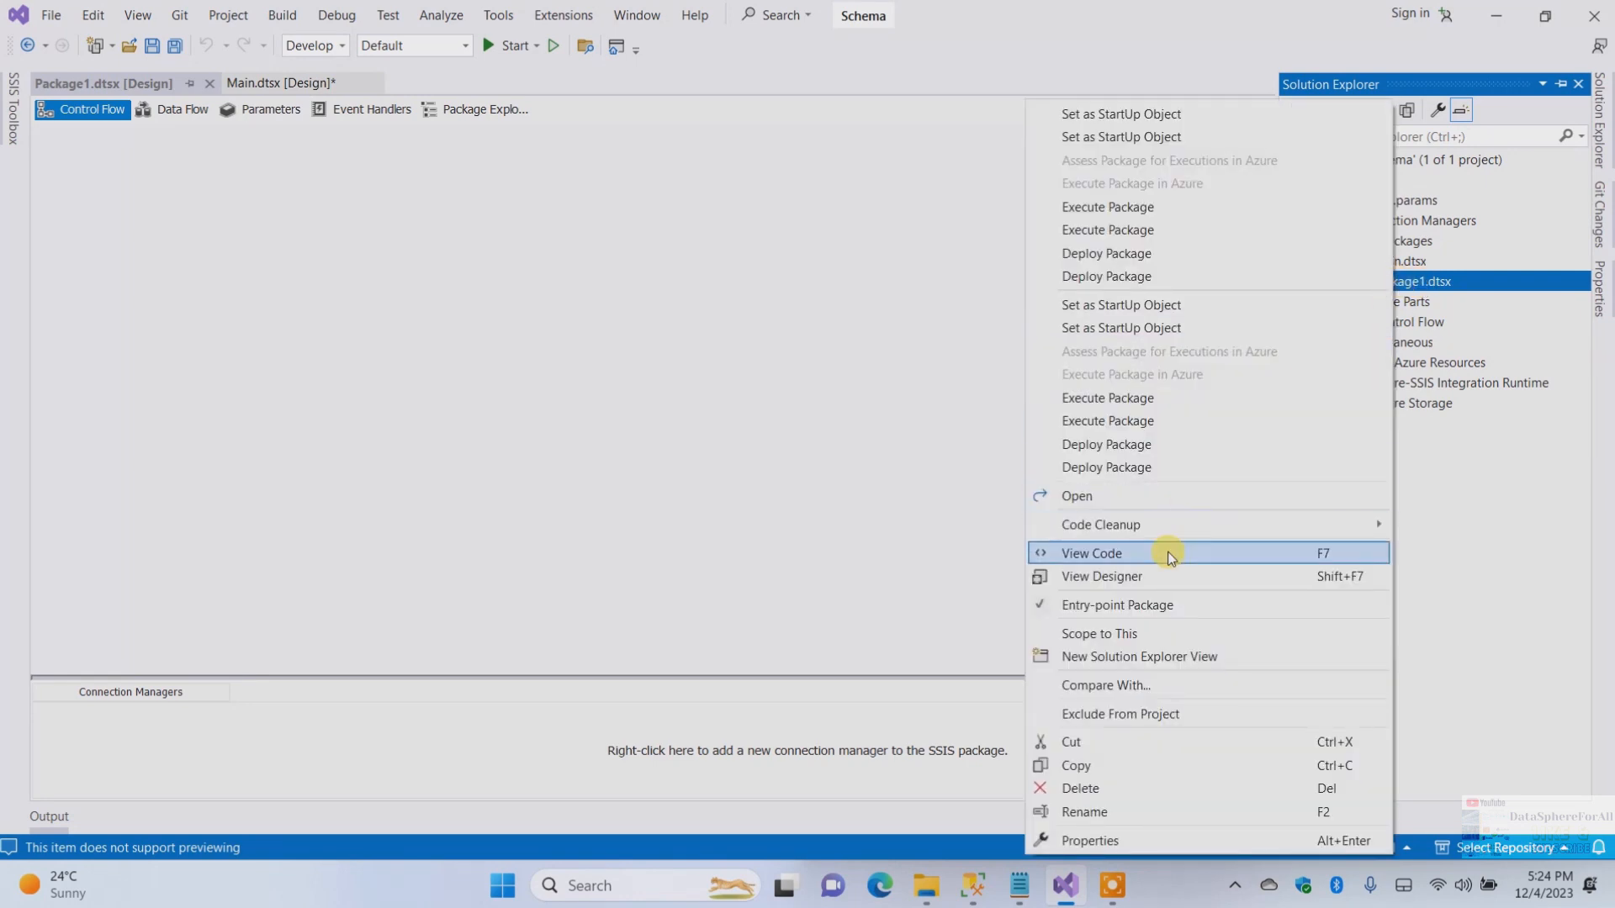
pyautogui.click(1063, 811)
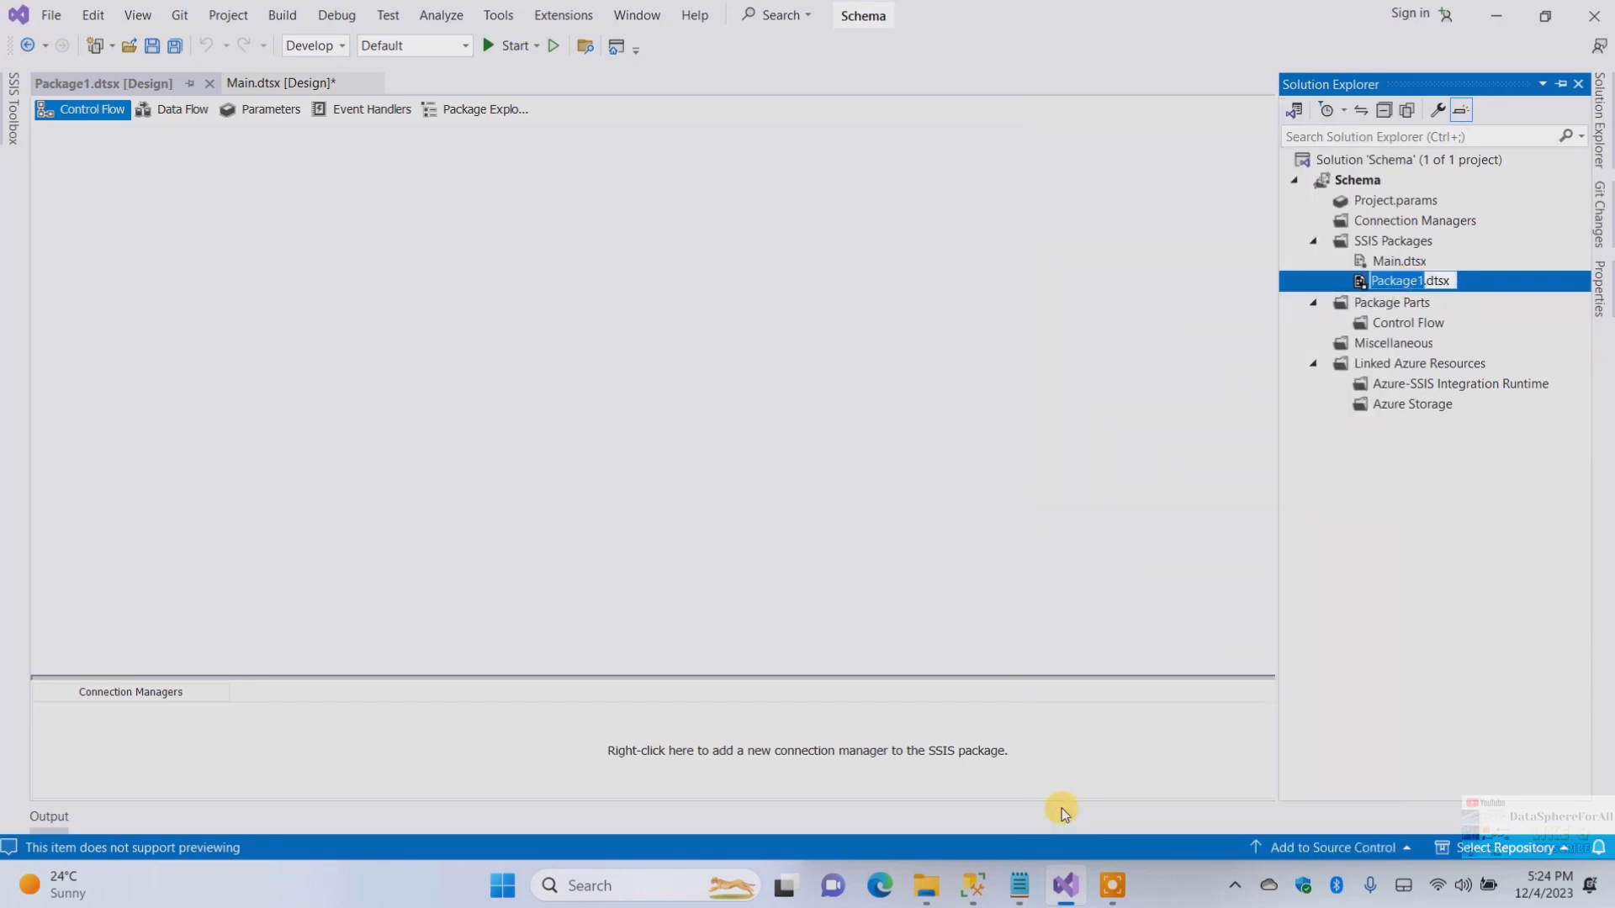
pyautogui.write('Dim')
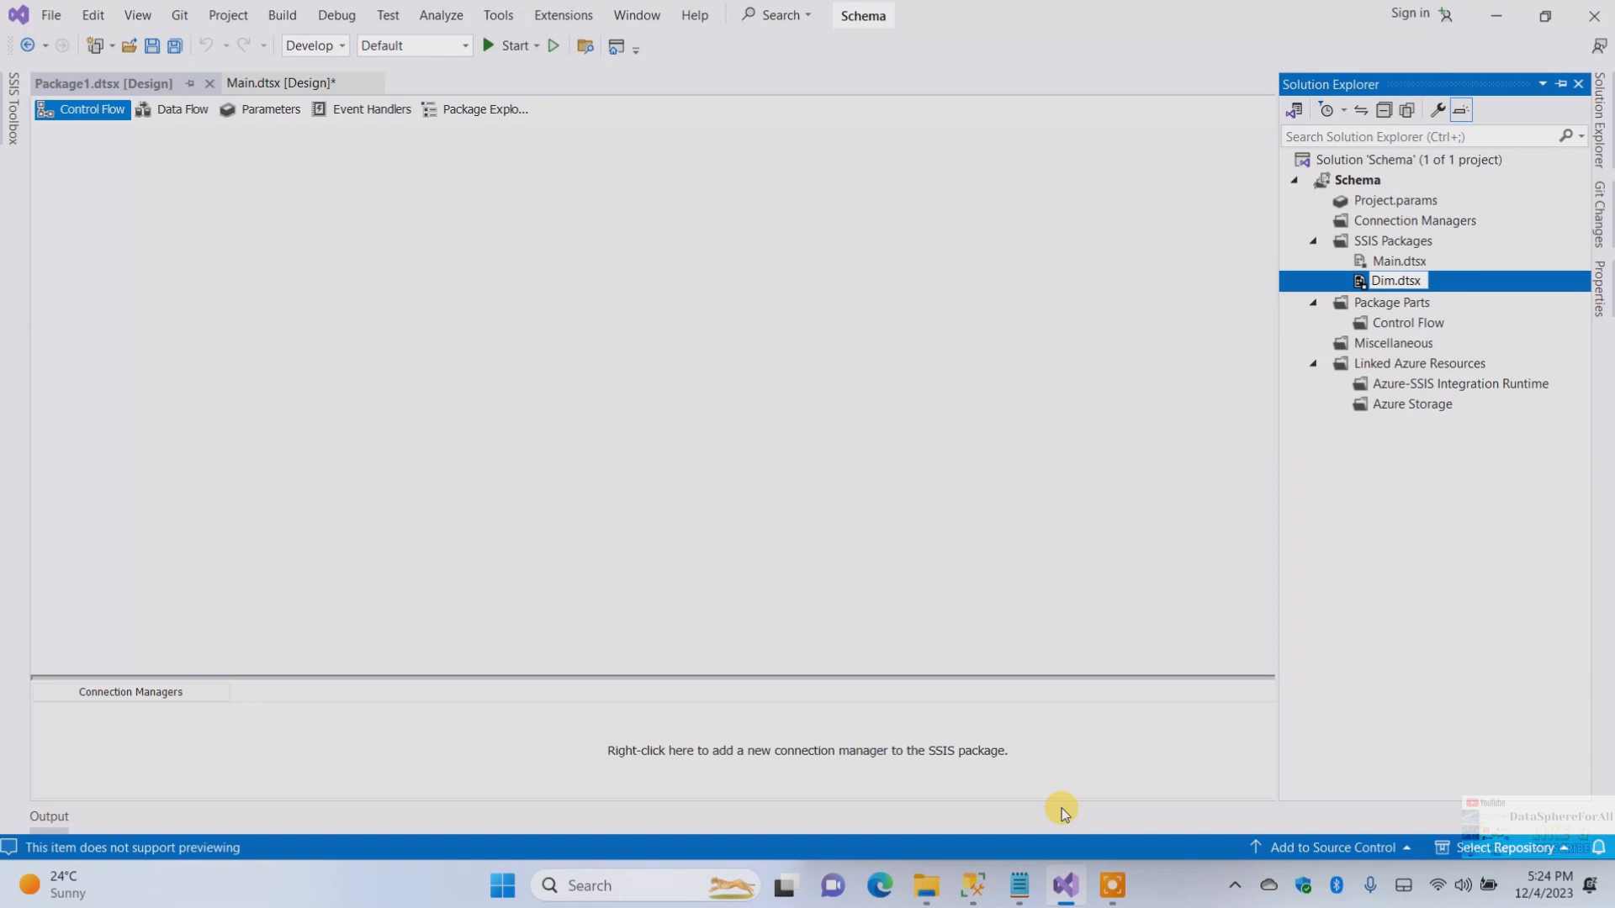
pyautogui.write('Coountry')
pyautogui.press('BackSpace')
pyautogui.press('BackSpace')
pyautogui.press('BackSpace')
pyautogui.press('BackSpace')
pyautogui.press('BackSpace')
pyautogui.press('BackSpace')
pyautogui.write('untry')
pyautogui.press('Return')
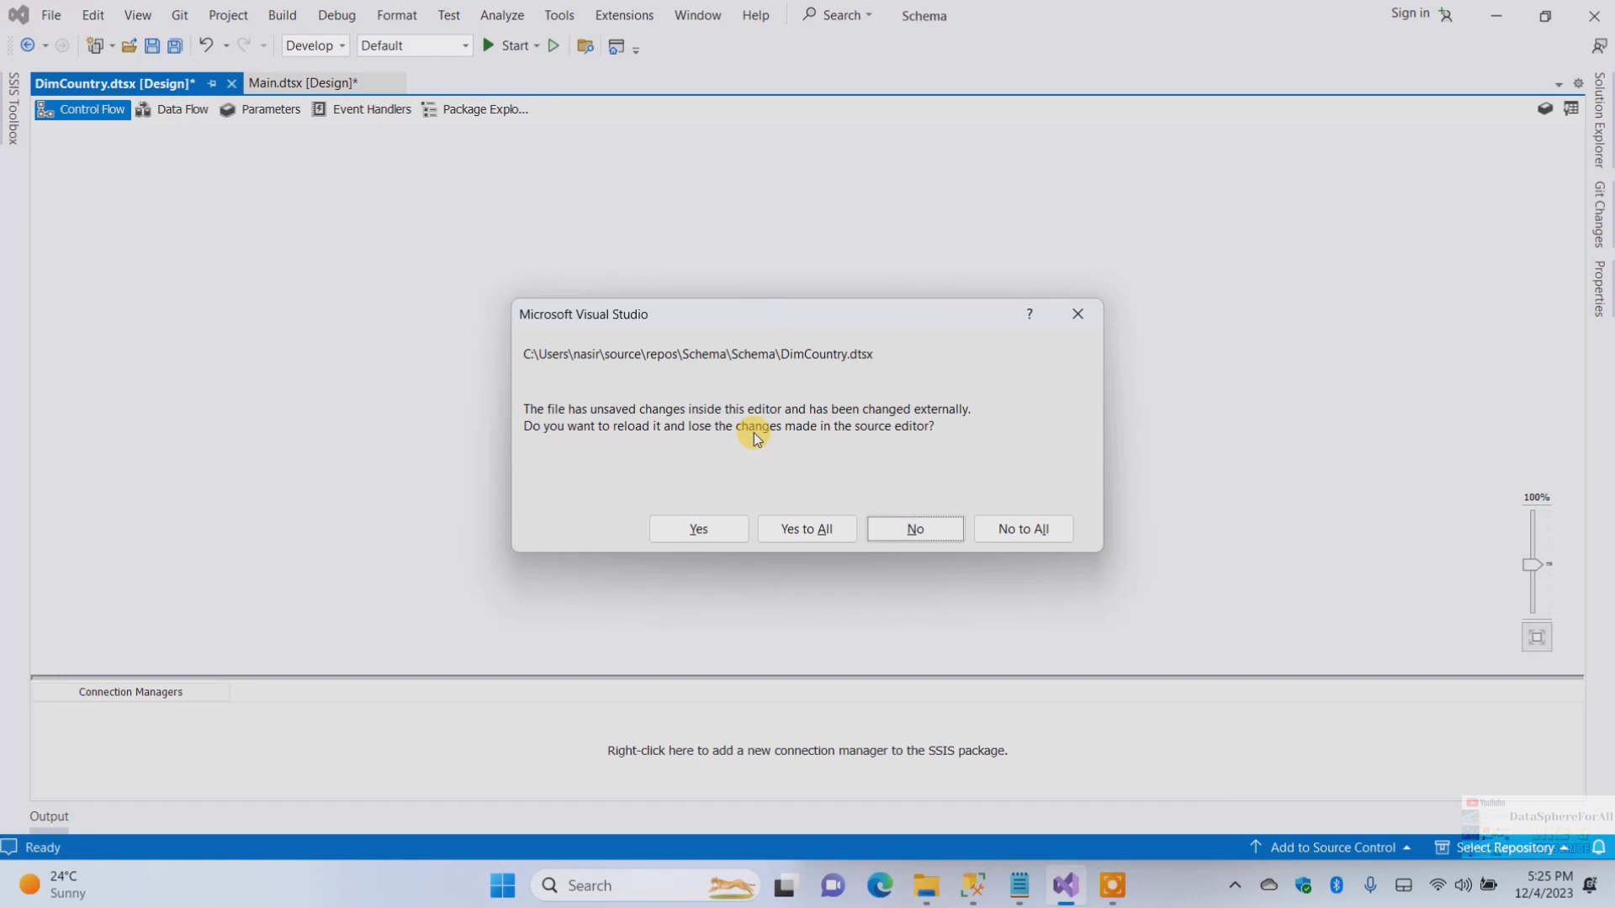
pyautogui.click(905, 530)
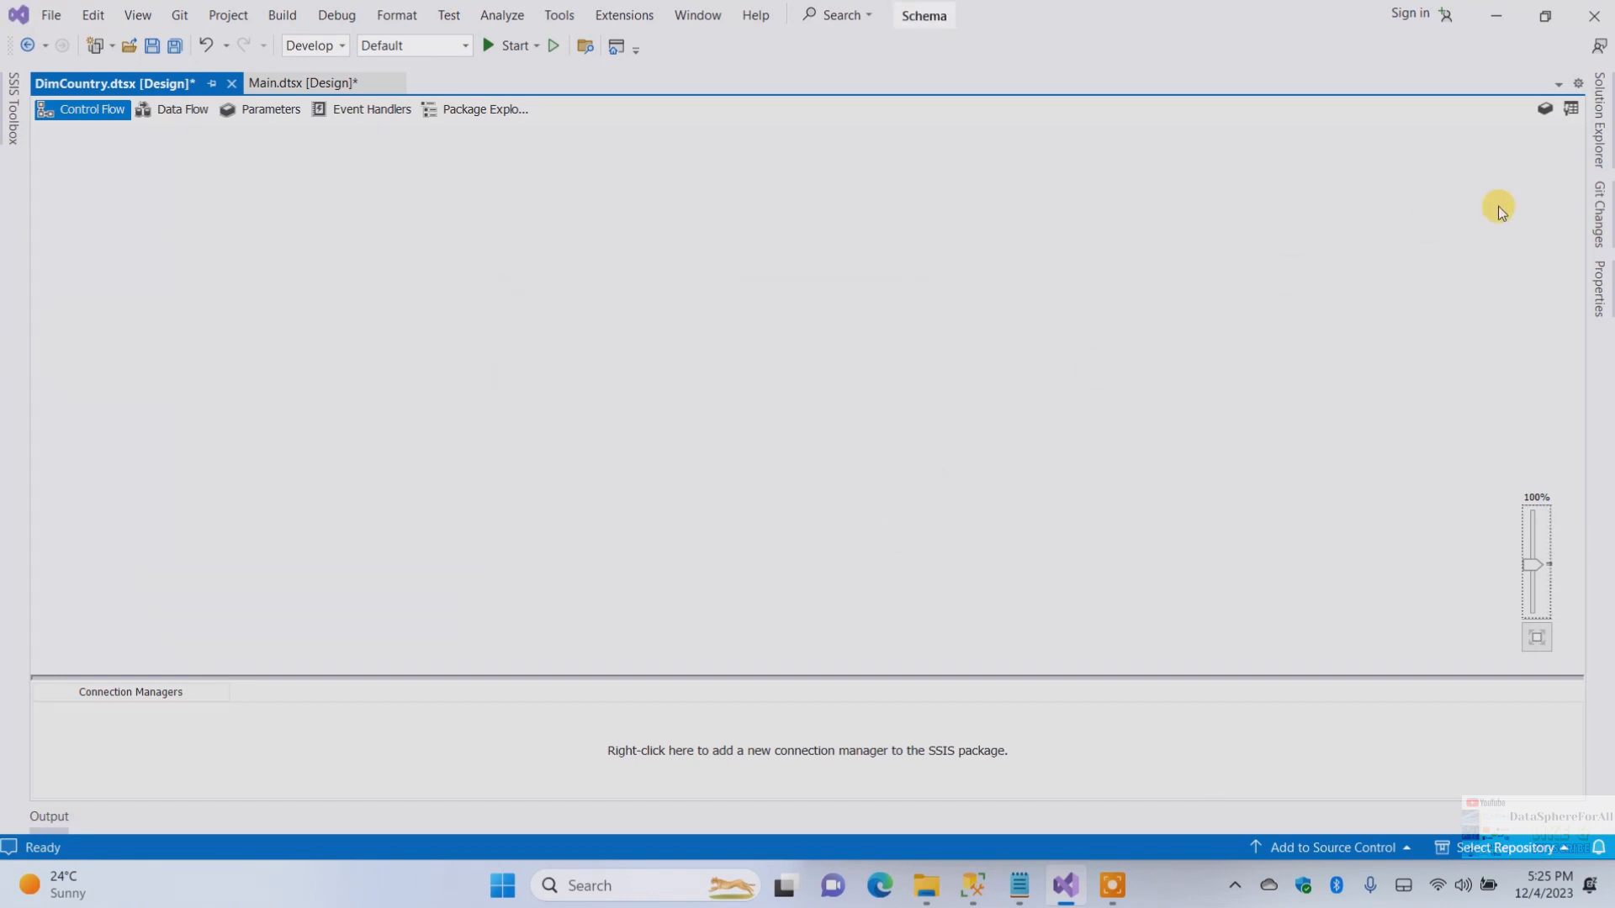
# Add another new SSIS package to the SSIS Packages folder
pyautogui.click(1600, 118)
pyautogui.click(1410, 244)
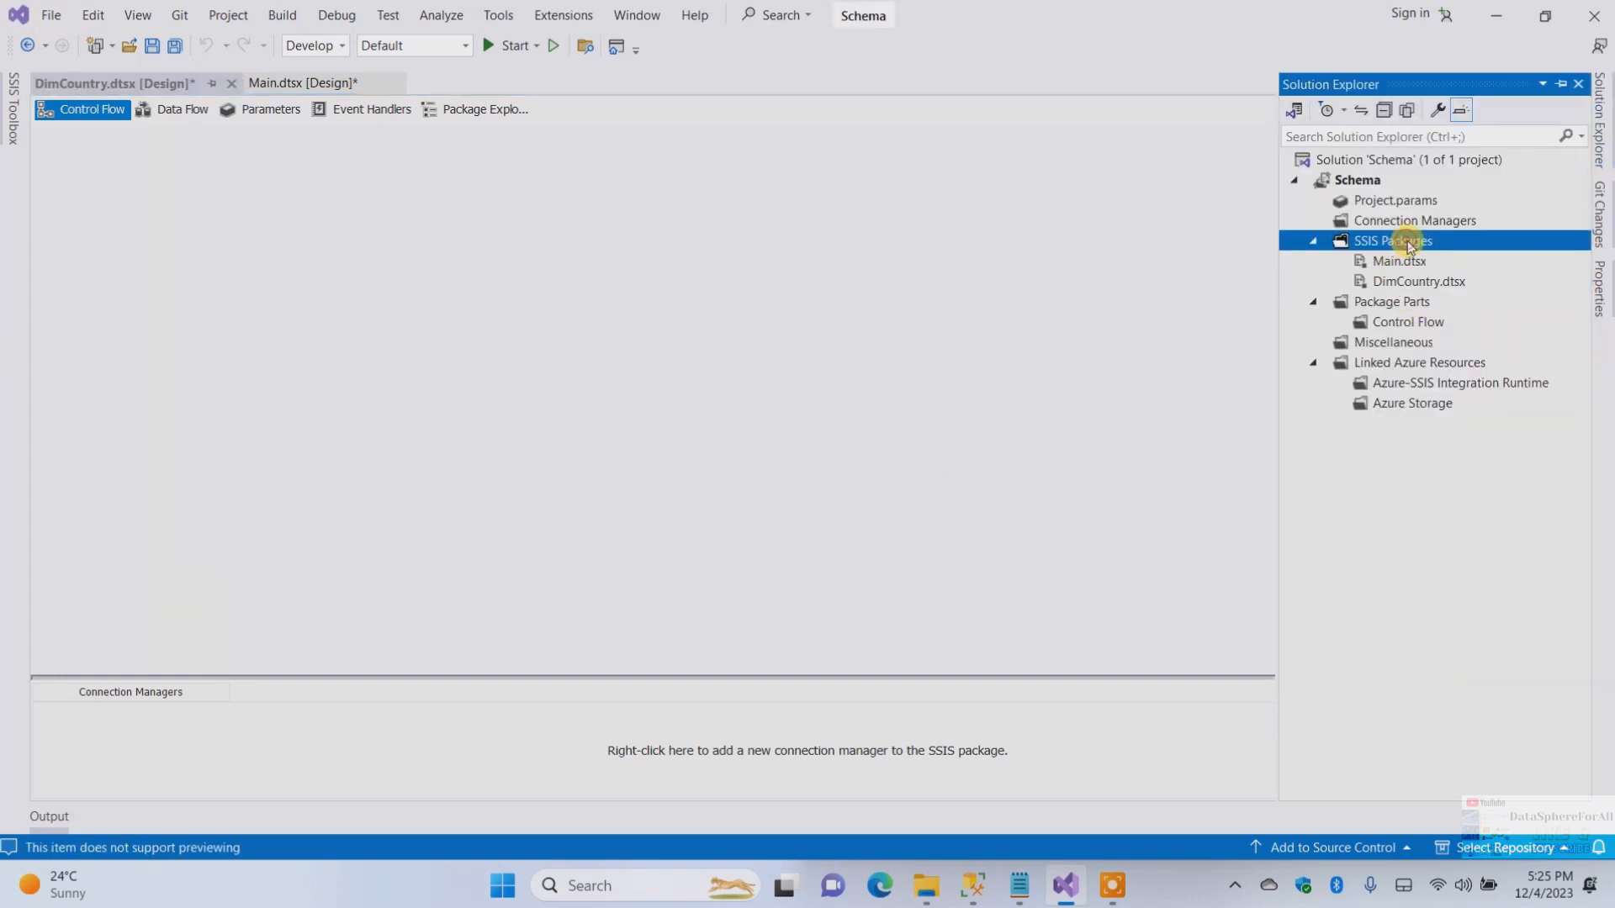
pyautogui.rightClick(1409, 244)
pyautogui.click(1292, 259)
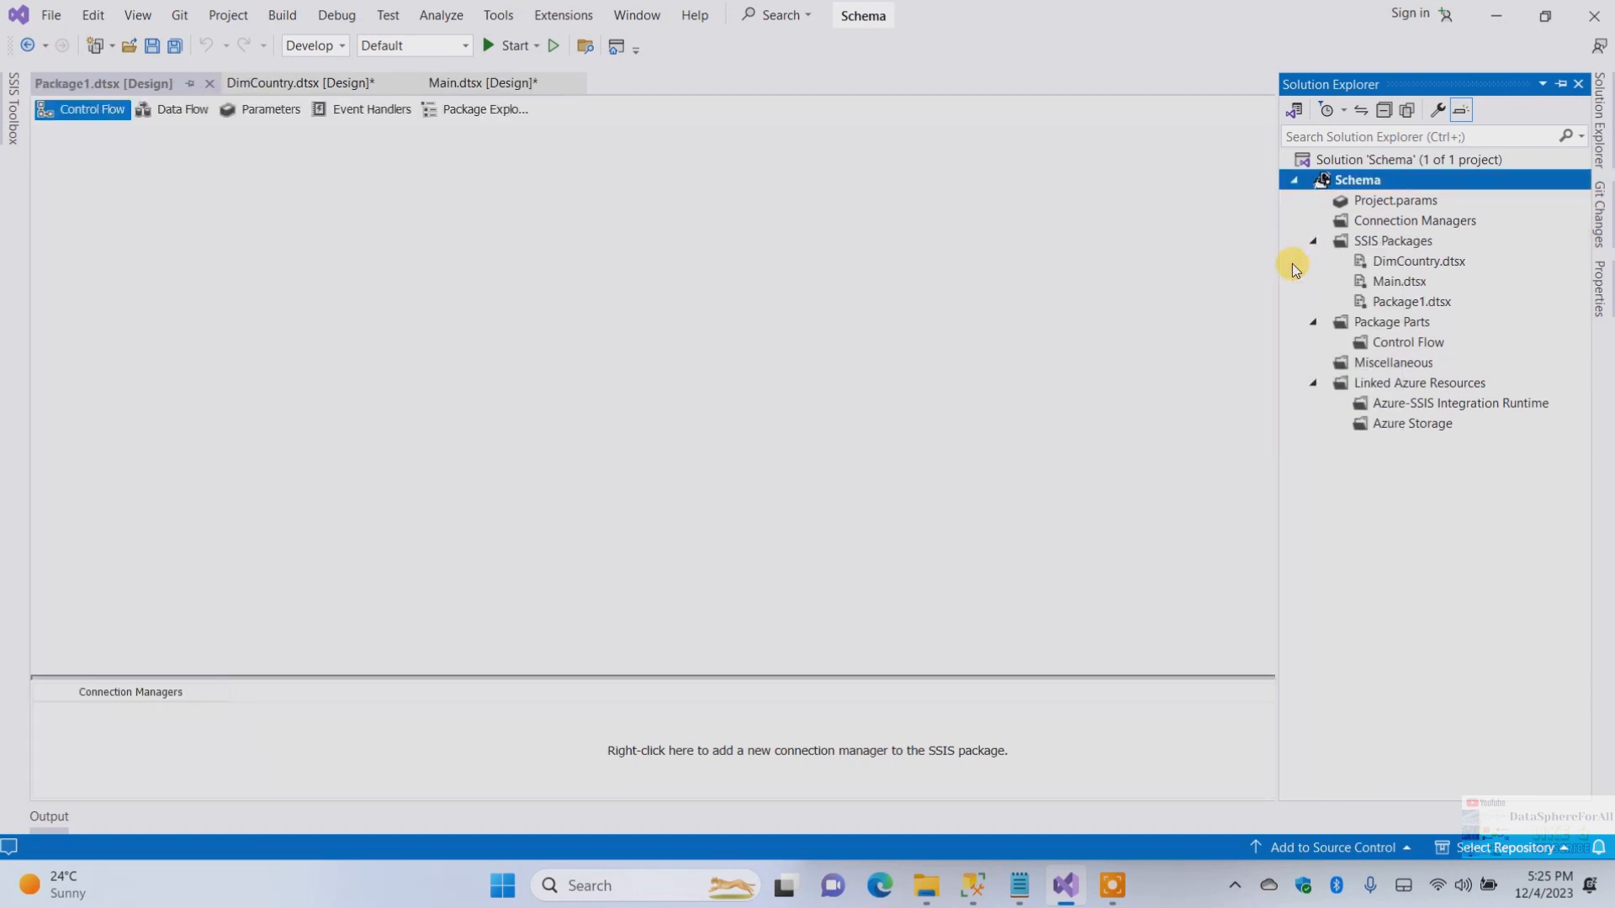
# Rename the new Package1.dtsx to FactMaintenance, declining to reload the file when asked
pyautogui.click(1392, 283)
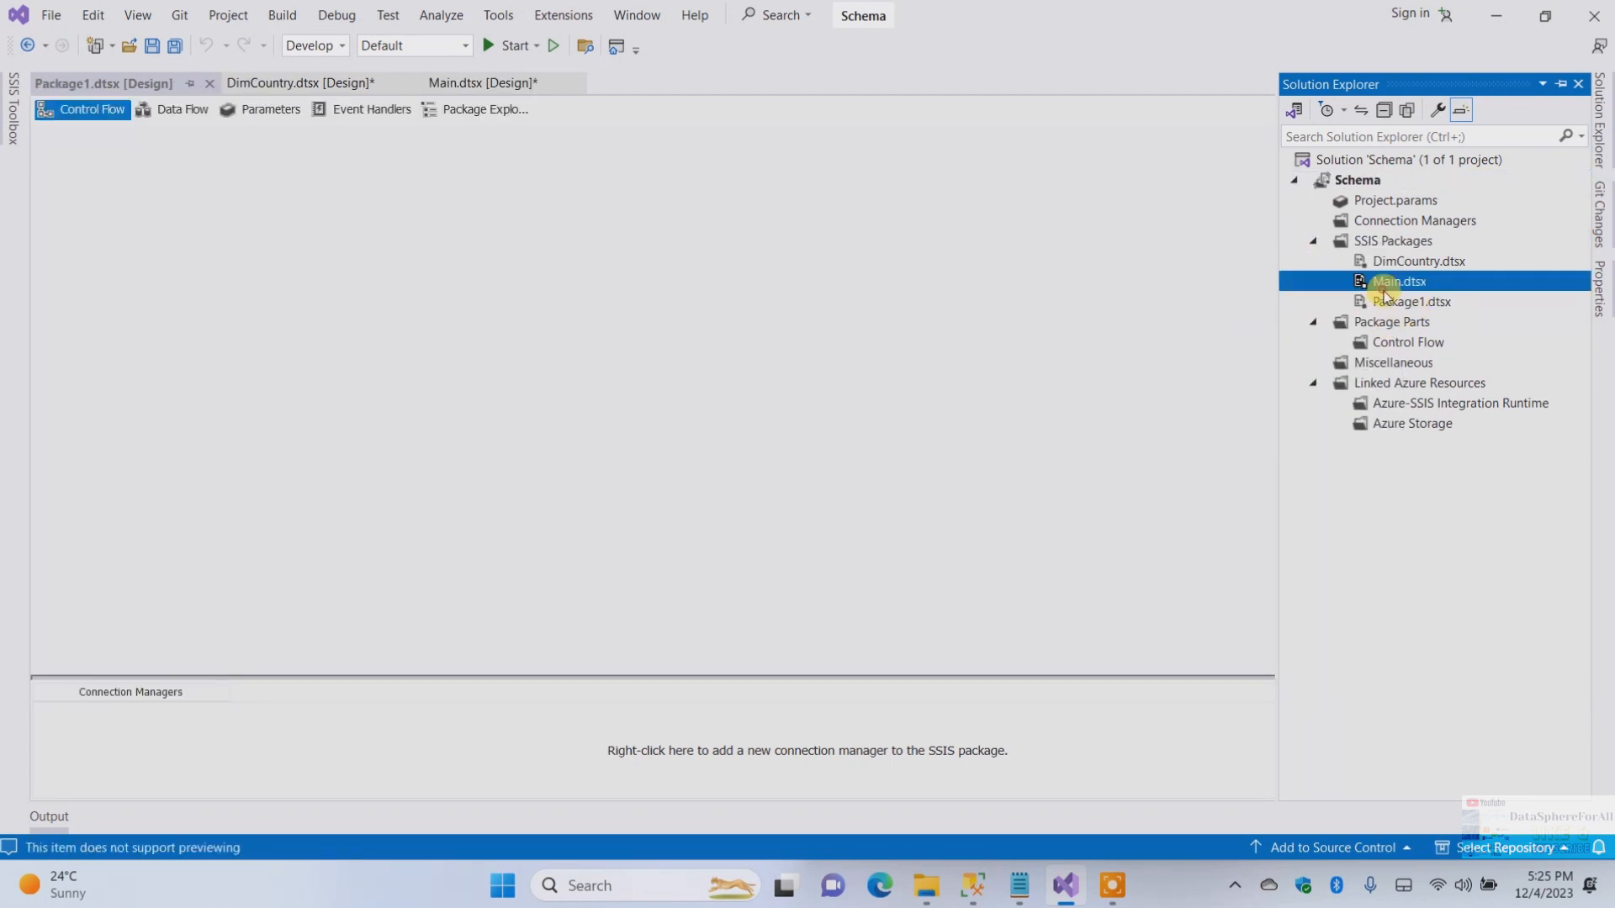
pyautogui.click(1412, 302)
pyautogui.rightClick(1411, 303)
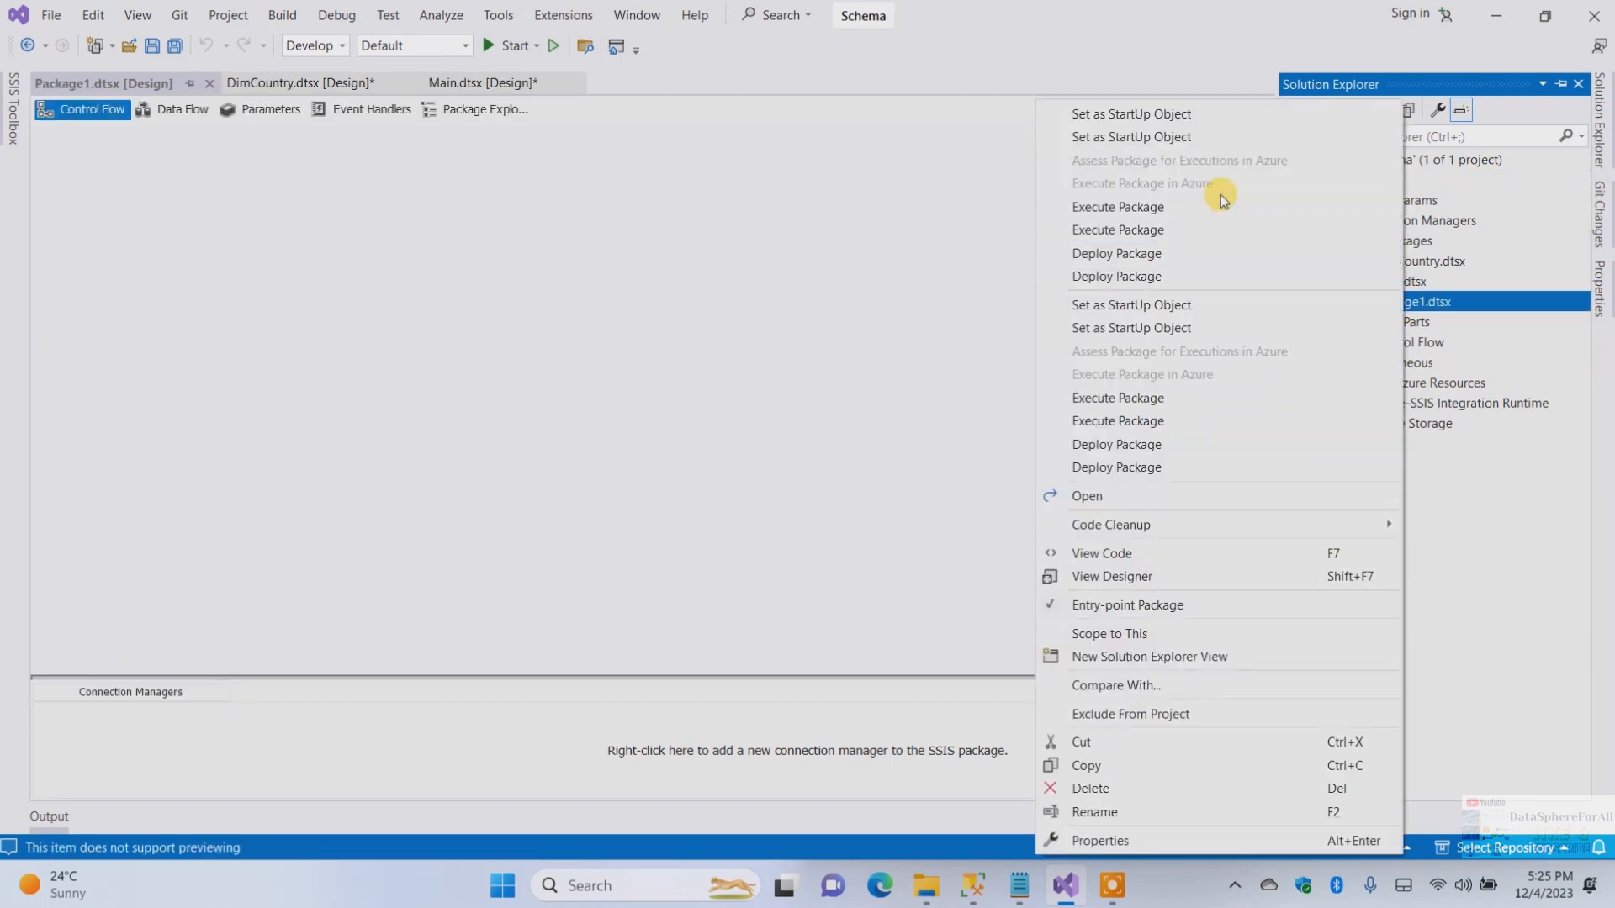
pyautogui.click(1105, 811)
pyautogui.write('FactM')
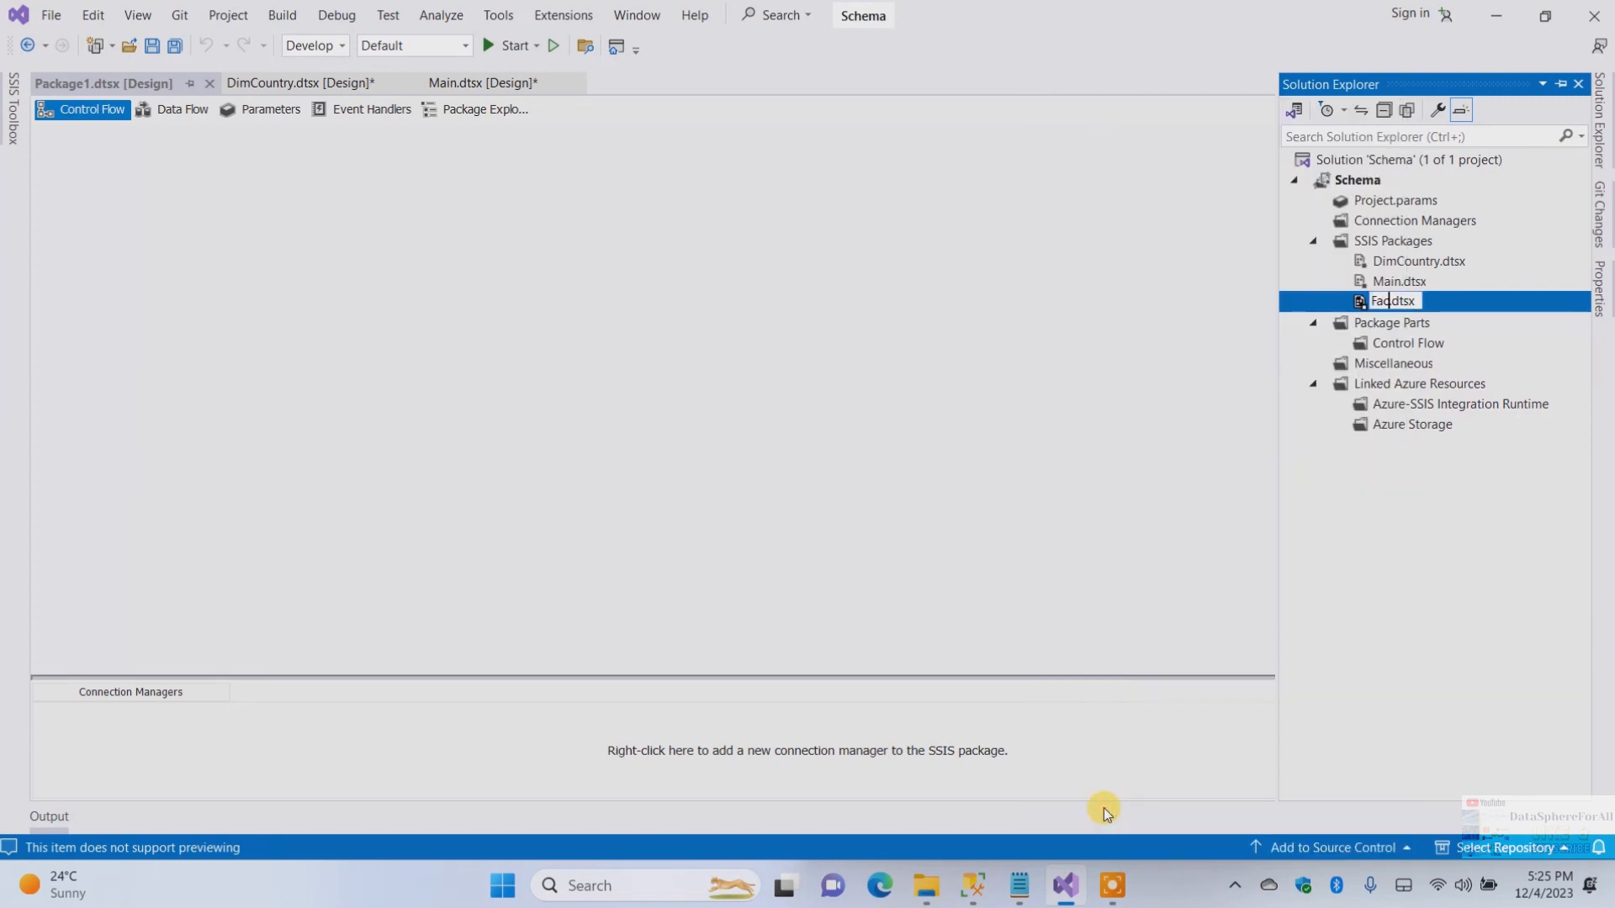
pyautogui.write('aintenance')
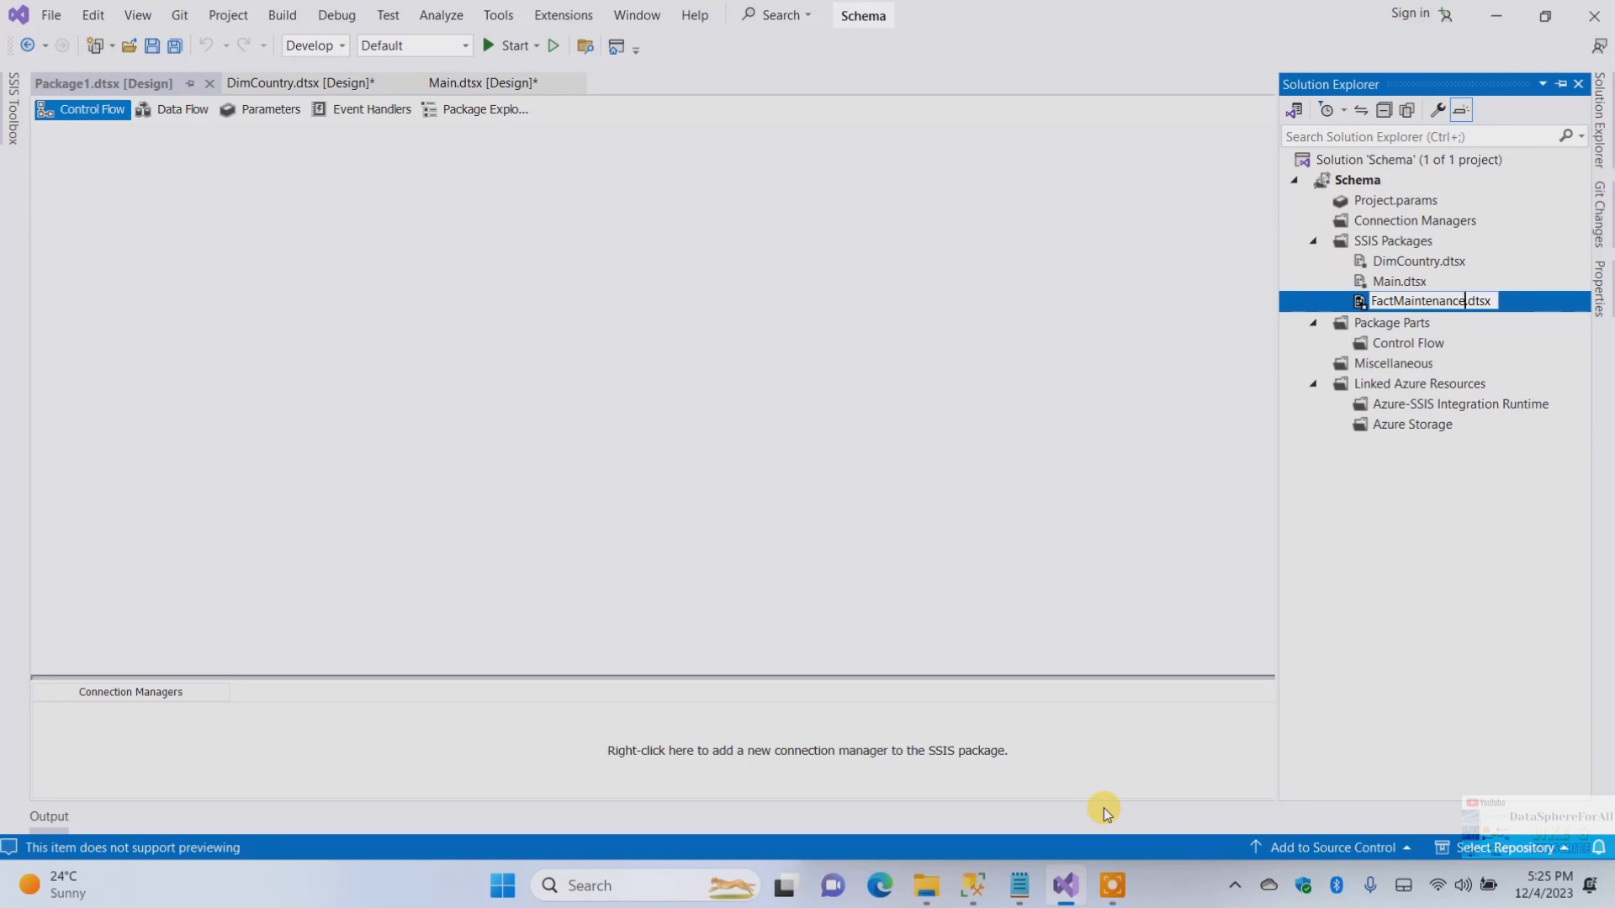
pyautogui.press('Return')
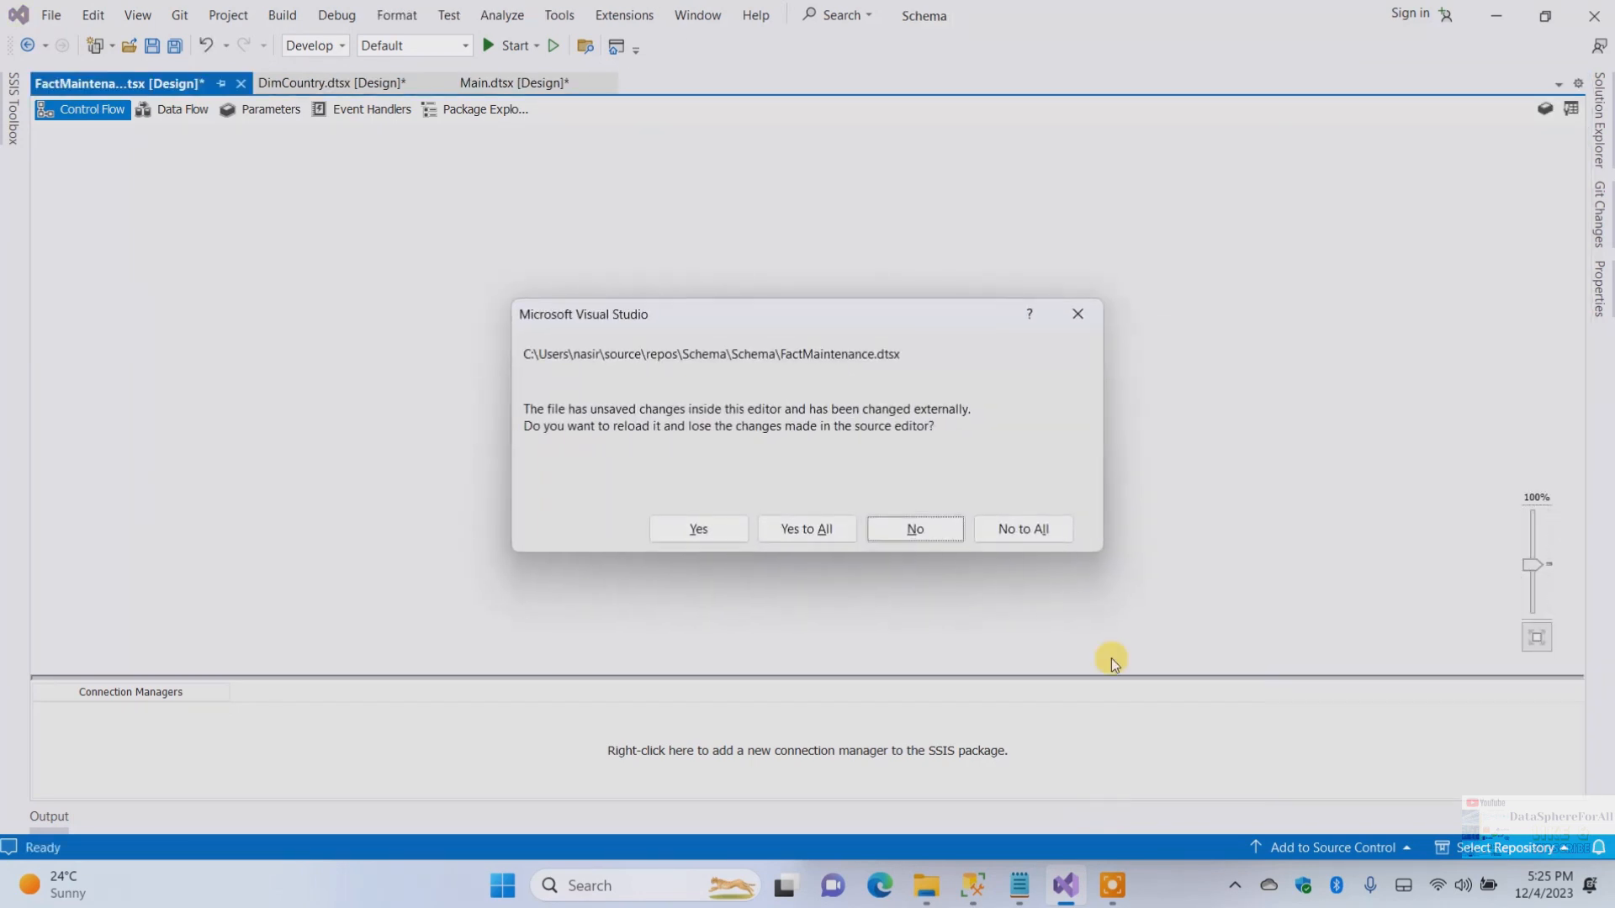
pyautogui.click(915, 536)
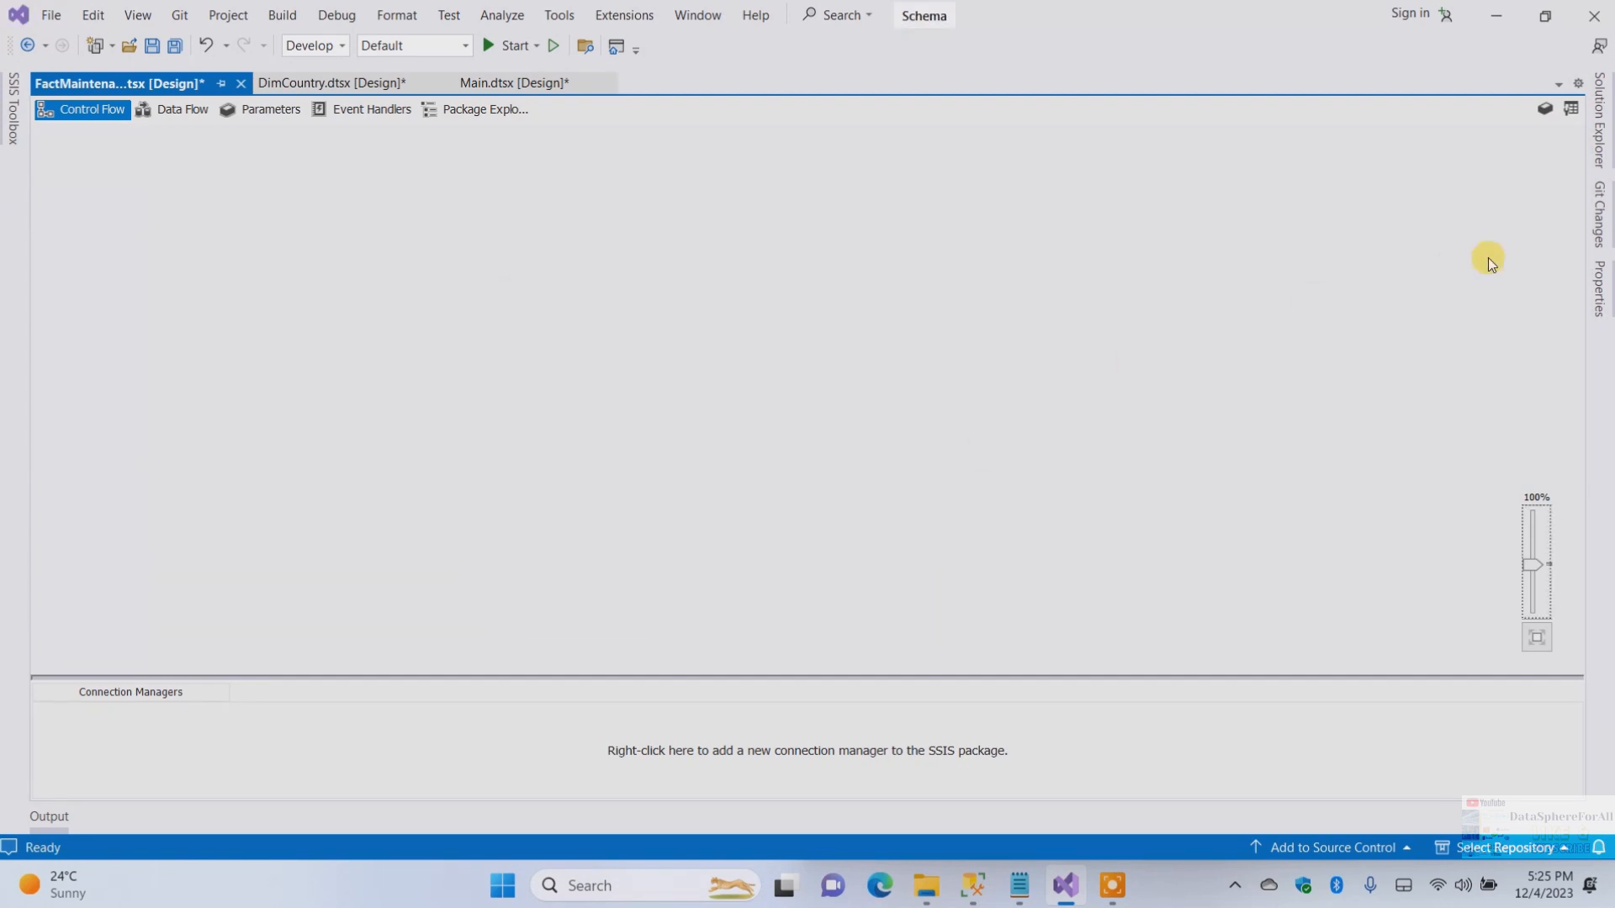
# Open the Main.dtsx package in the designer
pyautogui.click(1602, 135)
pyautogui.click(1398, 282)
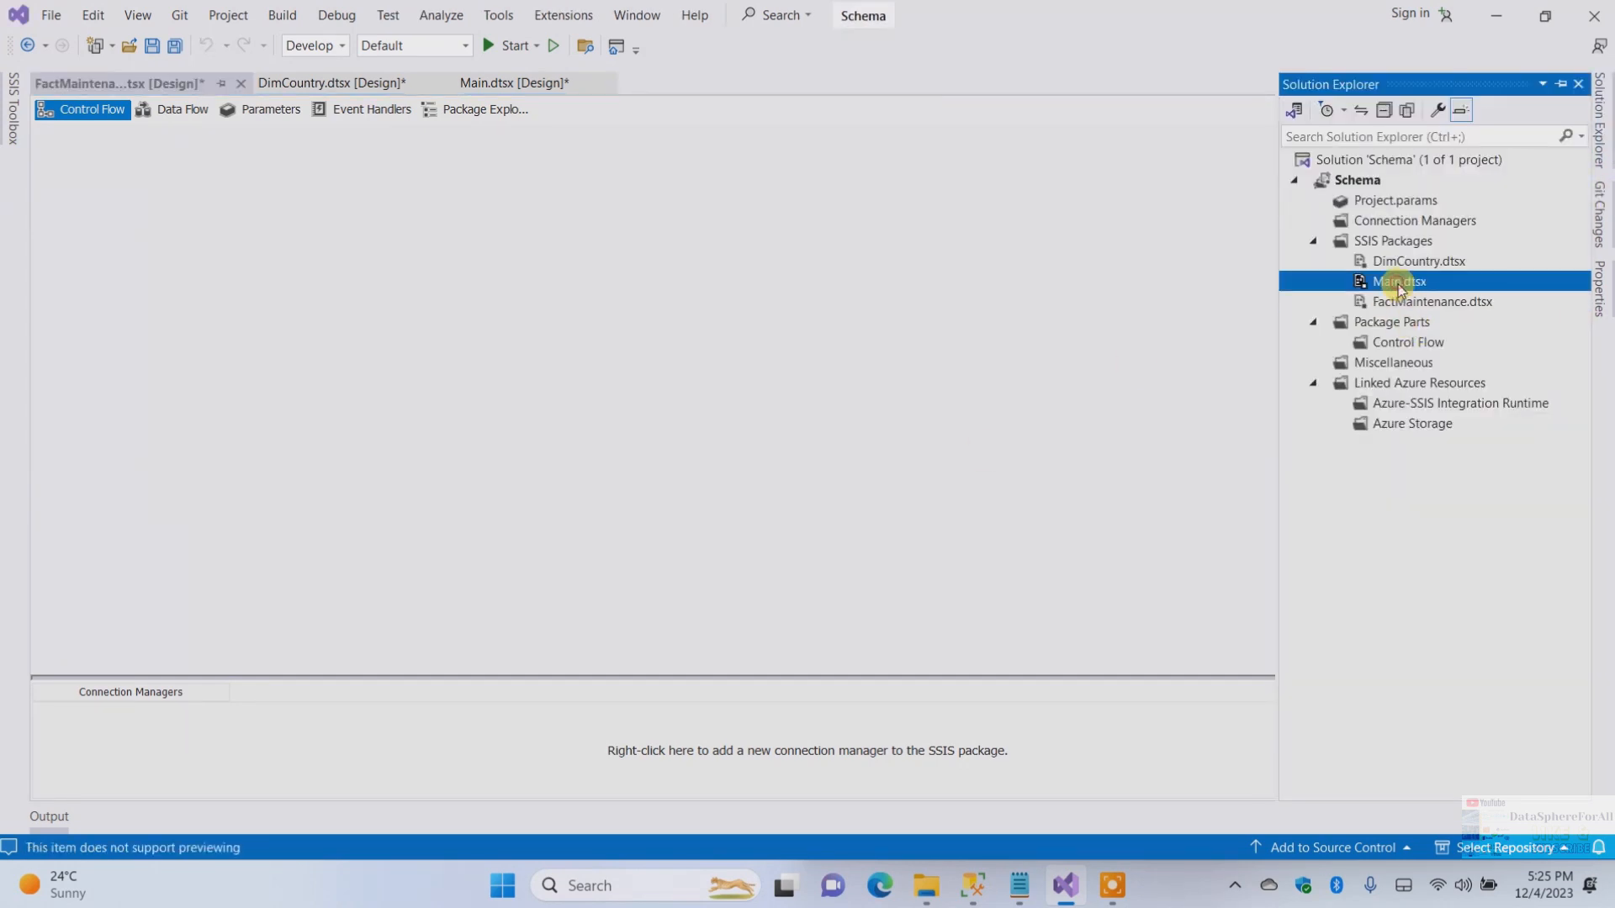
pyautogui.doubleClick(1399, 283)
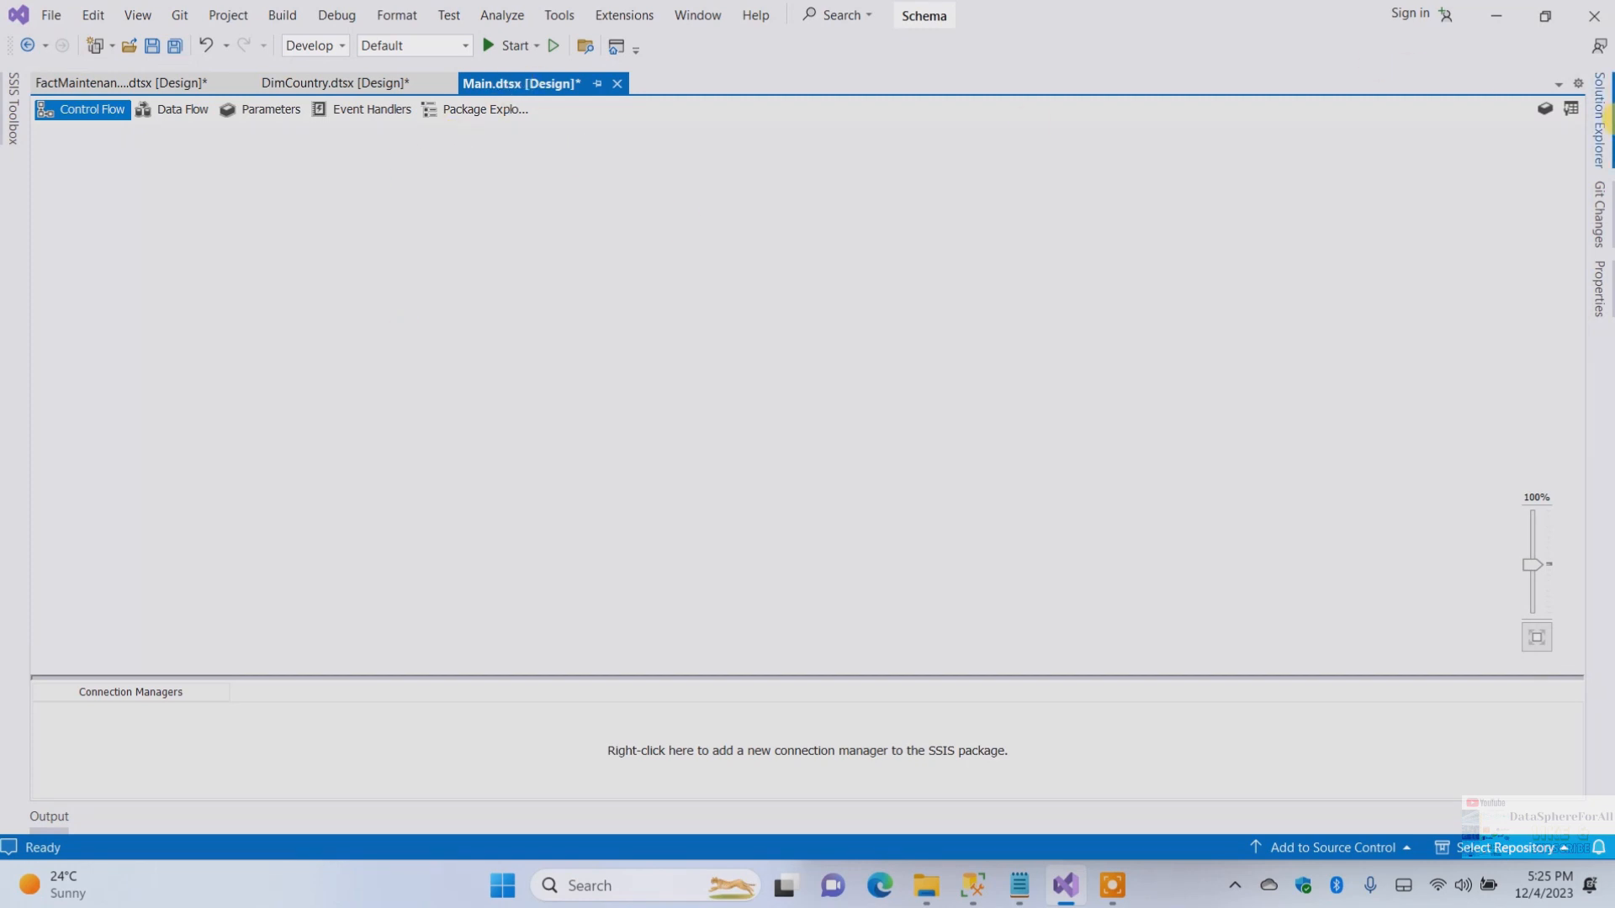
# Place two Execute Package Tasks on Main's control flow, one above the other
pyautogui.click(10, 105)
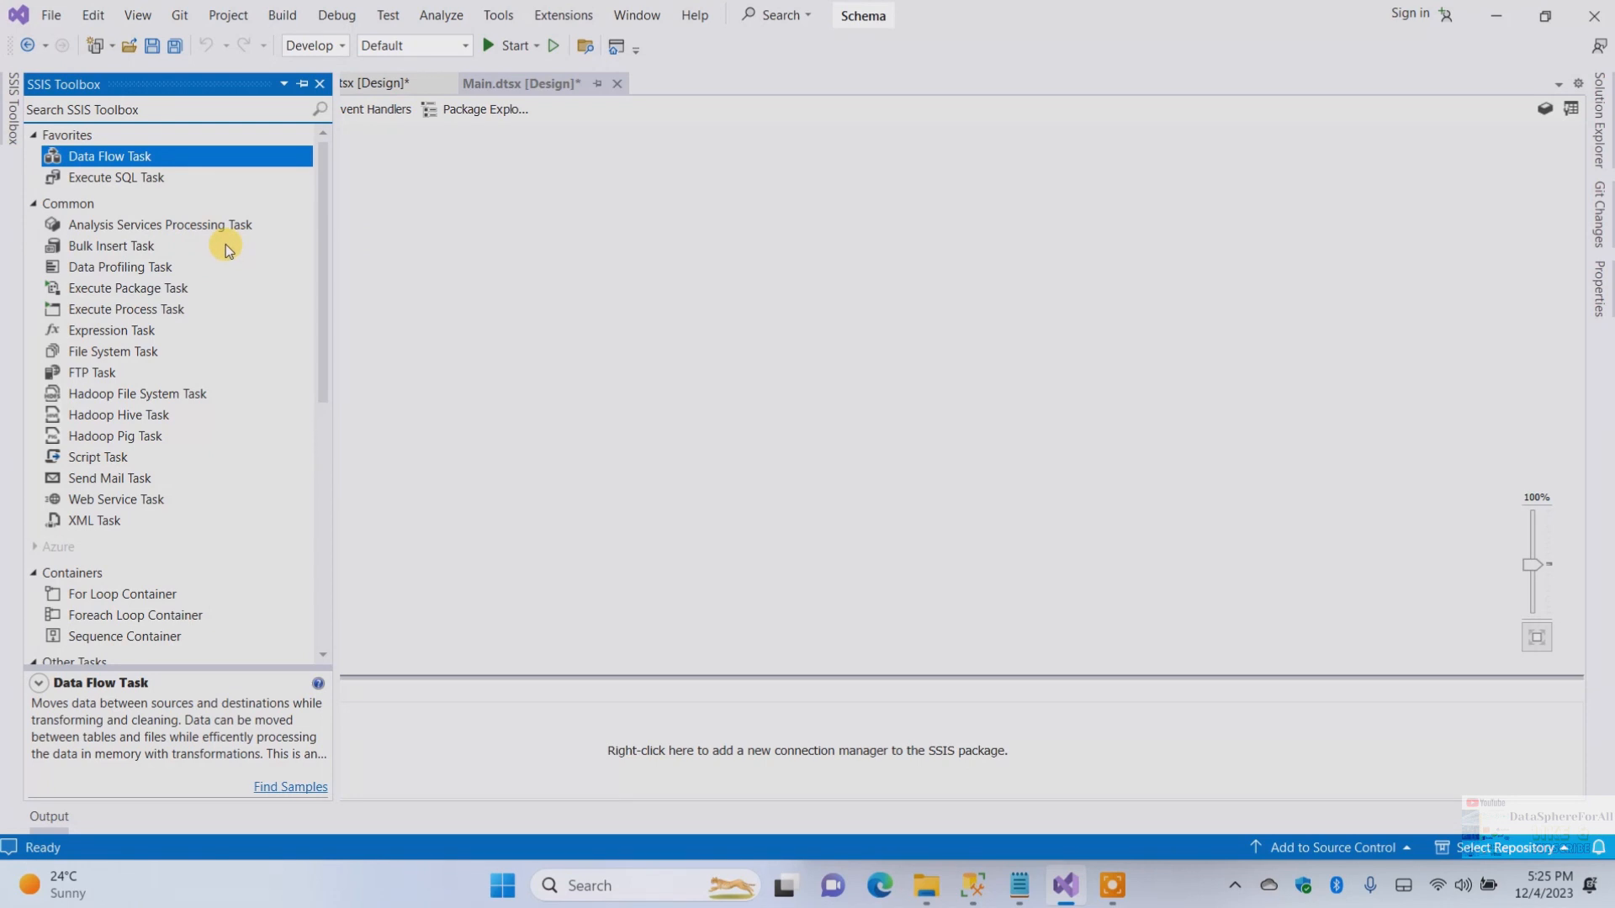
pyautogui.moveTo(127, 287); pyautogui.dragTo(537, 197)
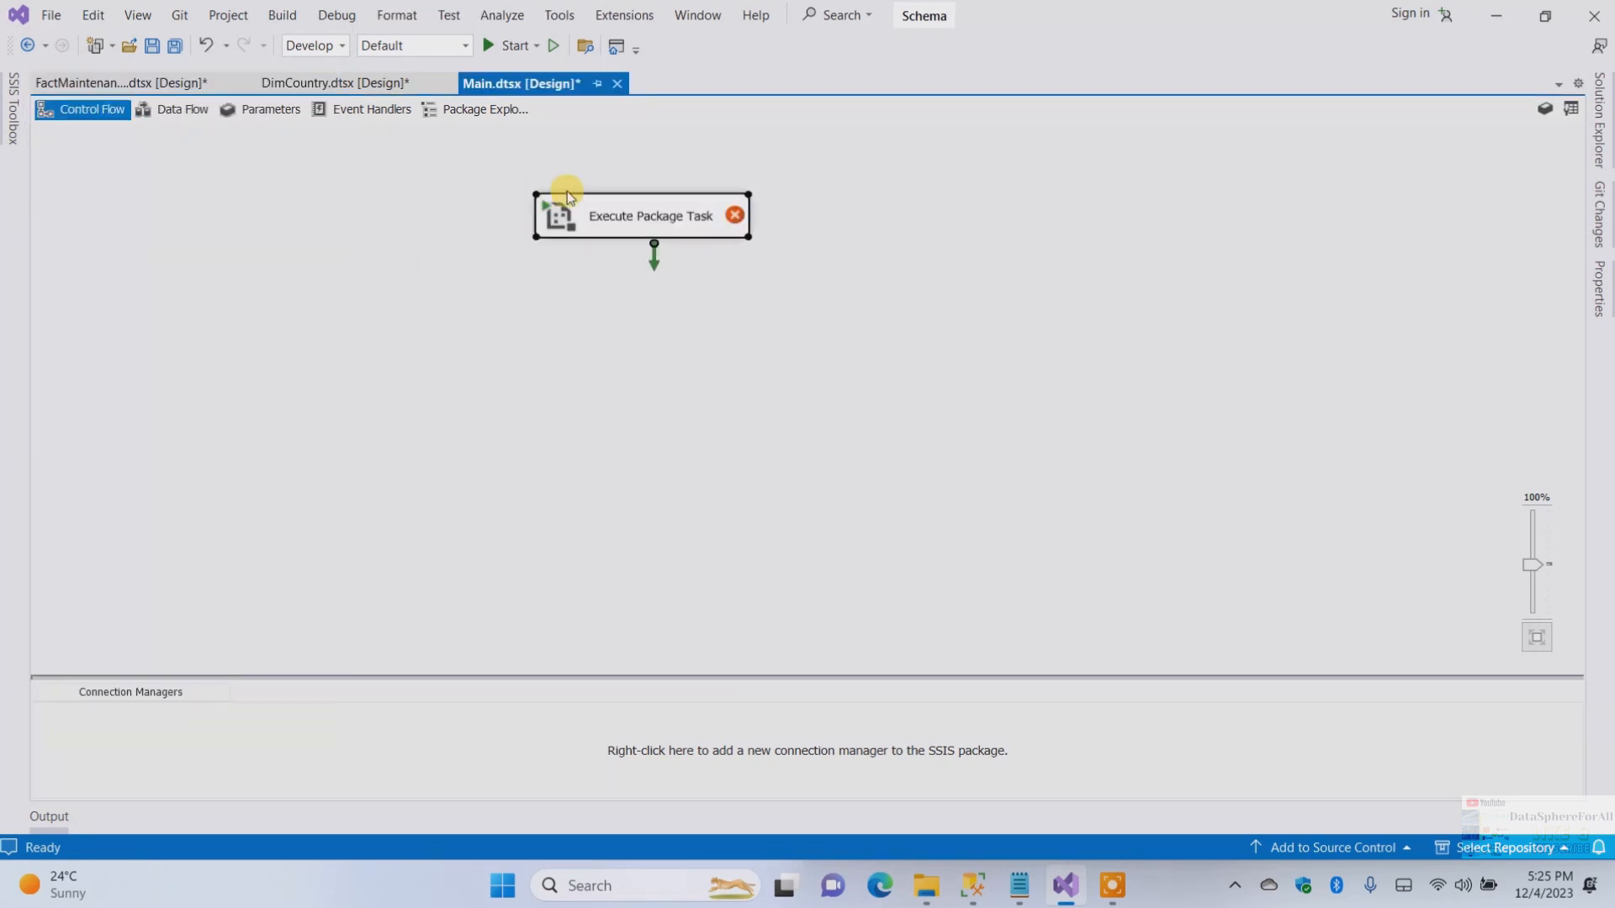
pyautogui.click(13, 108)
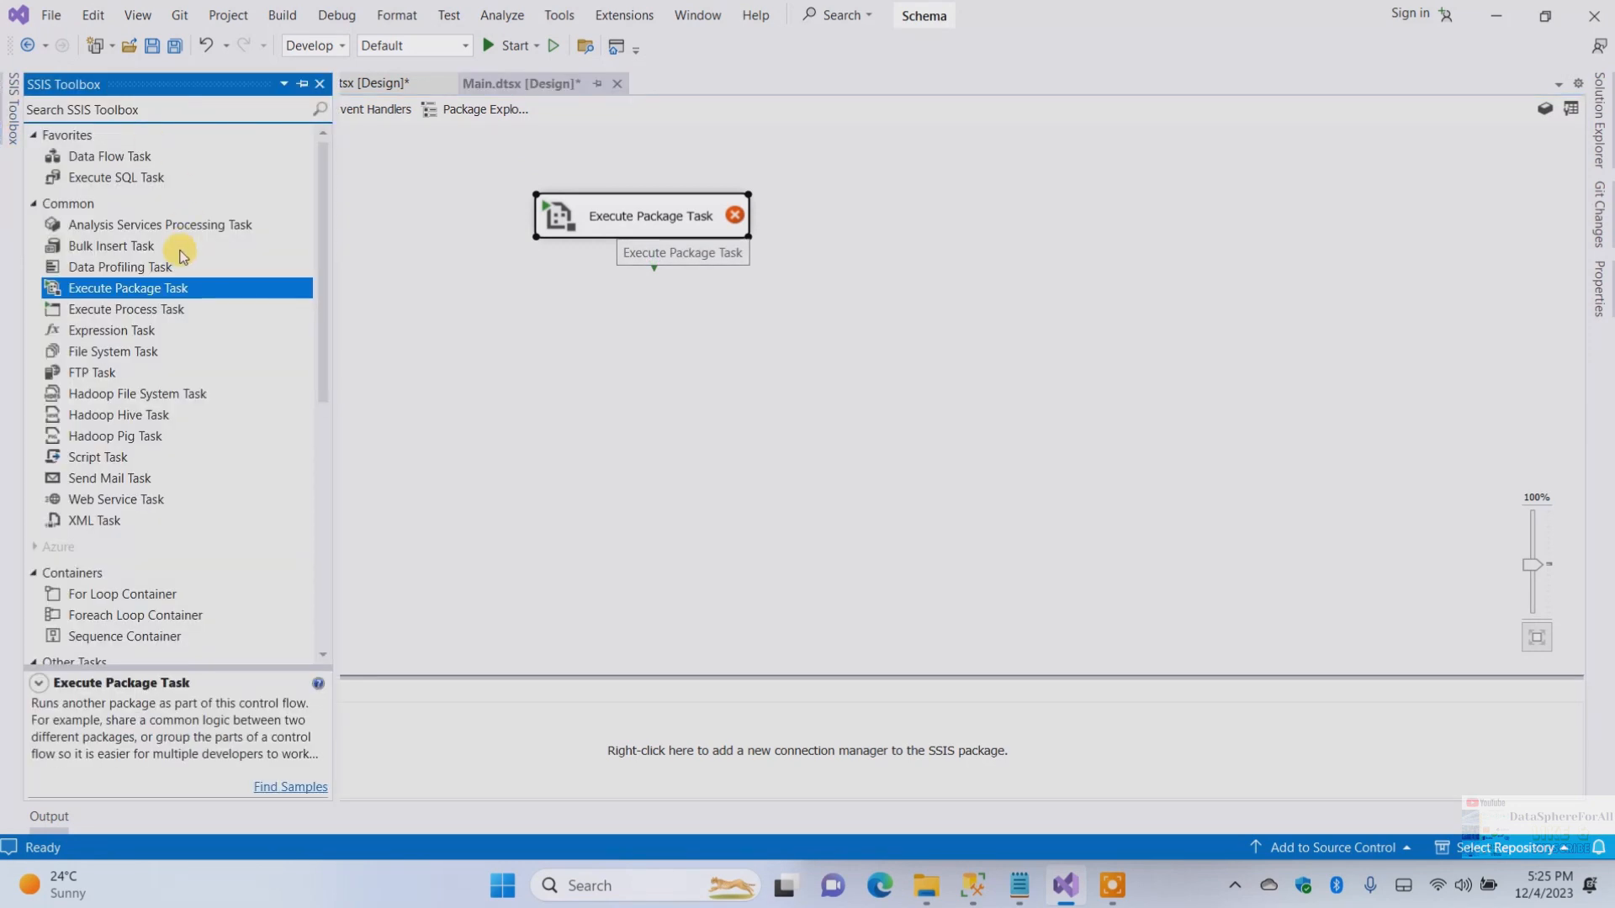
pyautogui.moveTo(101, 287); pyautogui.dragTo(591, 363)
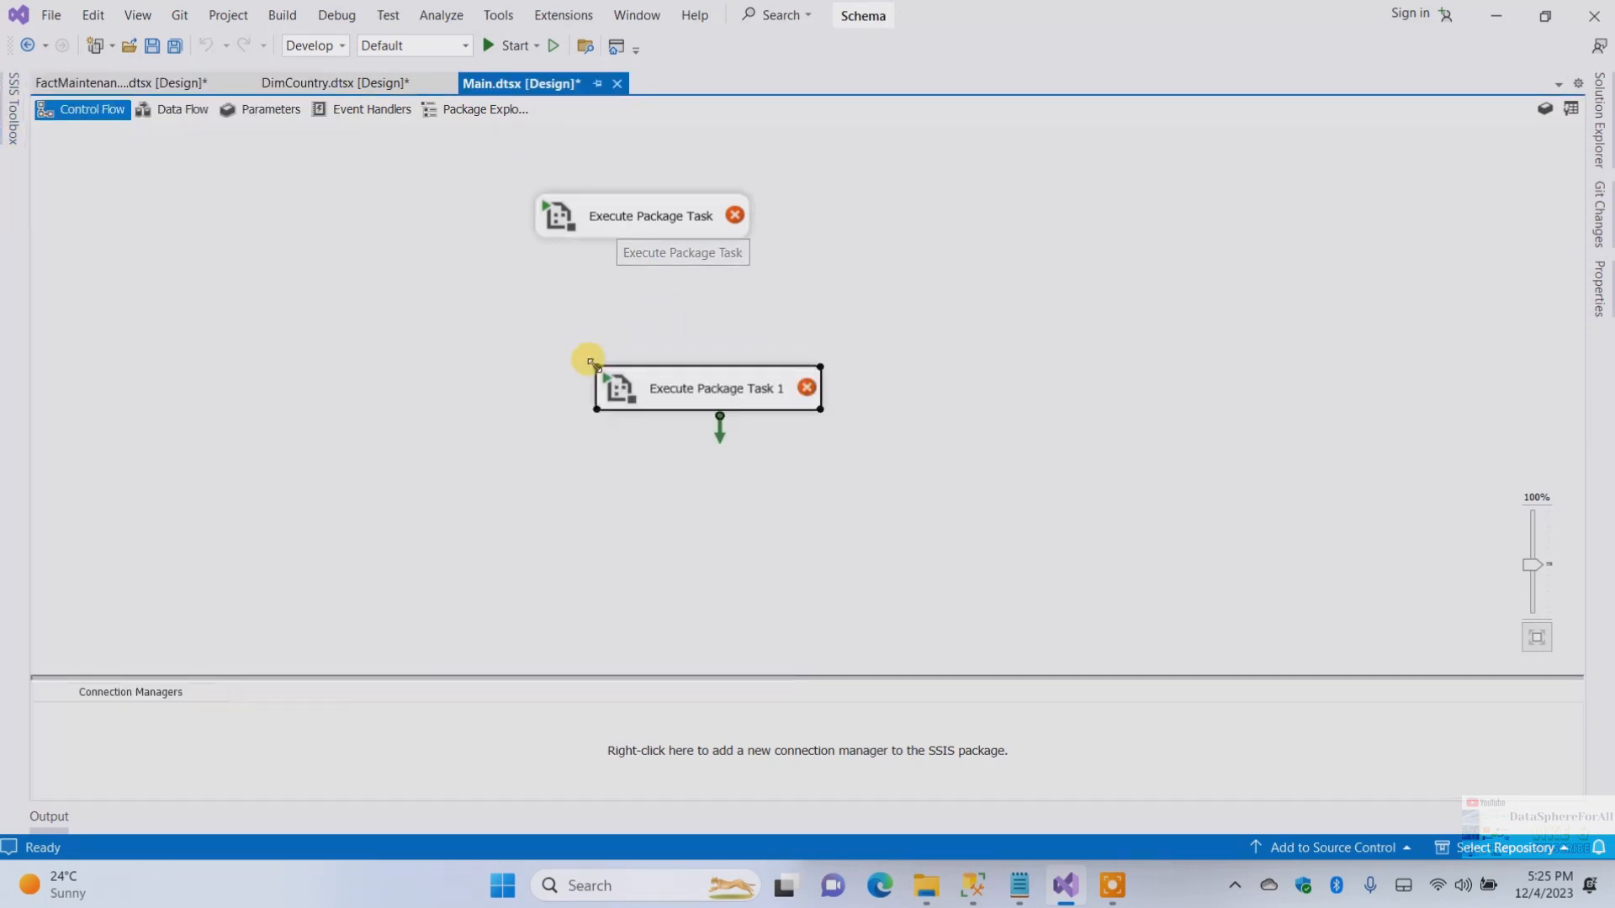
# Connect the upper Execute Package Task to the lower one with a precedence constraint
pyautogui.click(648, 225)
pyautogui.moveTo(655, 266); pyautogui.dragTo(714, 378)
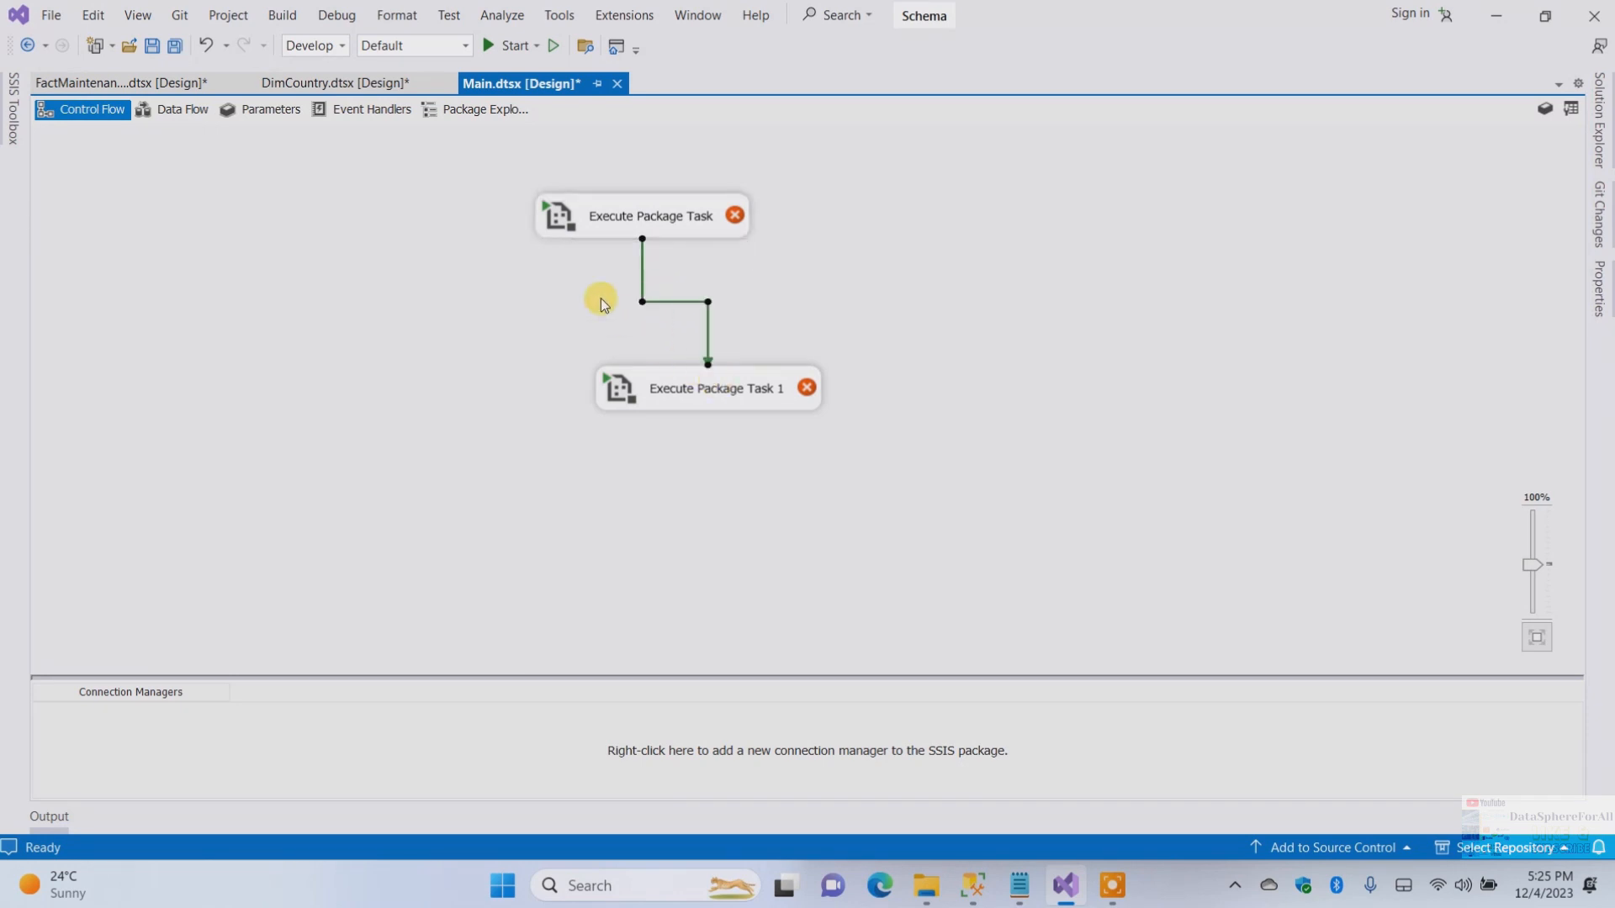
# Try to rename the upper Execute Package Task directly on the canvas and in its editor
pyautogui.click(672, 227)
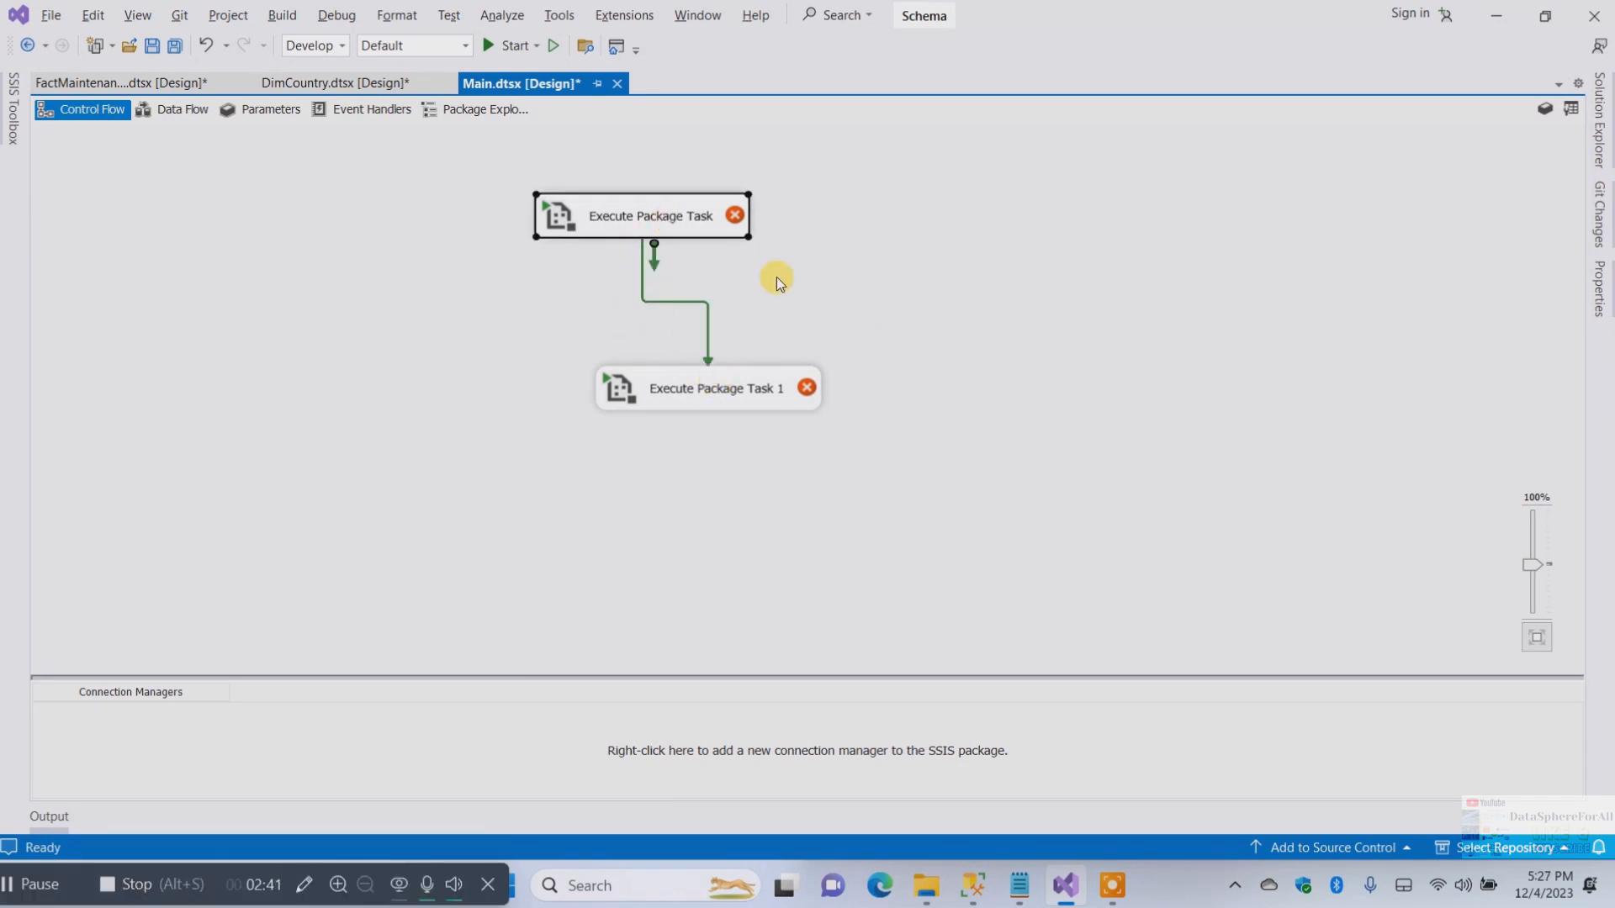
pyautogui.rightClick(639, 213)
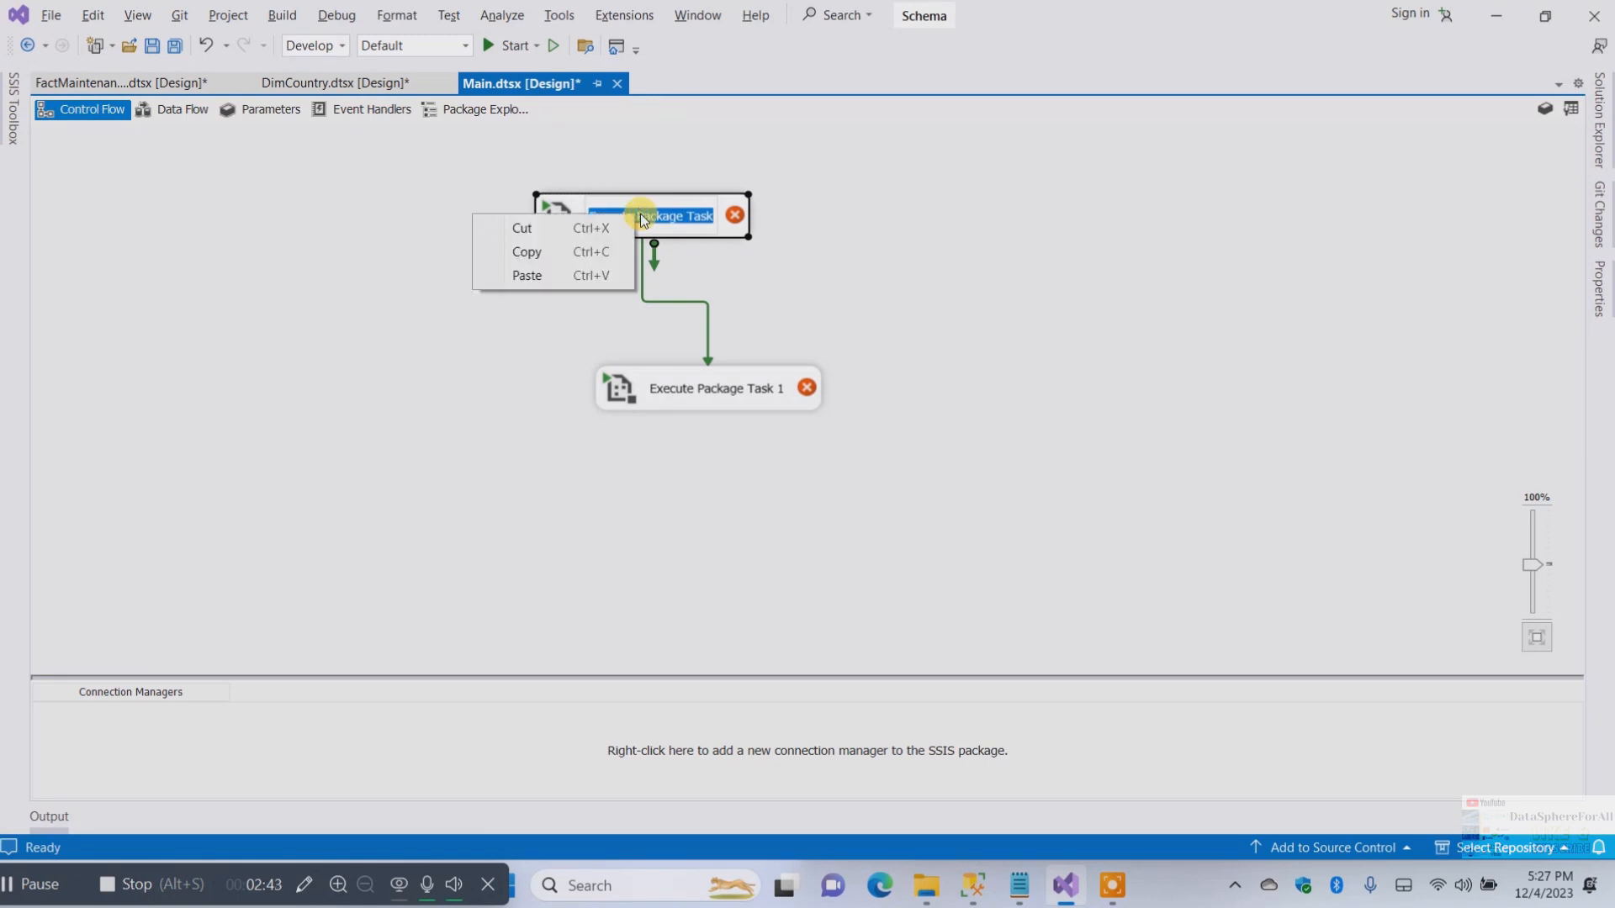
pyautogui.click(677, 216)
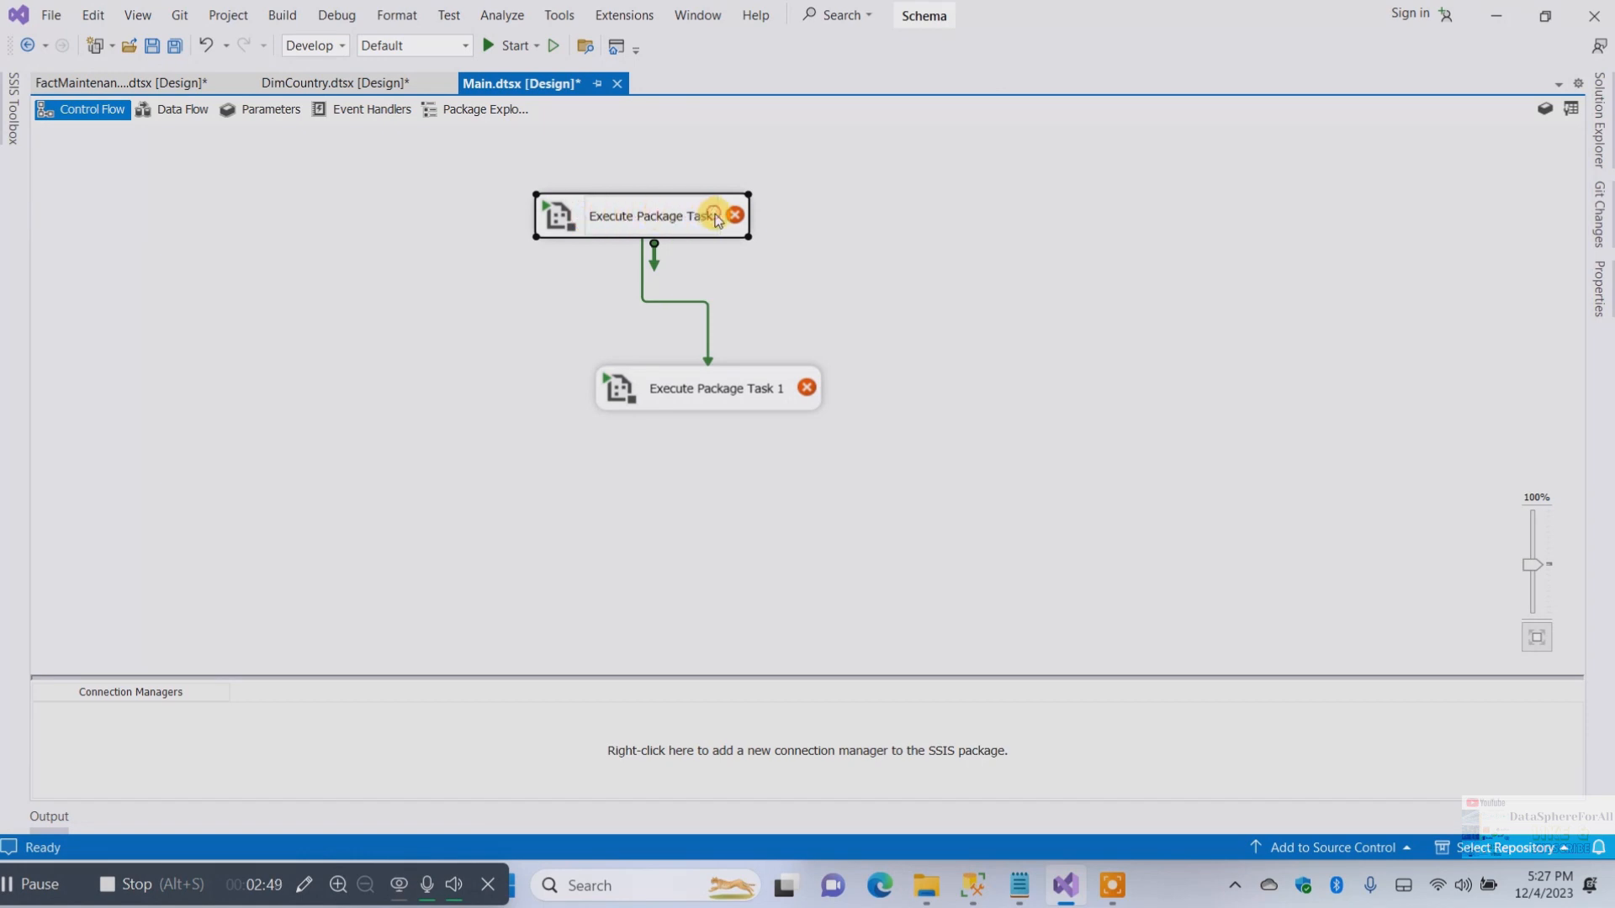
pyautogui.doubleClick(689, 217)
pyautogui.click(690, 220)
pyautogui.press('BackSpace')
pyautogui.press('BackSpace')
pyautogui.press('BackSpace')
pyautogui.press('BackSpace')
pyautogui.press('BackSpace')
pyautogui.press('BackSpace')
pyautogui.press('BackSpace')
pyautogui.press('BackSpace')
pyautogui.press('BackSpace')
pyautogui.press('BackSpace')
pyautogui.press('BackSpace')
pyautogui.press('BackSpace')
pyautogui.press('BackSpace')
pyautogui.press('BackSpace')
pyautogui.press('BackSpace')
pyautogui.press('BackSpace')
pyautogui.press('BackSpace')
pyautogui.press('BackSpace')
pyautogui.press('BackSpace')
pyautogui.press('BackSpace')
pyautogui.write('d')
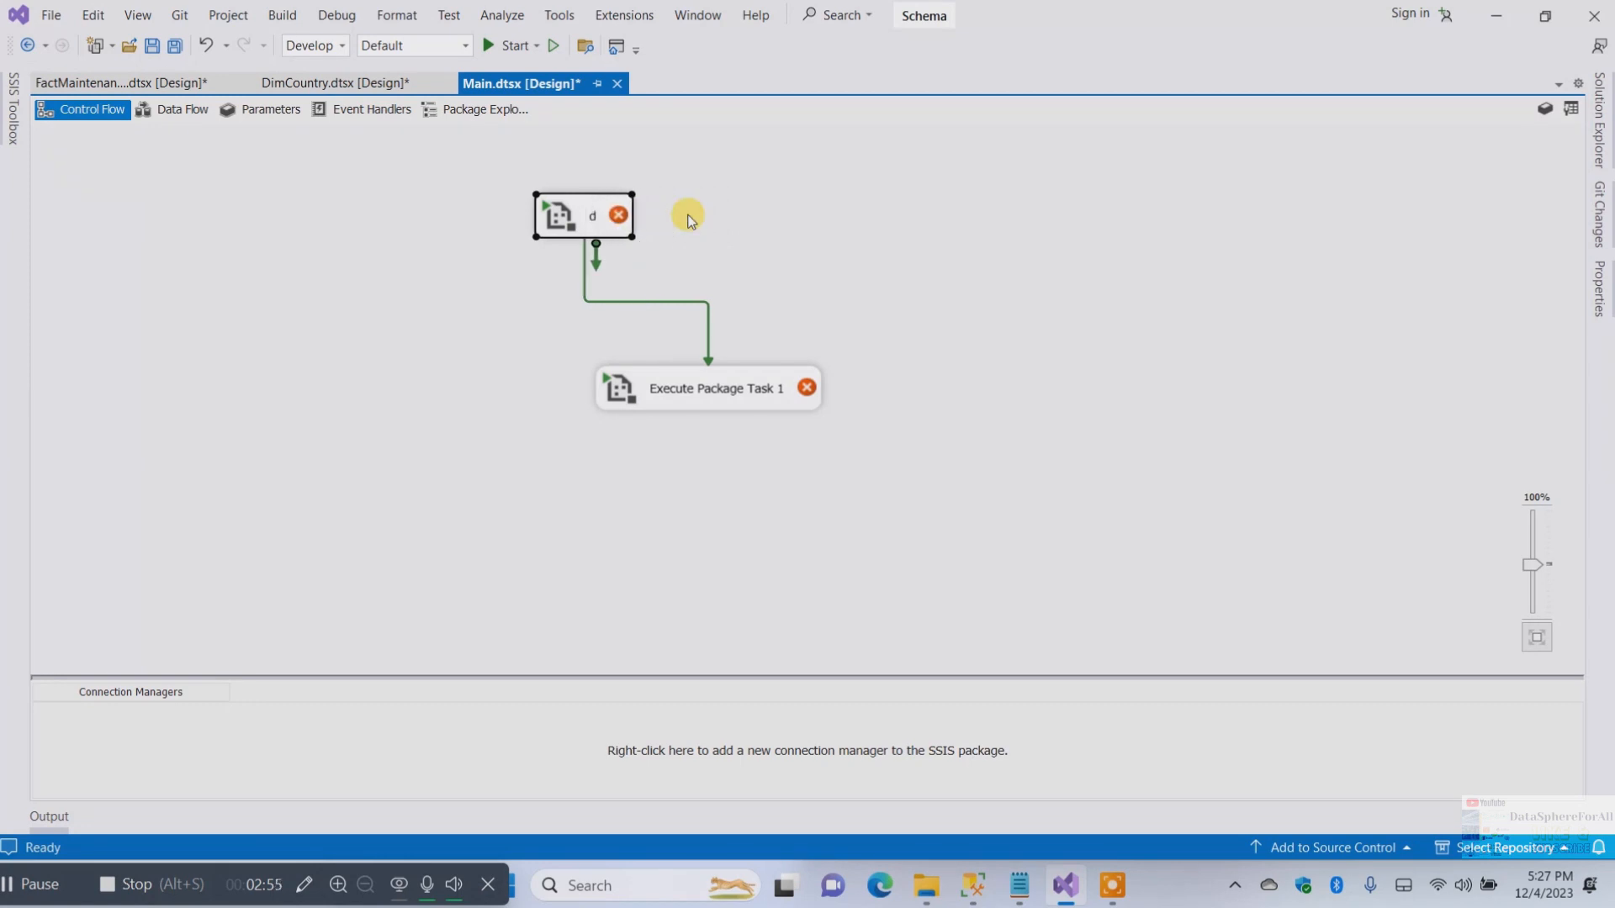
pyautogui.click(590, 216)
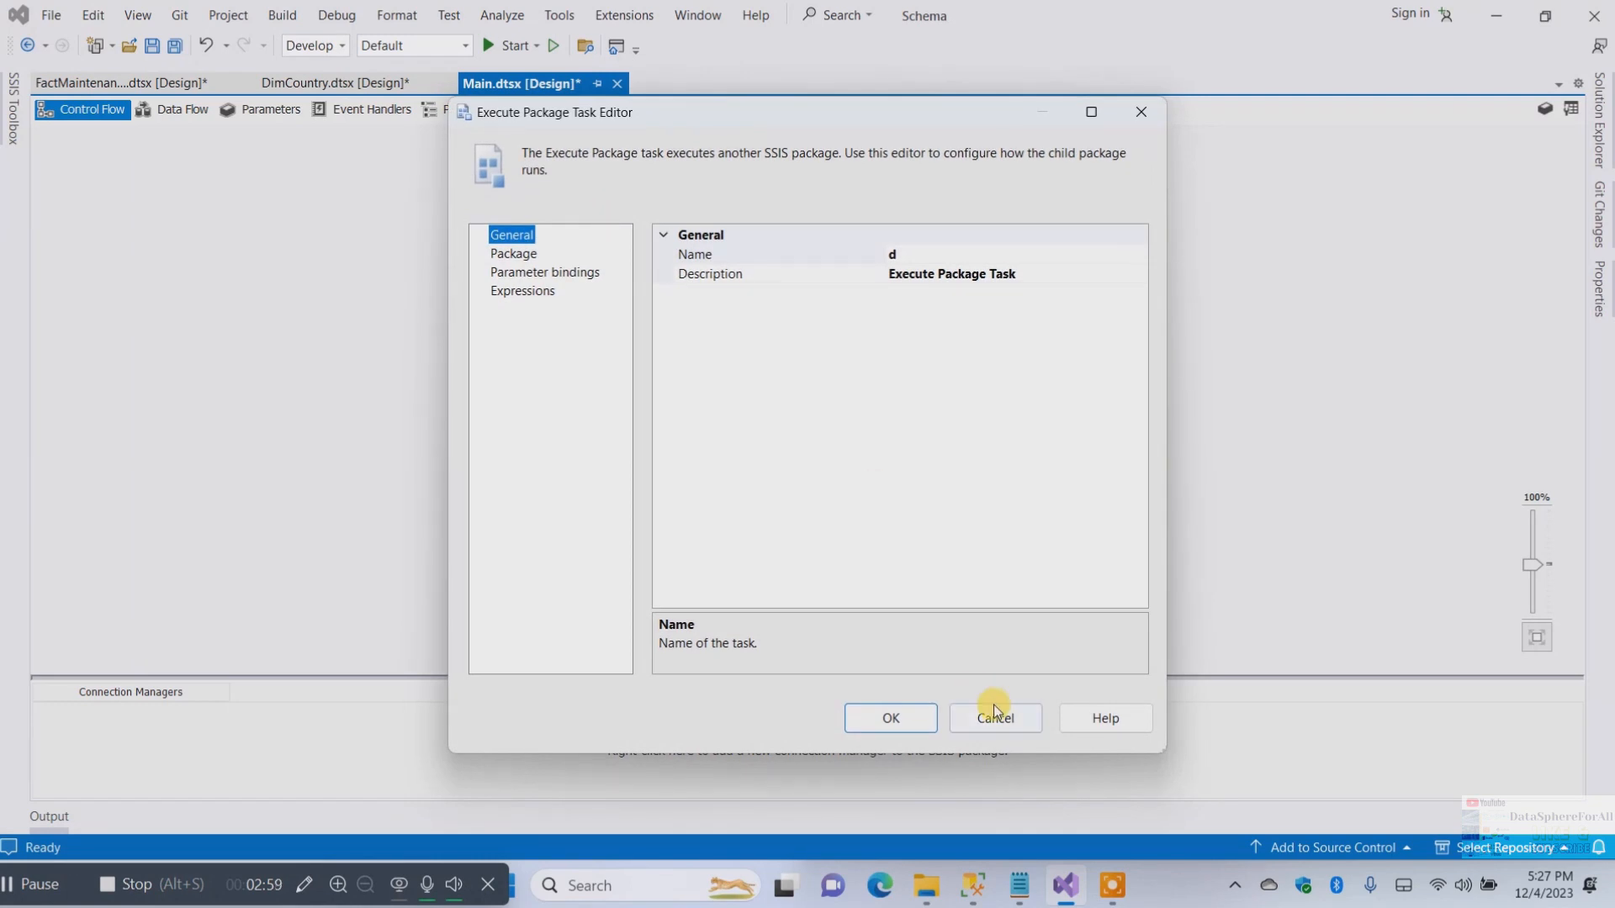
pyautogui.click(992, 704)
# Rename the upper Execute Package Task as DimCountryLoading on the canvas
pyautogui.click(602, 222)
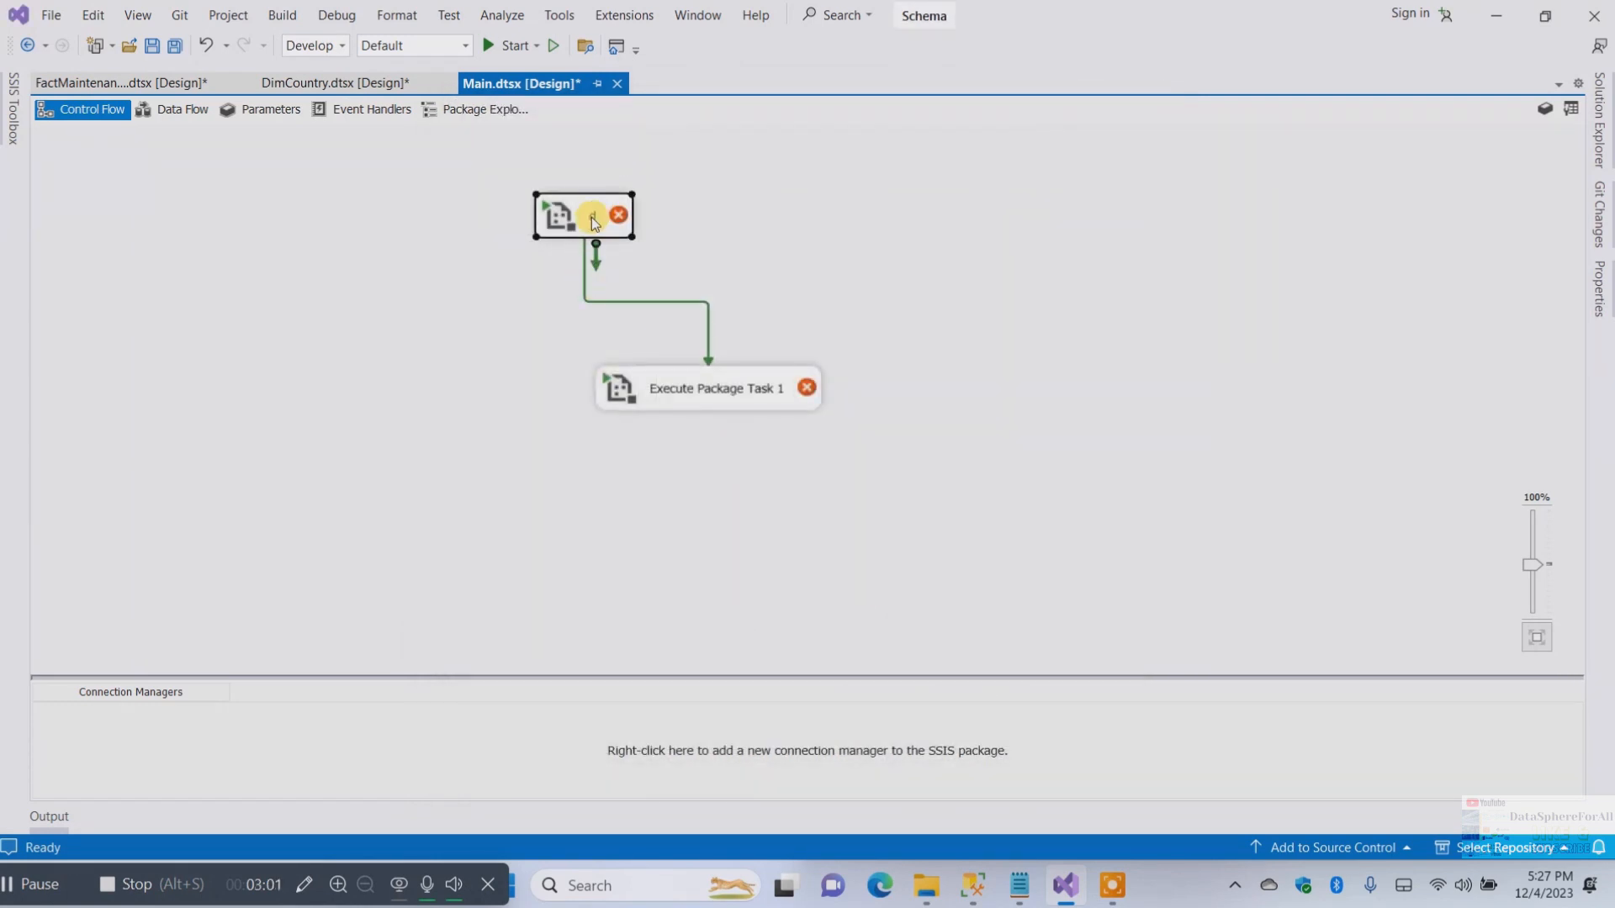
pyautogui.rightClick(592, 217)
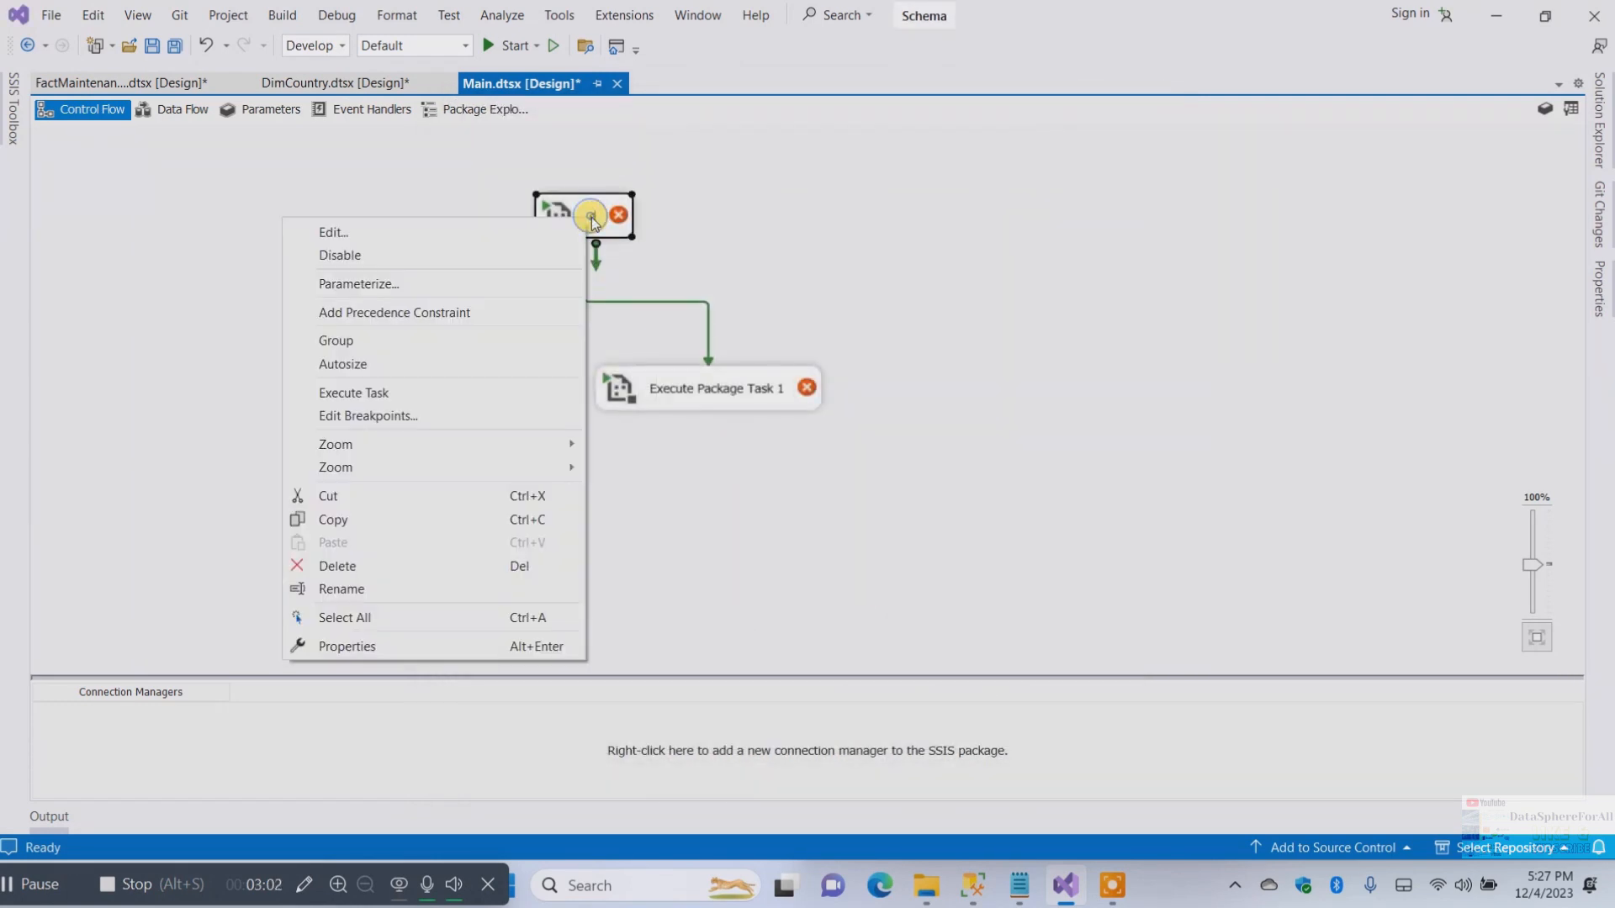
pyautogui.click(351, 589)
pyautogui.write('Di')
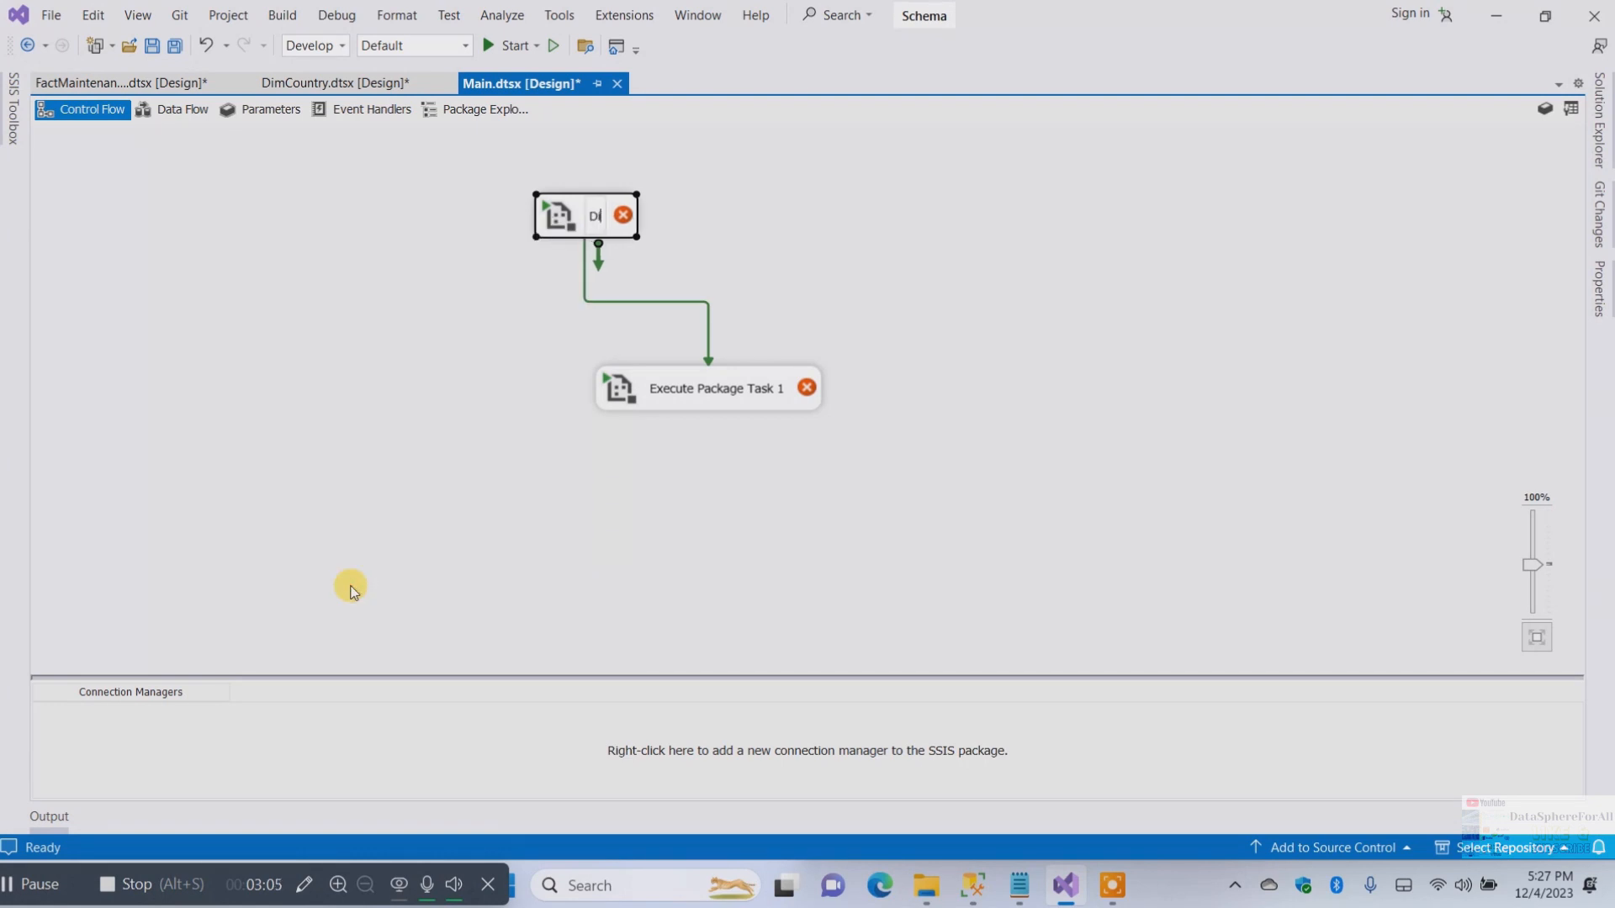
pyautogui.write('mCountryLoading')
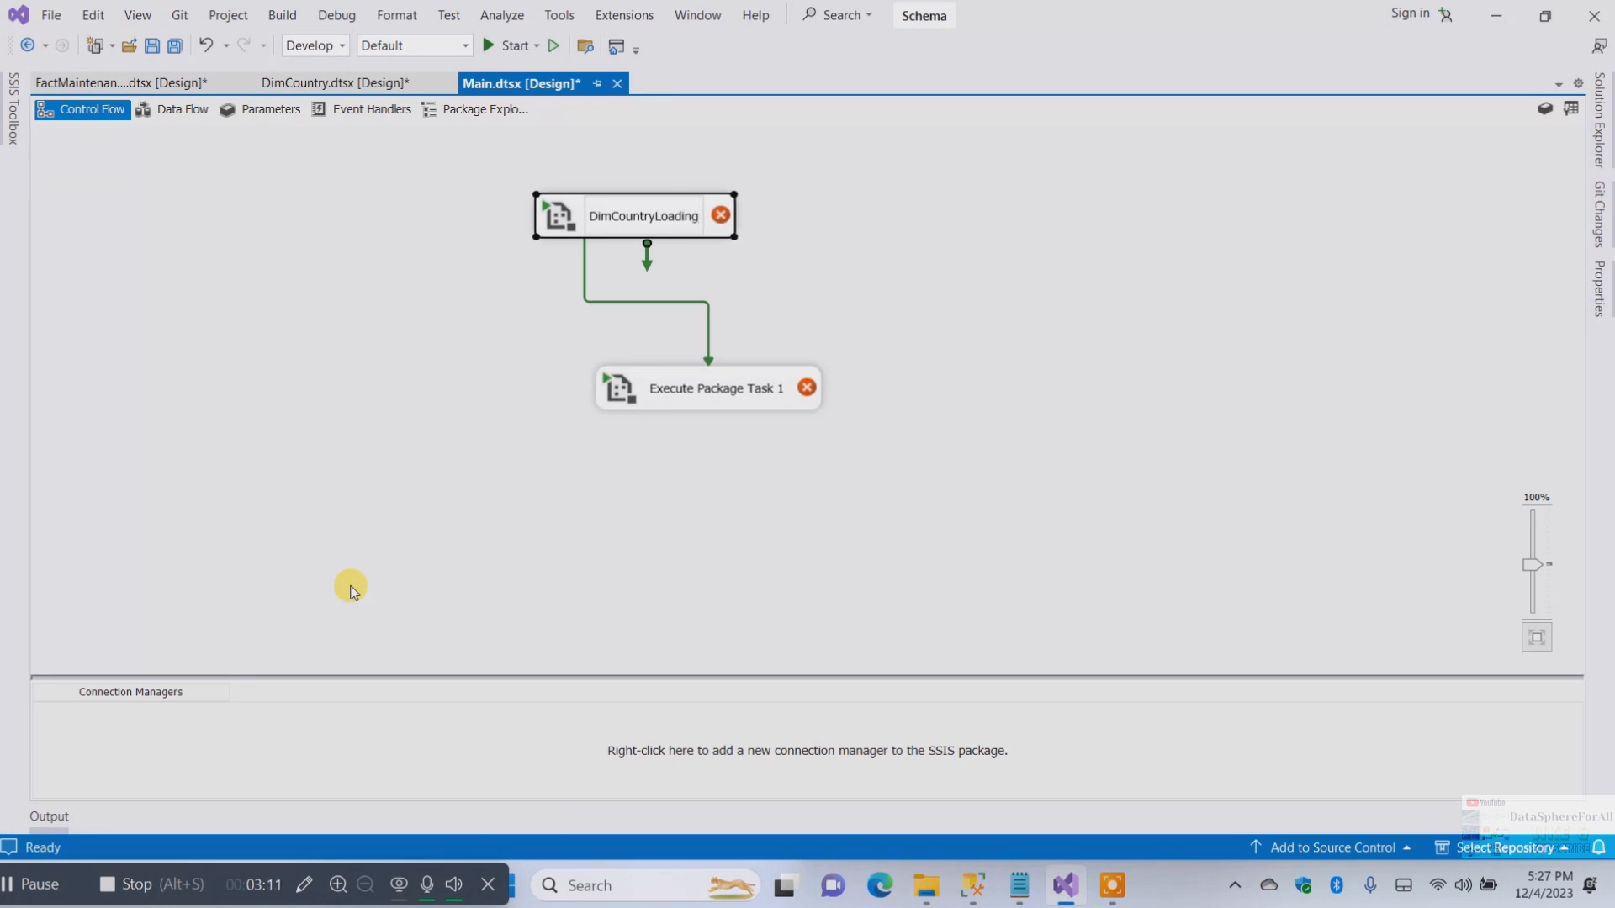
pyautogui.press('Return')
# Rename the lower Execute Package Task as FactMaintenanceLoading on the canvas
pyautogui.click(739, 396)
pyautogui.rightClick(736, 390)
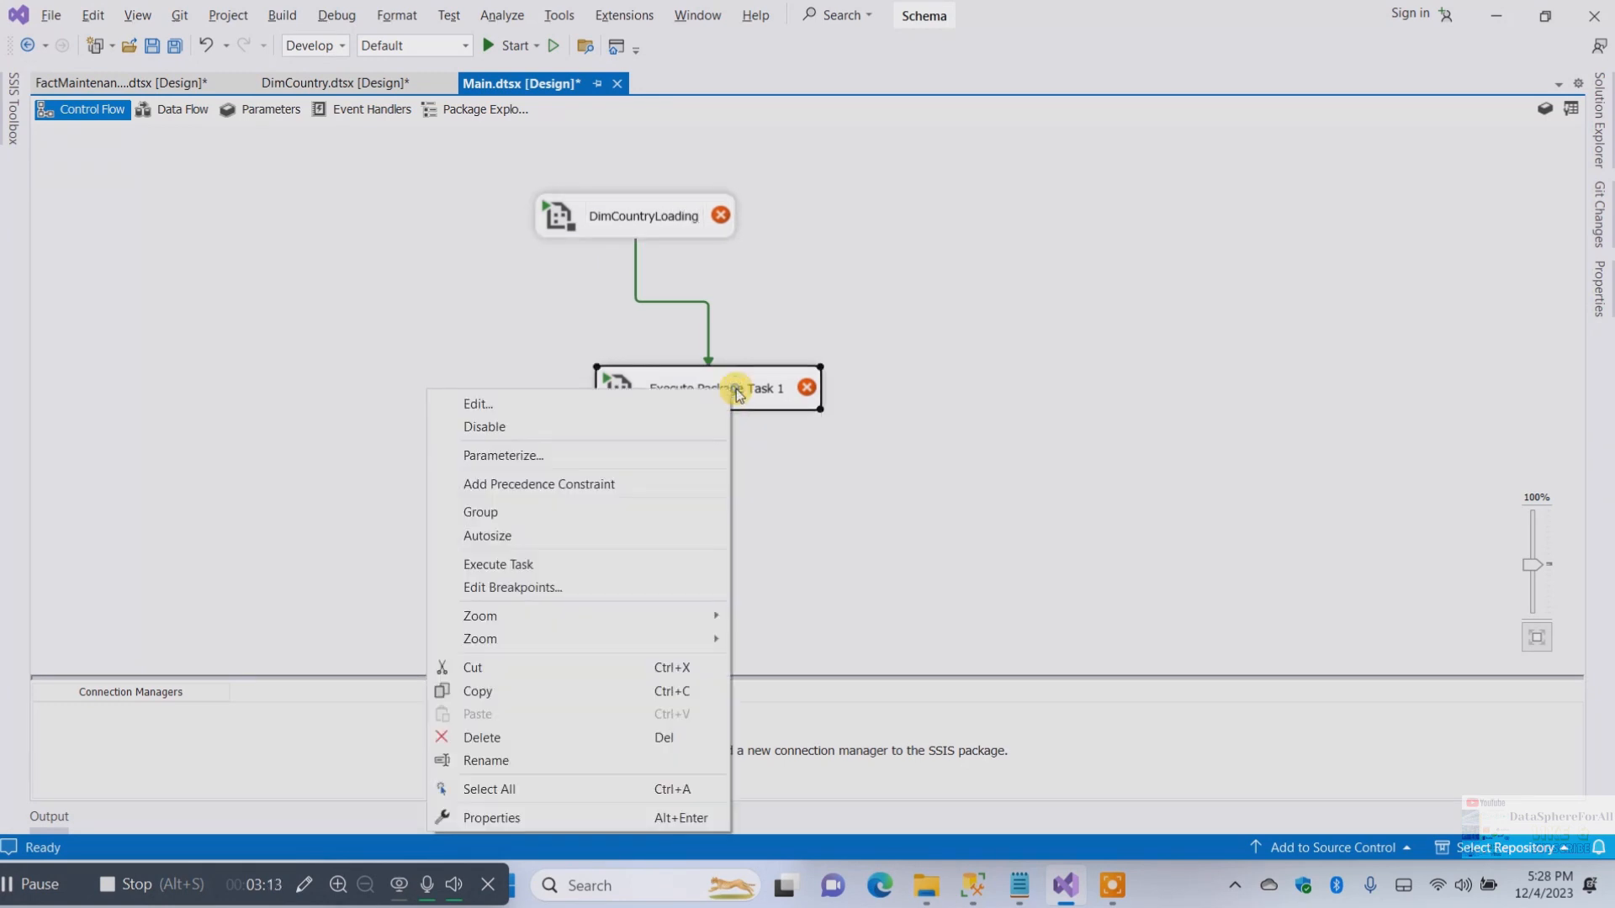
pyautogui.click(481, 761)
pyautogui.write('FactMain')
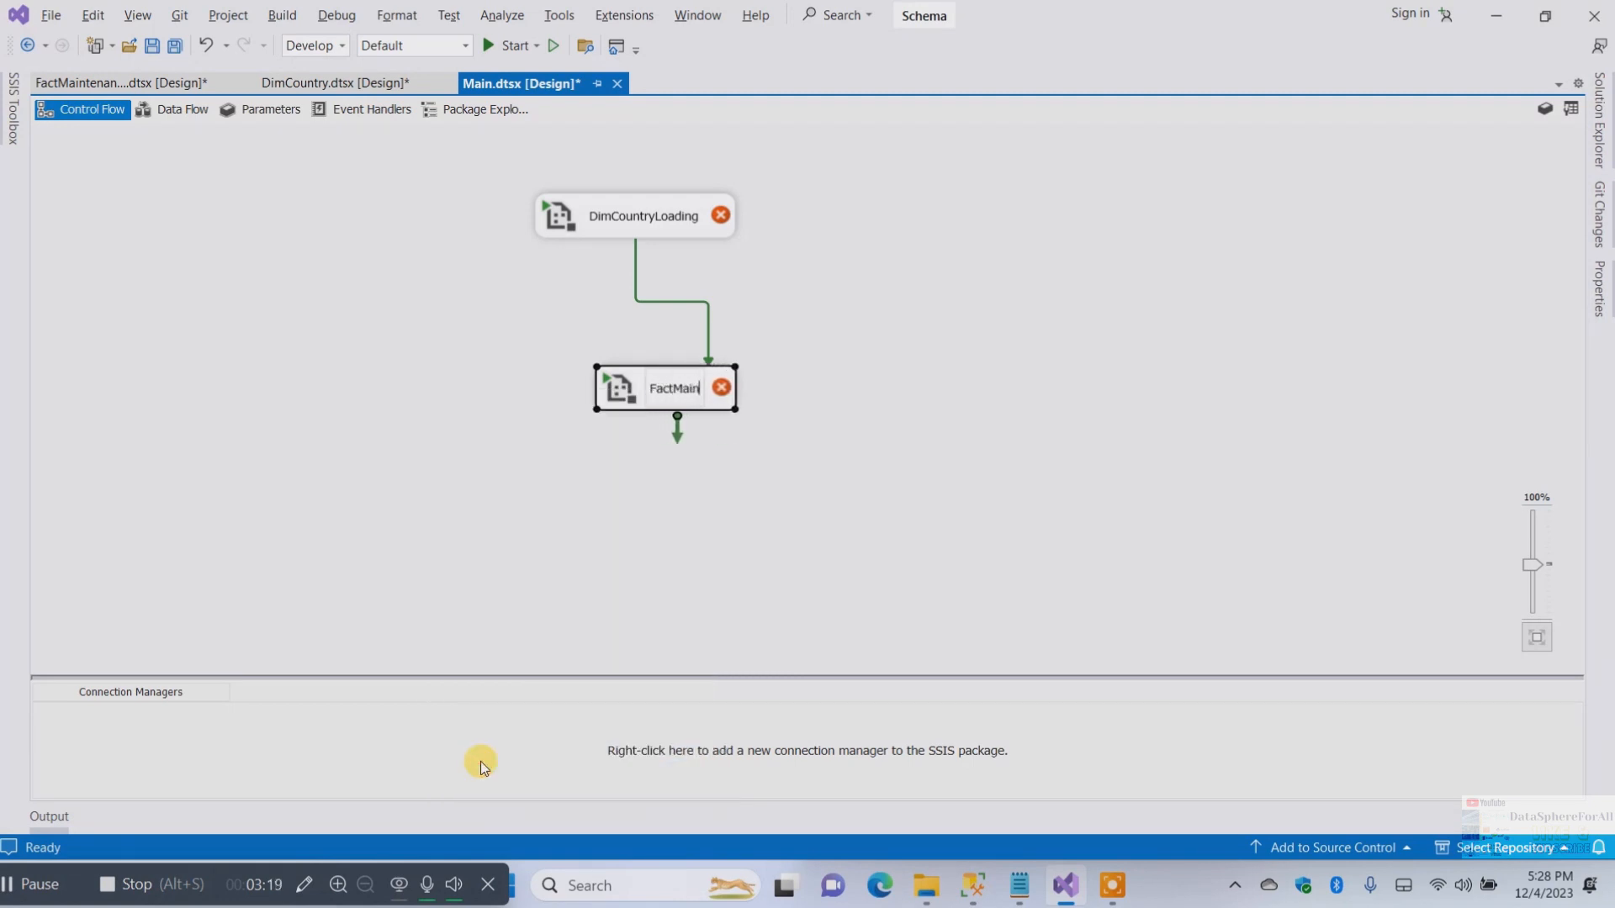
pyautogui.write('tenanceLoading')
pyautogui.press('Return')
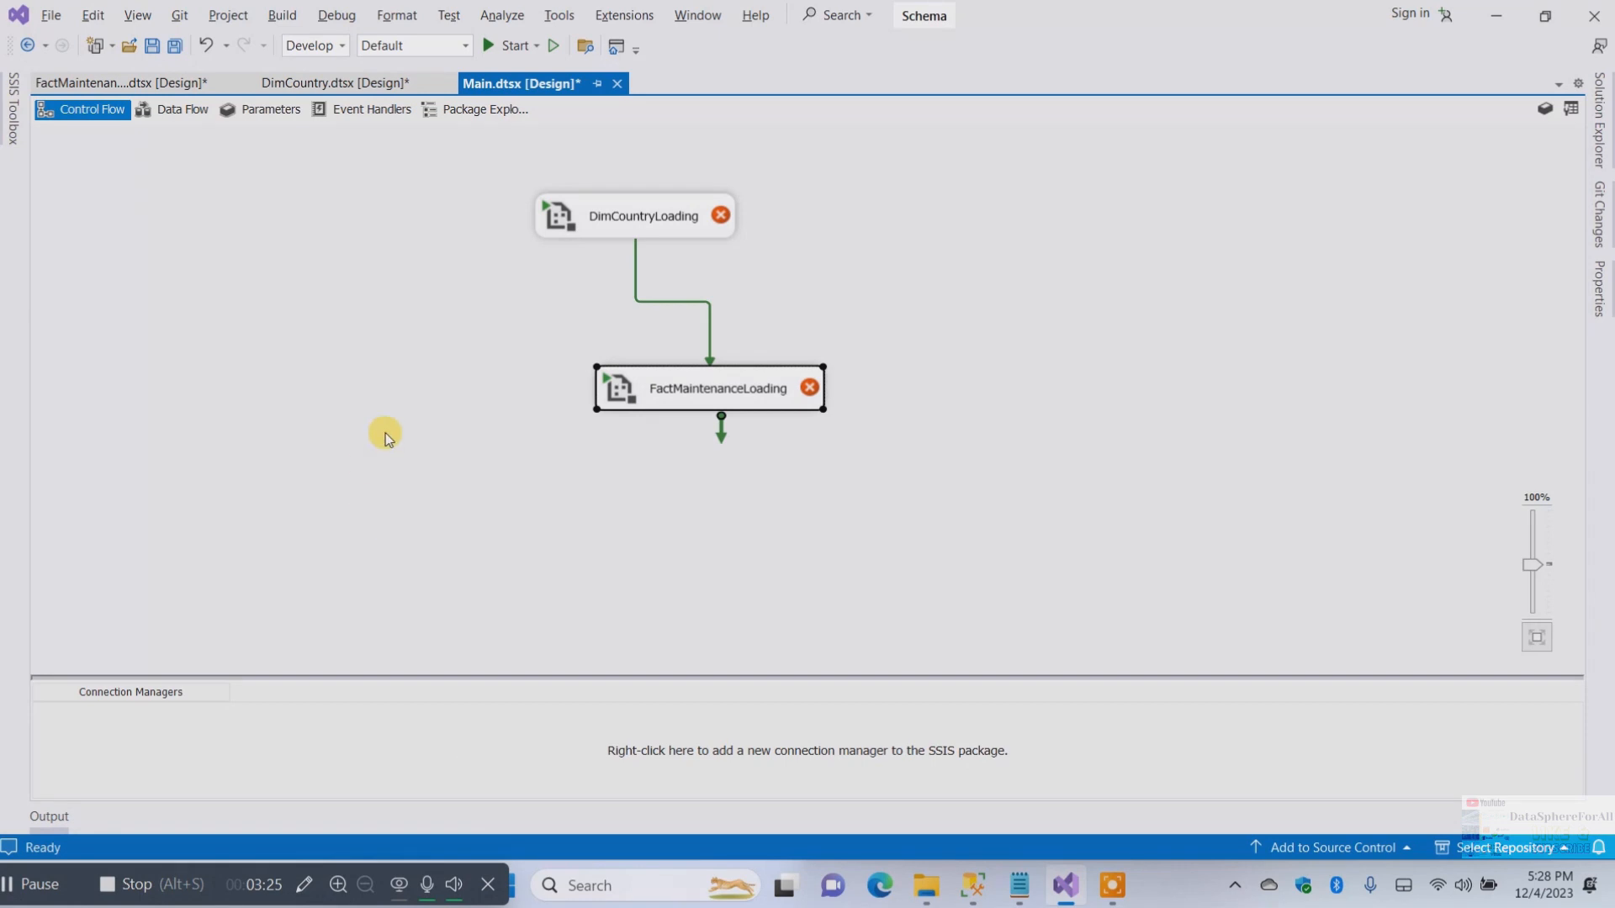
# Configure the DimCountryLoading task to run the project package DimCountry.dtsx
pyautogui.click(689, 220)
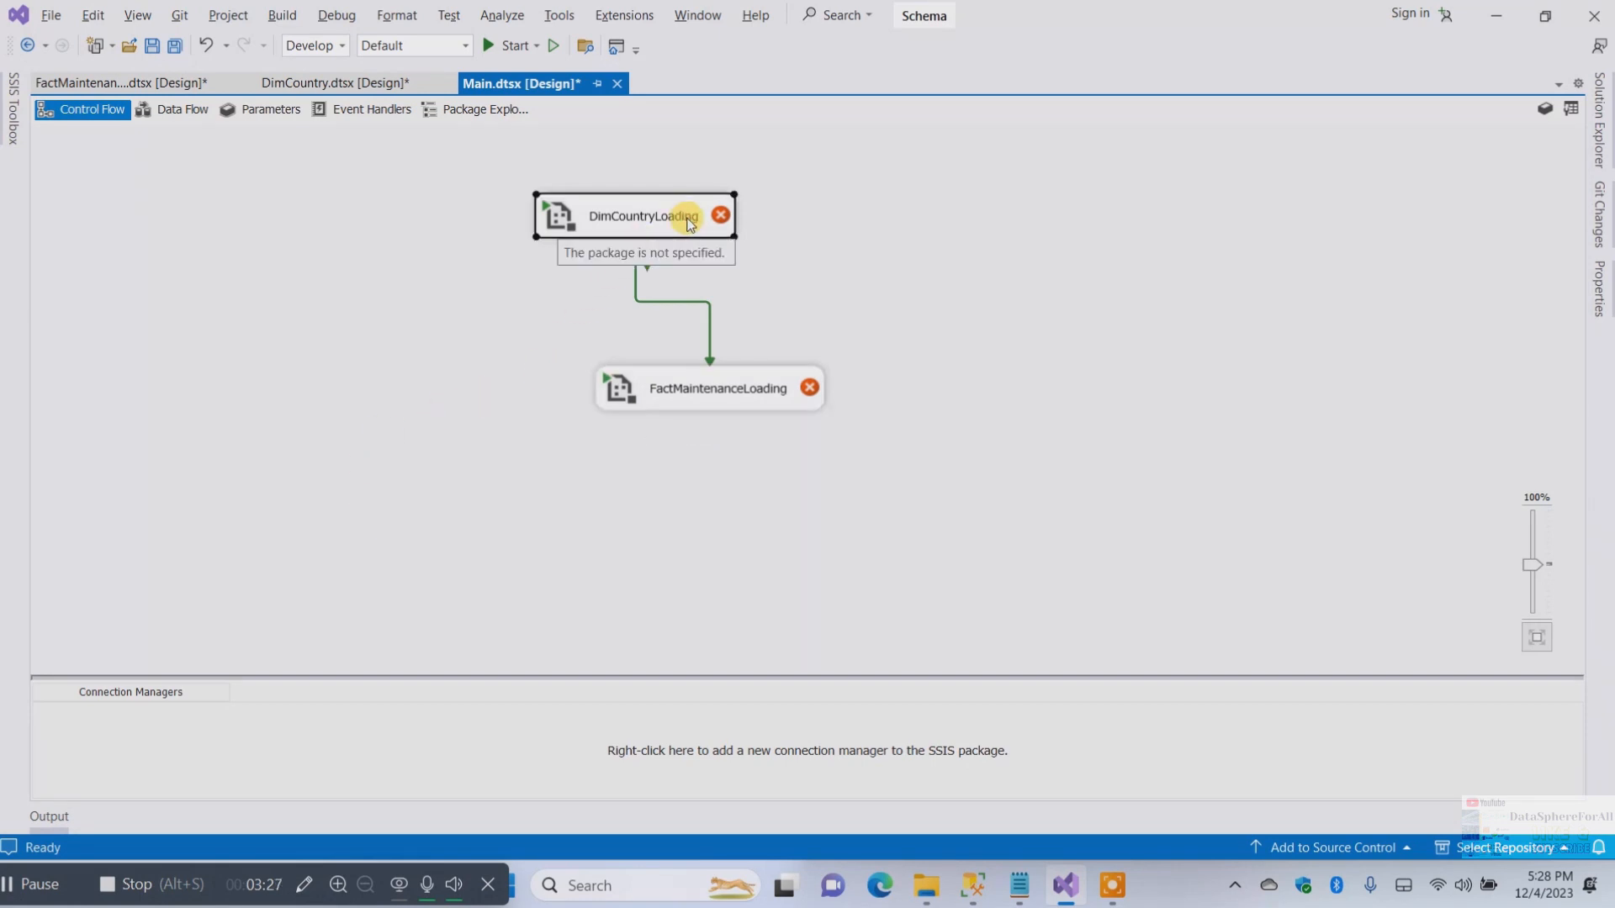
pyautogui.rightClick(689, 220)
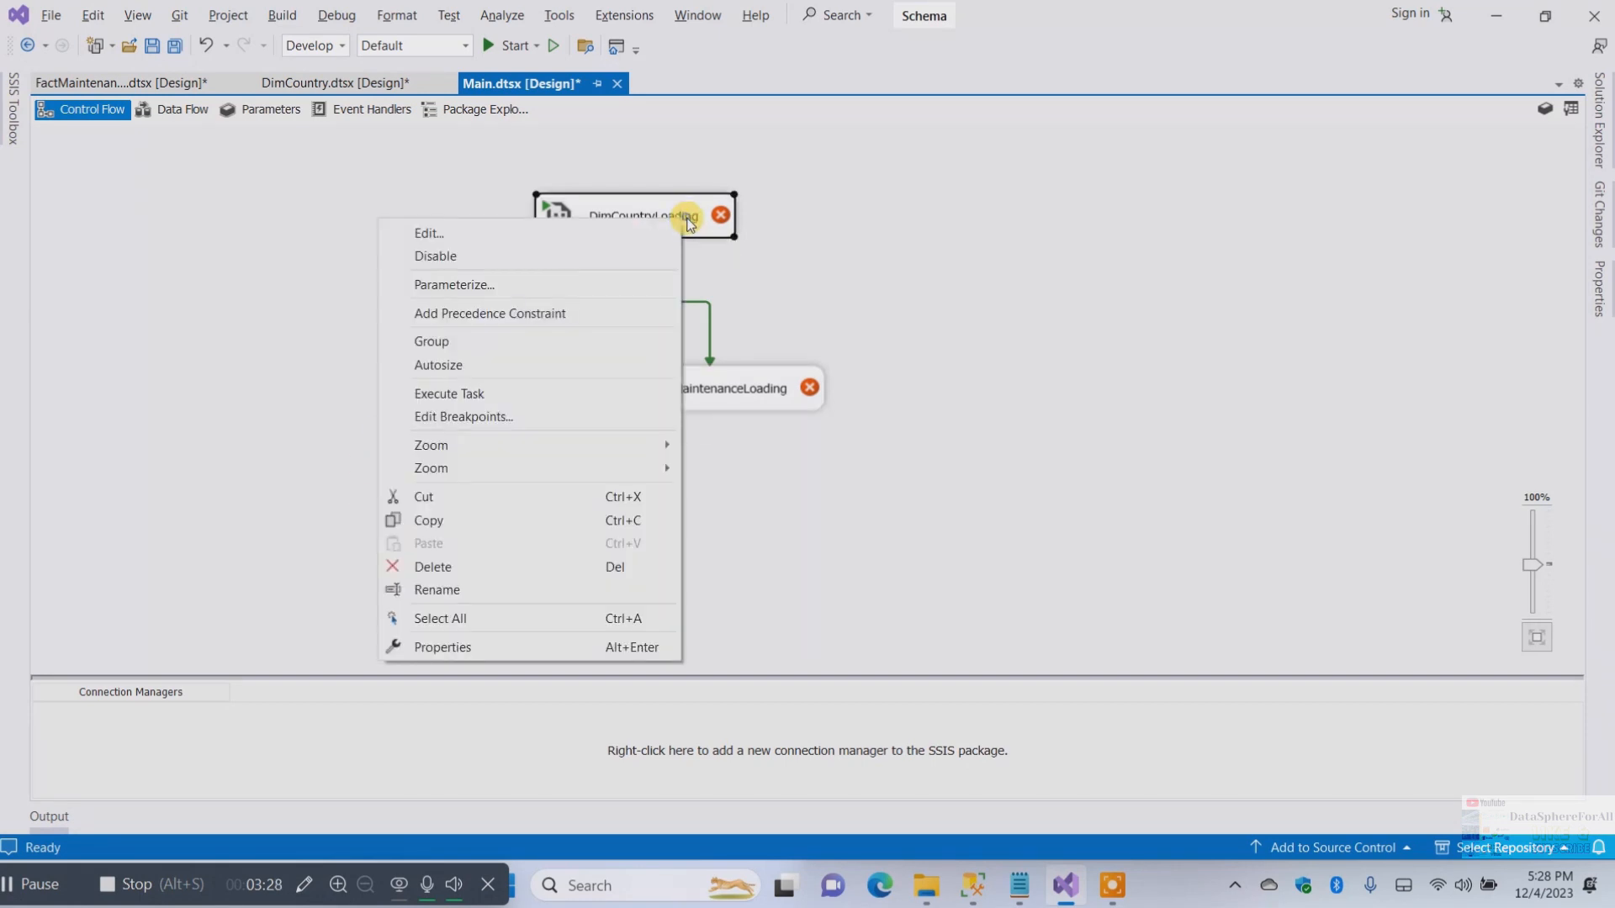
pyautogui.click(581, 230)
pyautogui.click(516, 260)
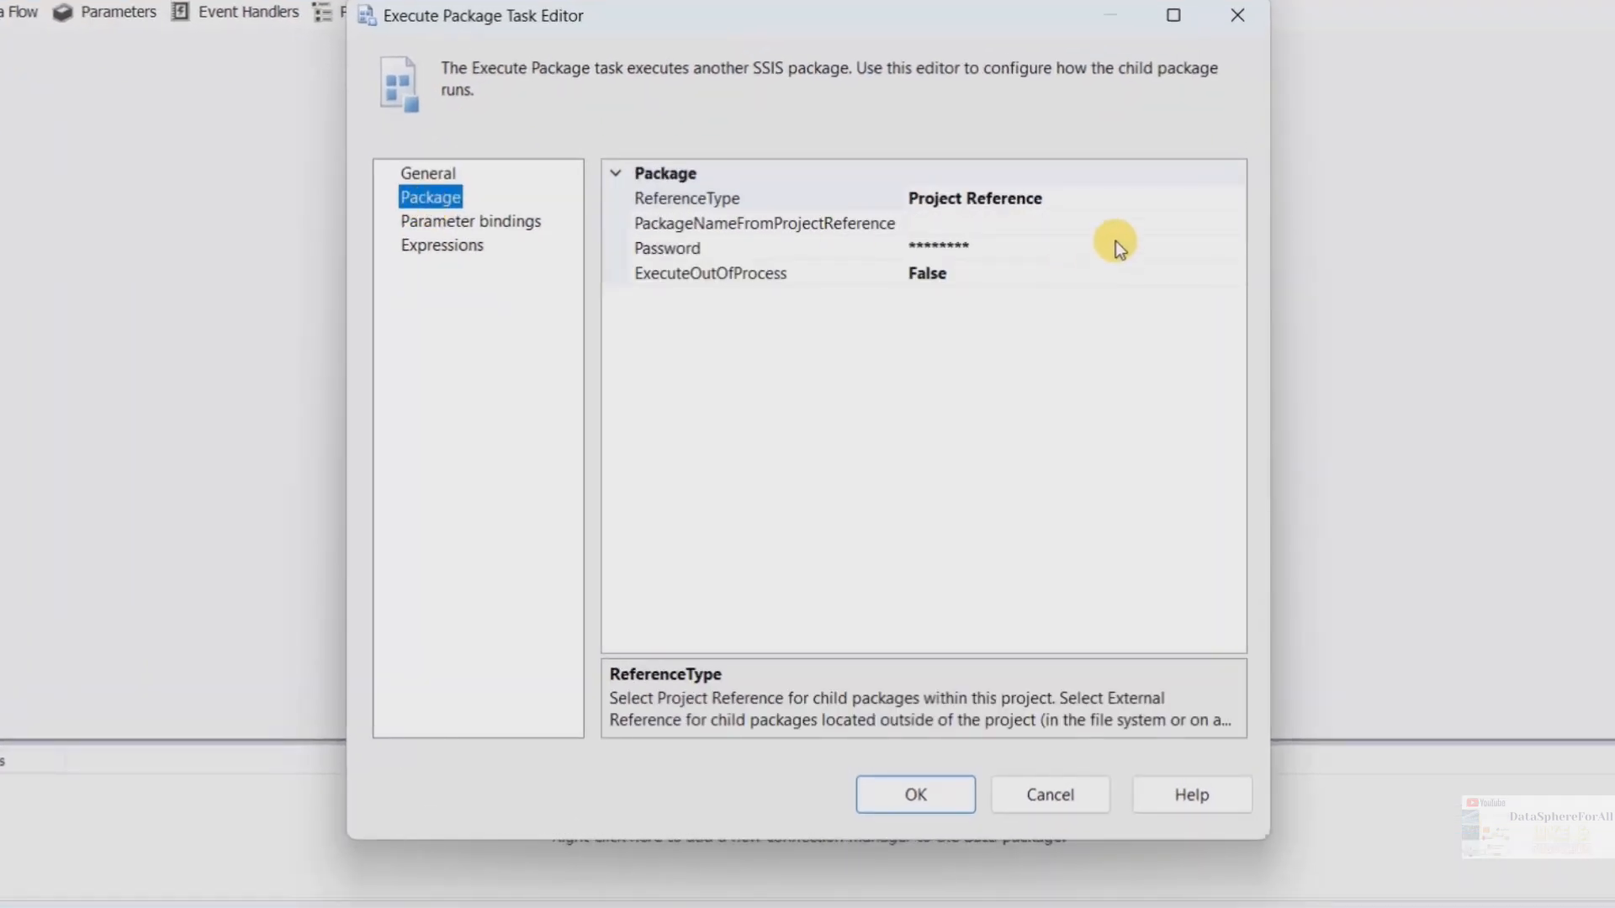
pyautogui.click(1131, 223)
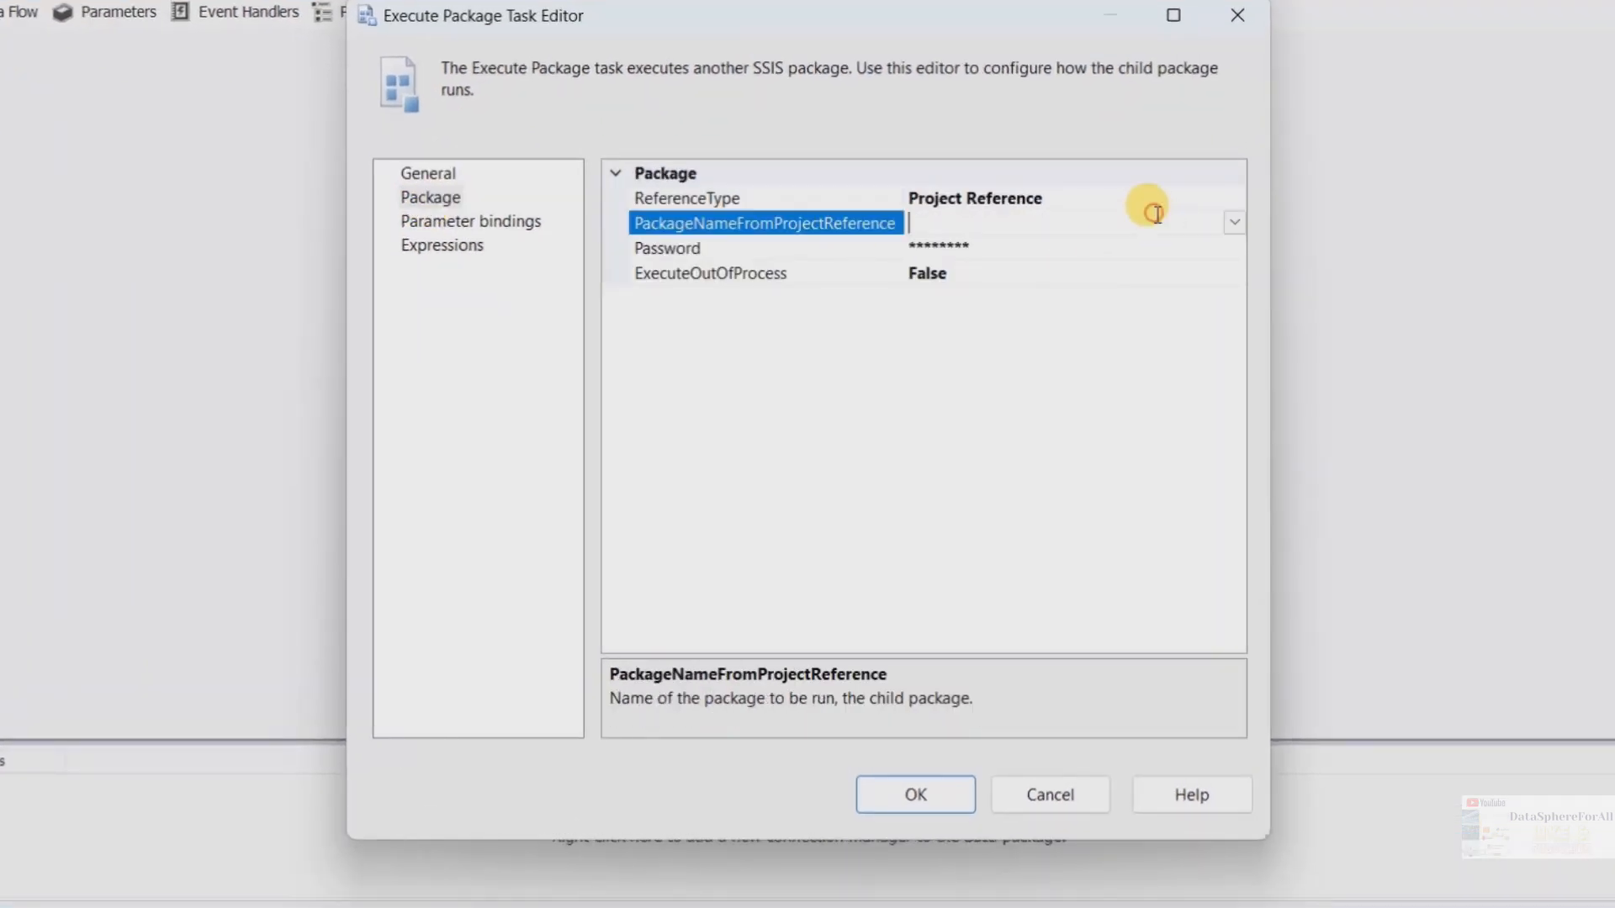
pyautogui.click(1236, 222)
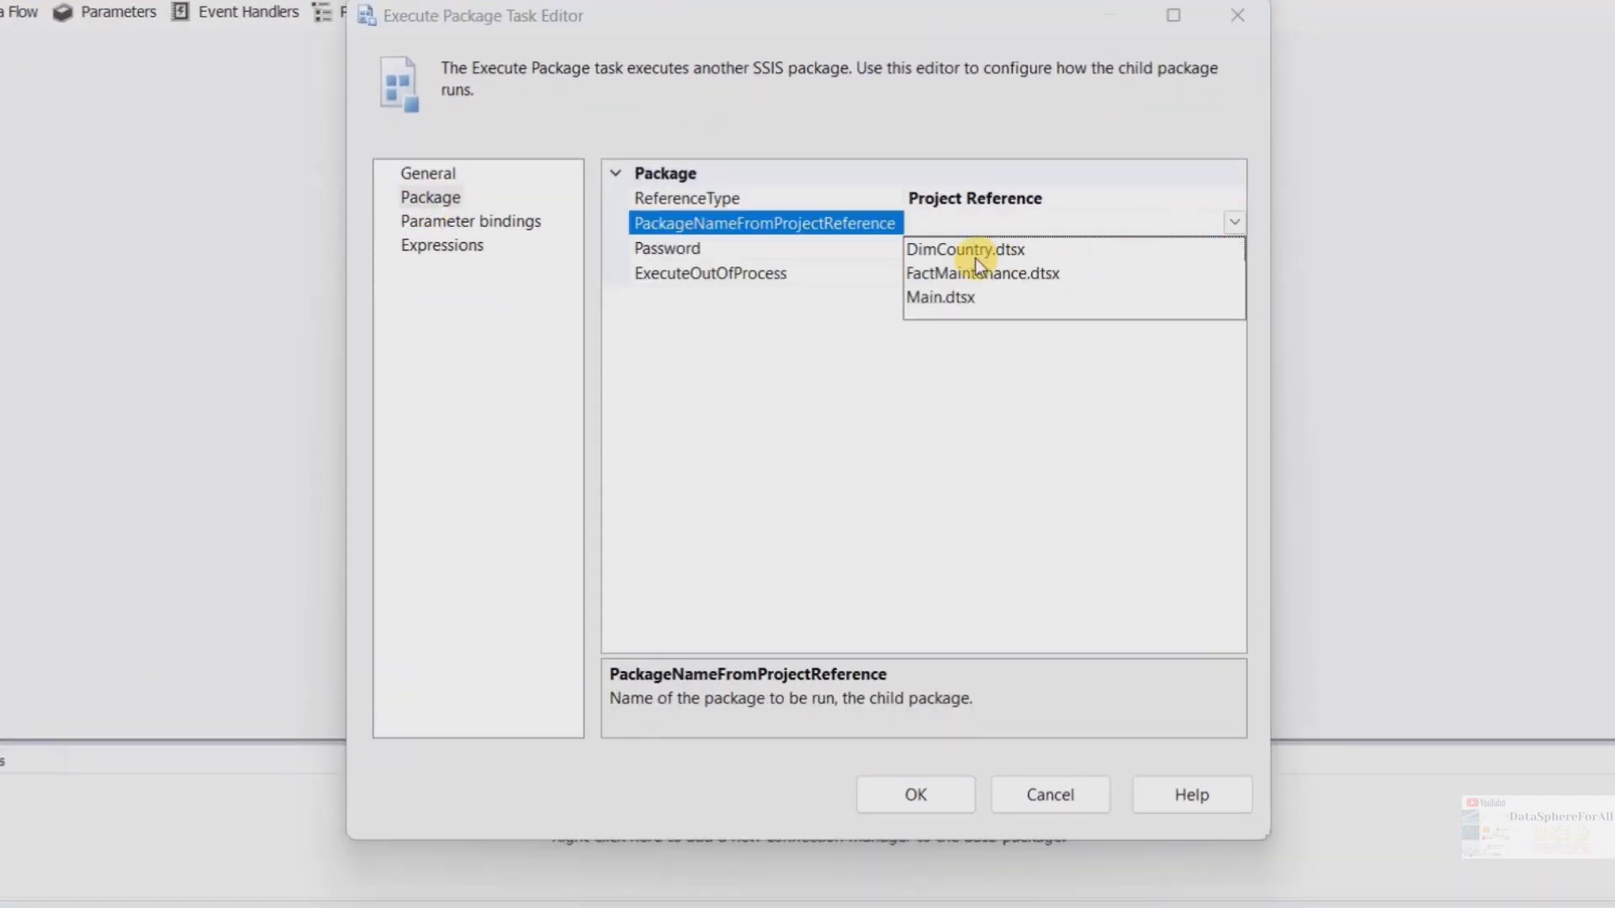
pyautogui.click(936, 252)
pyautogui.click(897, 799)
# Configure the FactMaintenanceLoading task to run the project package FactMaintenance.dtsx
pyautogui.click(674, 372)
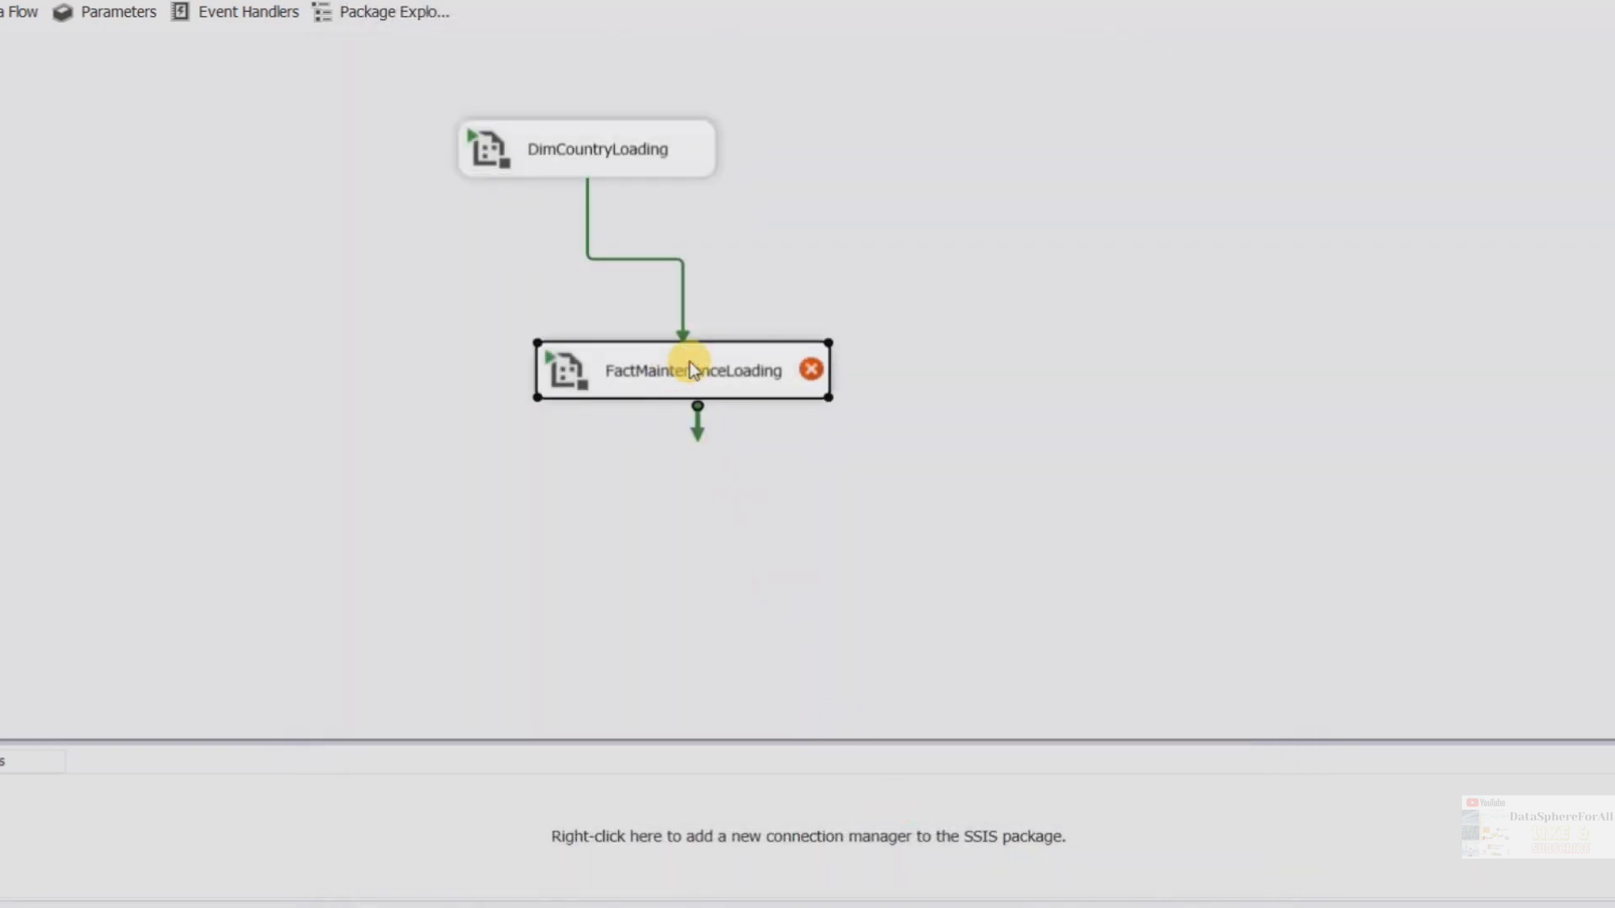
pyautogui.rightClick(737, 363)
pyautogui.click(669, 386)
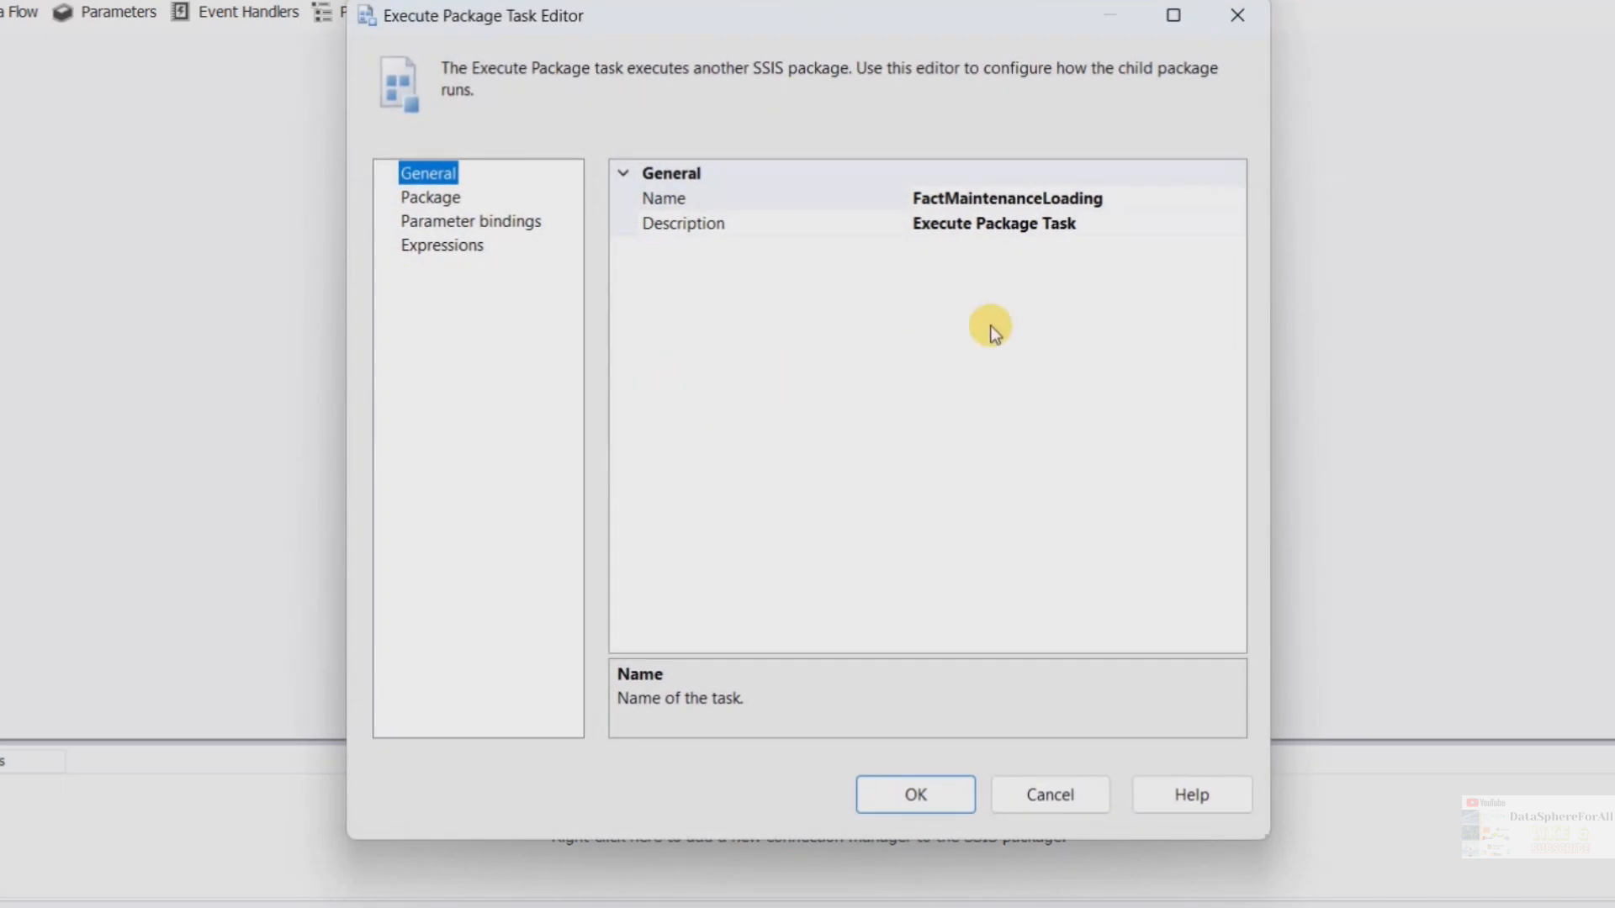
pyautogui.click(448, 202)
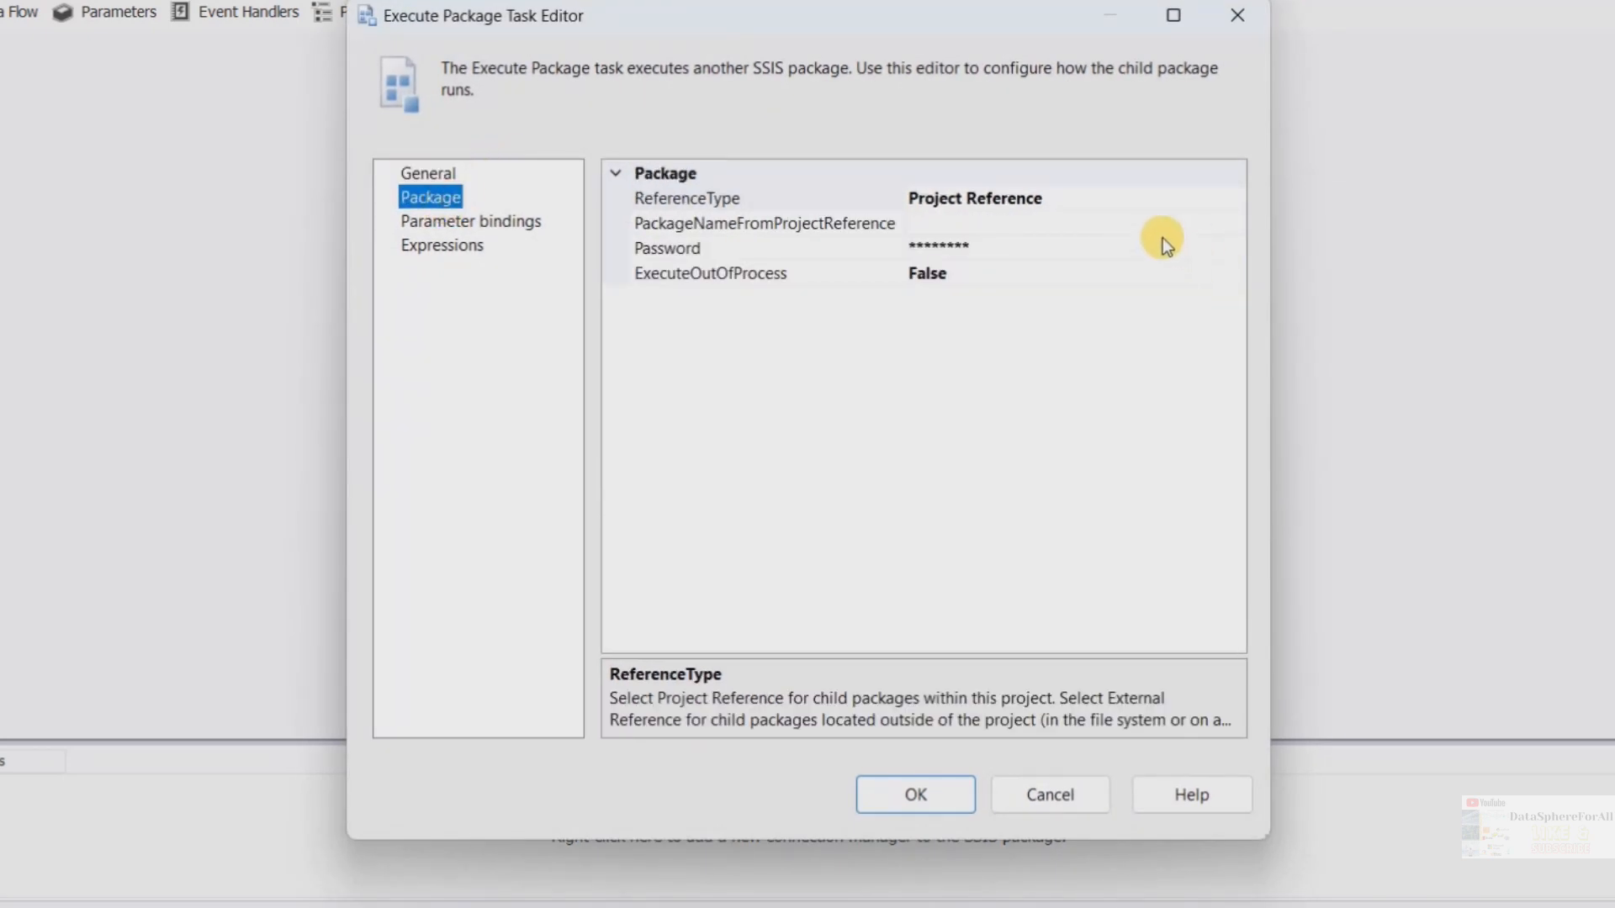
pyautogui.click(1140, 220)
pyautogui.click(1232, 224)
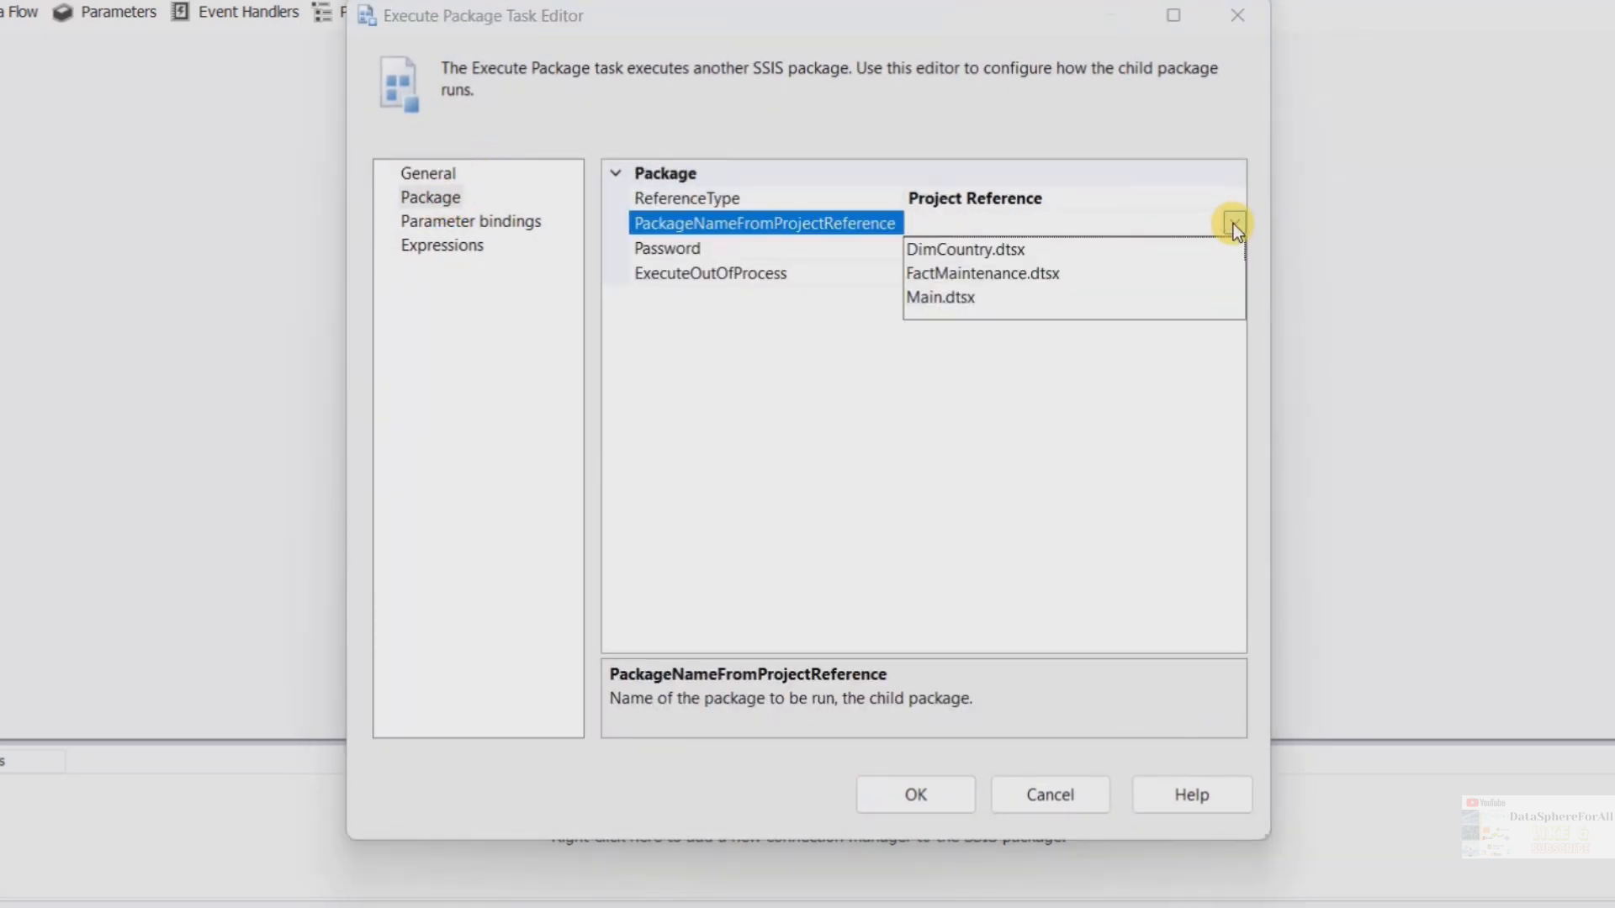
pyautogui.click(982, 276)
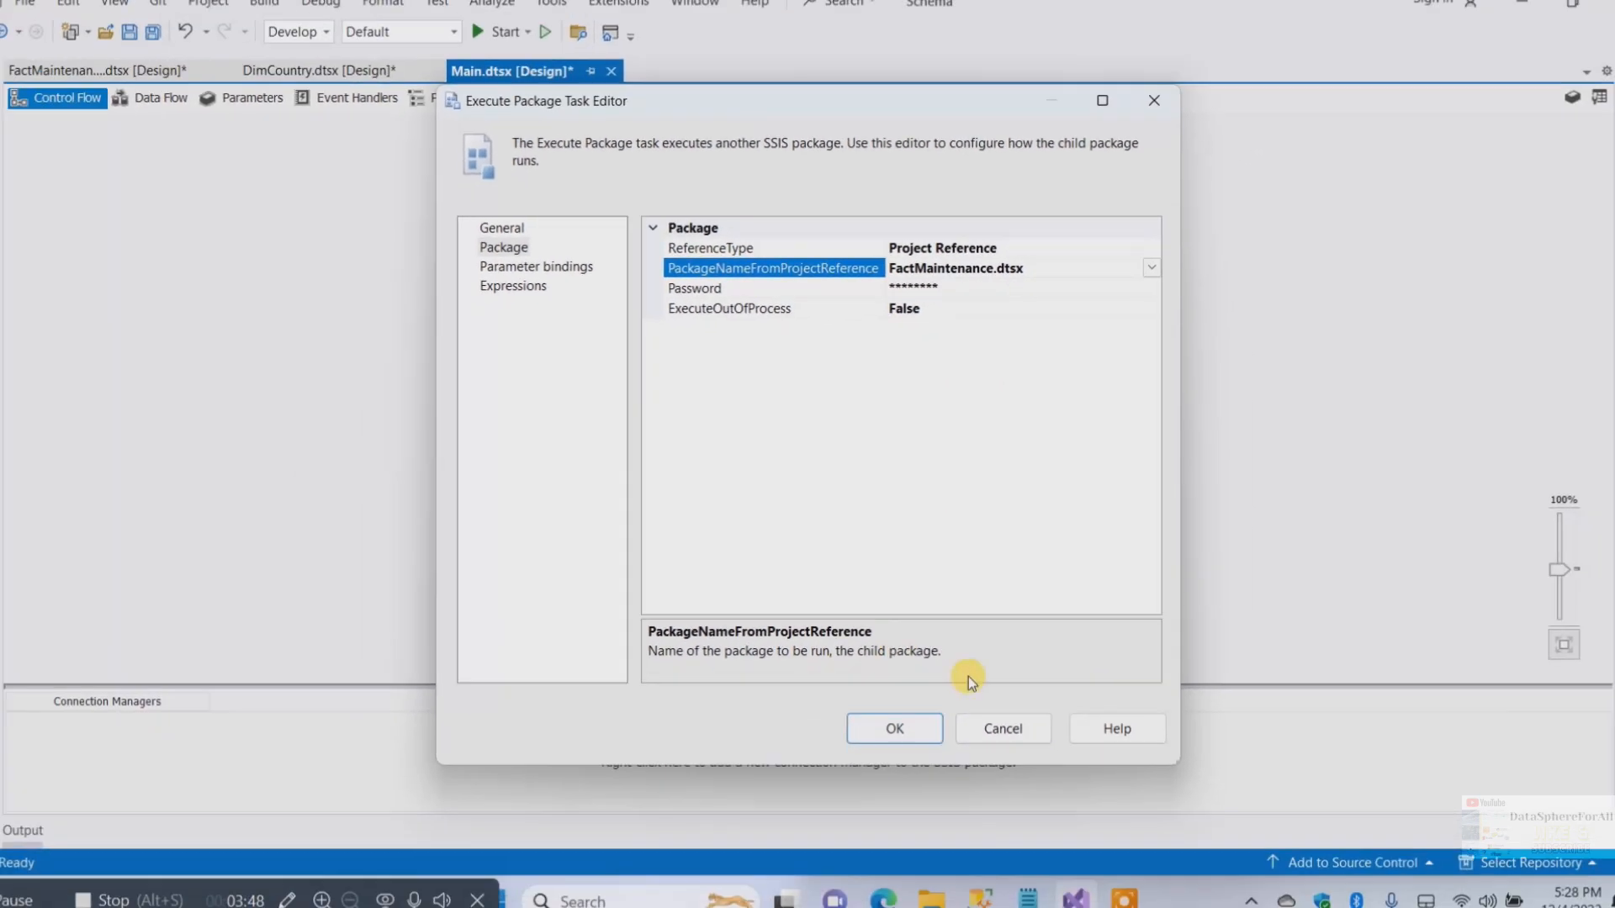
pyautogui.click(894, 728)
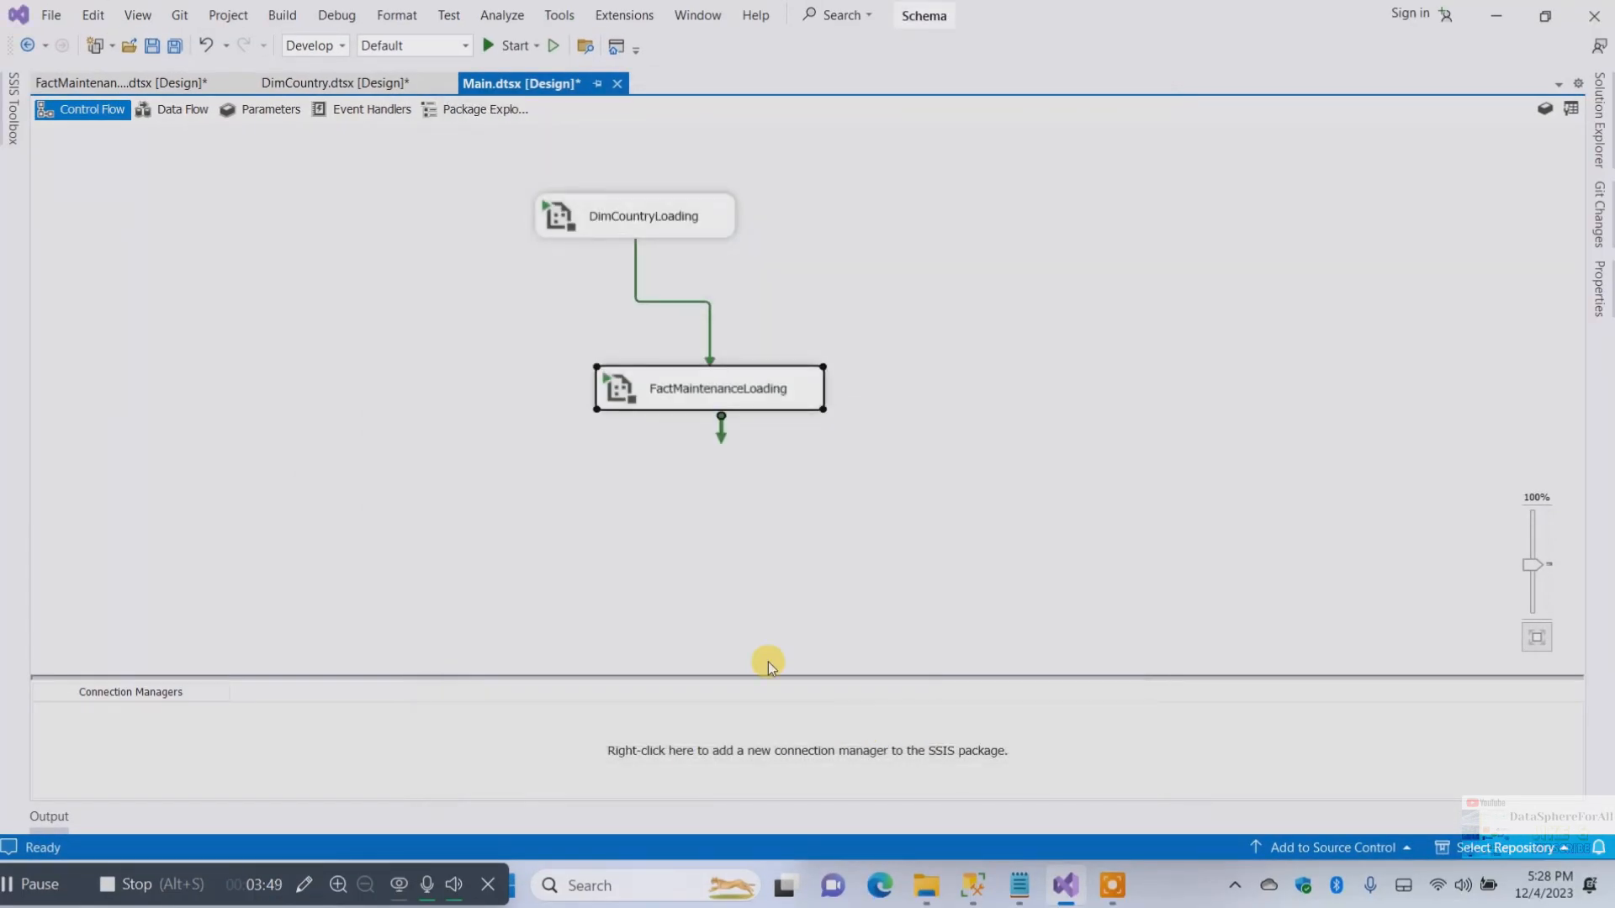
# Move both tasks left so the precedence constraint between them runs straight down
pyautogui.click(705, 385)
pyautogui.click(732, 383)
pyautogui.click(934, 368)
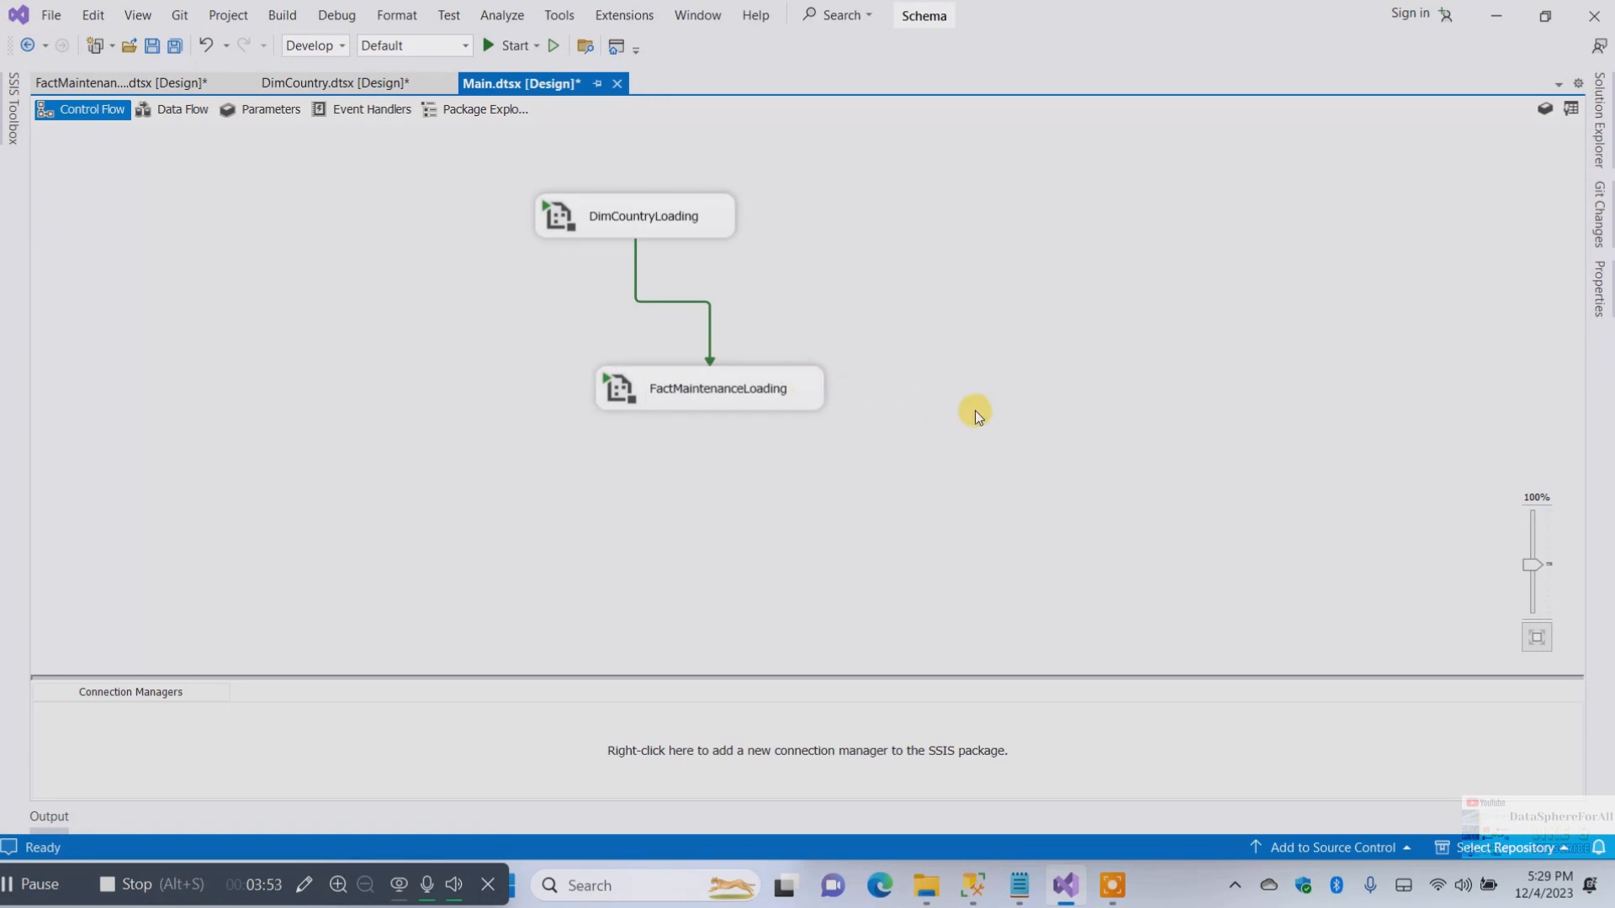
pyautogui.moveTo(804, 393); pyautogui.dragTo(710, 399)
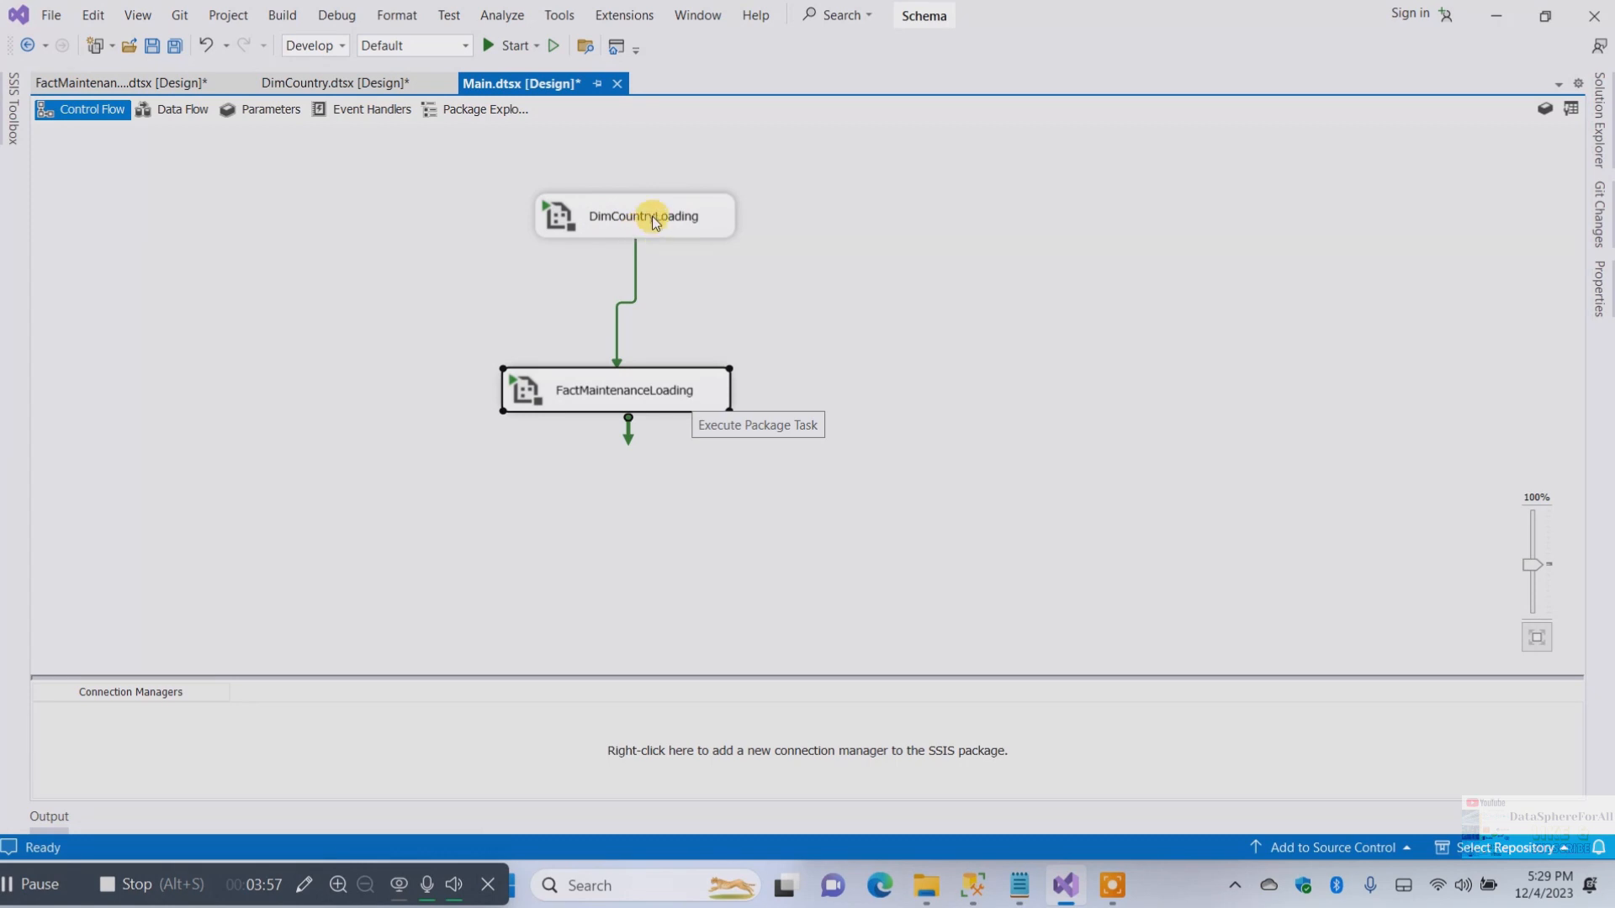
pyautogui.moveTo(638, 211); pyautogui.dragTo(615, 208)
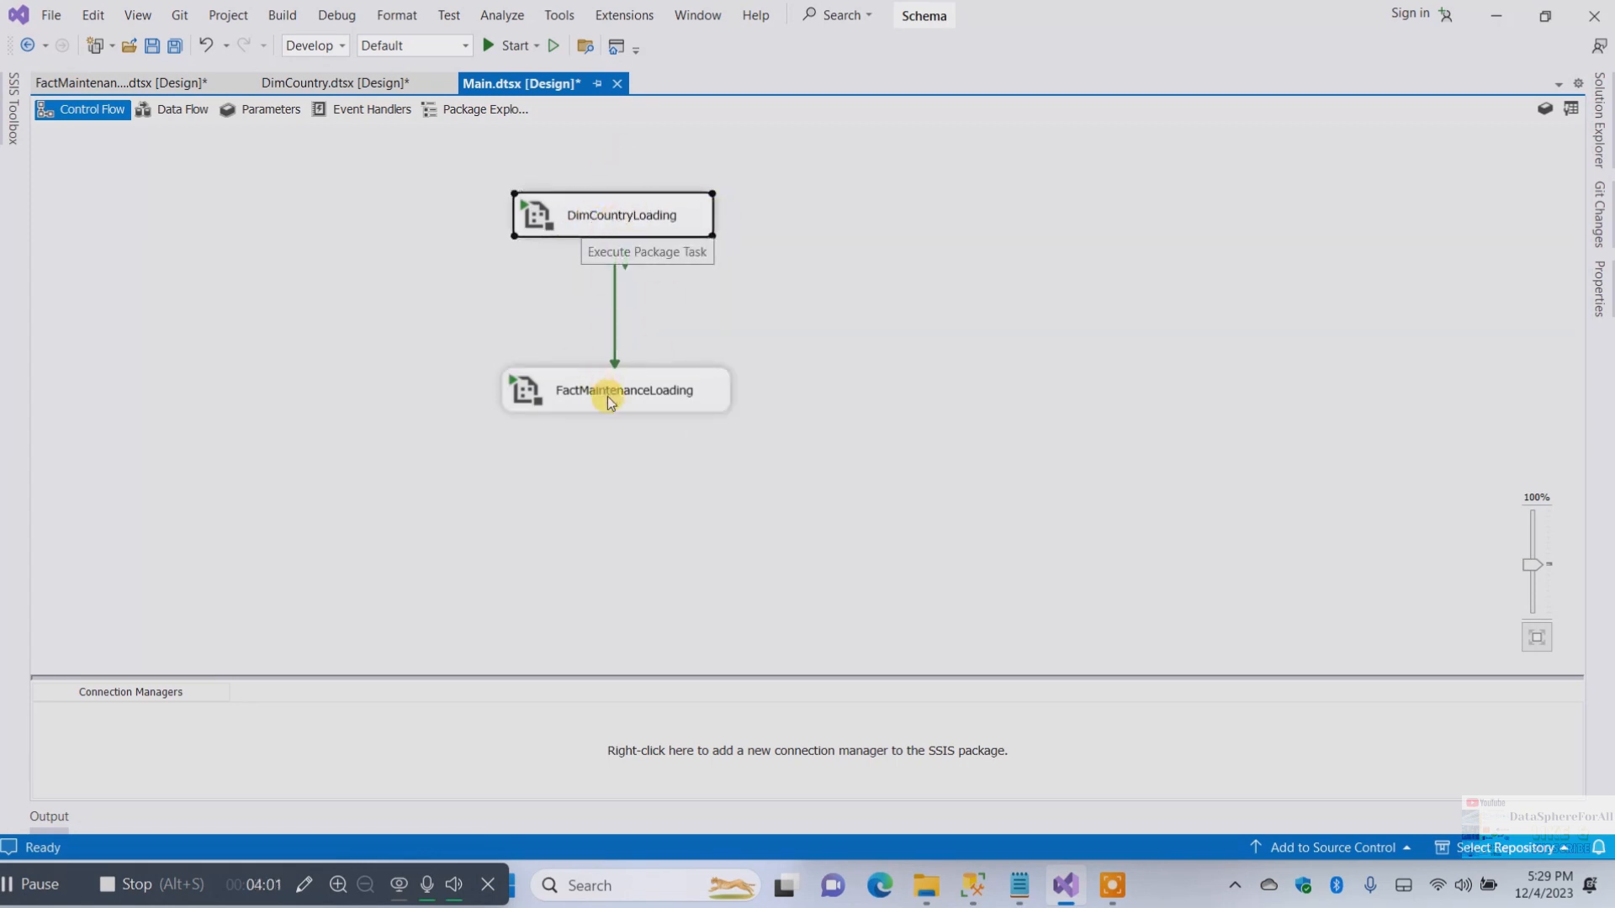
pyautogui.click(883, 229)
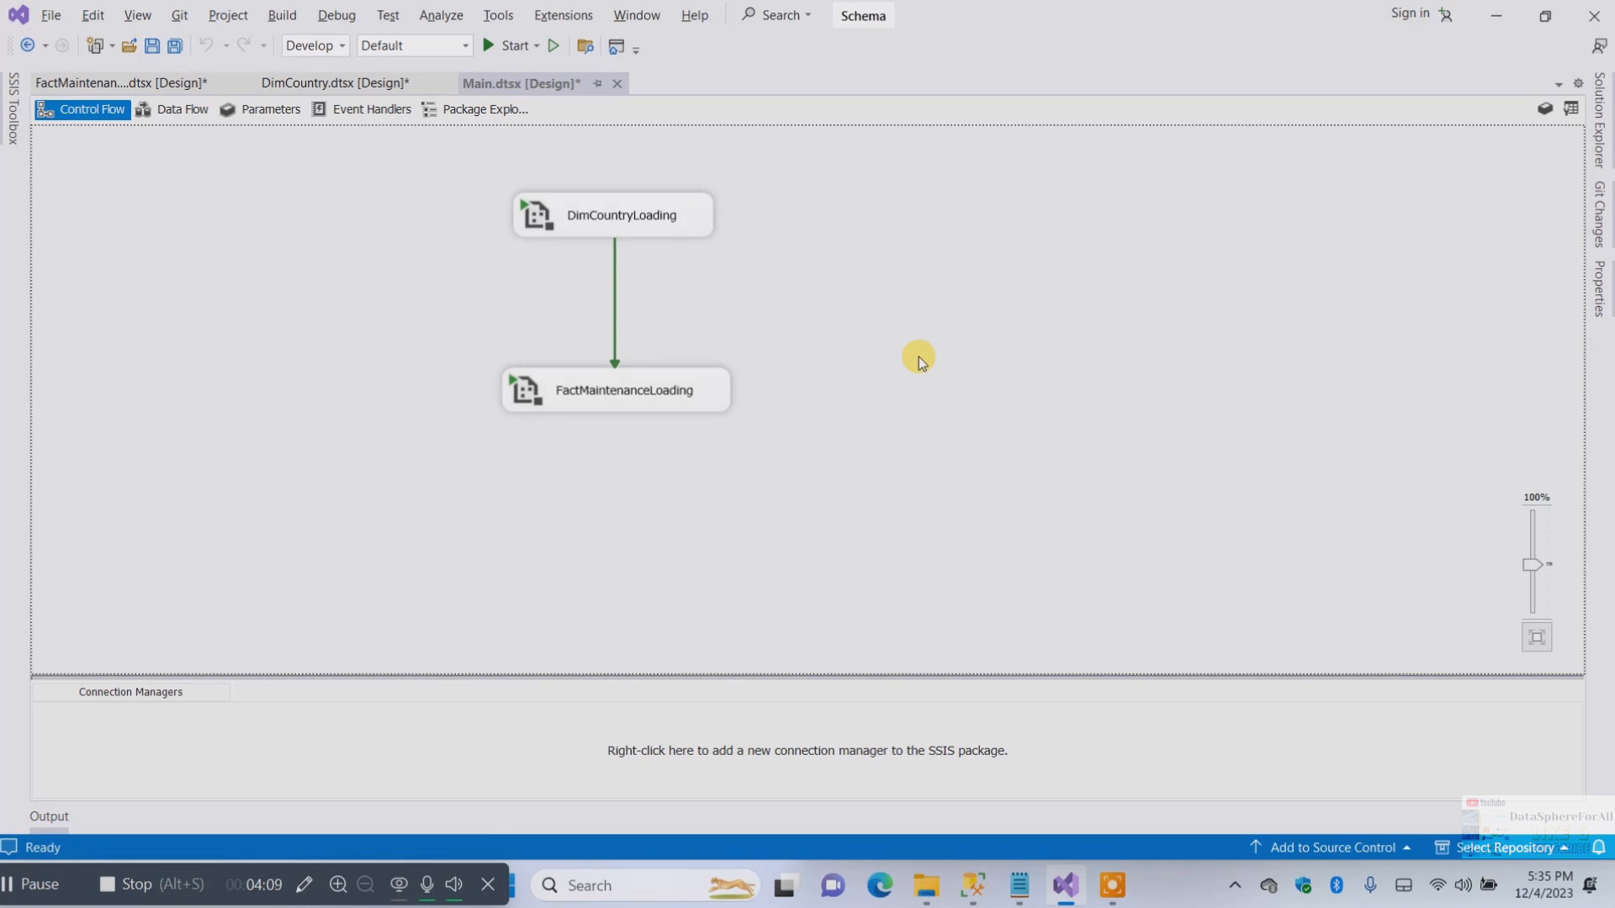
# Set Main.dtsx as the project's startup object
pyautogui.click(1598, 118)
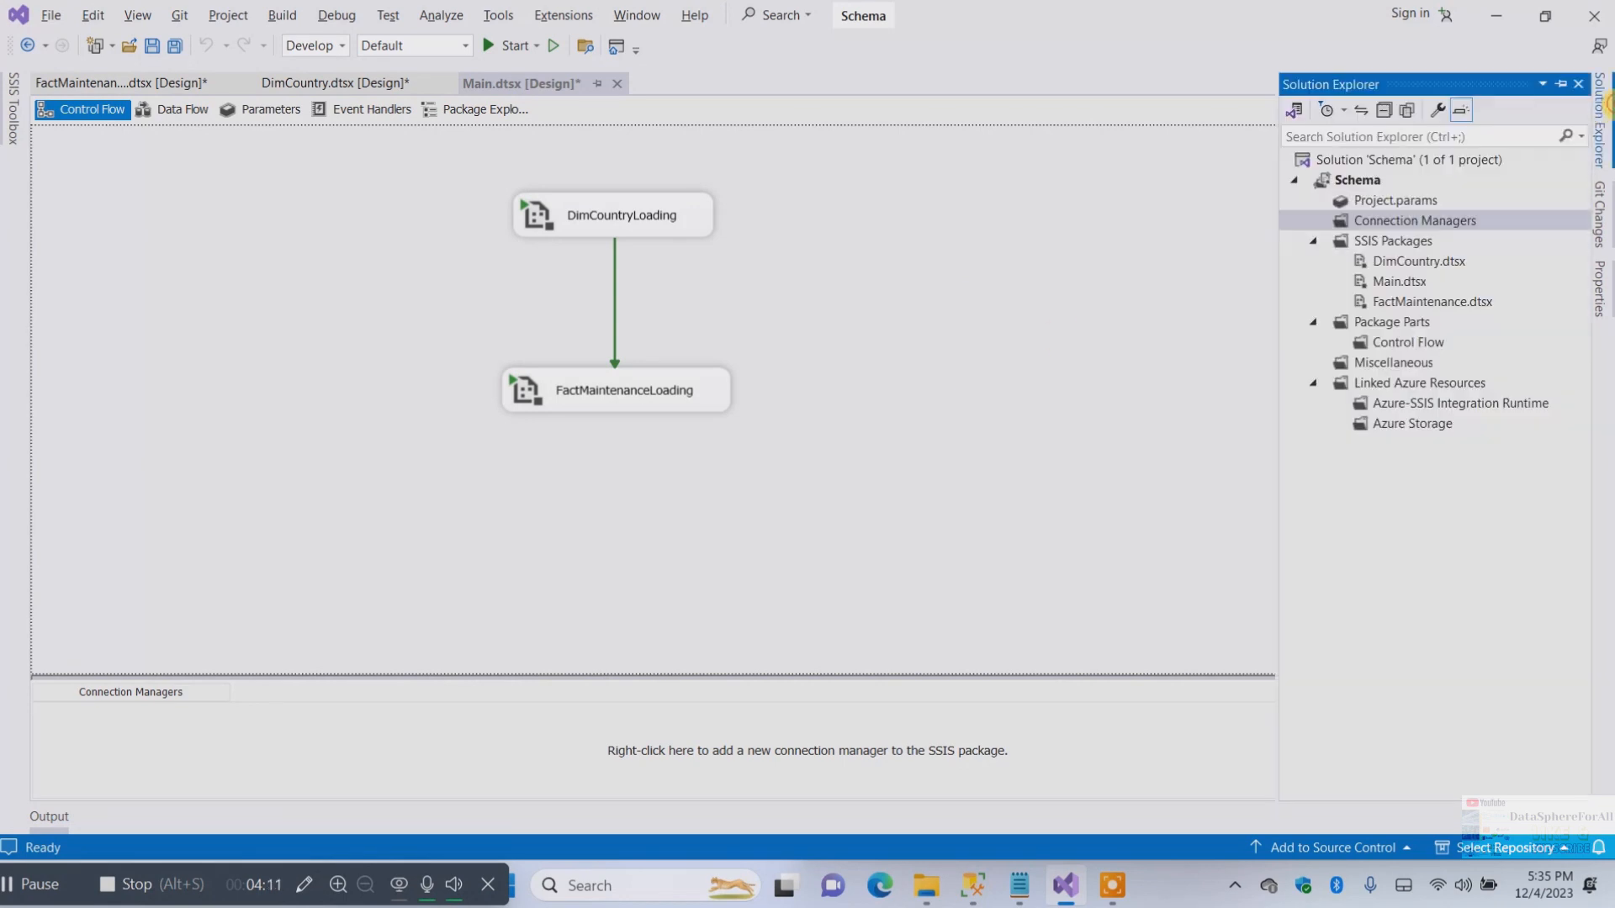
pyautogui.click(1390, 288)
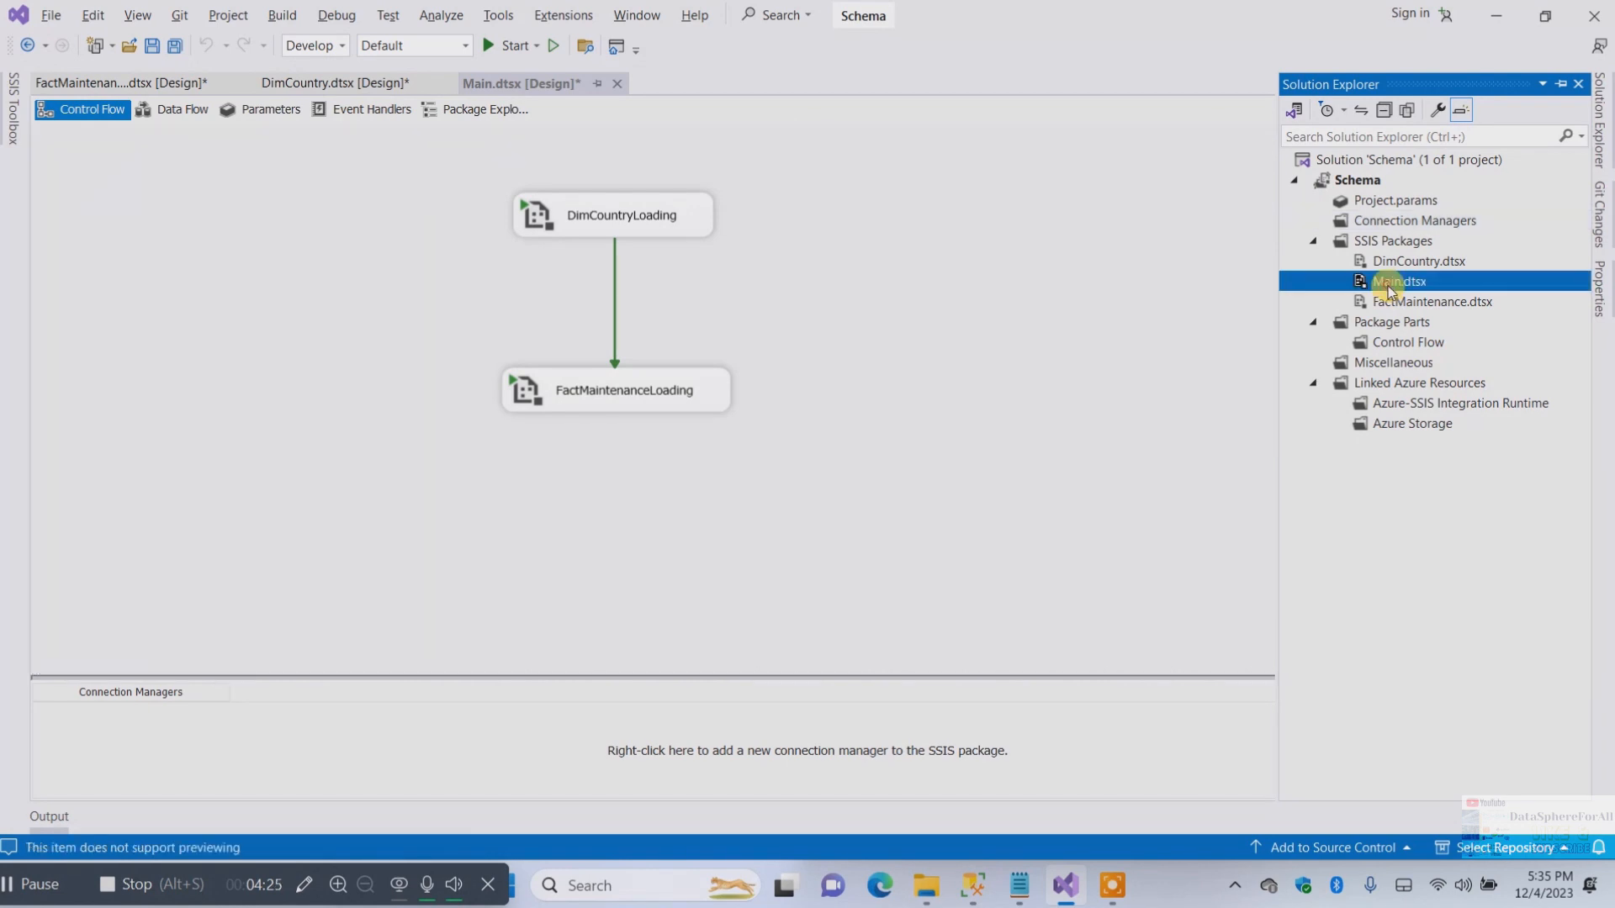
pyautogui.rightClick(1389, 288)
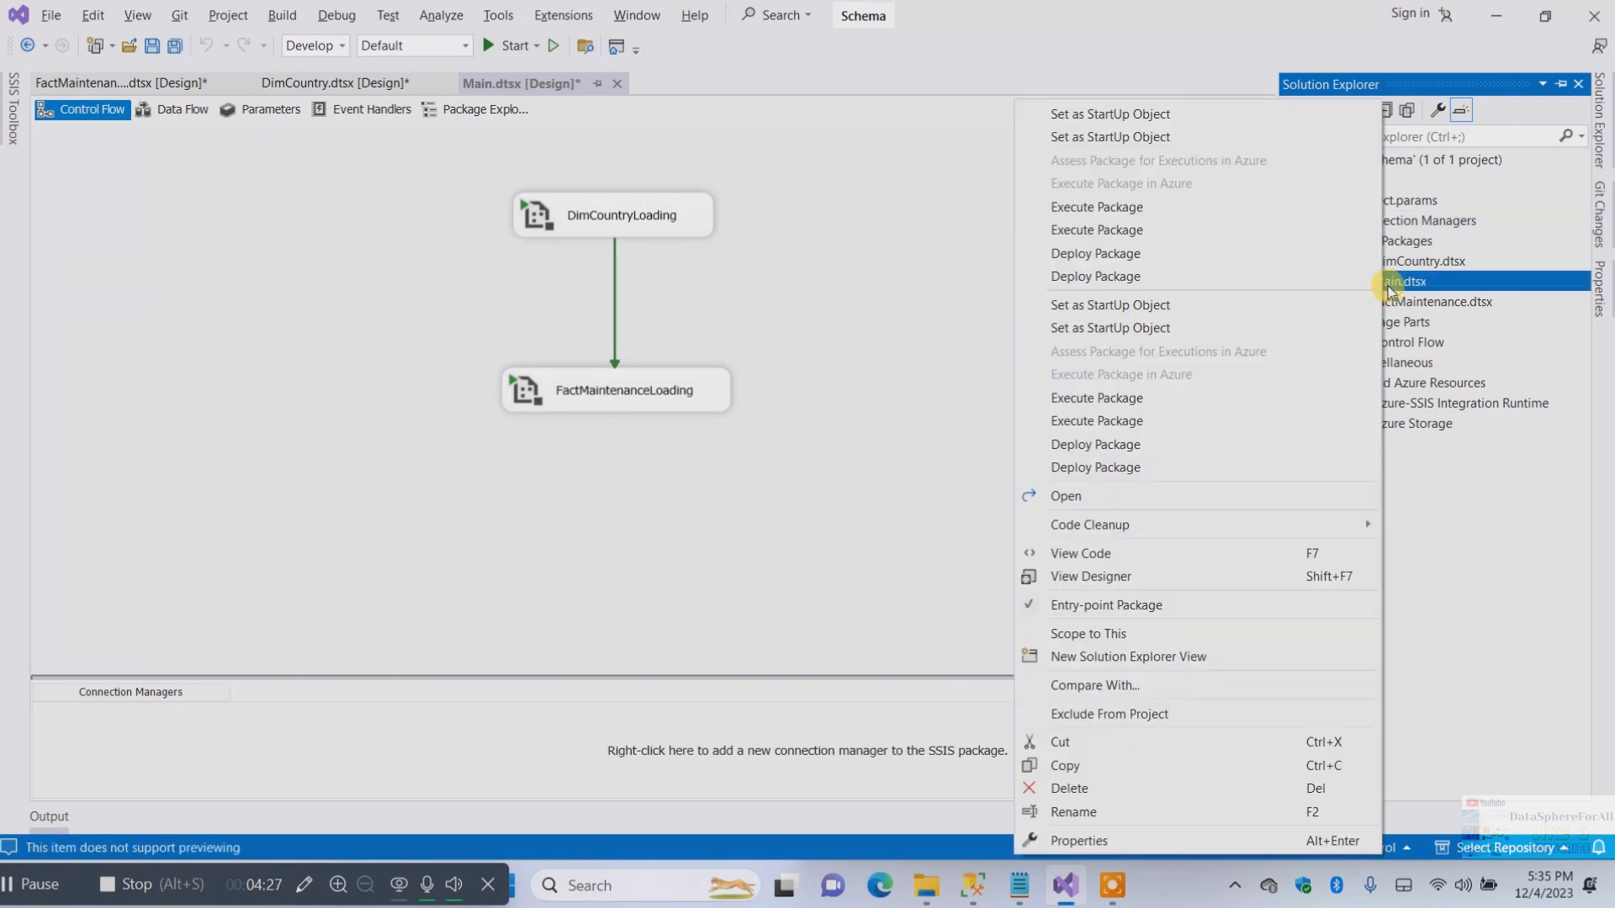
pyautogui.click(1173, 113)
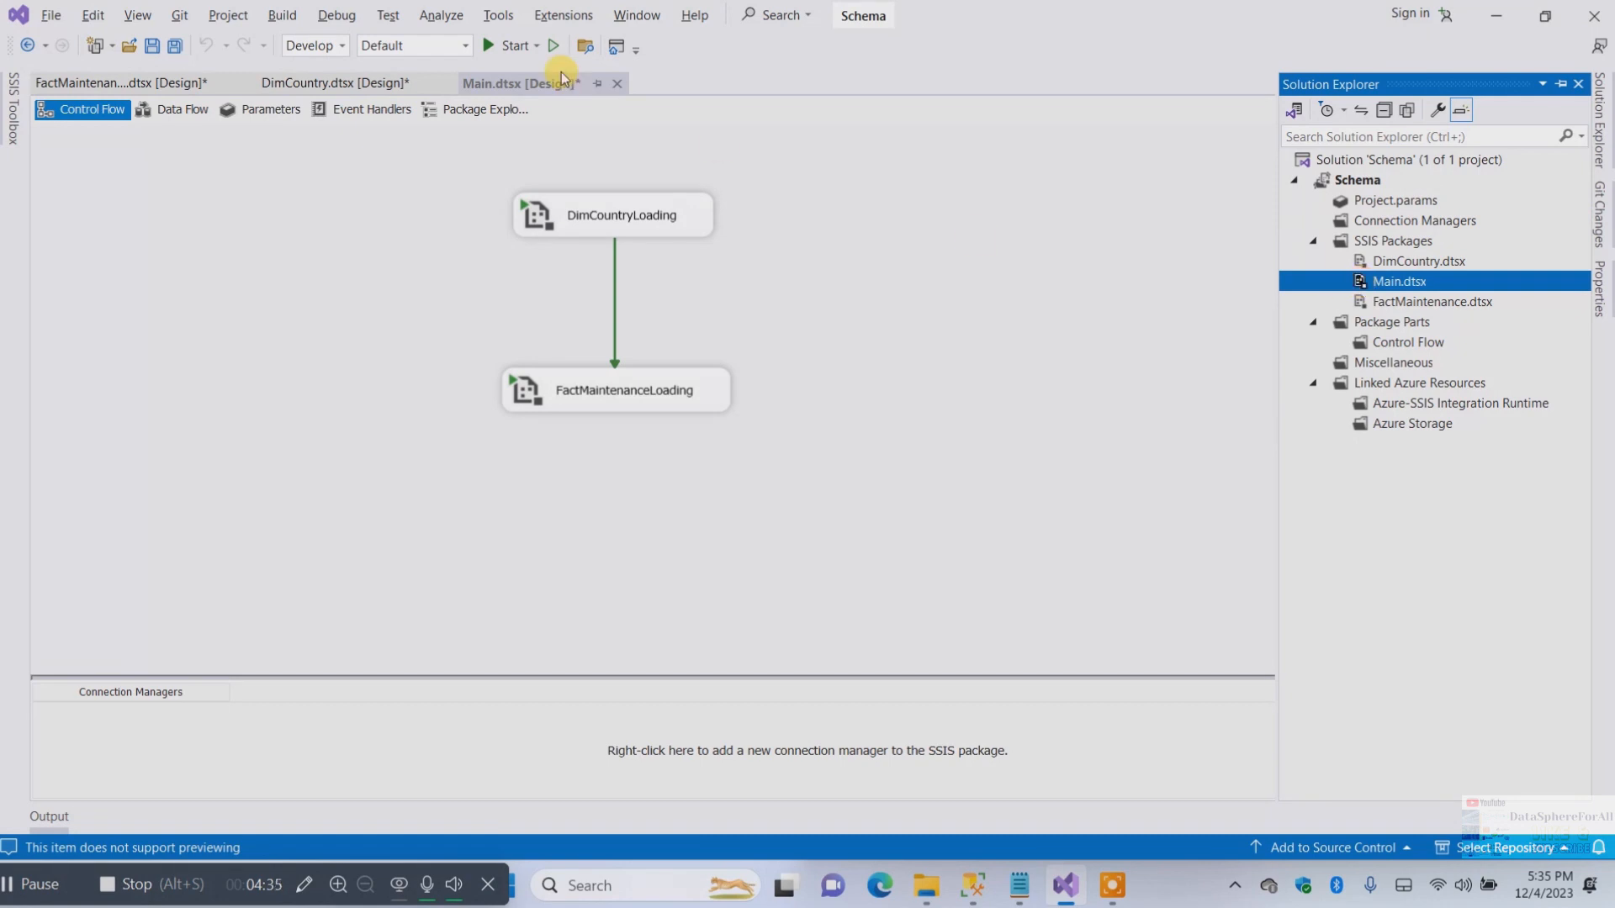
pyautogui.click(376, 83)
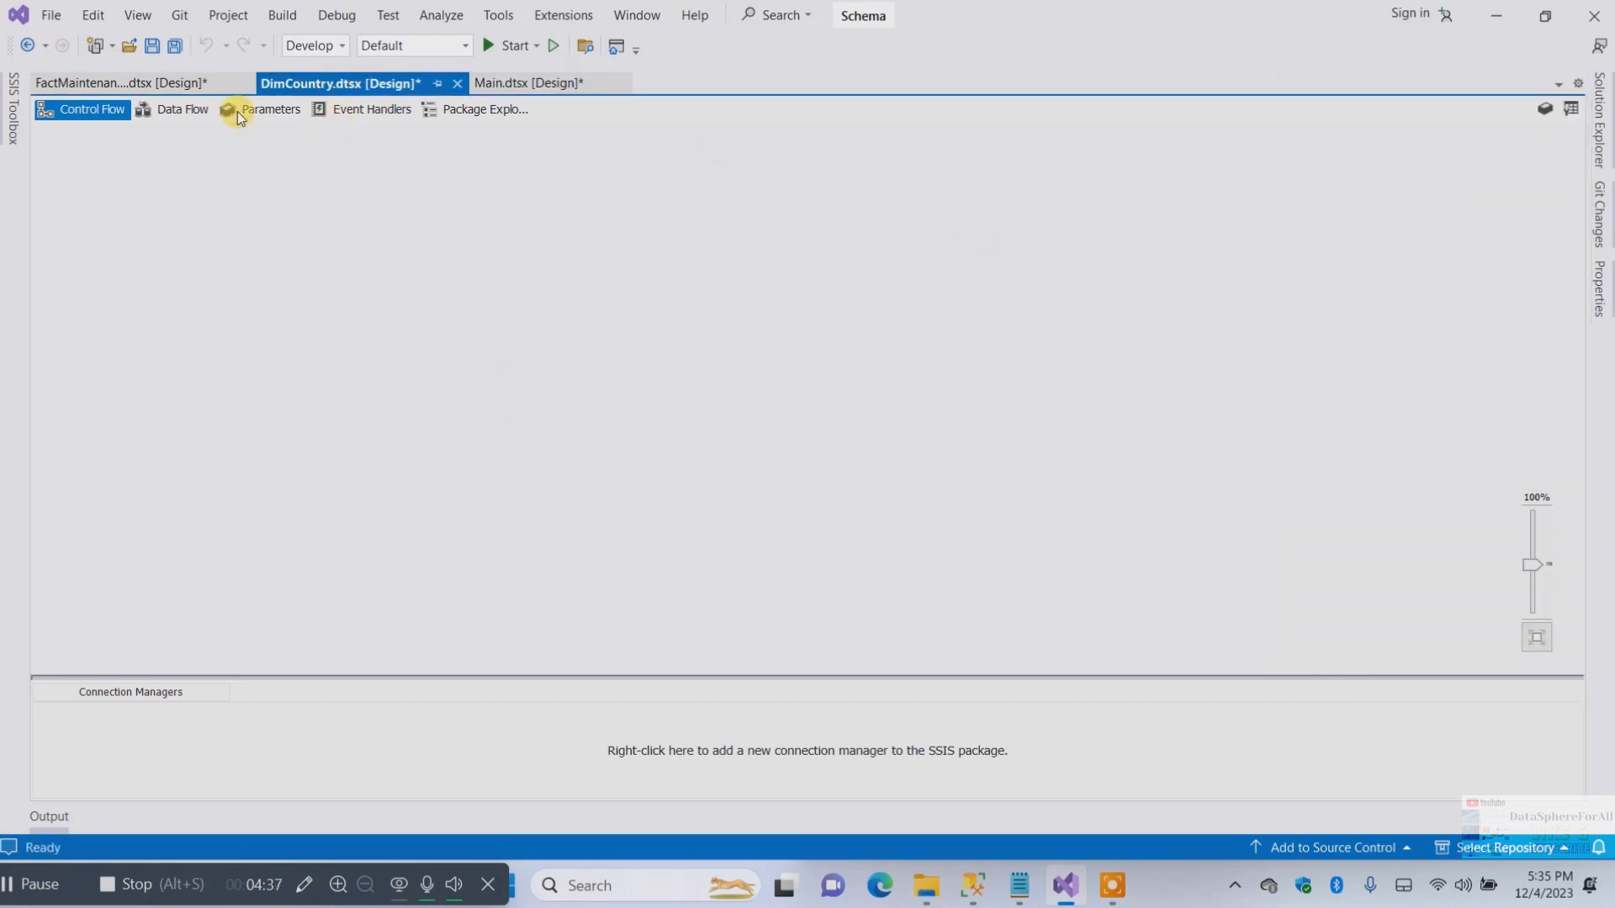
pyautogui.click(142, 84)
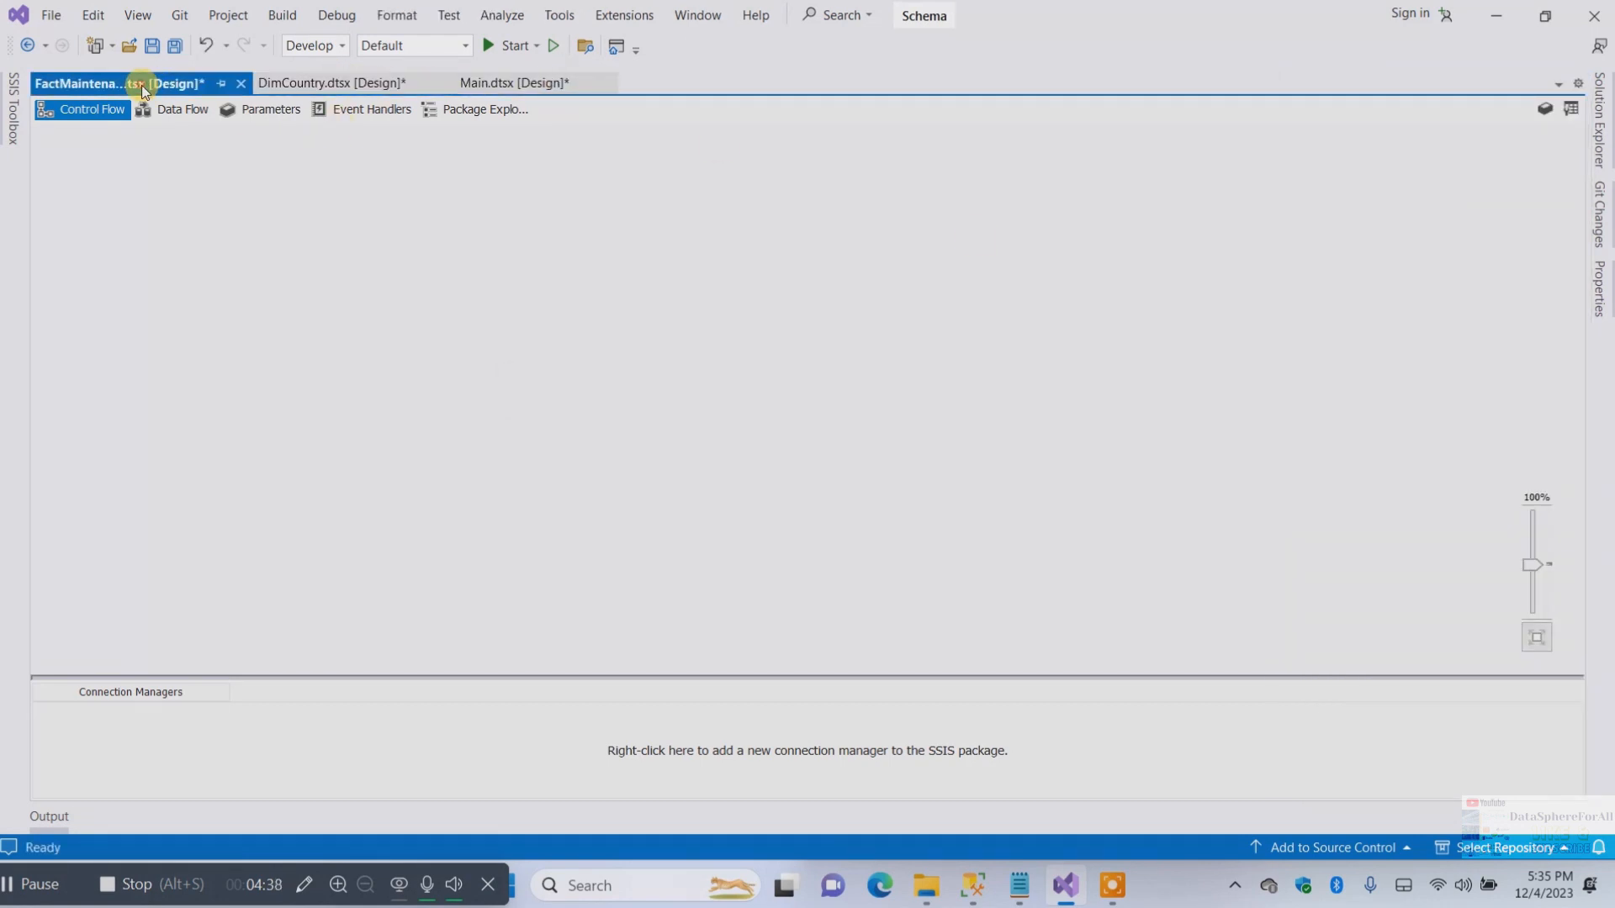
pyautogui.click(523, 84)
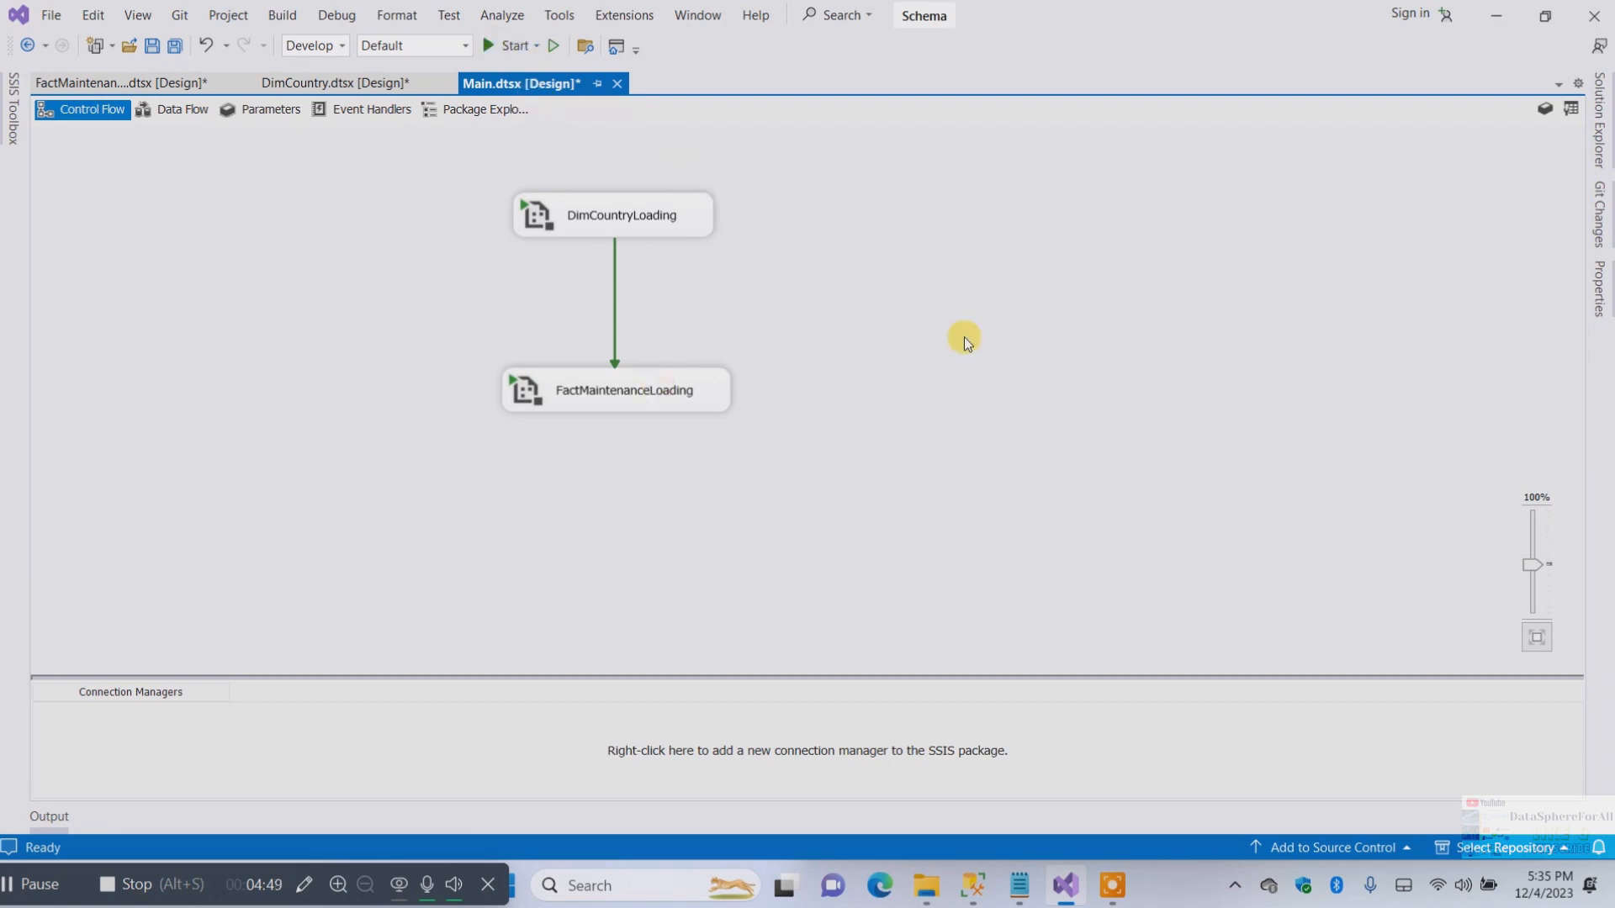
pyautogui.click(286, 84)
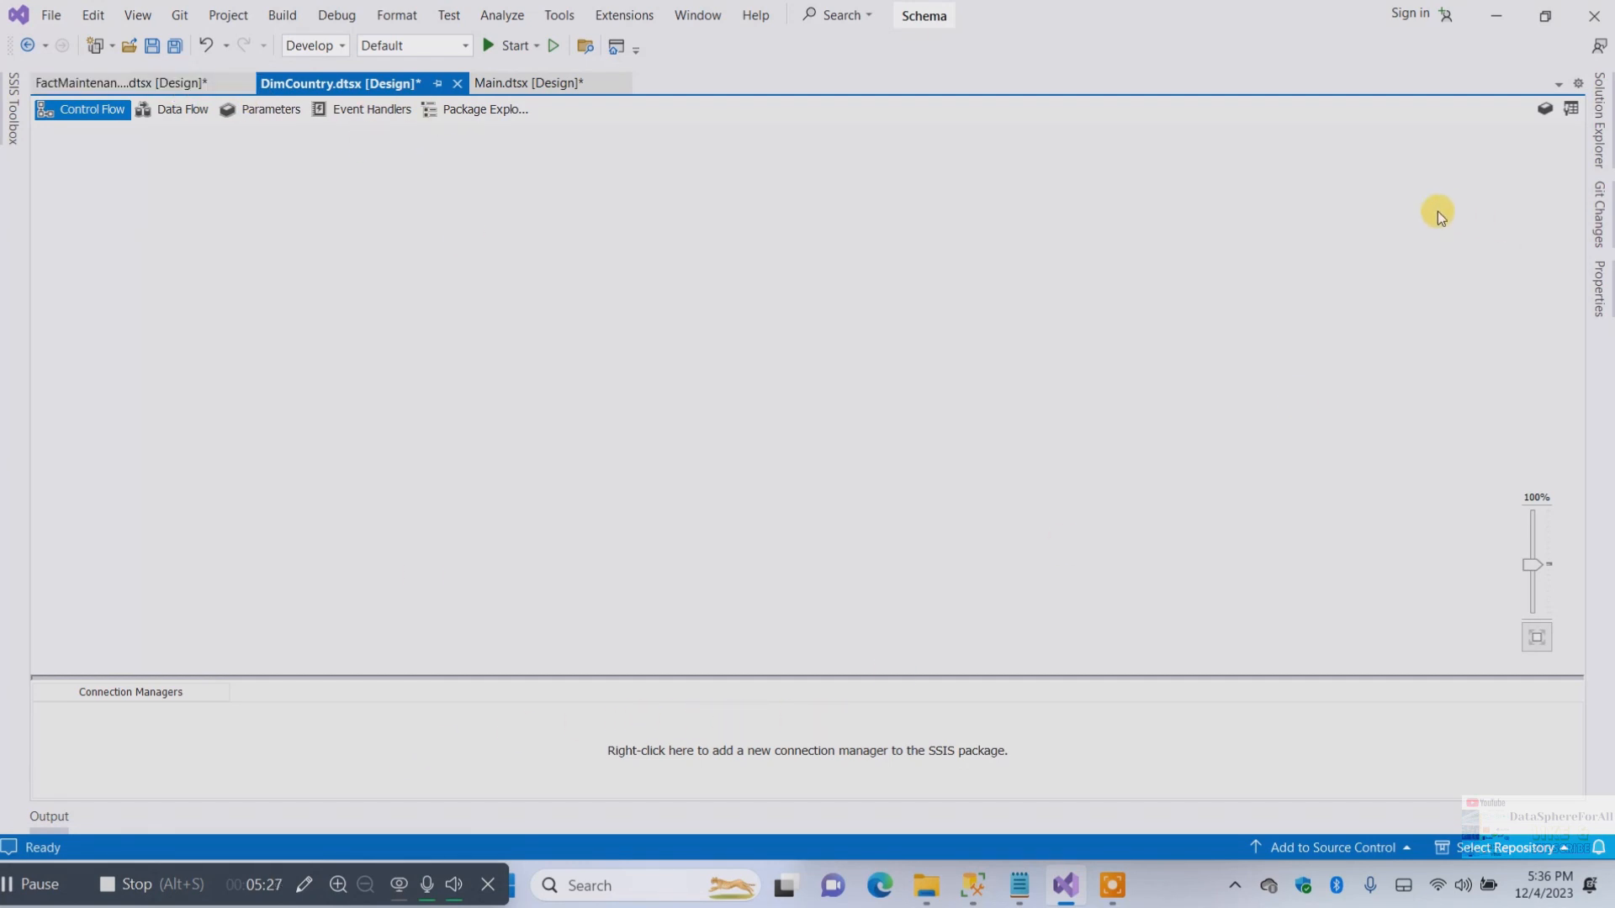
# Add a new project ADO.NET connection manager and start creating a new data connection for it
pyautogui.click(1599, 117)
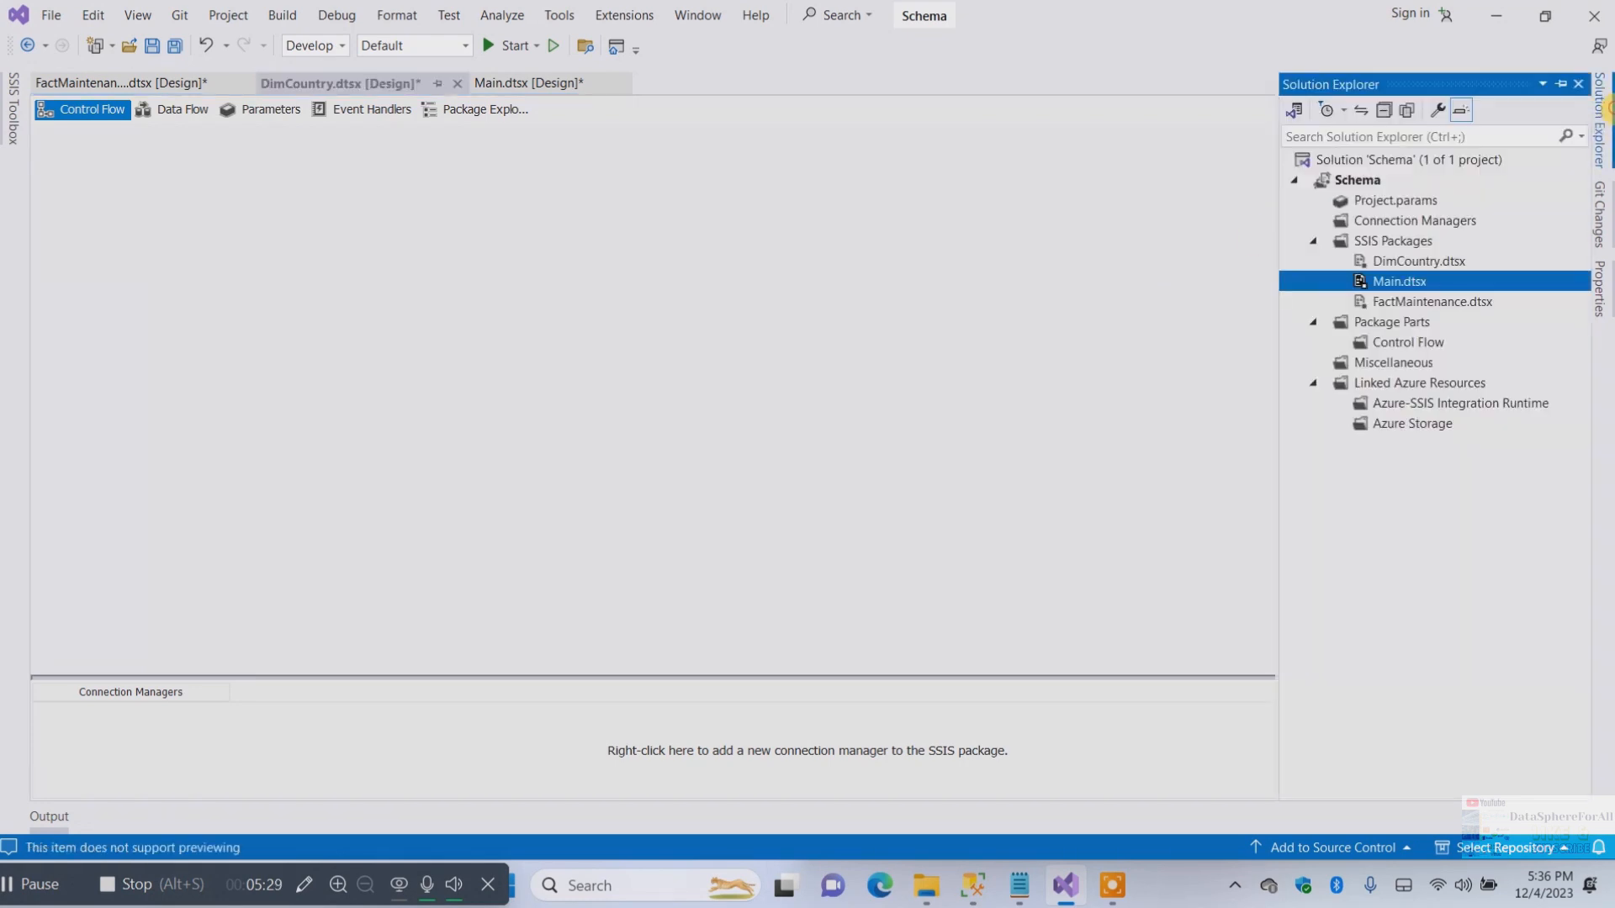
pyautogui.rightClick(1362, 222)
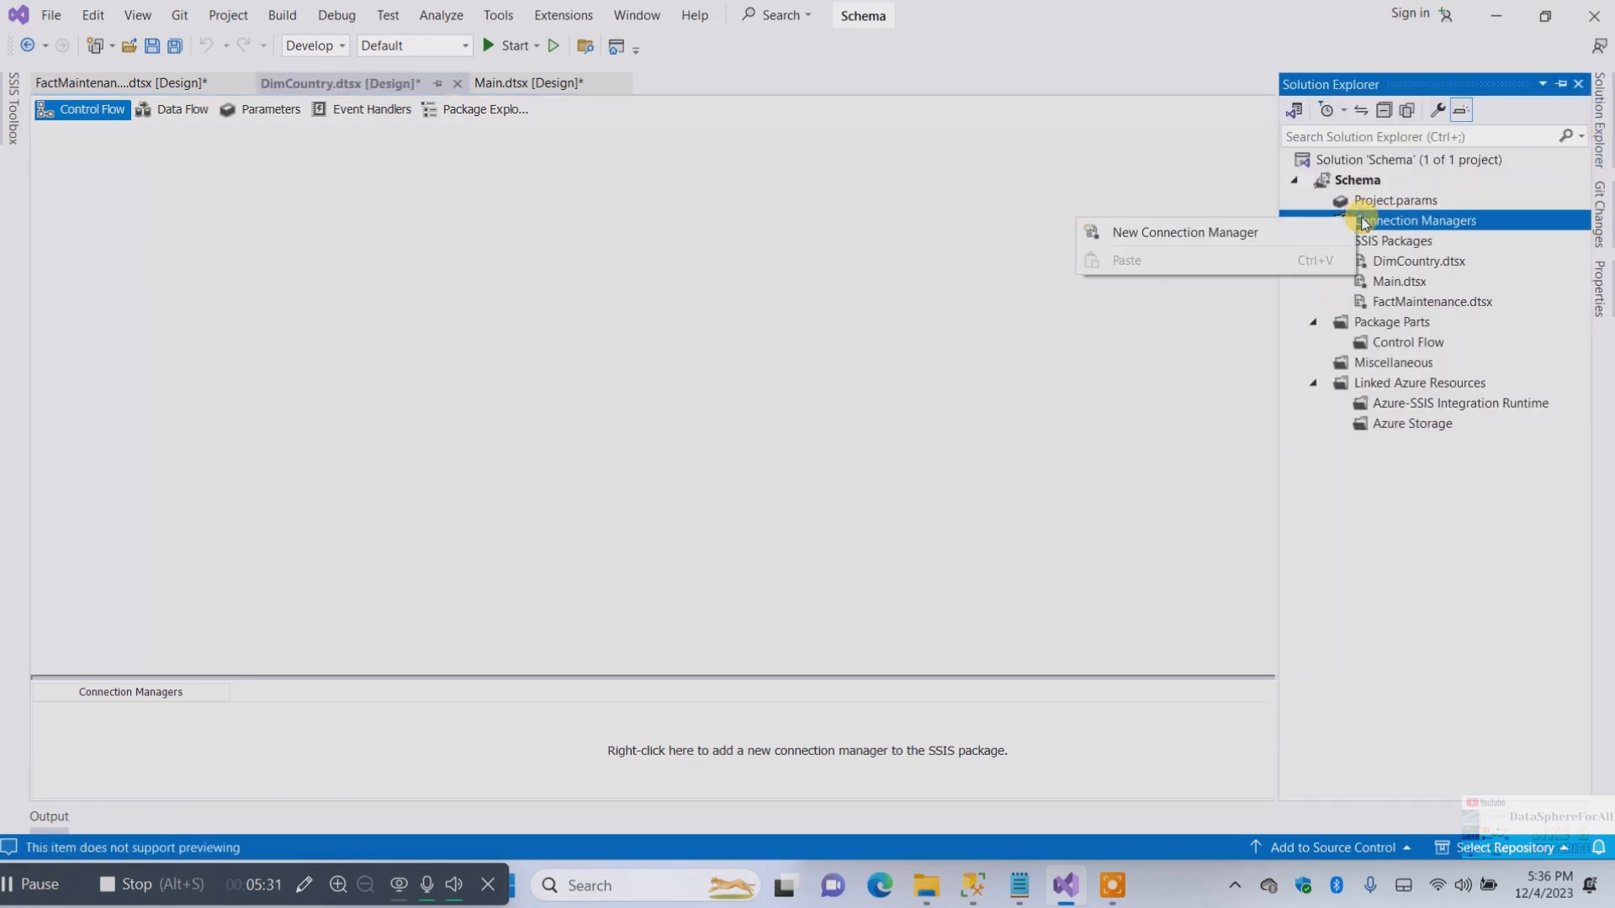
pyautogui.click(1413, 221)
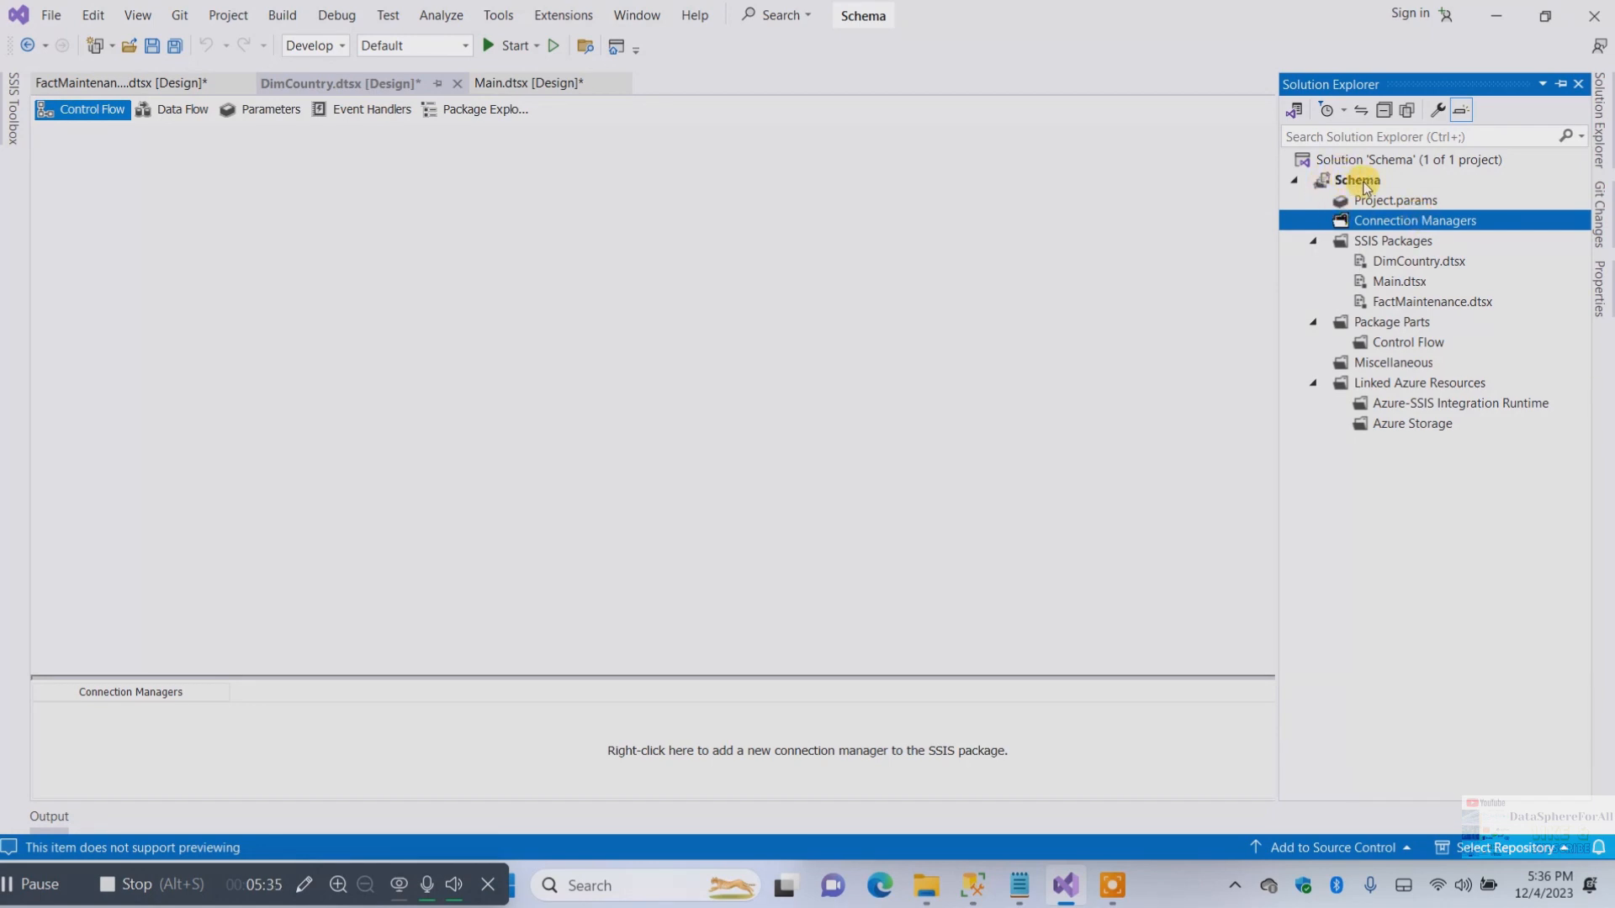
pyautogui.rightClick(1381, 227)
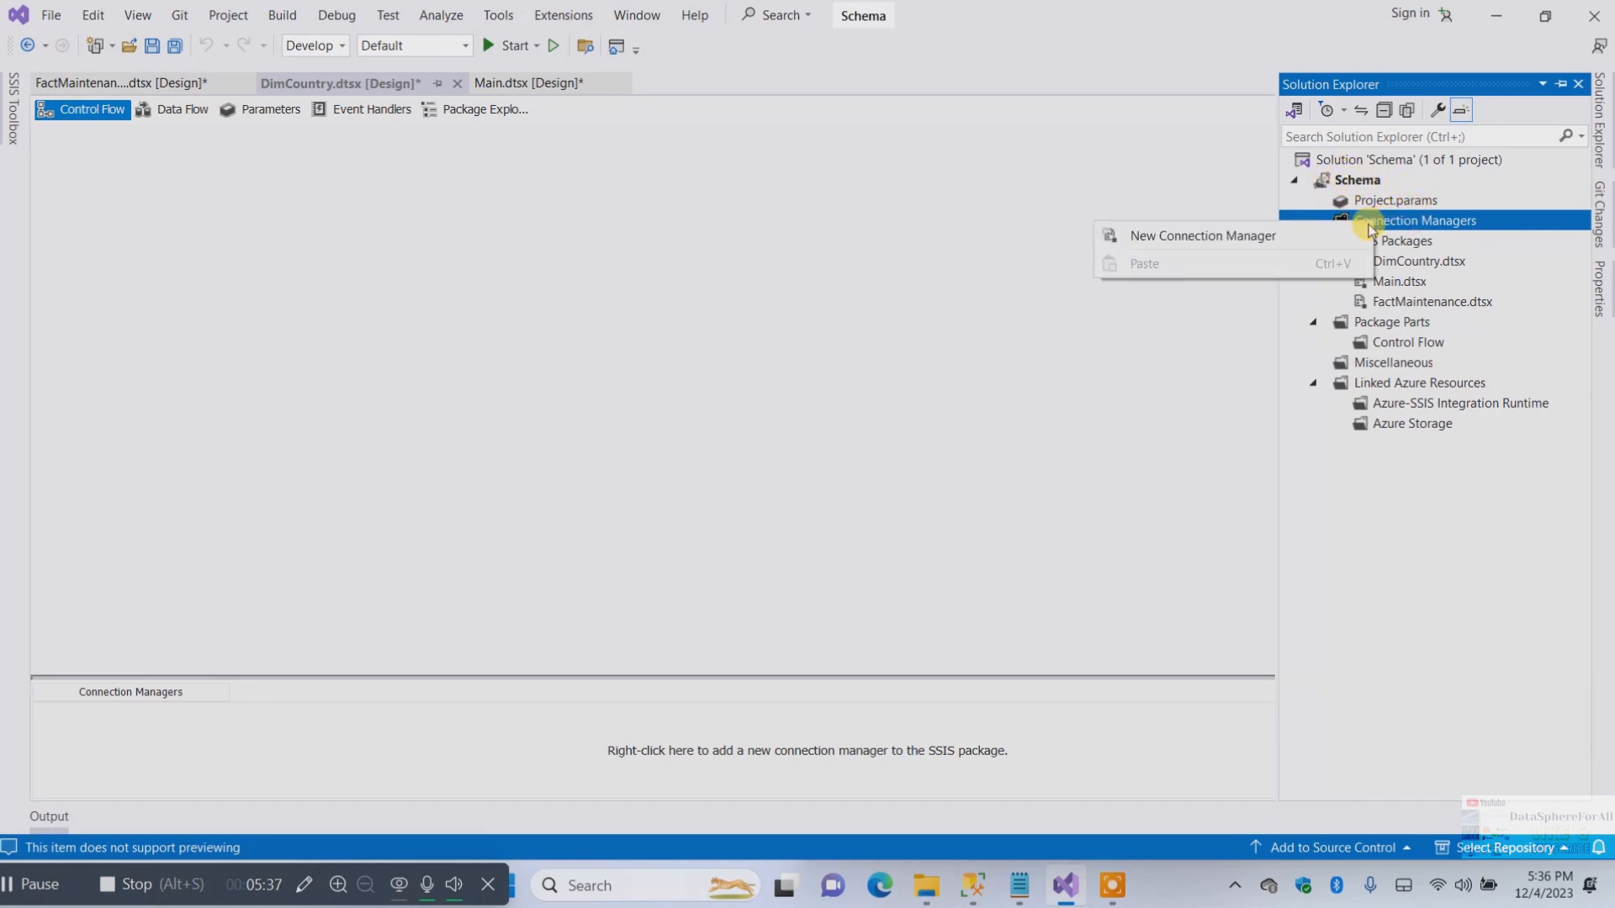
pyautogui.click(1279, 233)
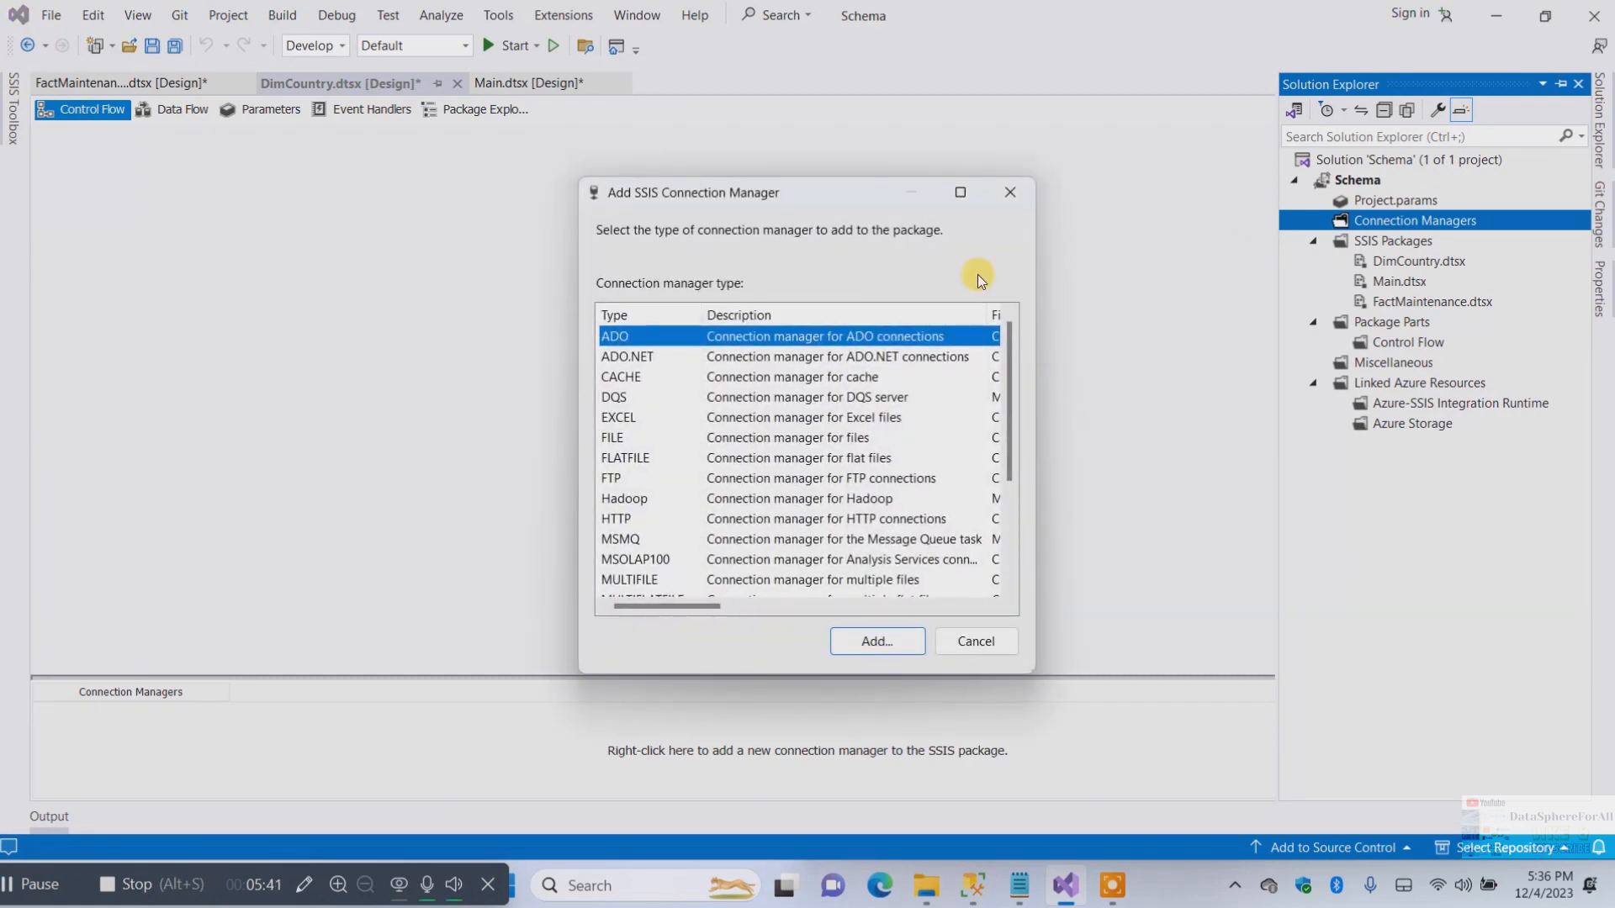
pyautogui.click(720, 355)
pyautogui.click(870, 641)
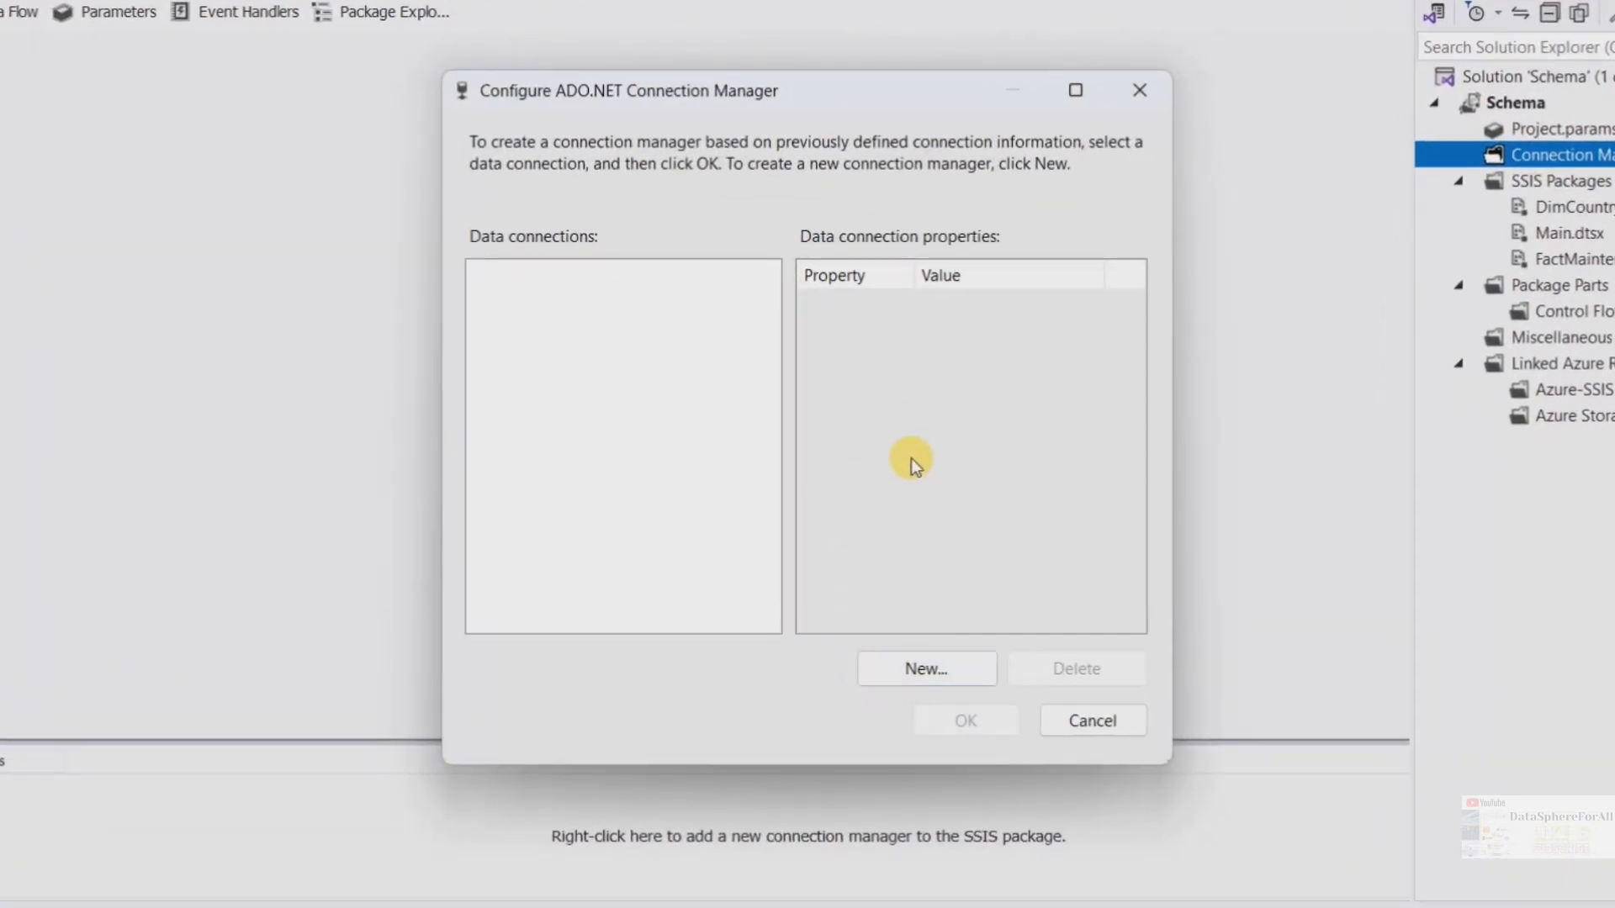
pyautogui.click(891, 660)
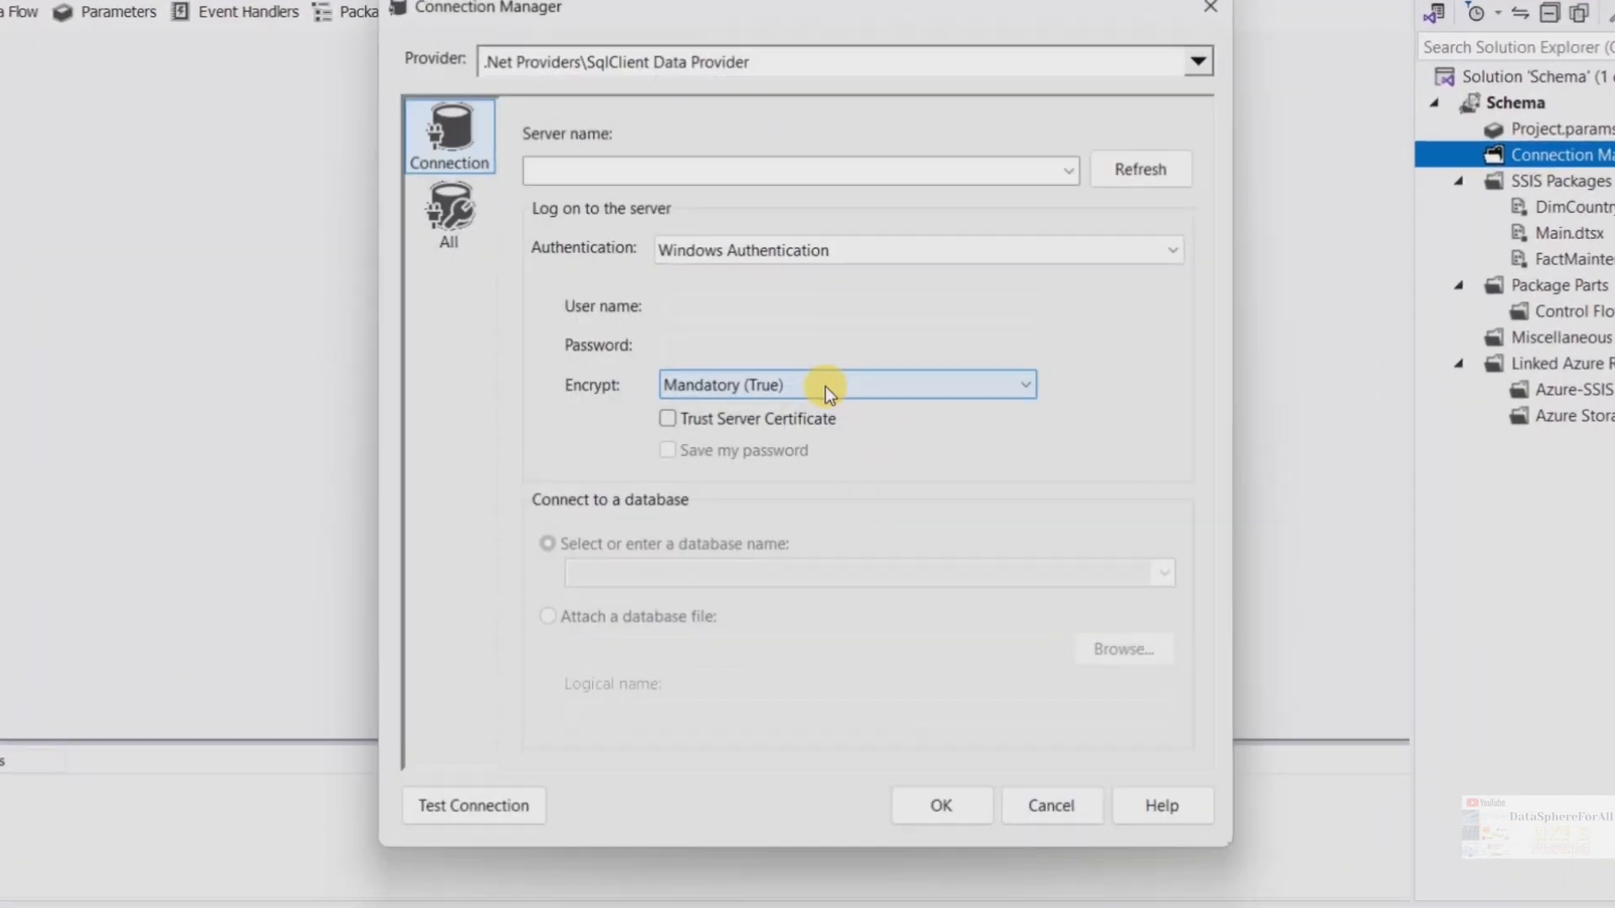
# Set the server name to NASIR and the encryption option to Optional (False)
pyautogui.click(1069, 172)
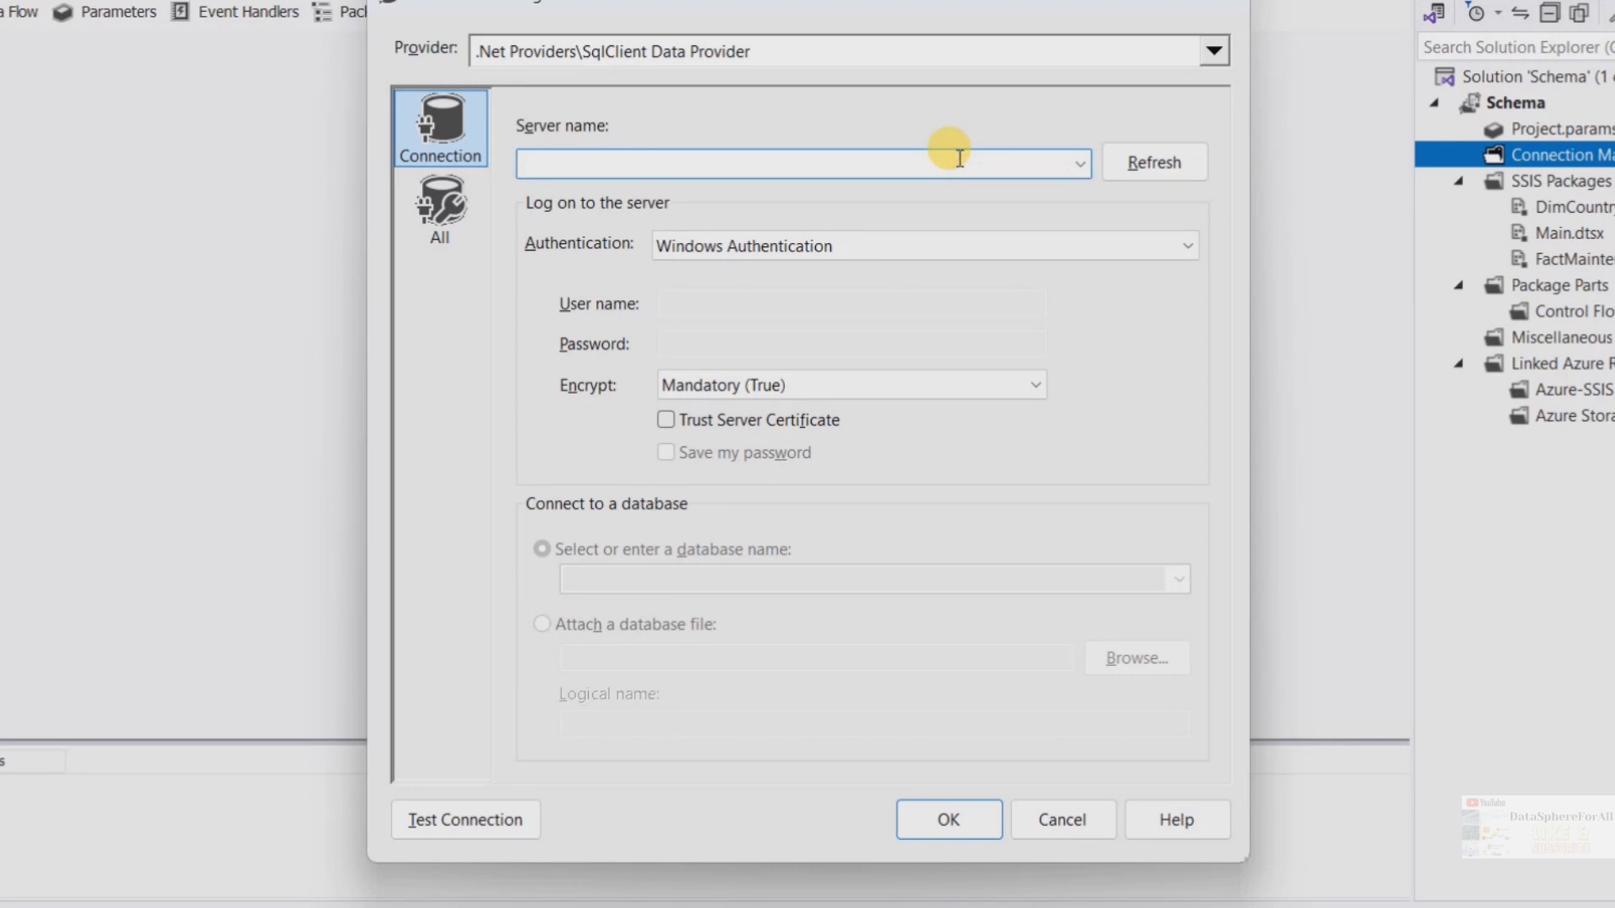
pyautogui.write('NASIR')
pyautogui.press('BackSpace')
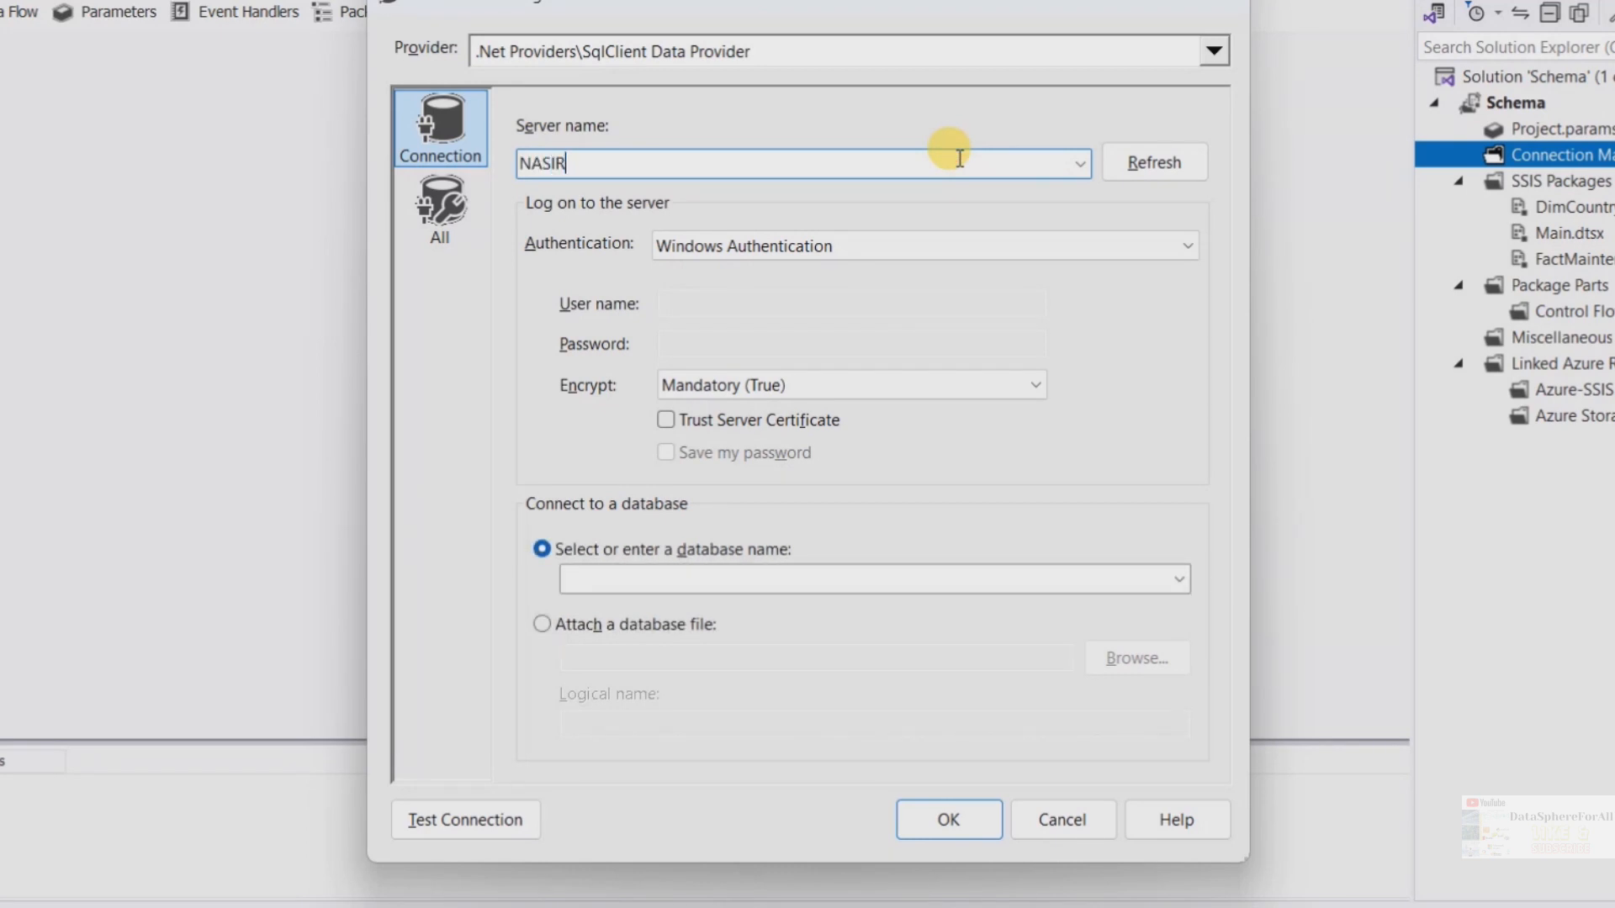
pyautogui.click(753, 387)
pyautogui.click(743, 429)
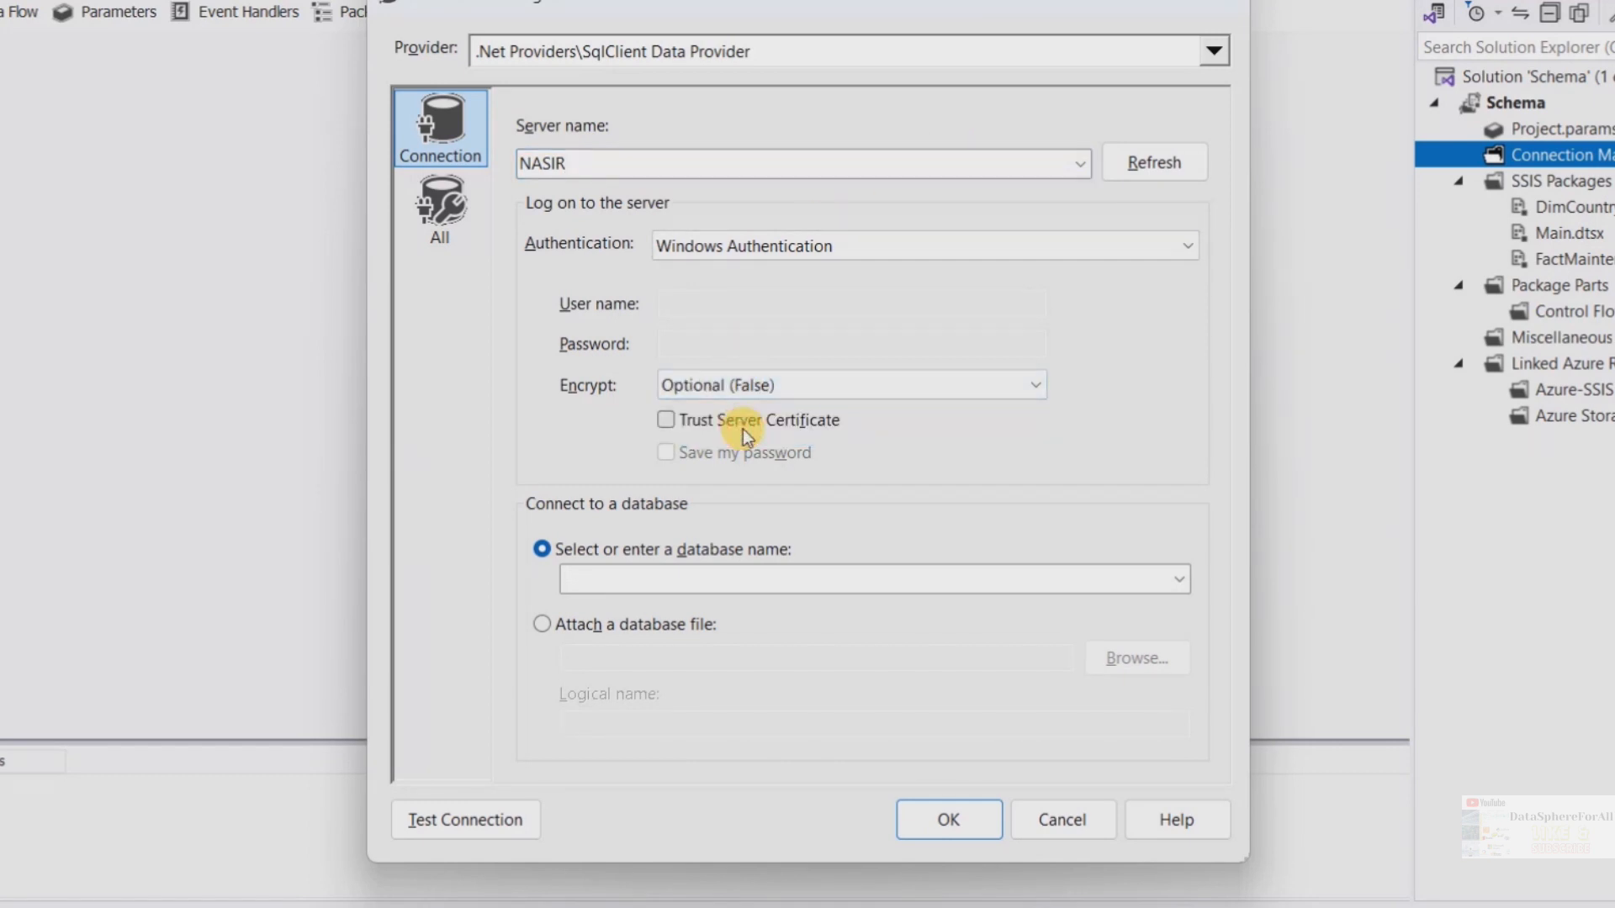
# Select Maintenance as the connection's database
pyautogui.click(883, 579)
pyautogui.click(1183, 582)
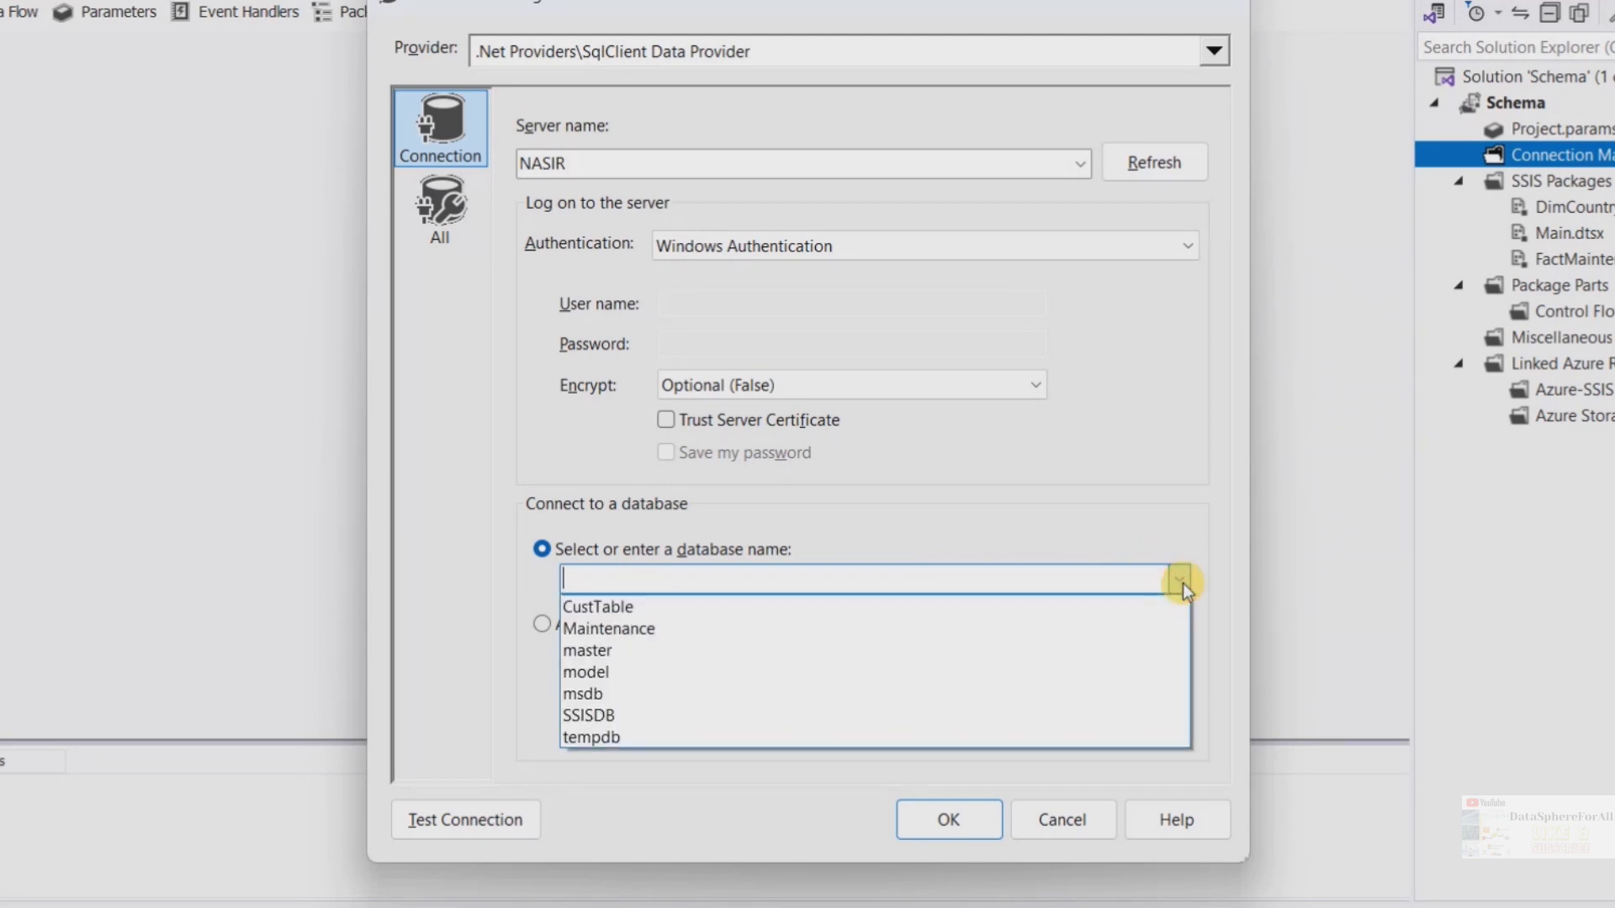
pyautogui.click(760, 627)
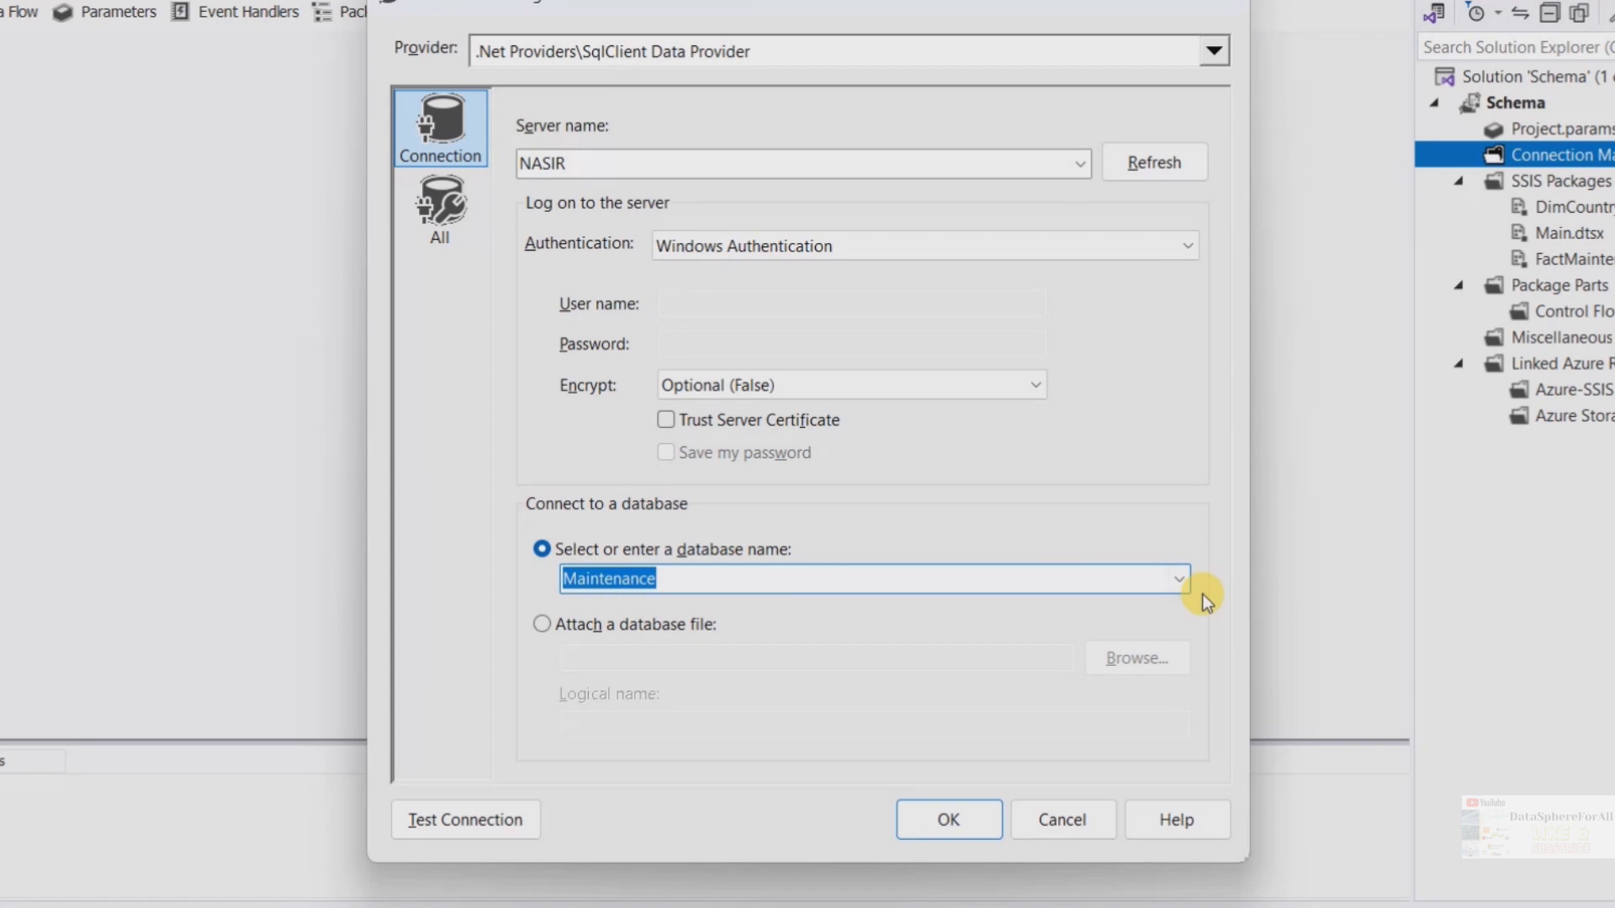
pyautogui.click(1178, 582)
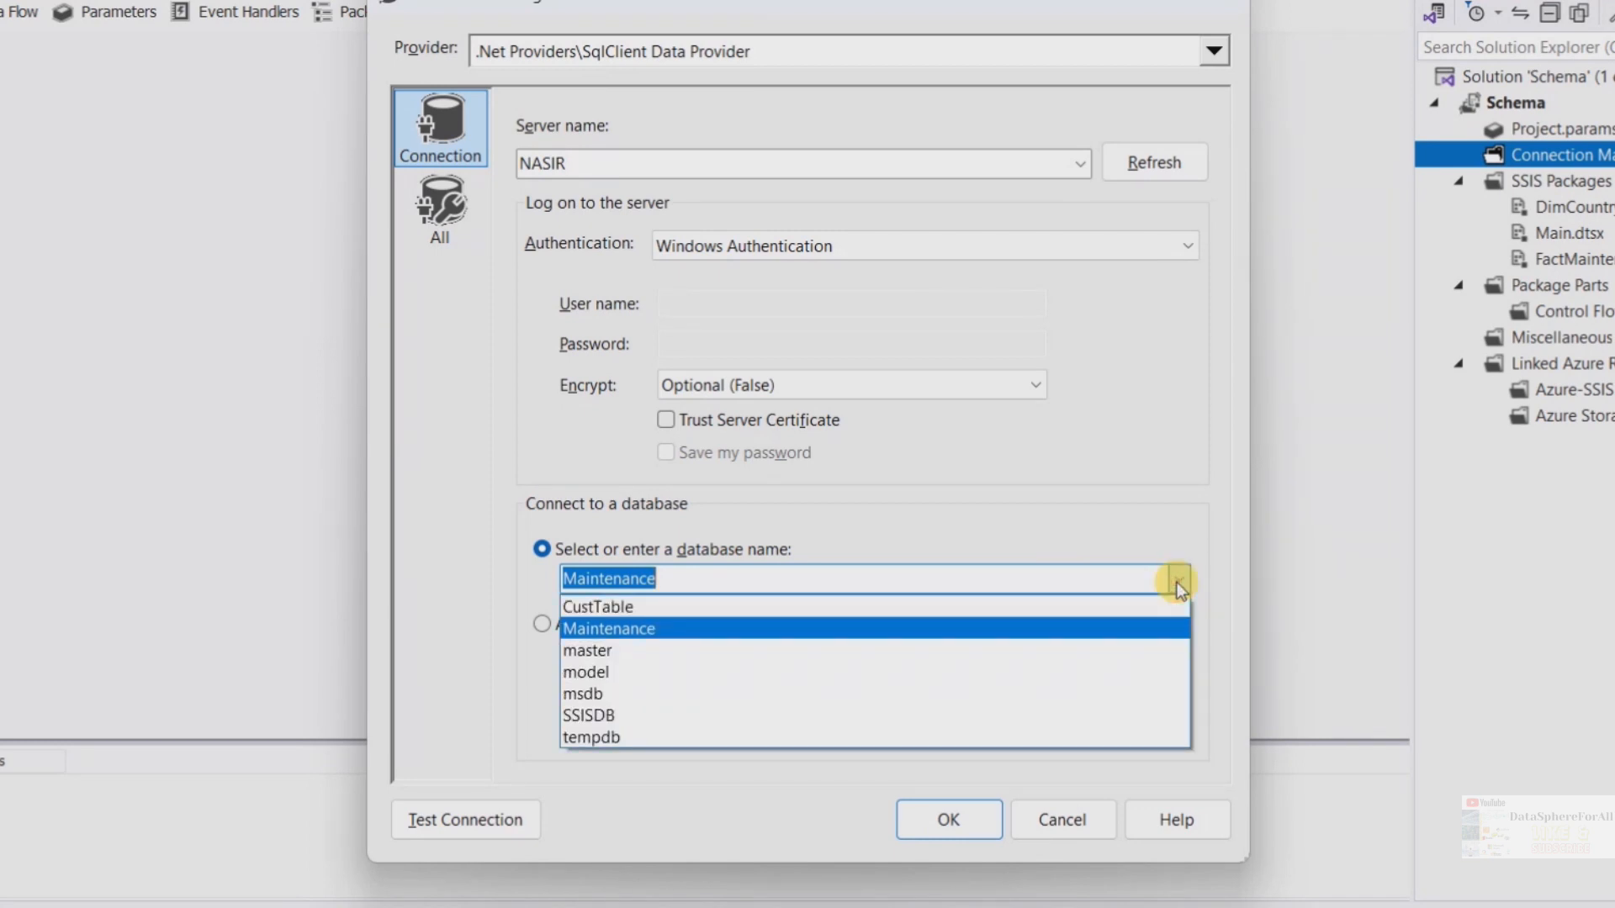
pyautogui.click(1177, 581)
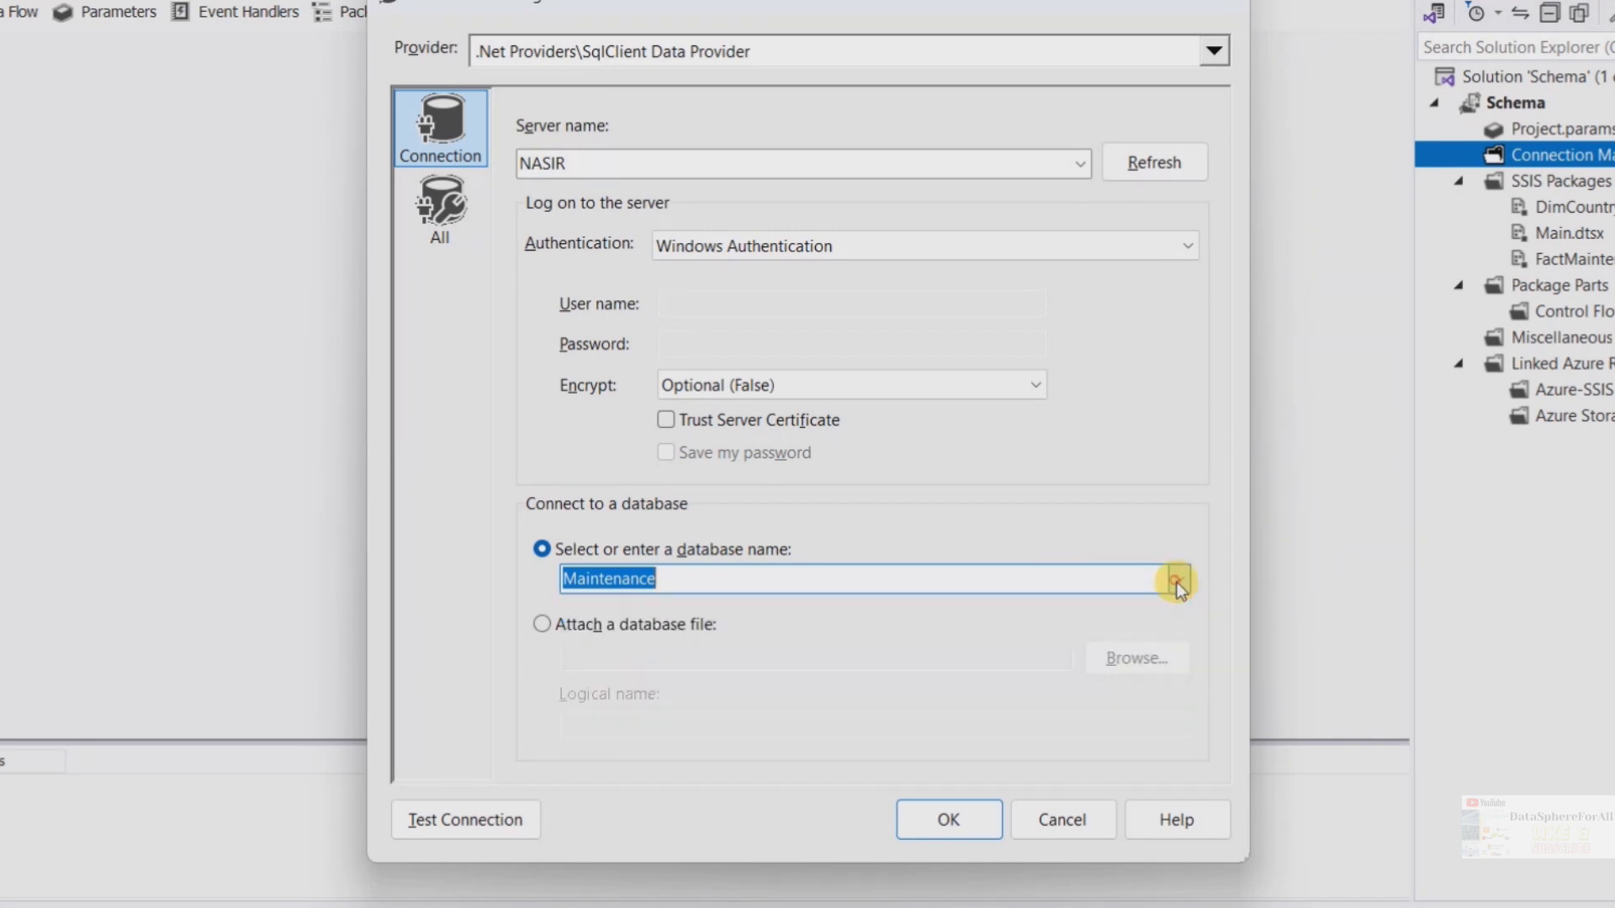
# Test the connection, then confirm both connection dialogs to create the NASIR Maintenance connection manager
pyautogui.click(476, 831)
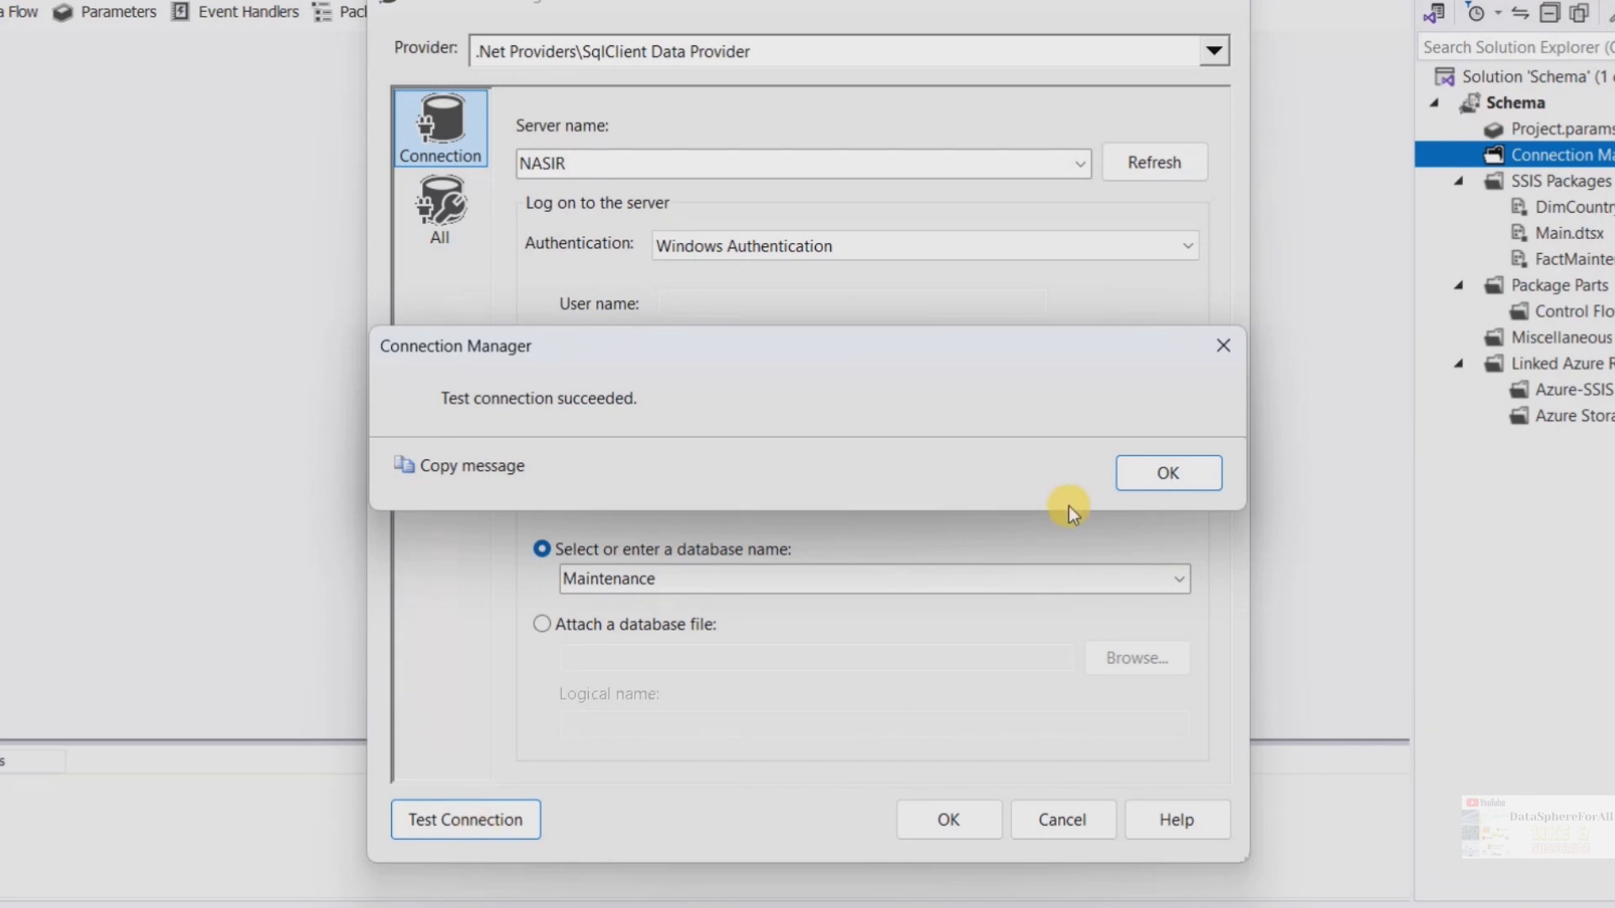
pyautogui.click(1207, 481)
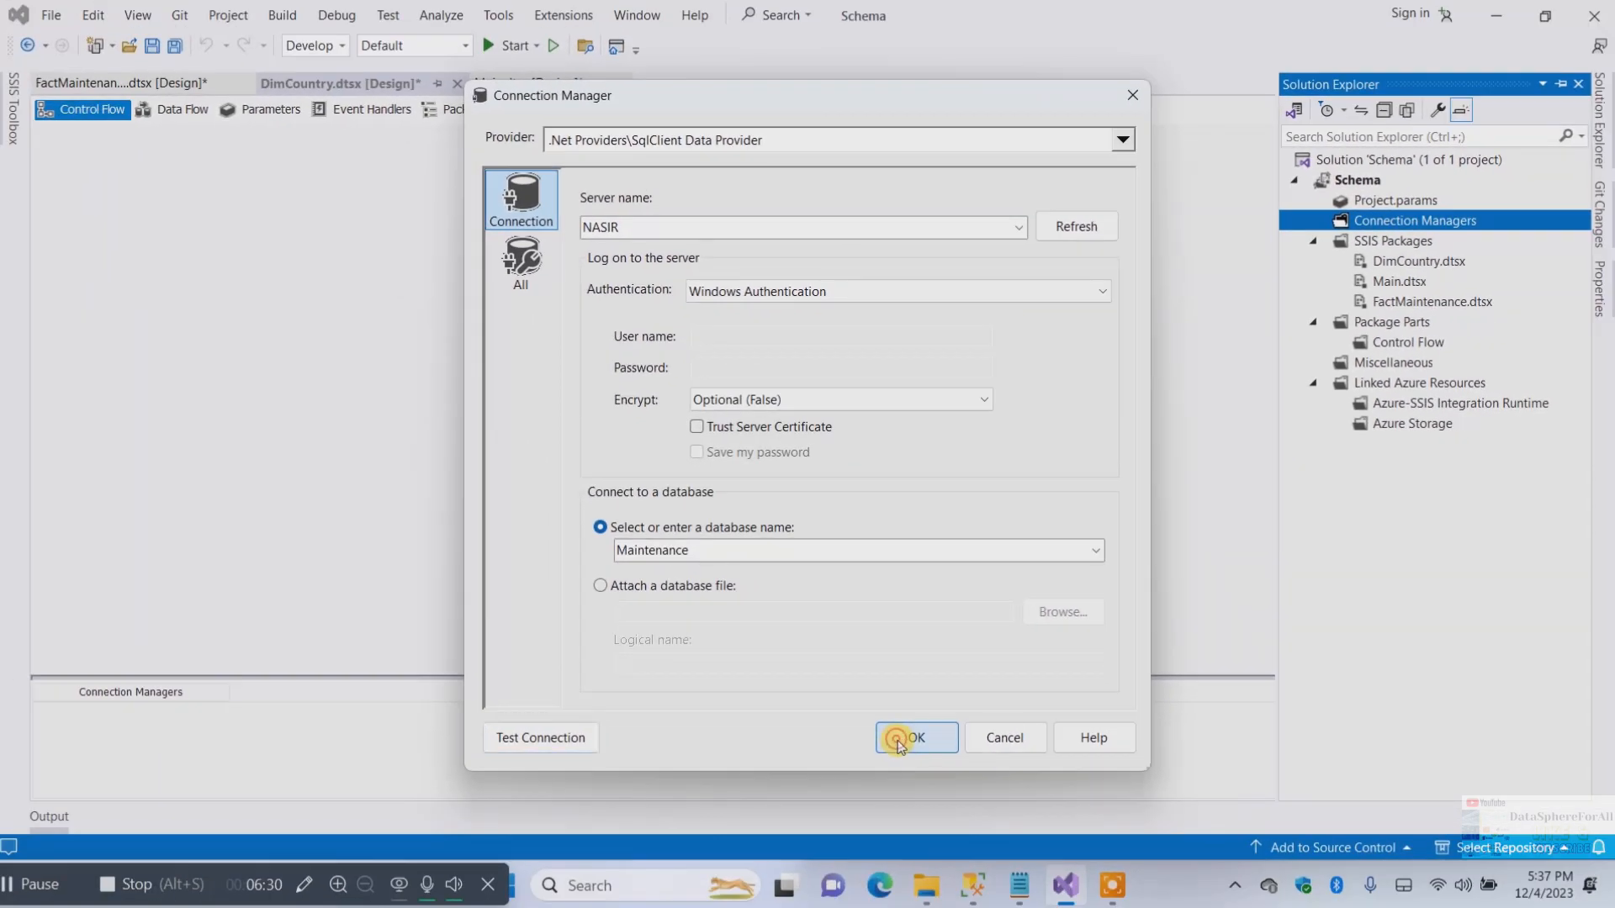
pyautogui.click(934, 820)
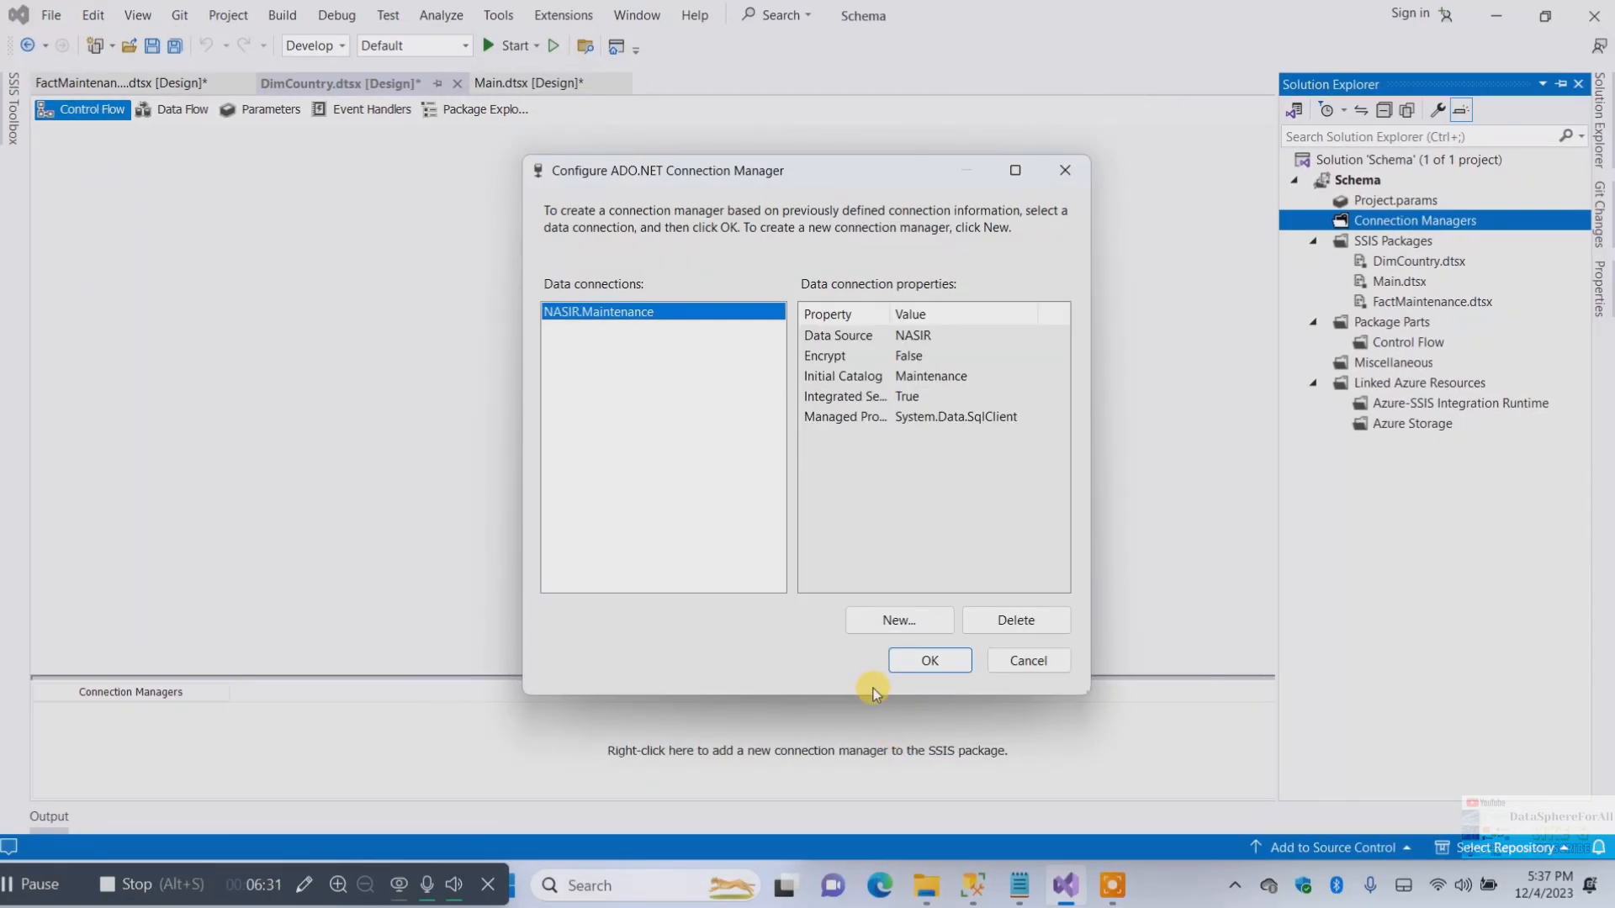
pyautogui.click(928, 661)
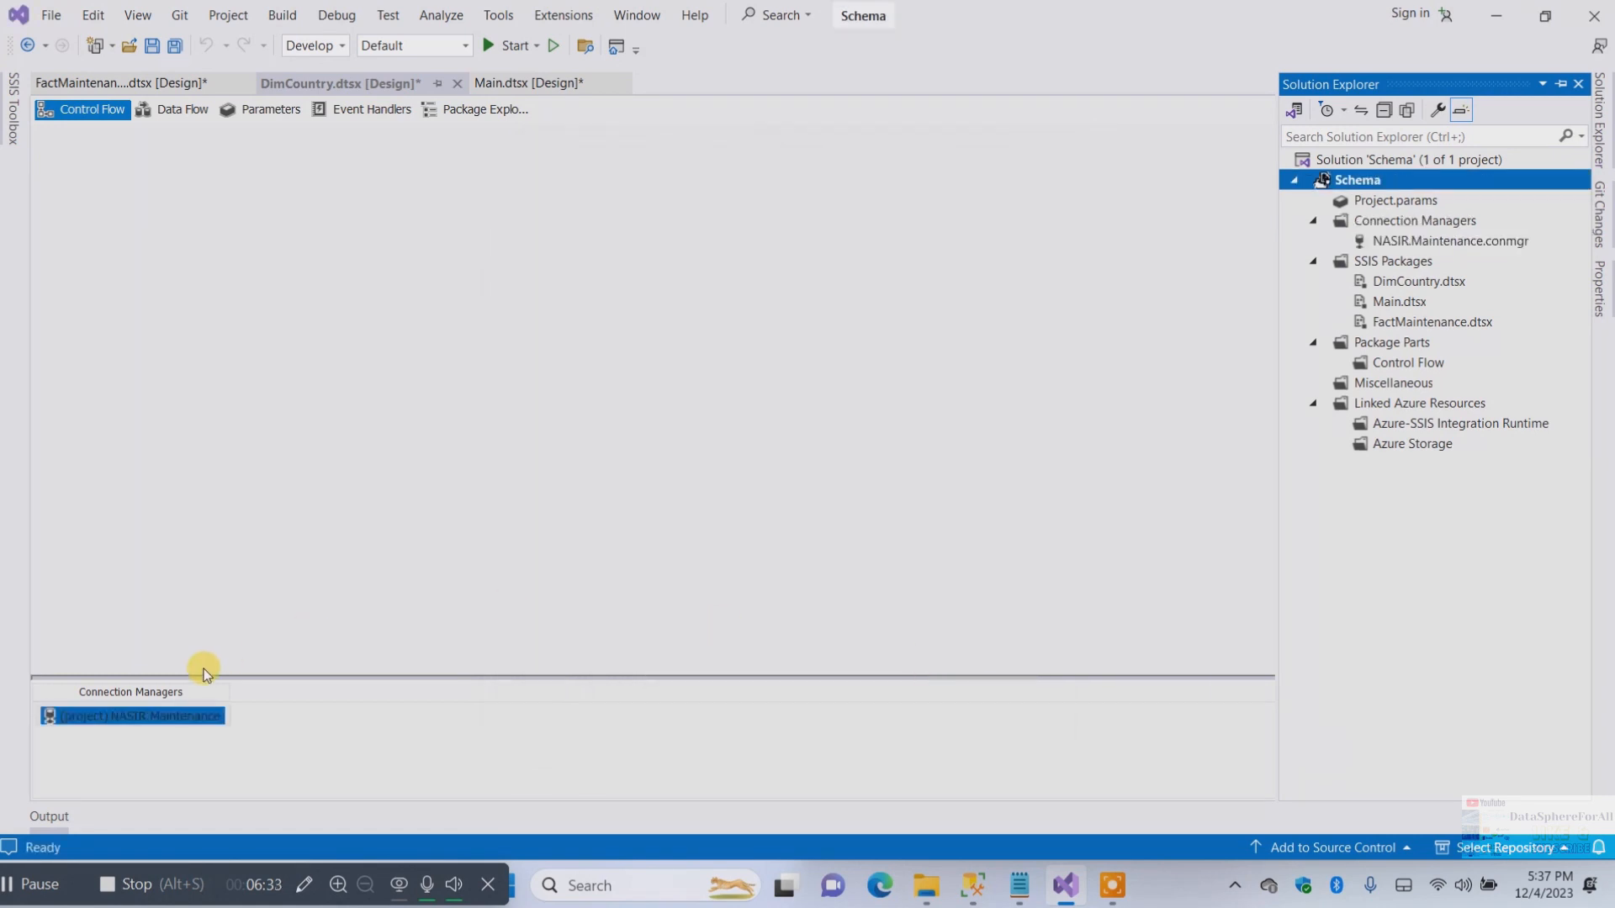
# Open the project connection's editor from DimCountry's connection managers and cancel it without changes
pyautogui.click(156, 721)
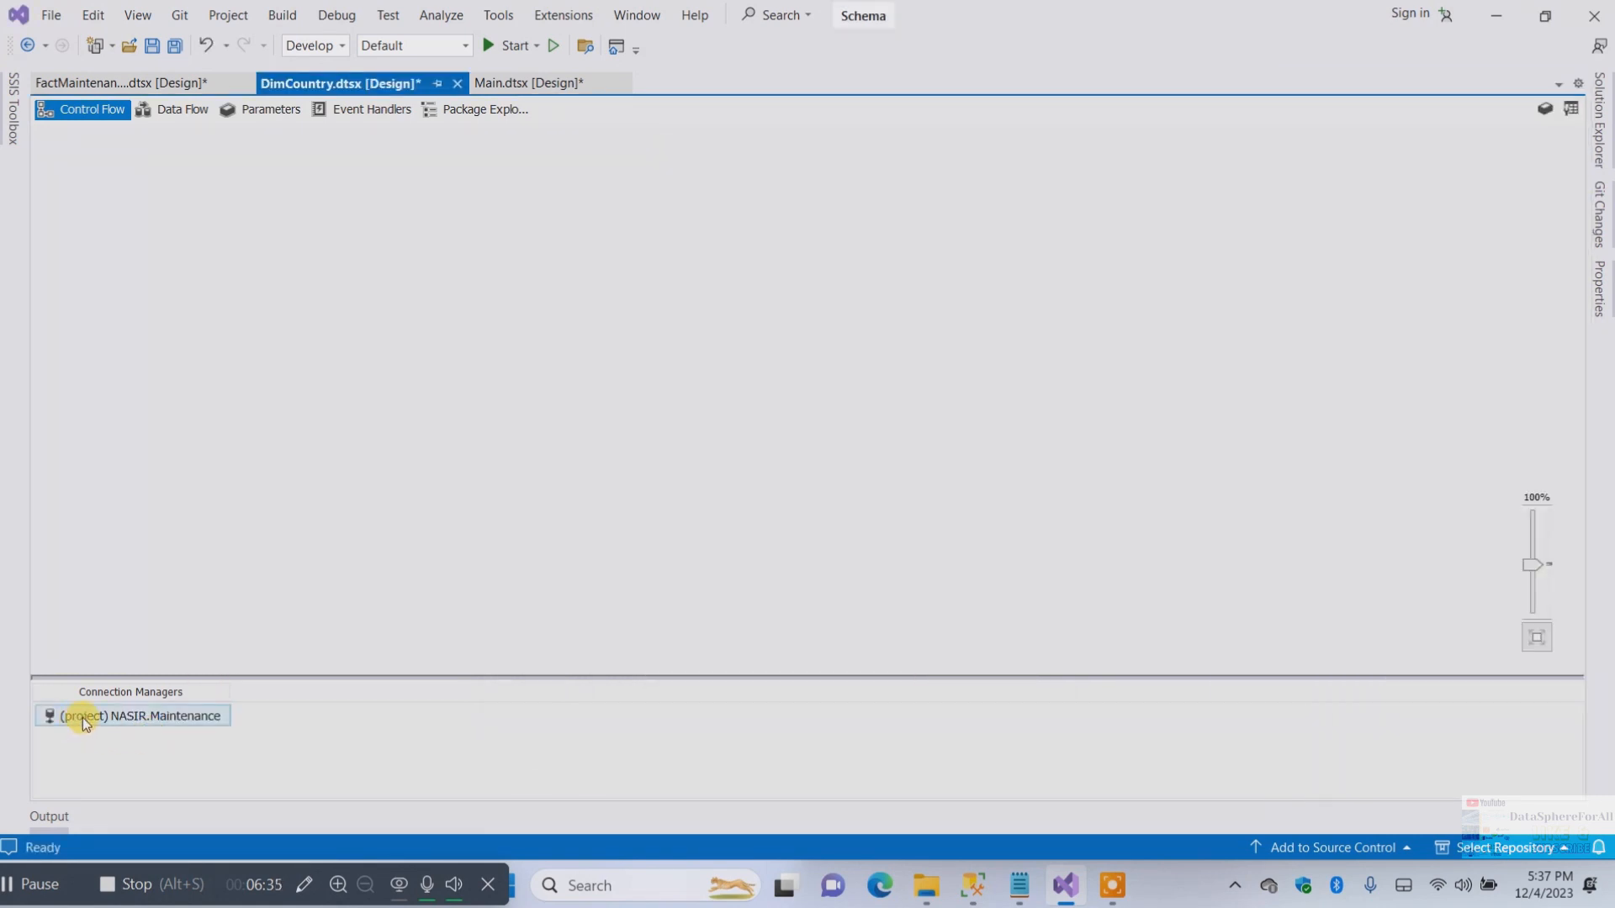
pyautogui.click(232, 744)
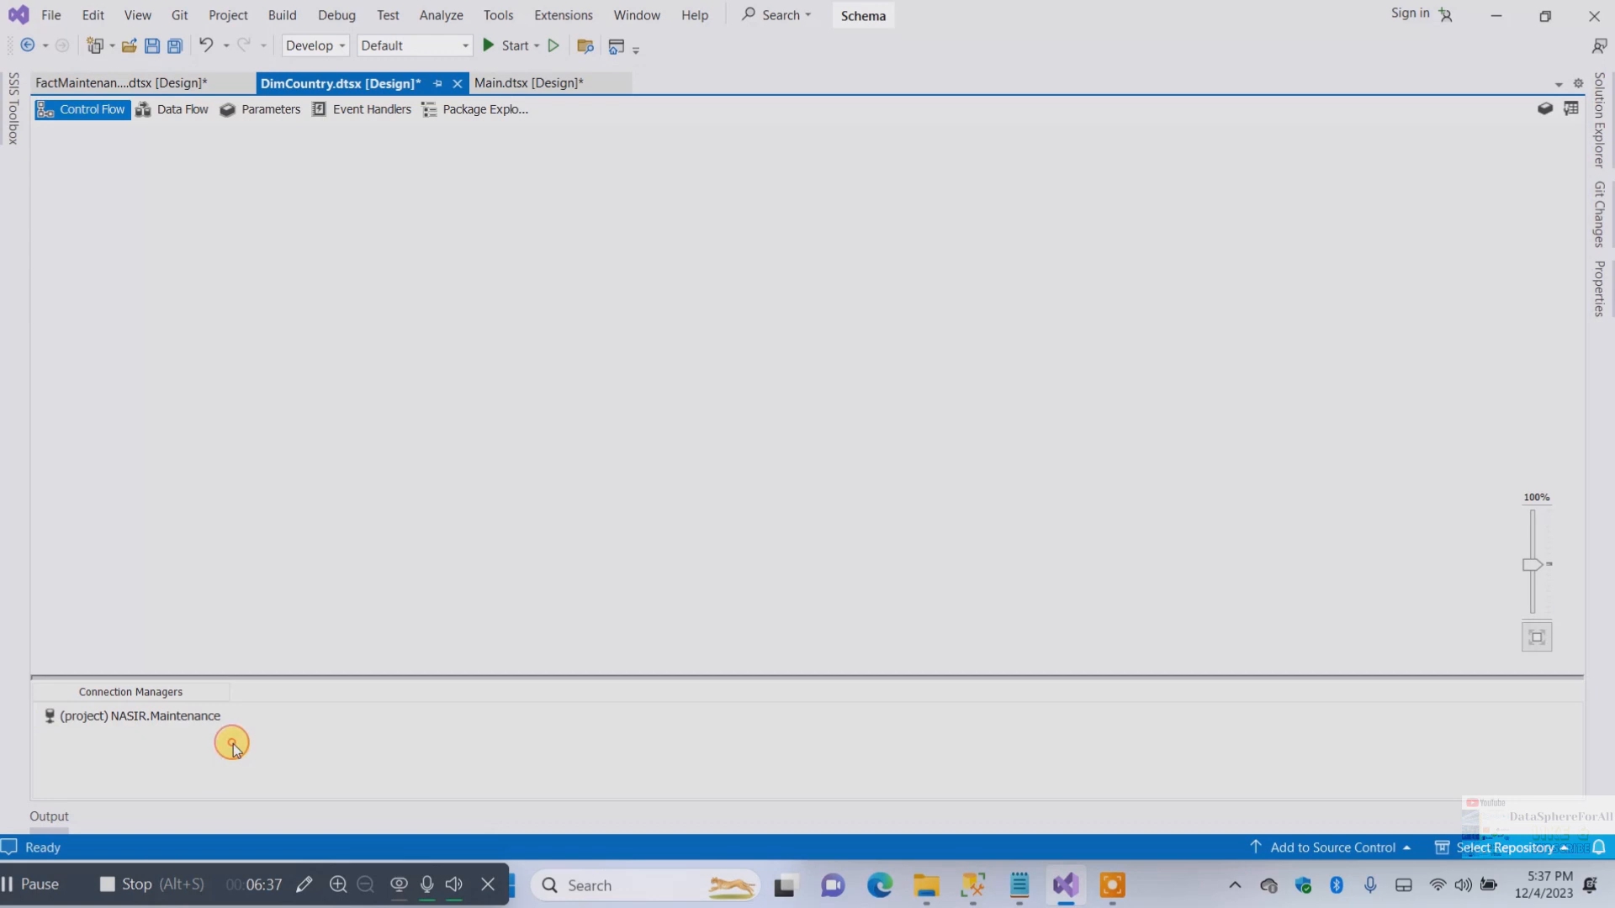
pyautogui.rightClick(181, 722)
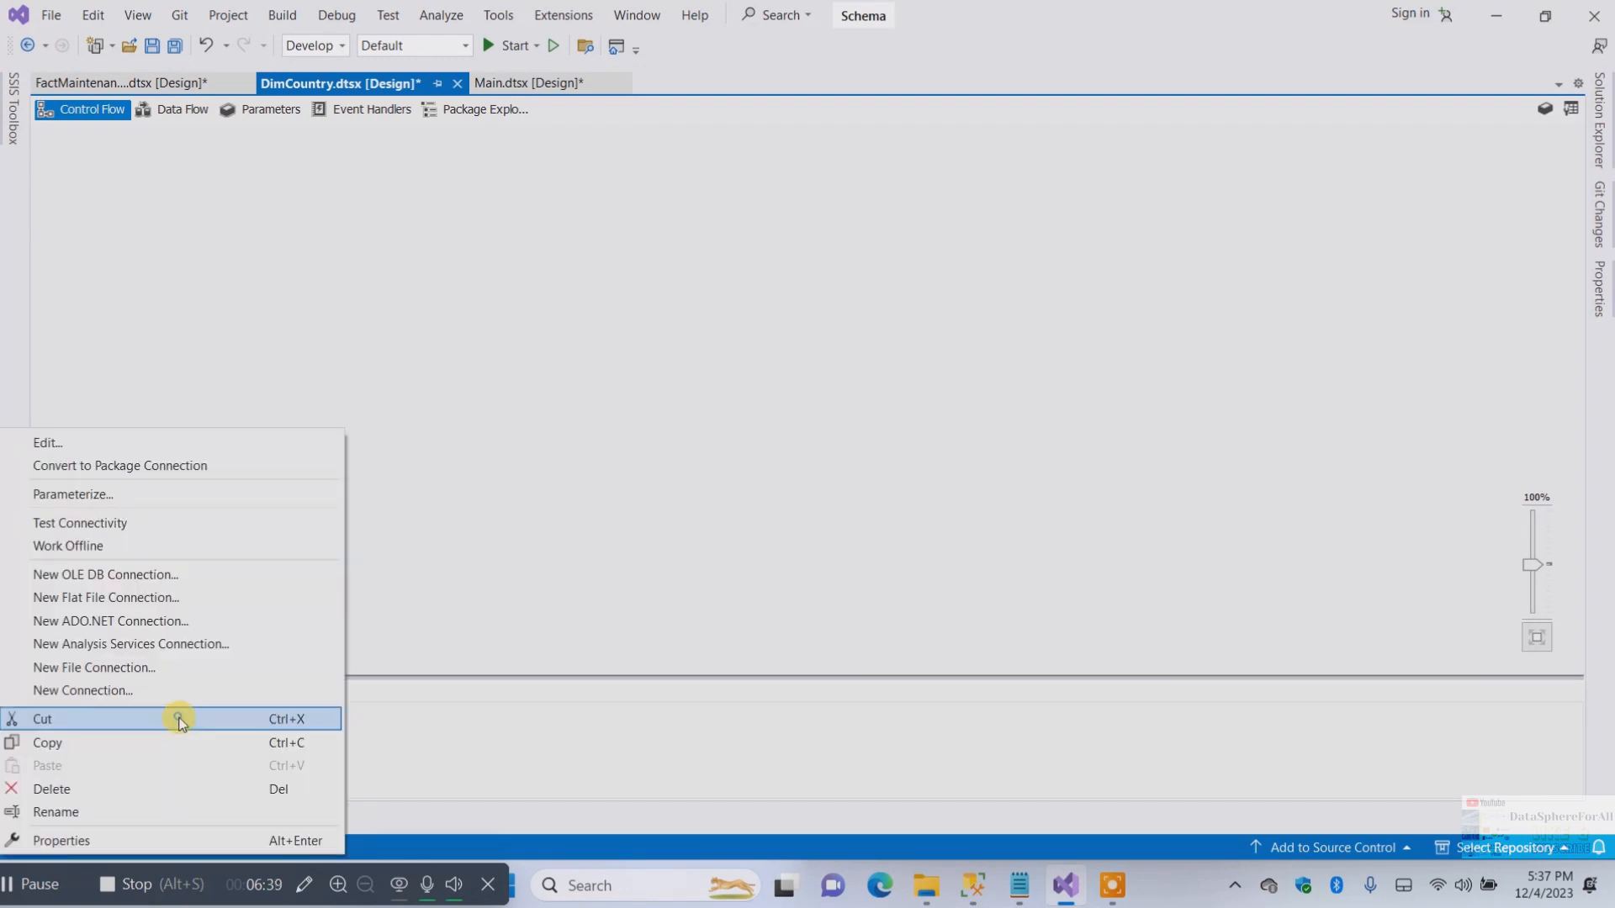
pyautogui.click(143, 446)
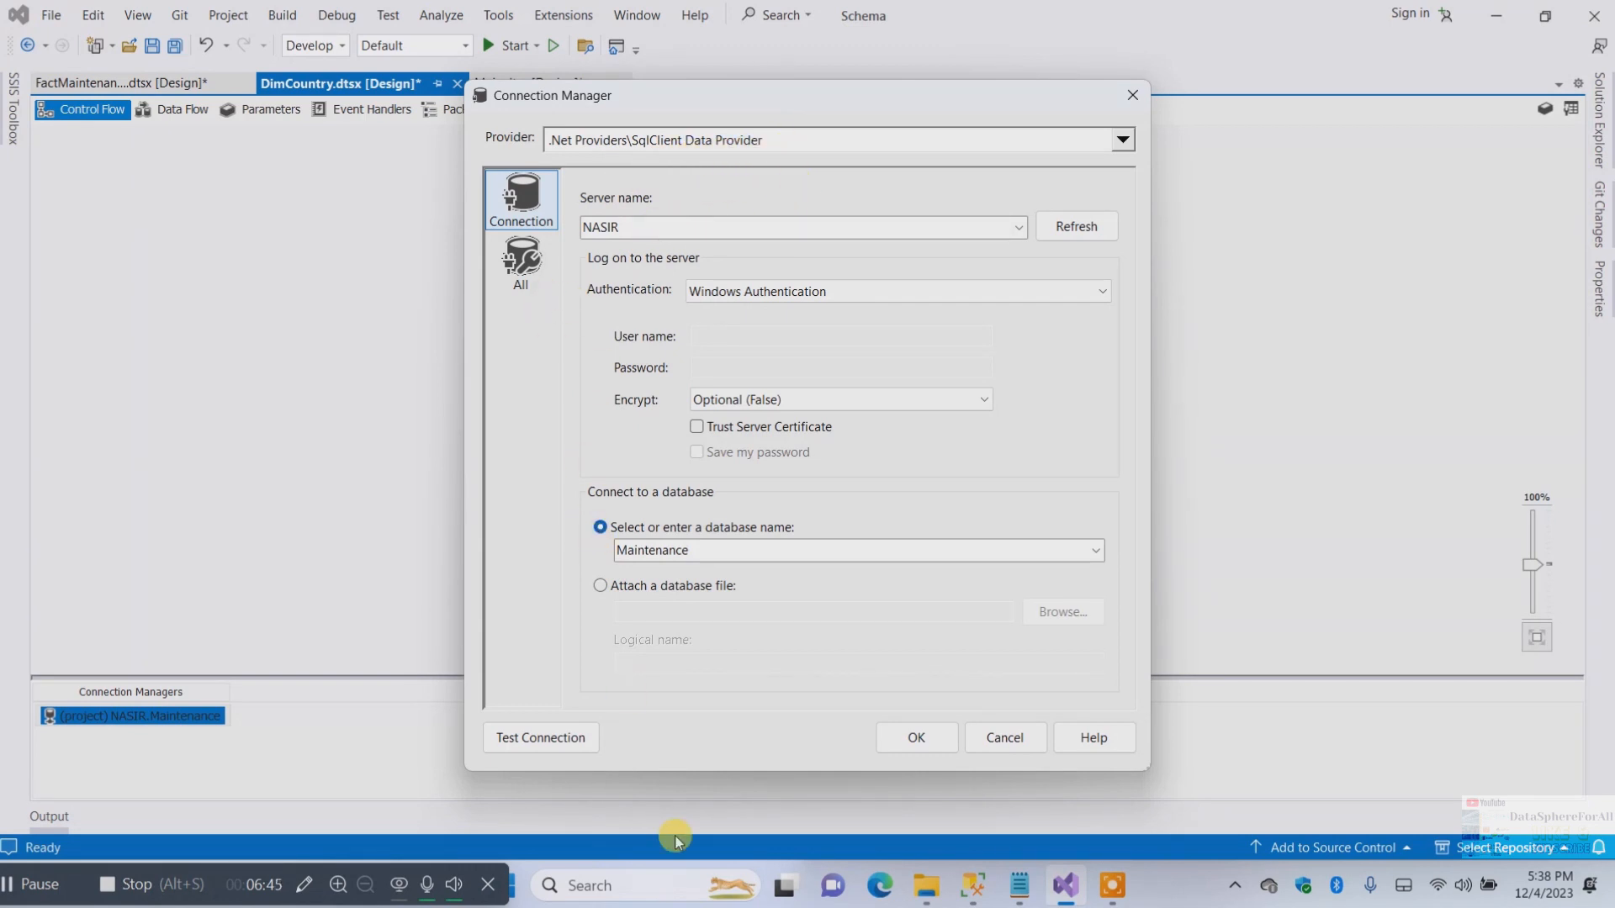
pyautogui.click(1004, 739)
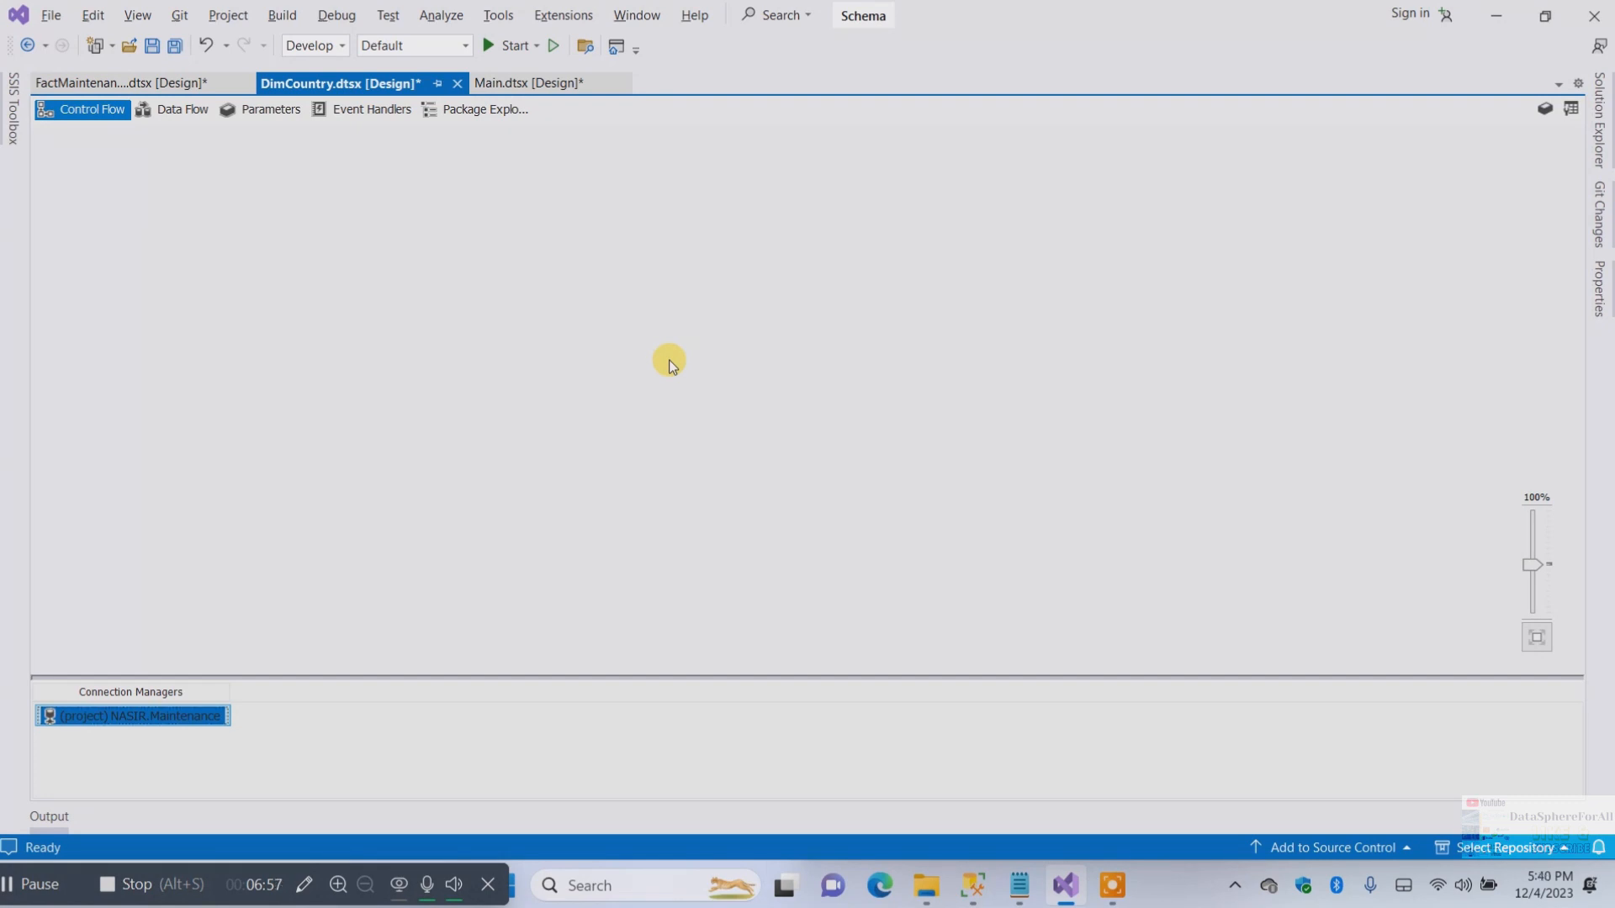
# Add a Data Flow Task to DimCountry's control flow and open it for editing
pyautogui.click(481, 260)
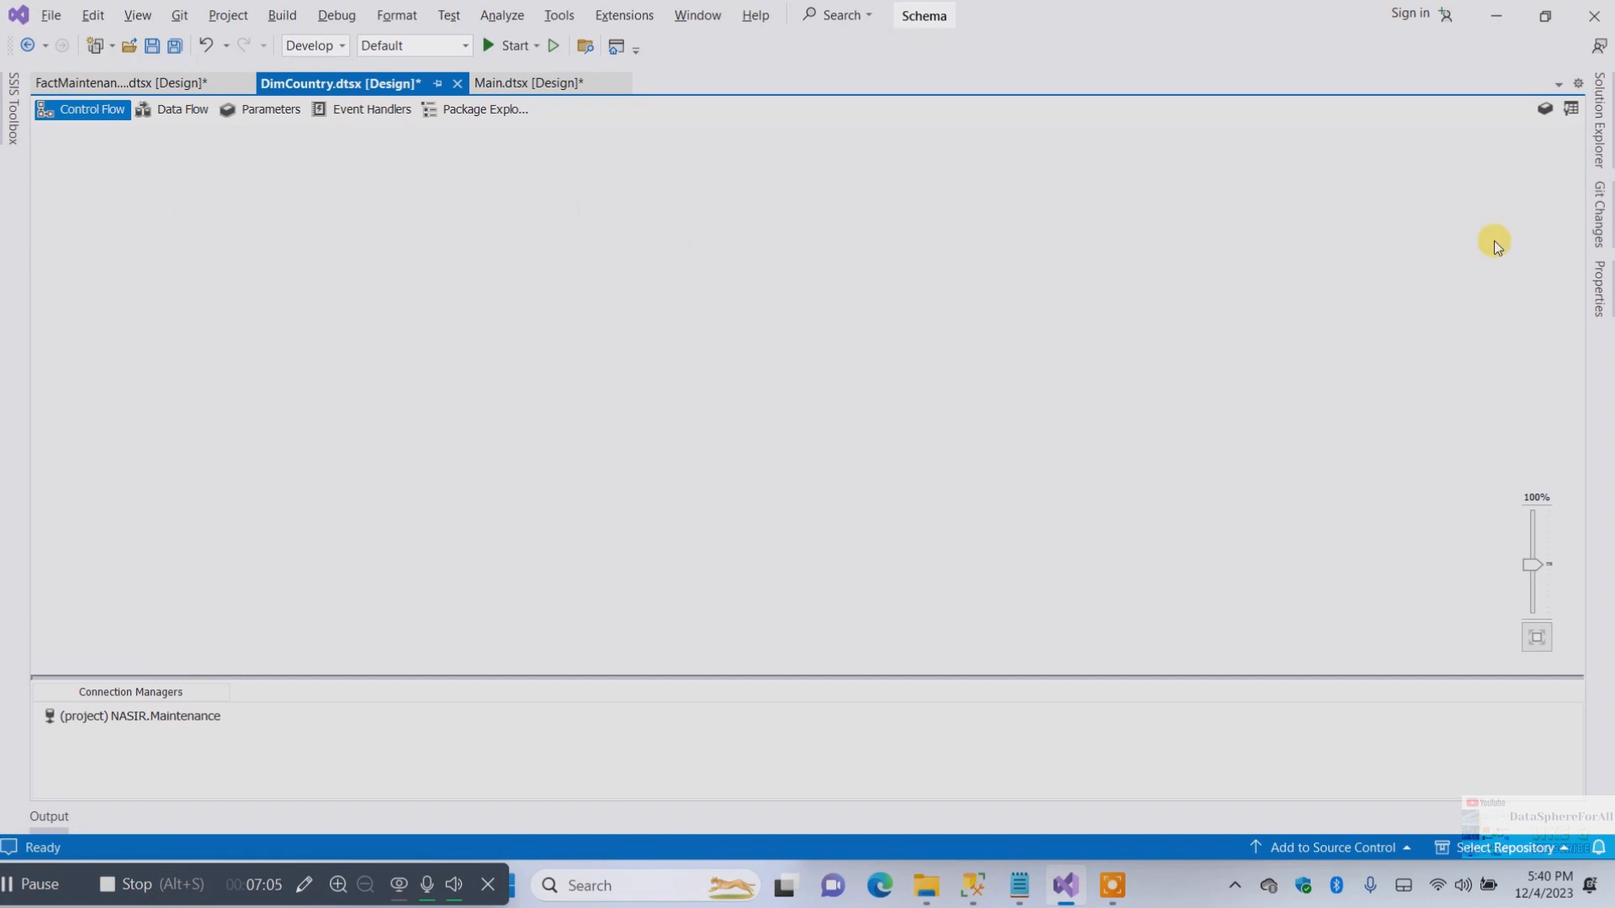
pyautogui.click(5, 122)
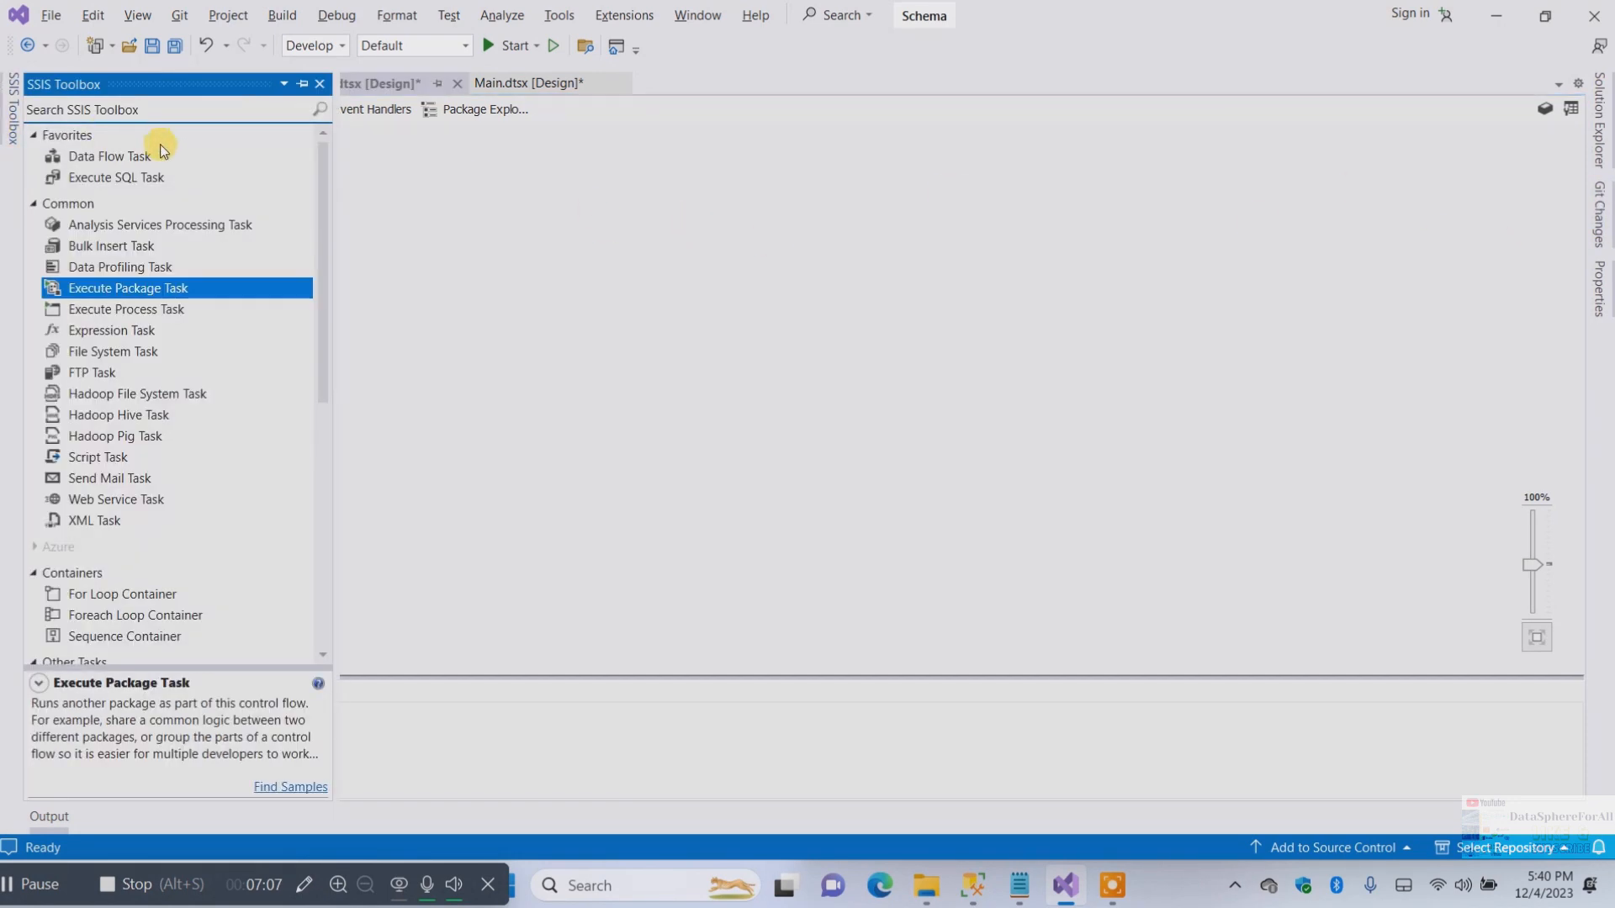
pyautogui.moveTo(103, 158); pyautogui.dragTo(595, 206)
pyautogui.doubleClick(674, 239)
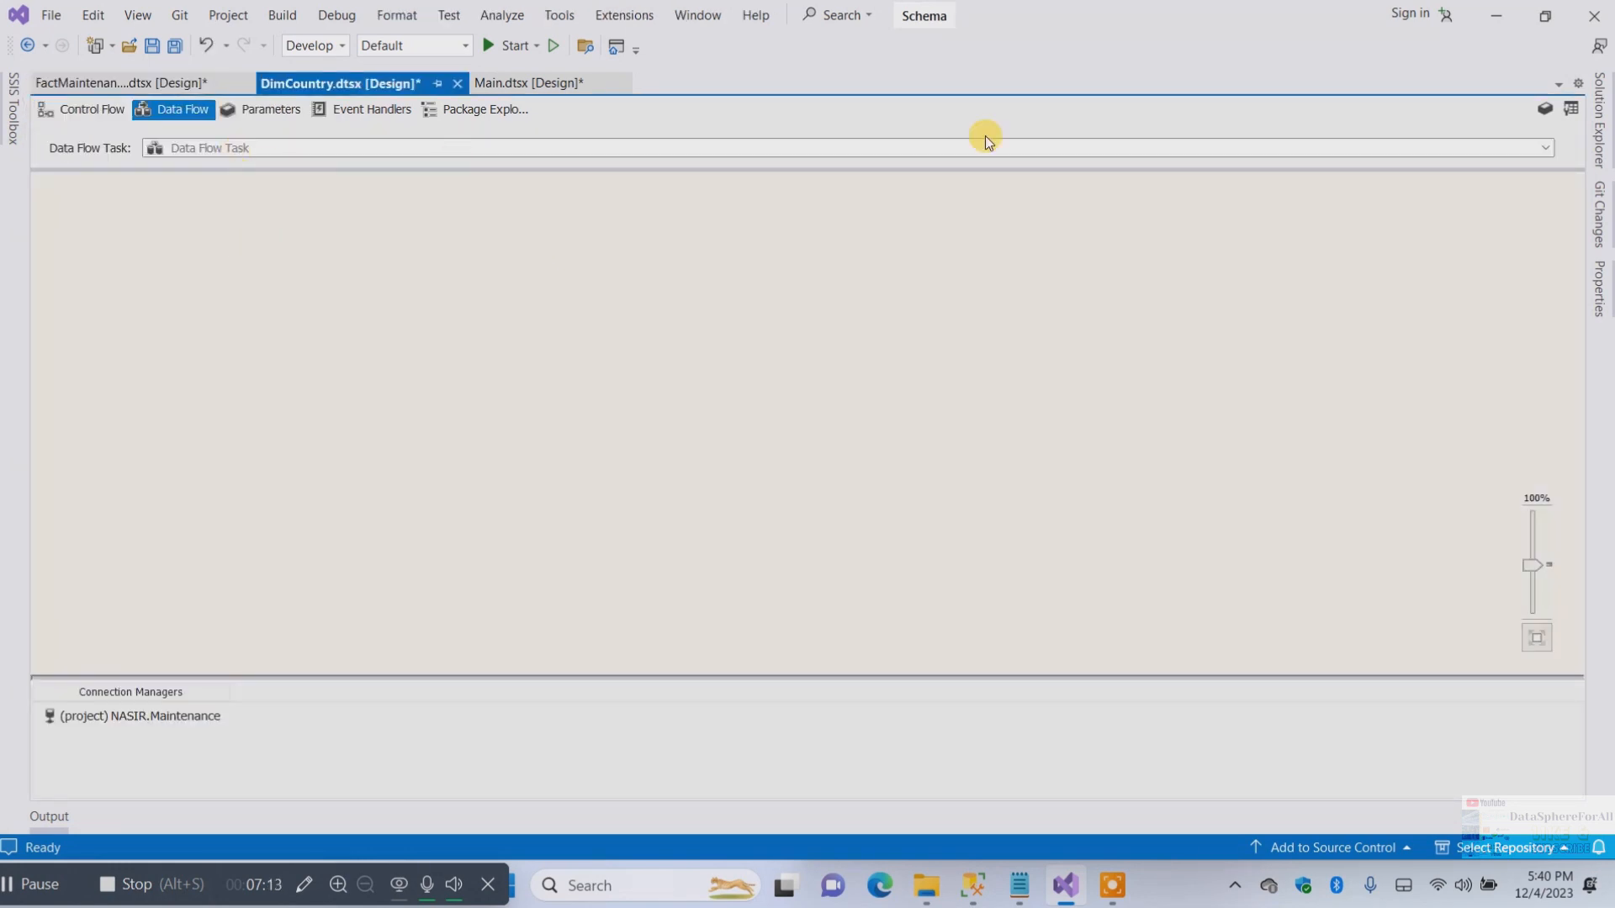
# Add a Flat File Source from the SSIS Toolbox's Other Sources to the data flow
pyautogui.click(12, 108)
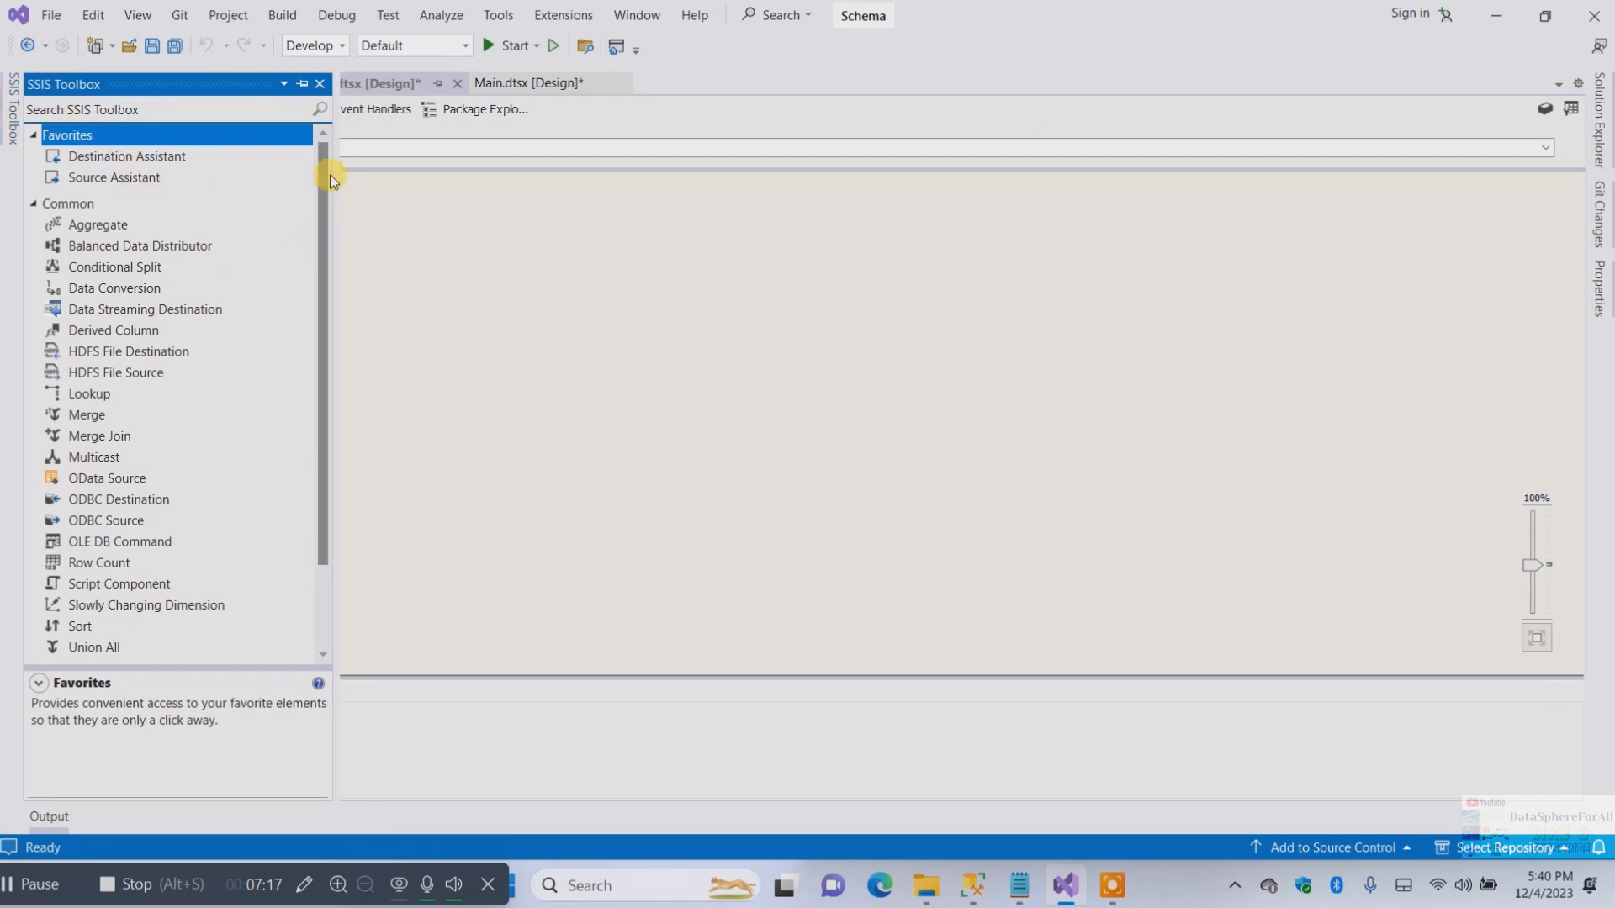
pyautogui.moveTo(330, 174); pyautogui.dragTo(336, 364)
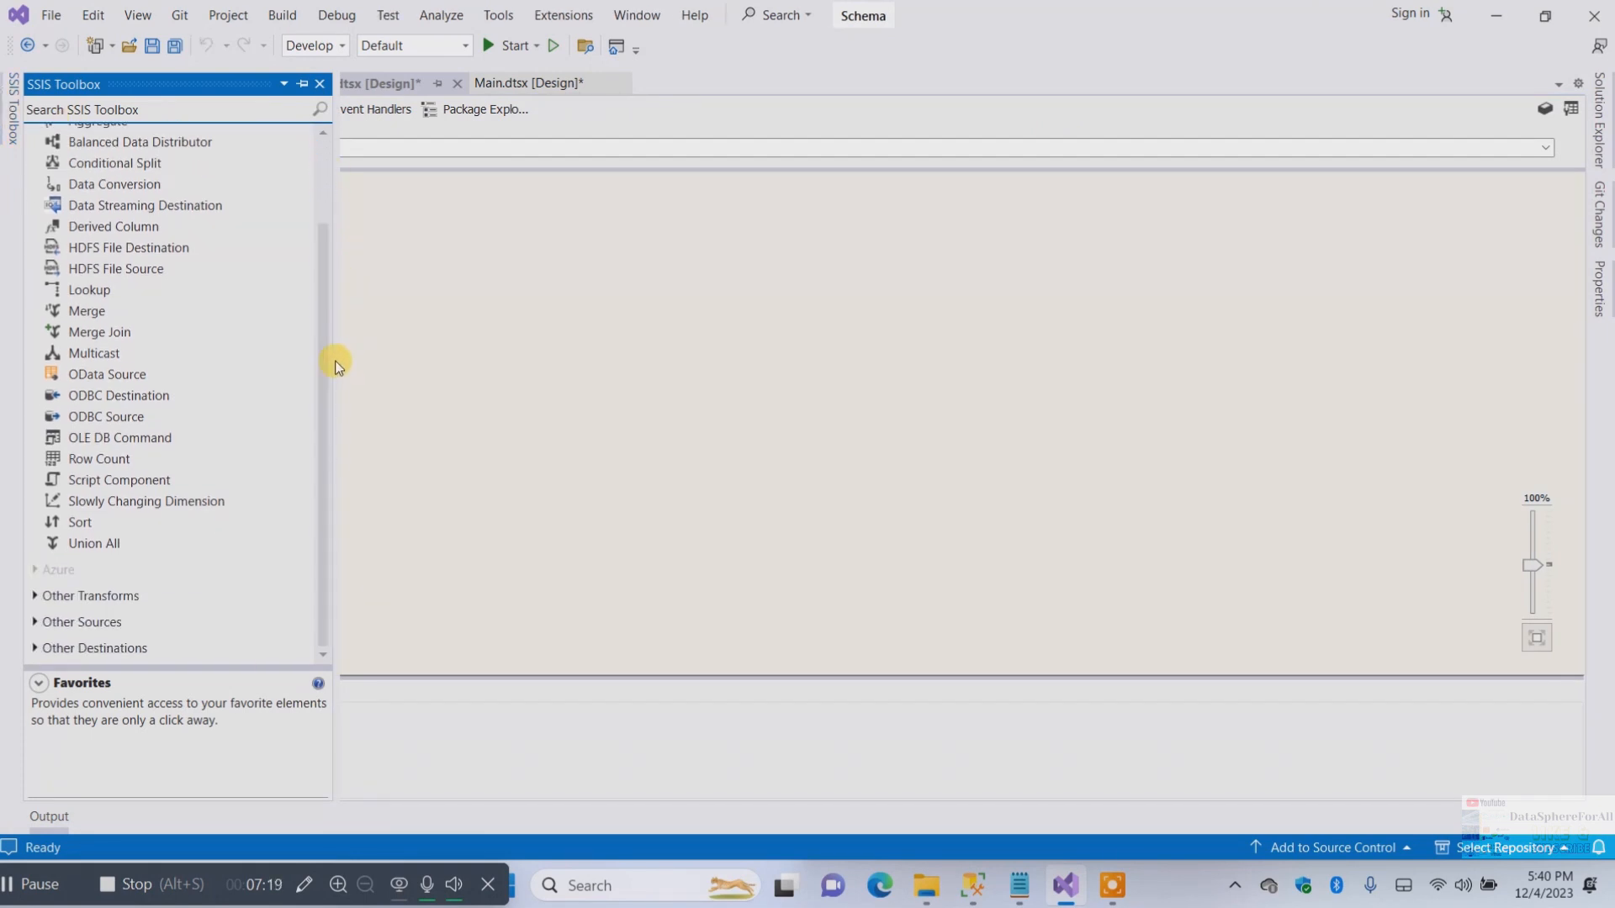
pyautogui.click(35, 623)
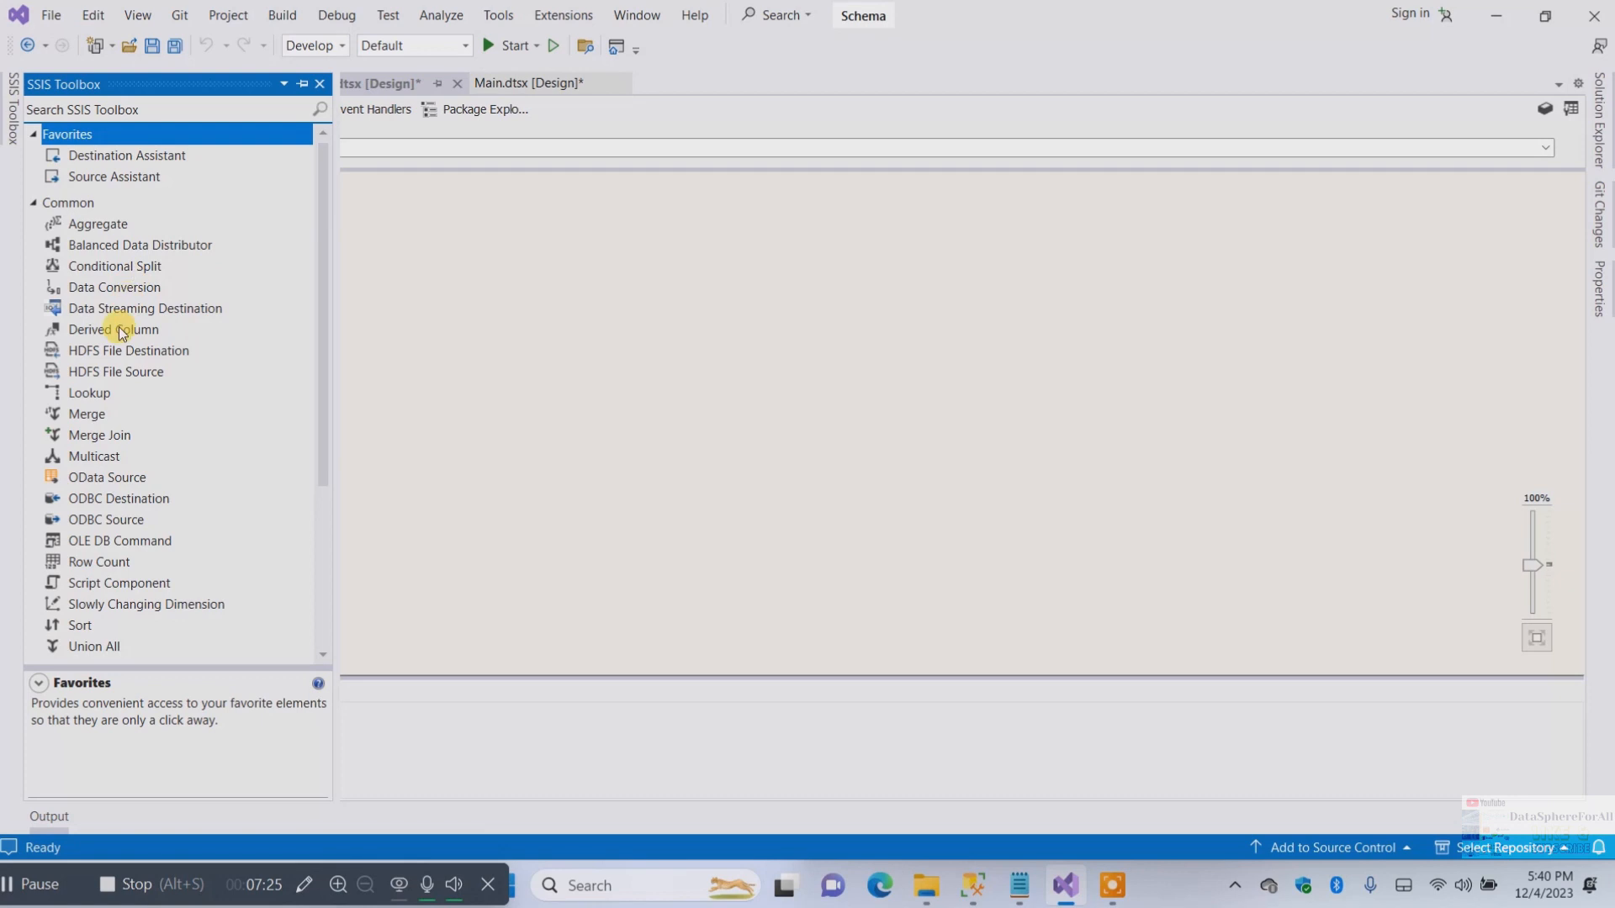
pyautogui.moveTo(325, 297)
pyautogui.mouseDown()
pyautogui.moveTo(326, 384)
pyautogui.moveTo(331, 310)
pyautogui.mouseUp()
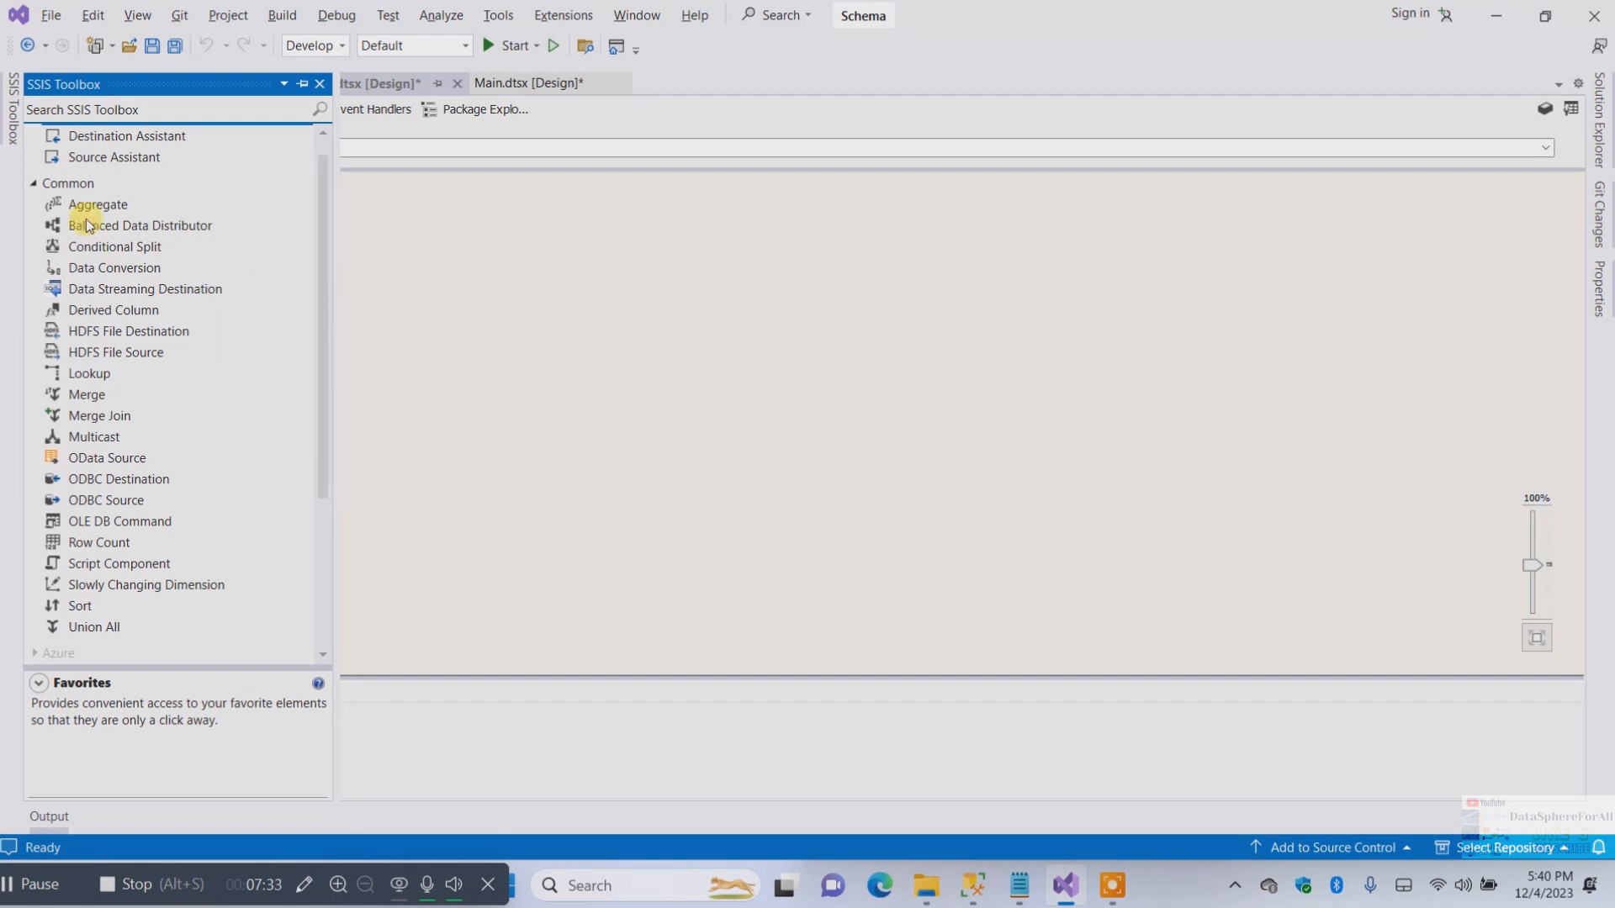
pyautogui.click(31, 182)
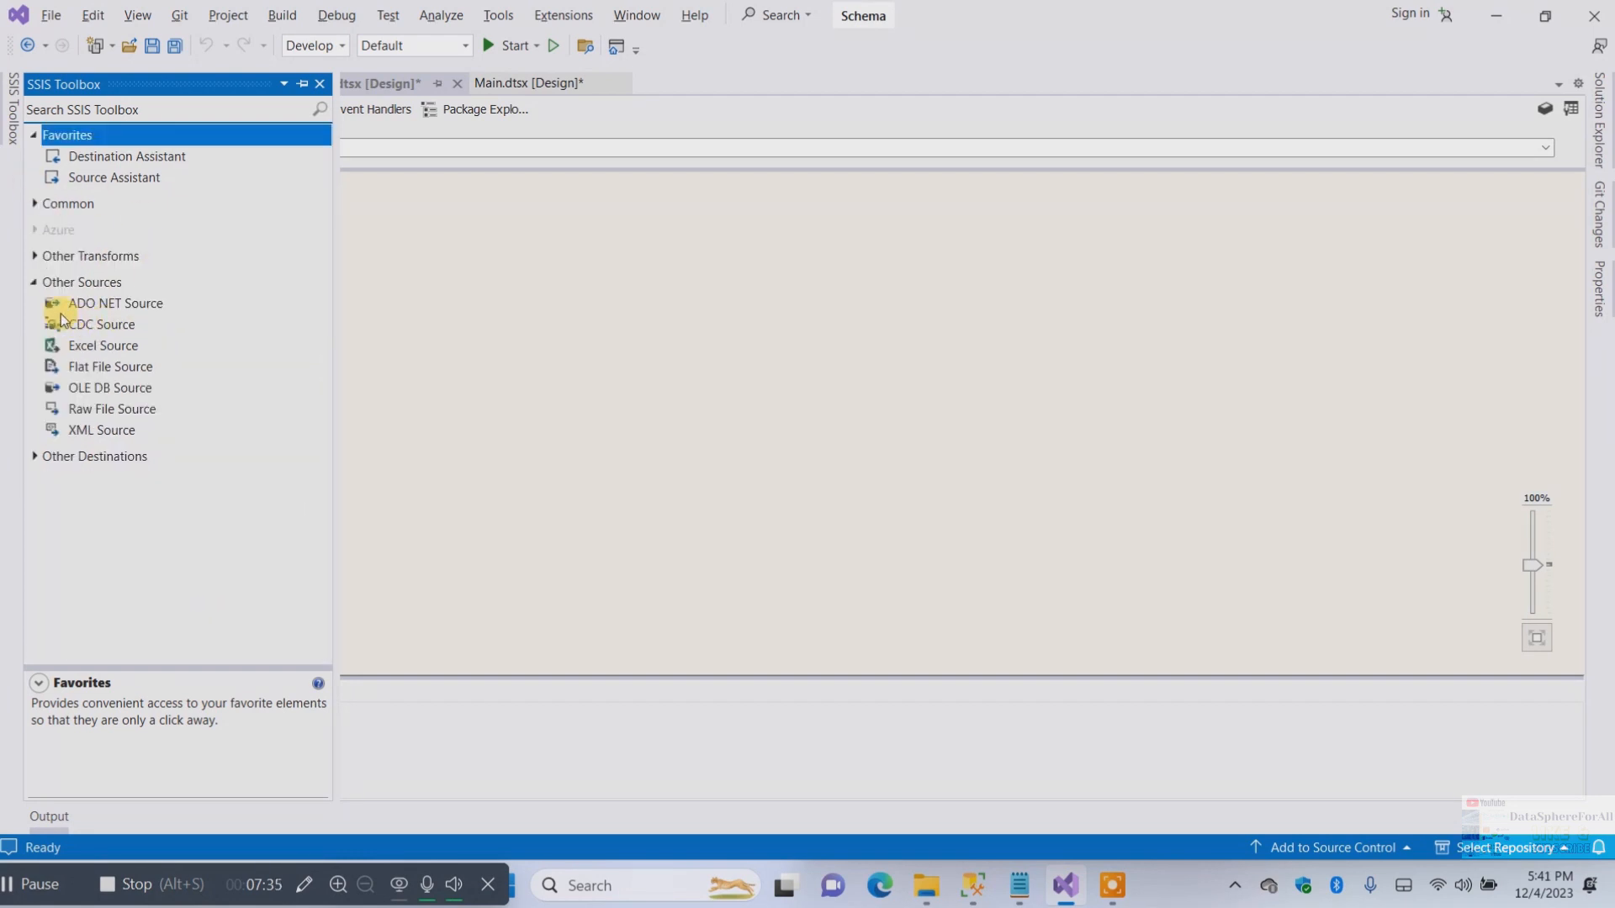
pyautogui.moveTo(99, 372); pyautogui.dragTo(463, 246)
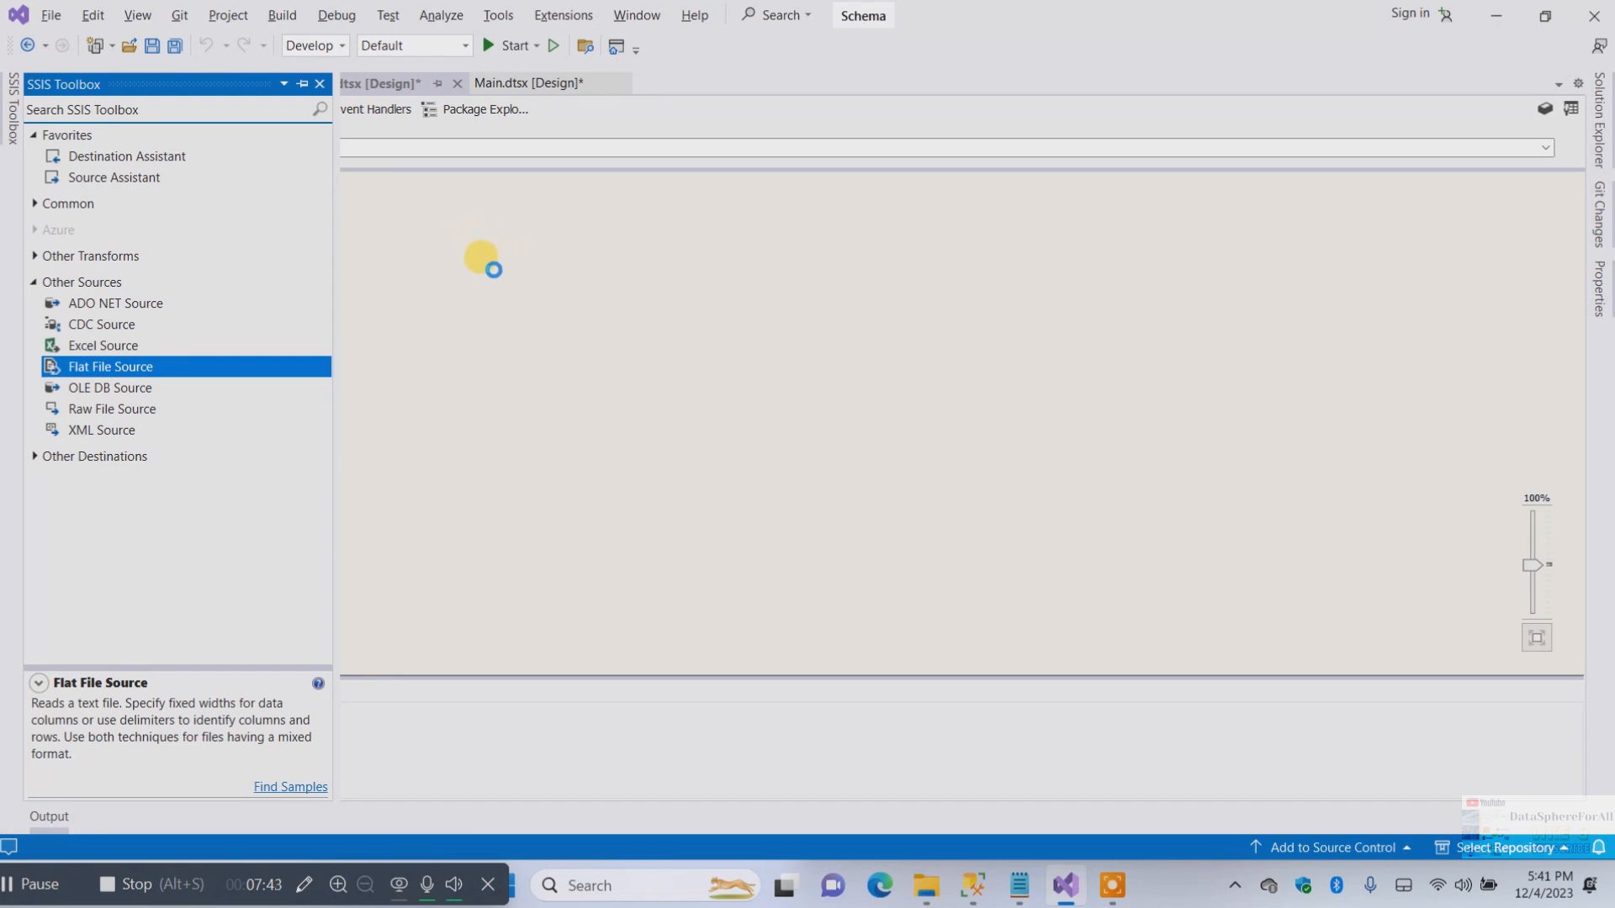
# Add an ADO NET Destination from the toolbox's Other Destinations below the Flat File Source
pyautogui.click(13, 107)
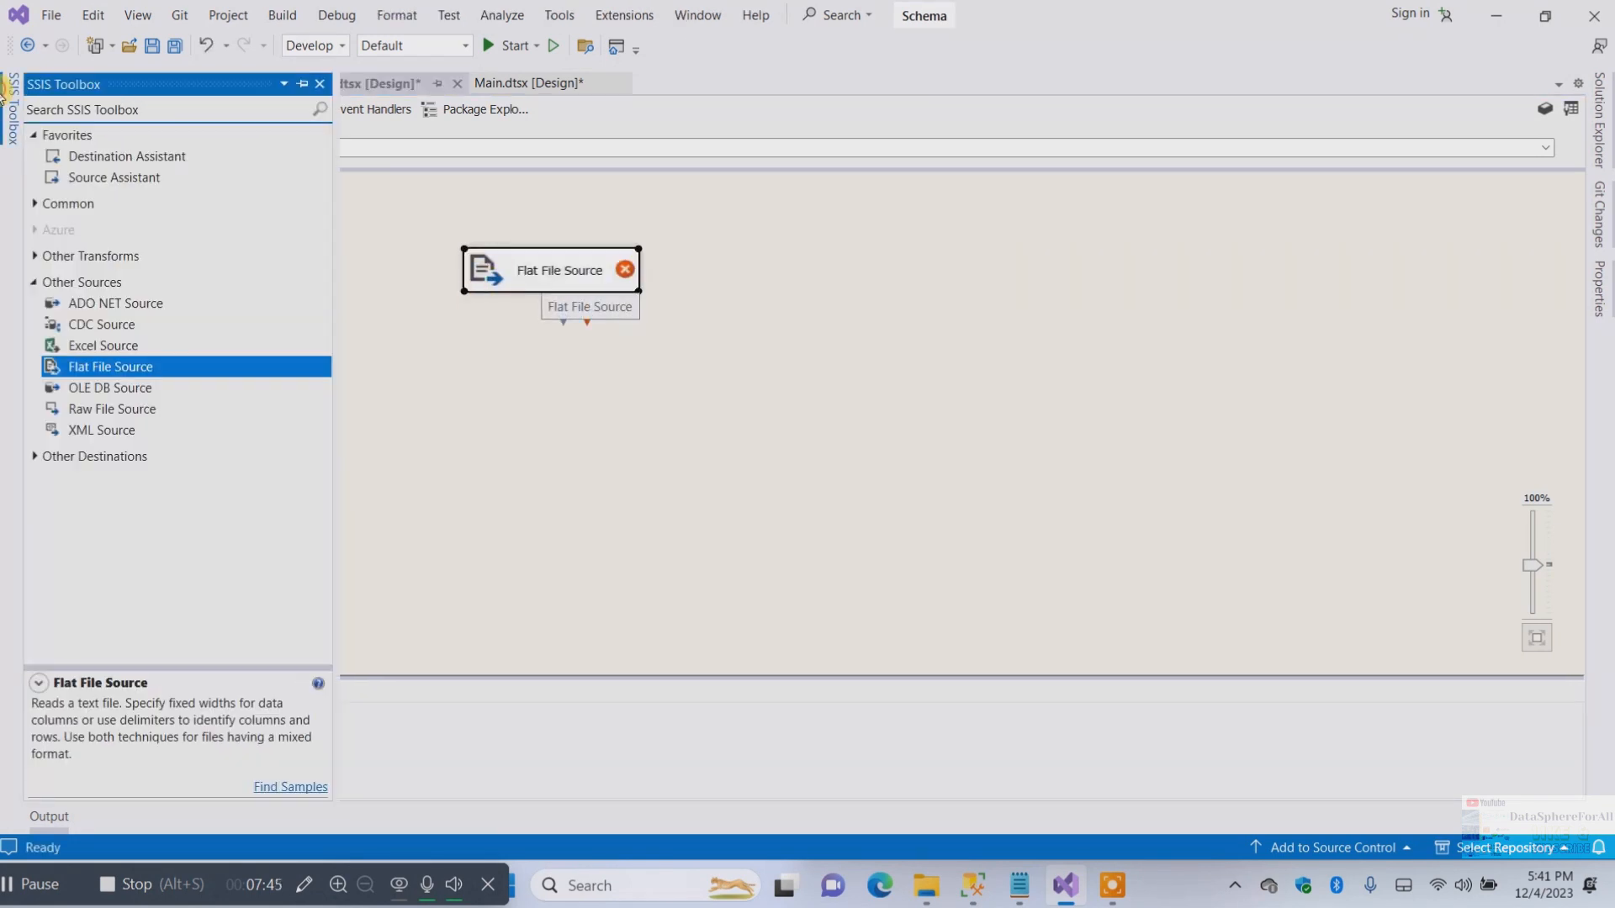
pyautogui.click(37, 458)
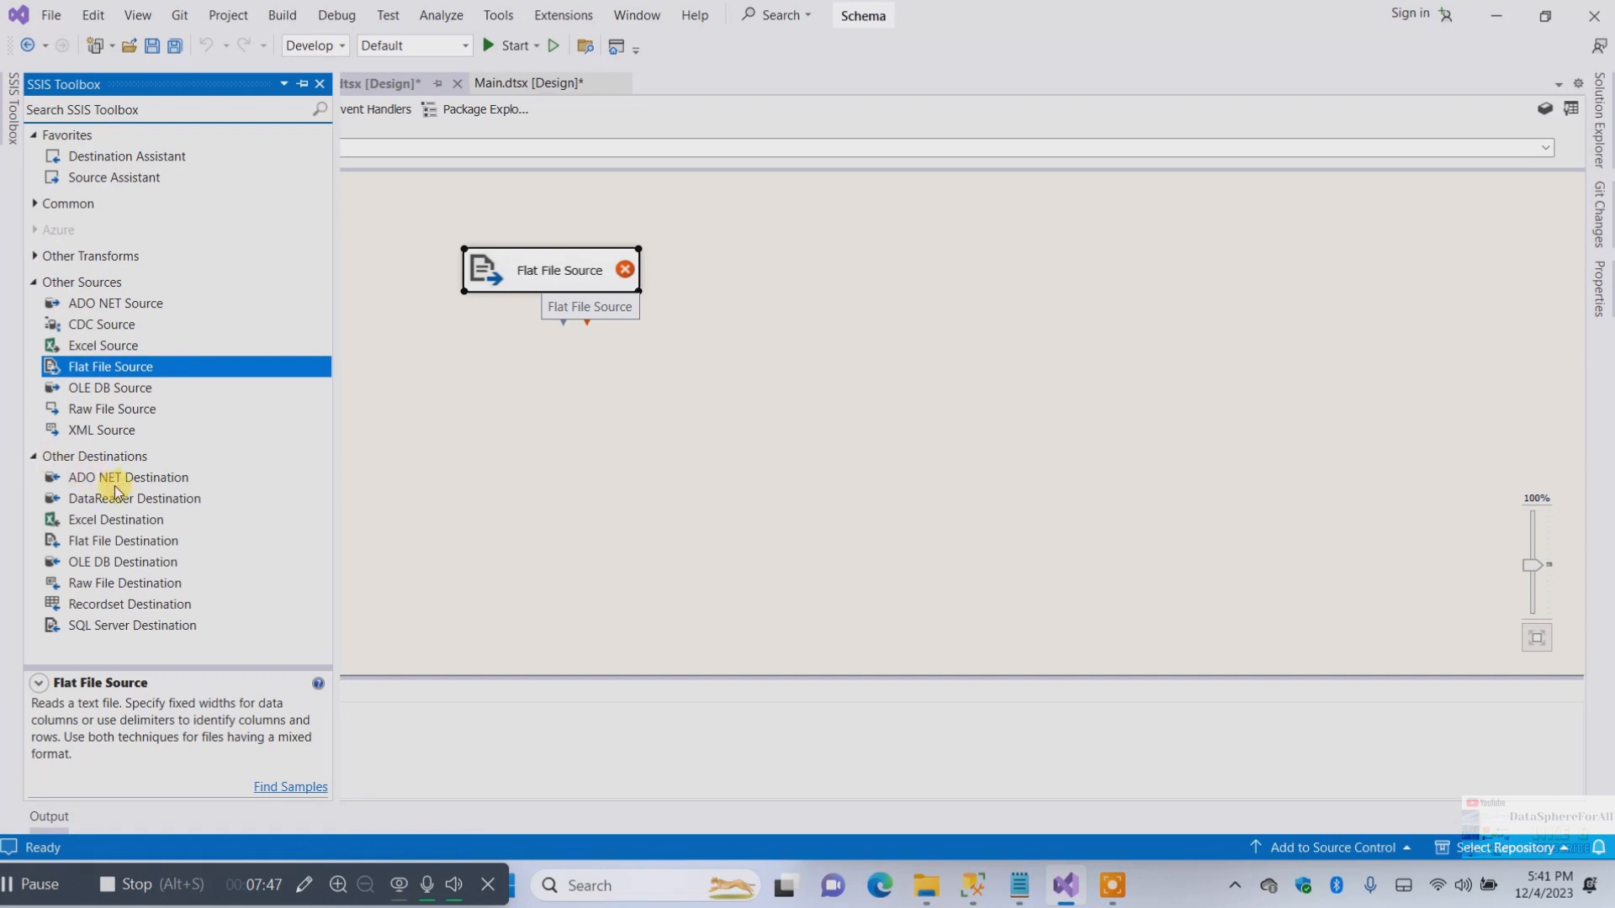
pyautogui.moveTo(124, 482); pyautogui.dragTo(538, 477)
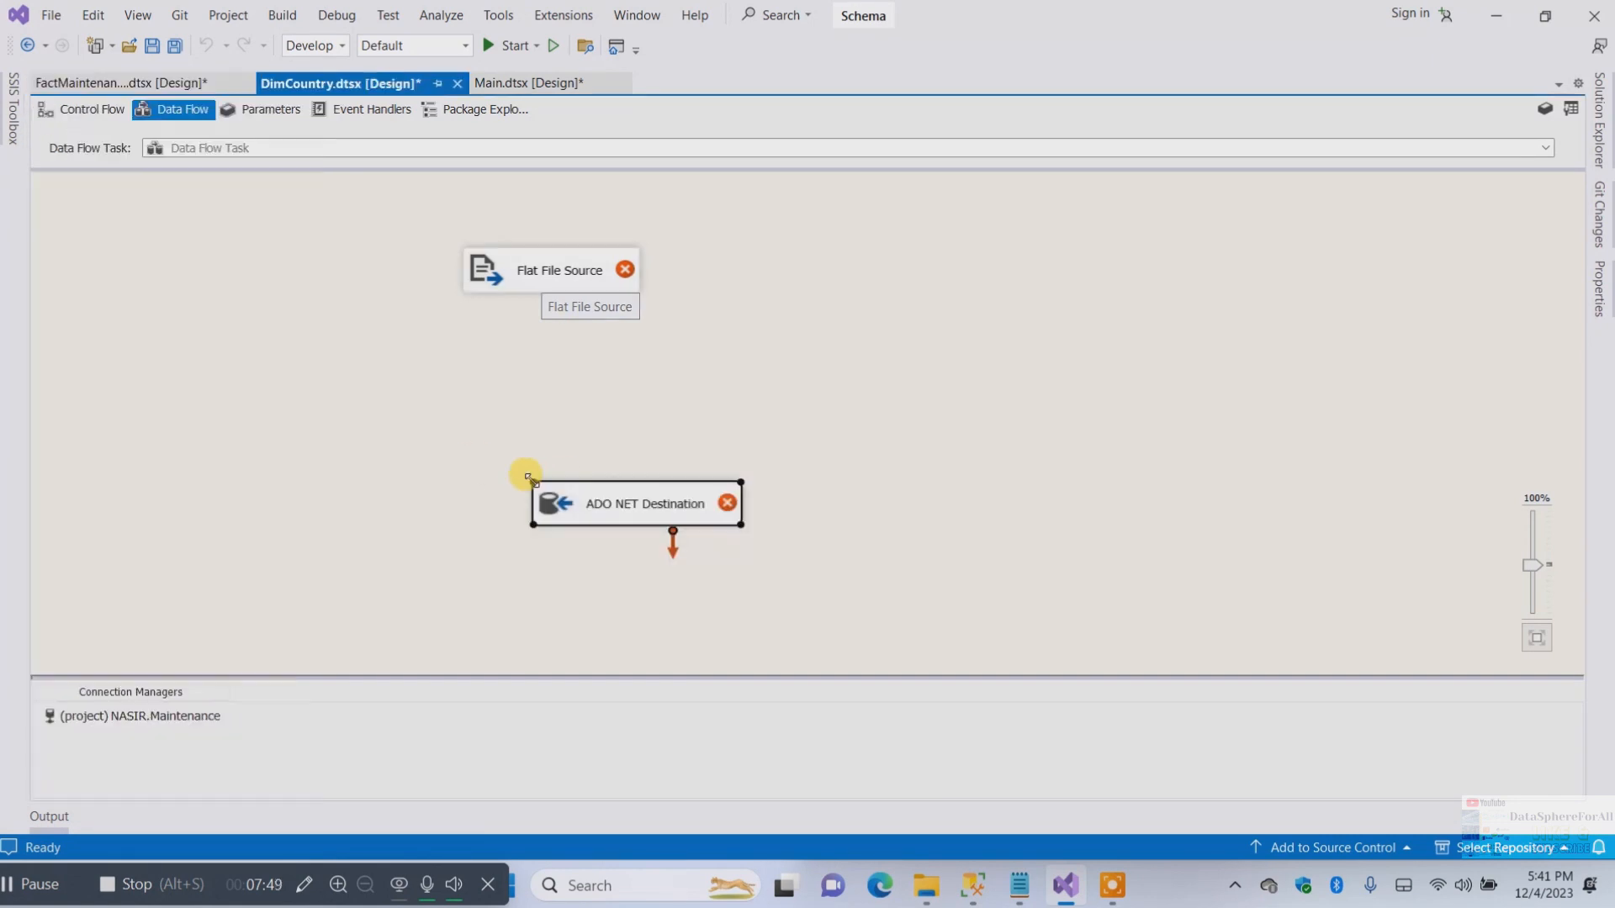
# Open the Flat File Source's editor and create a new flat file connection manager named DimCountry
pyautogui.doubleClick(548, 270)
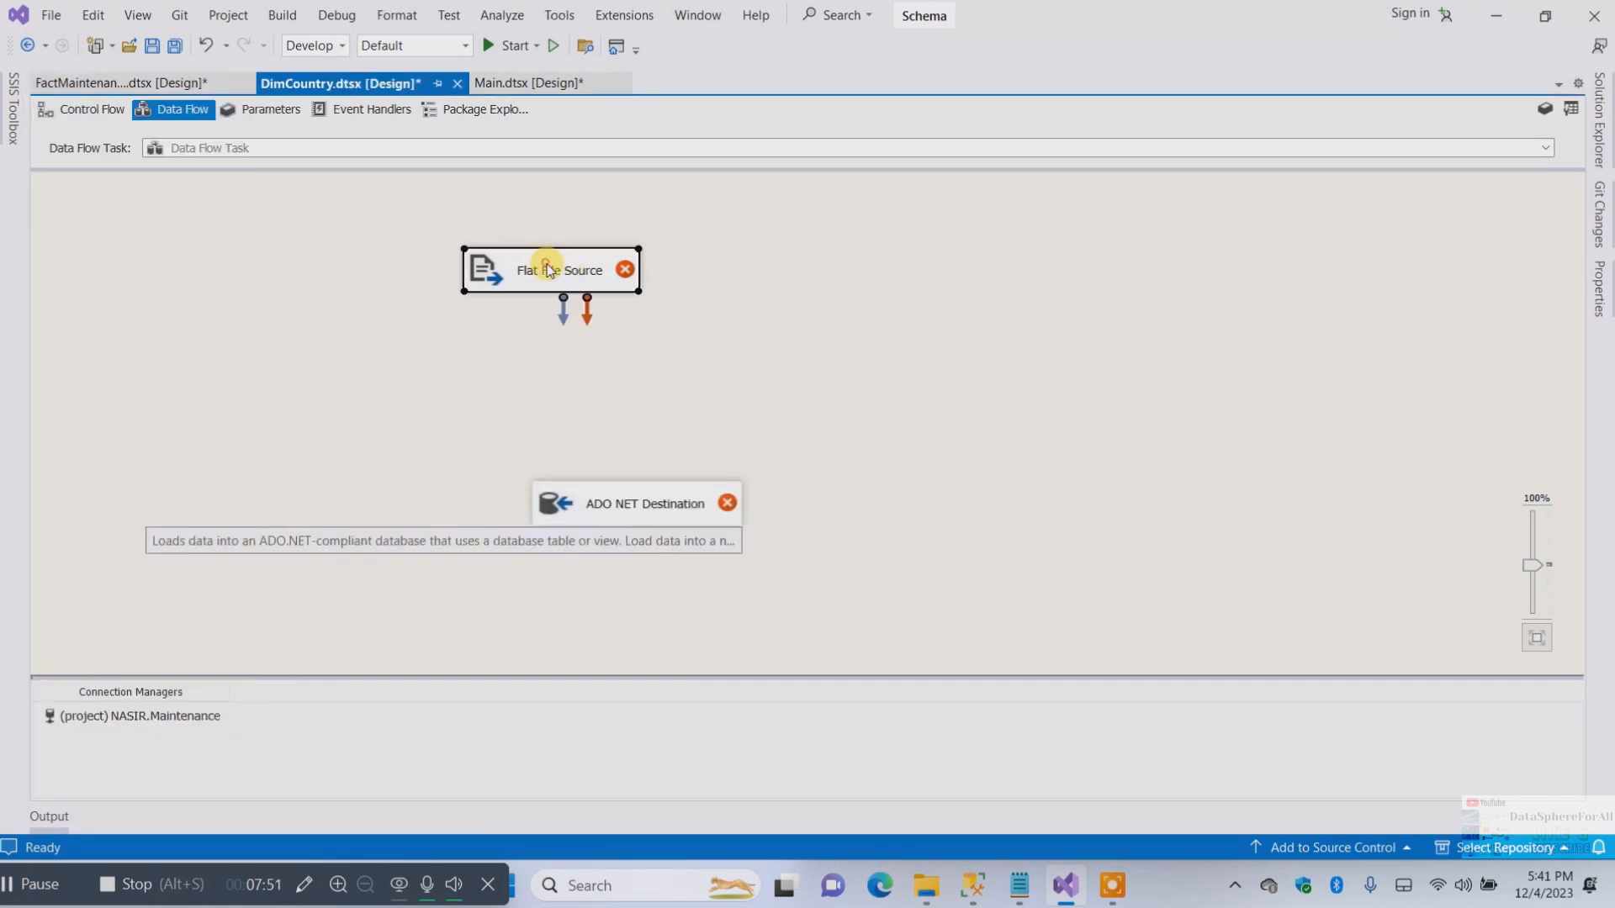
pyautogui.click(1055, 257)
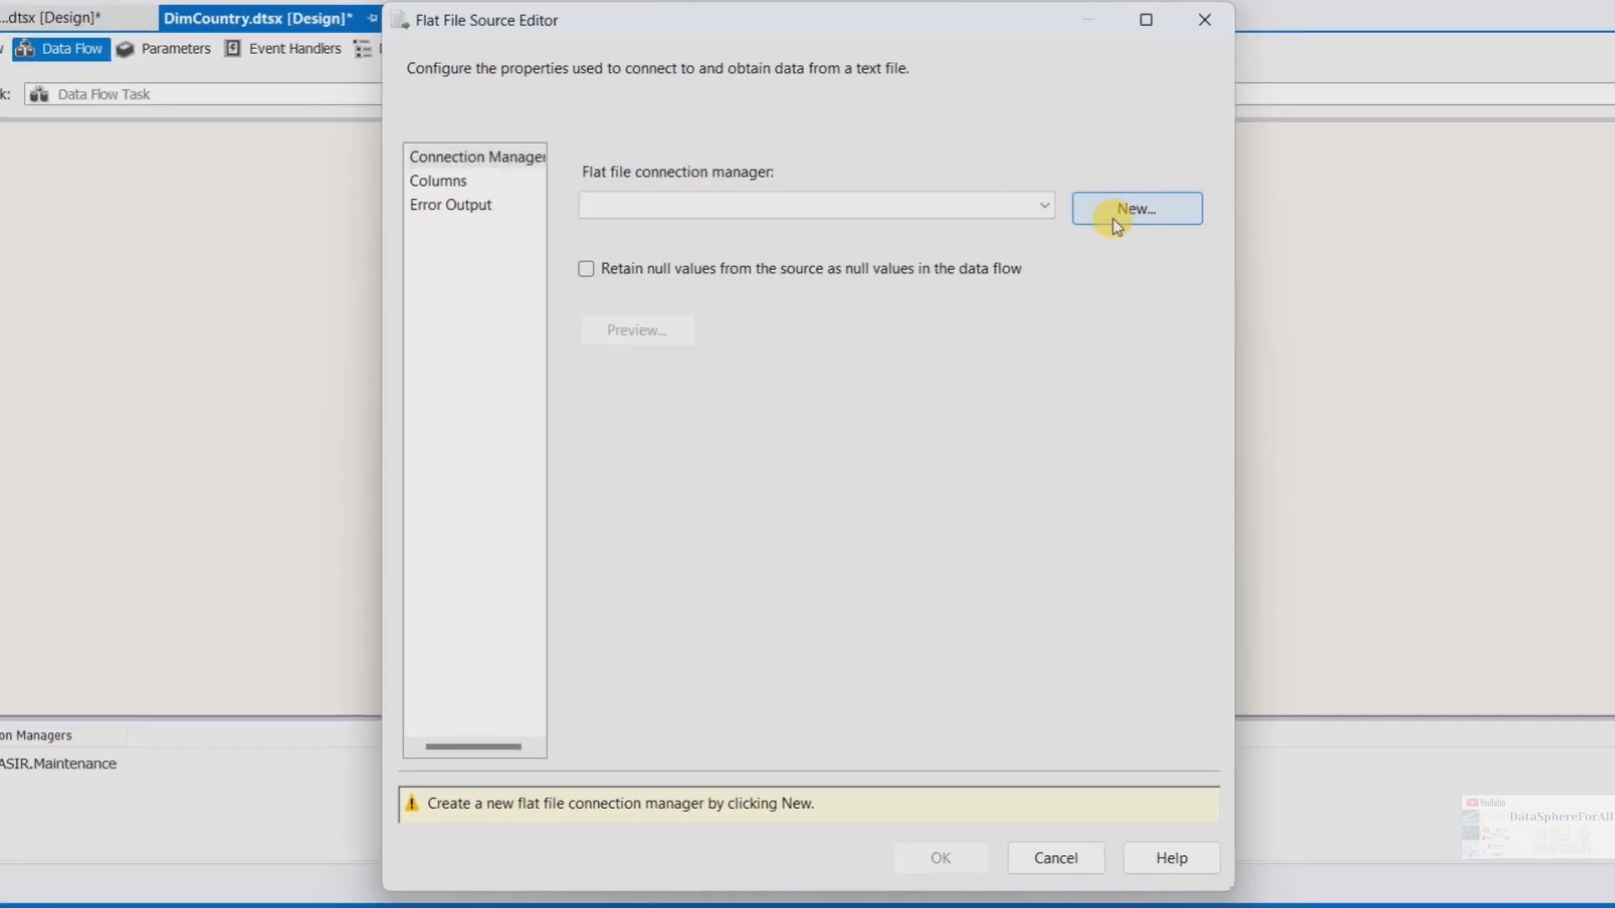
pyautogui.click(1114, 223)
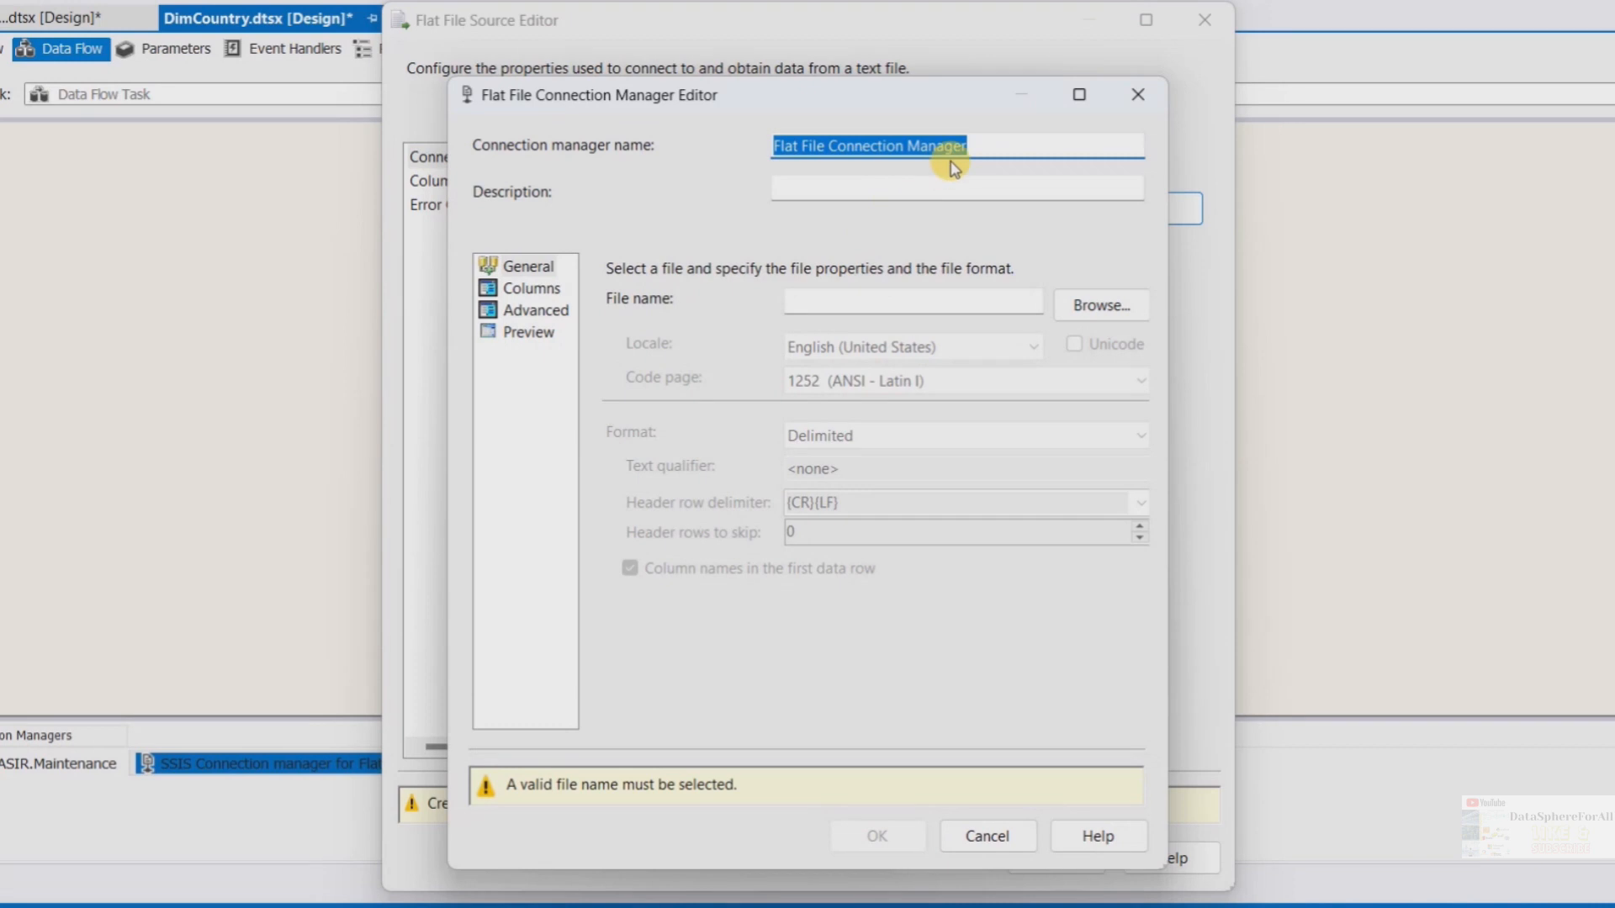
pyautogui.write('Country')
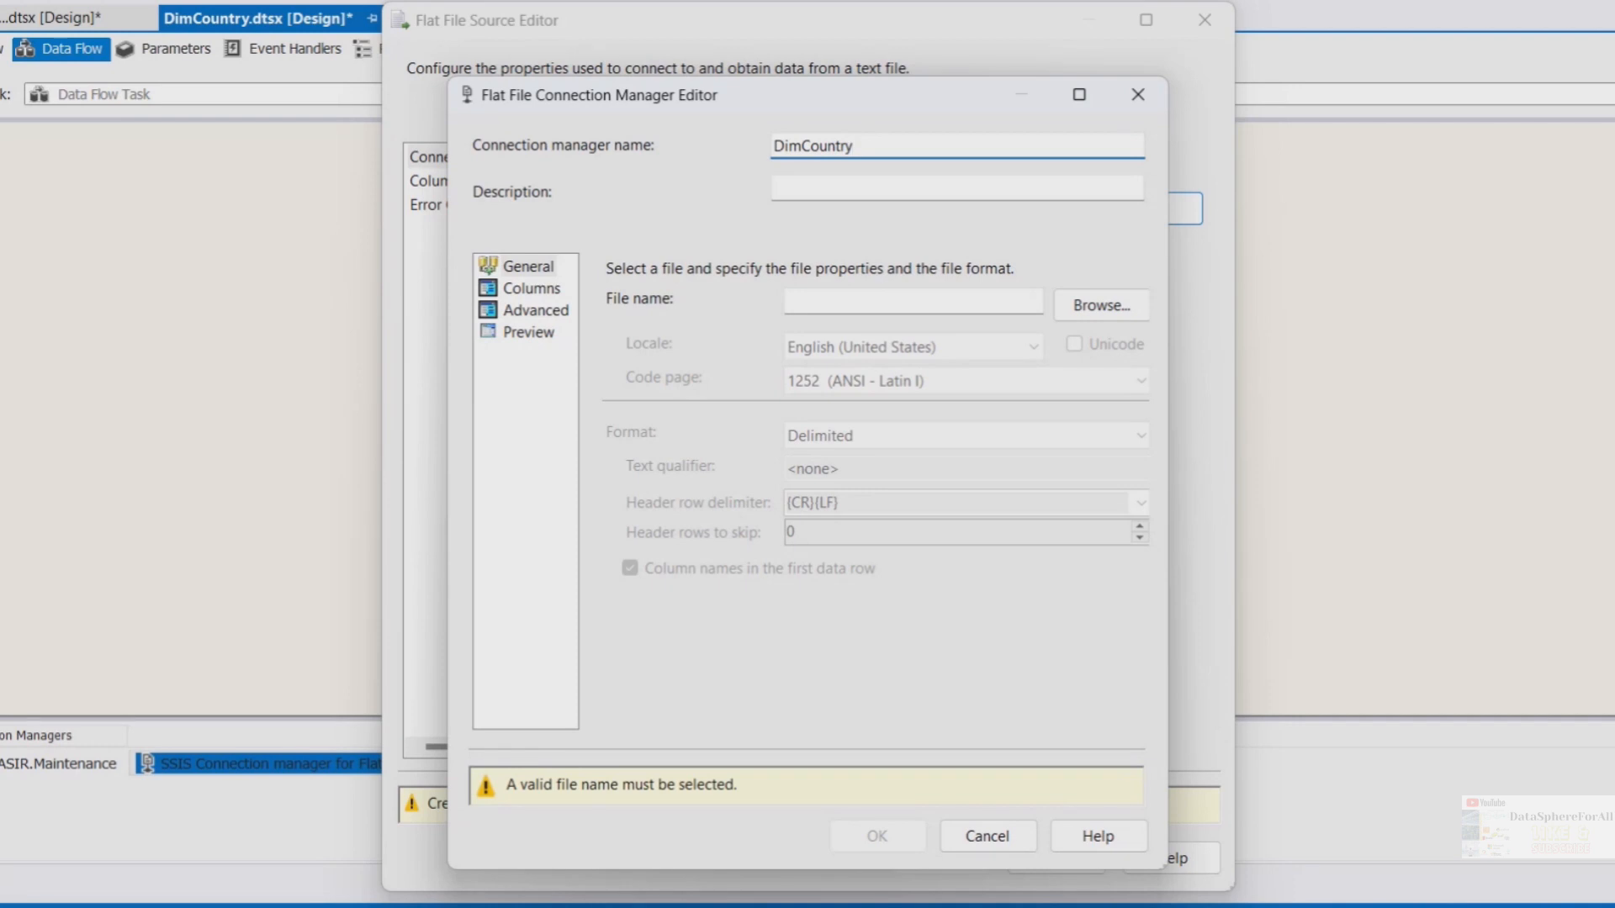
# Browse to the COURSES > MSBI > Lab2 folder, showing all files, and select DimCountry.csv as the connection's file
pyautogui.click(1076, 301)
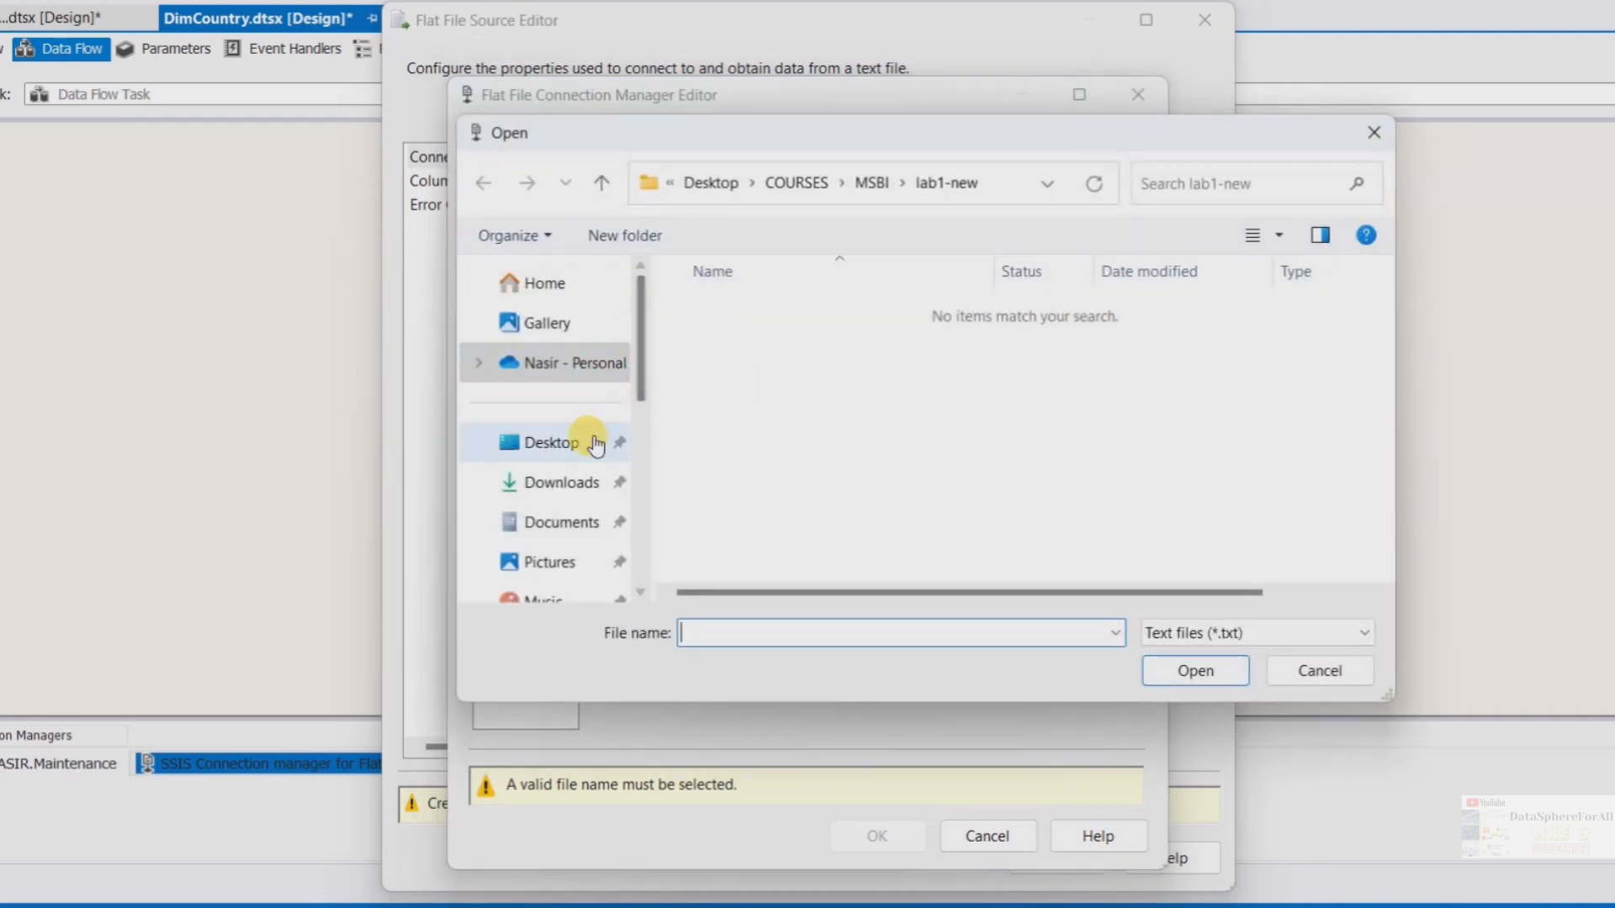
pyautogui.click(594, 444)
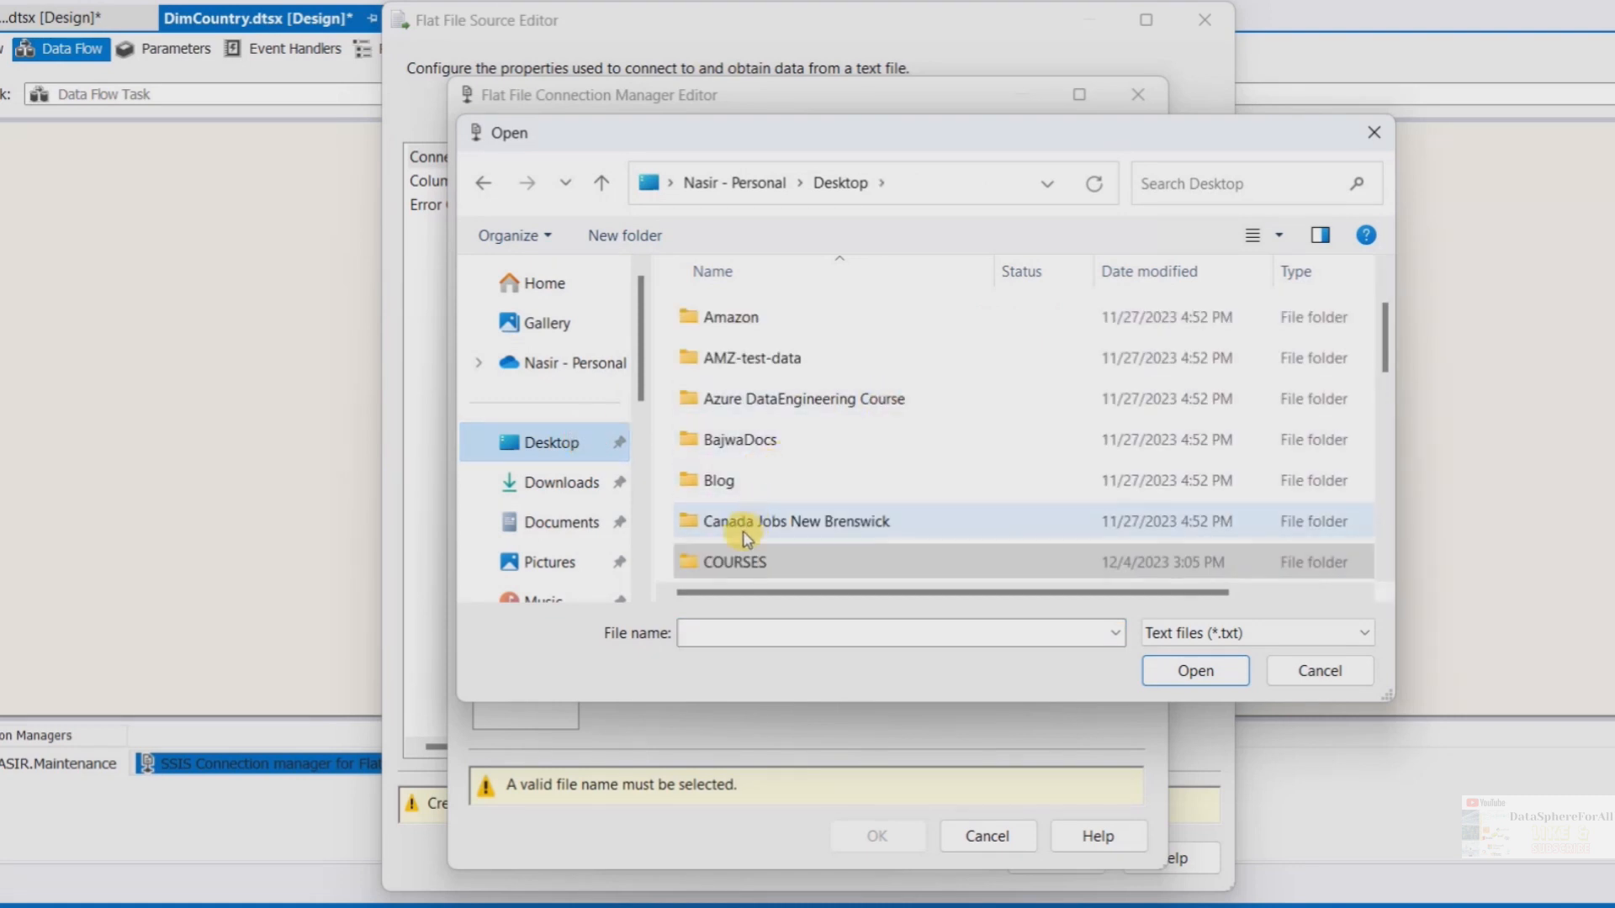
pyautogui.doubleClick(723, 559)
pyautogui.doubleClick(737, 360)
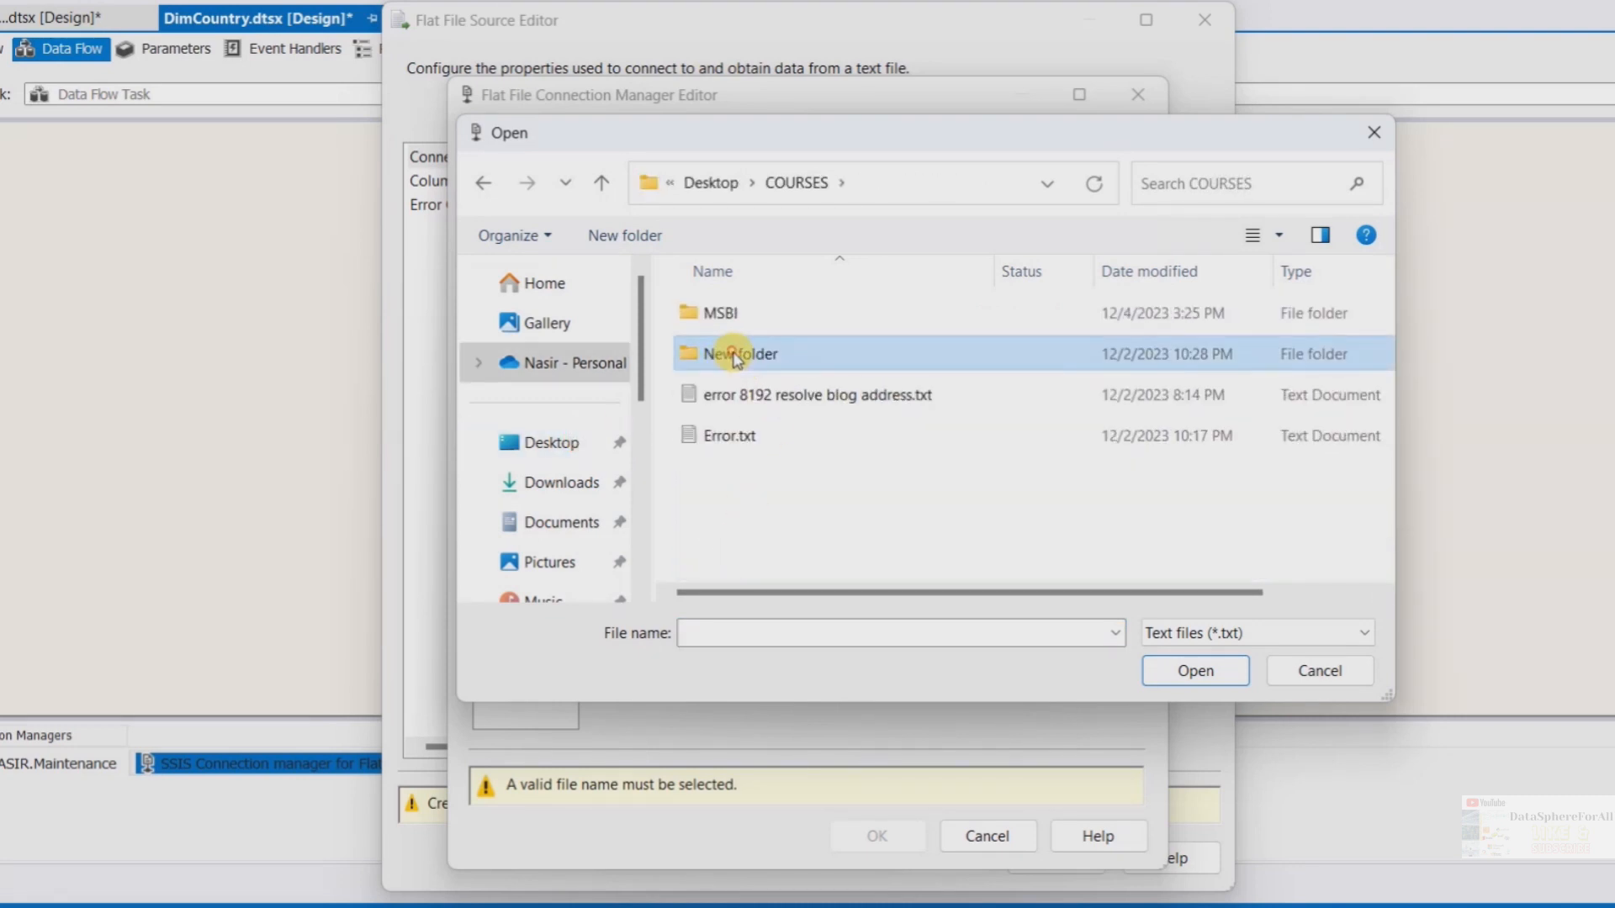
pyautogui.click(603, 181)
pyautogui.doubleClick(746, 311)
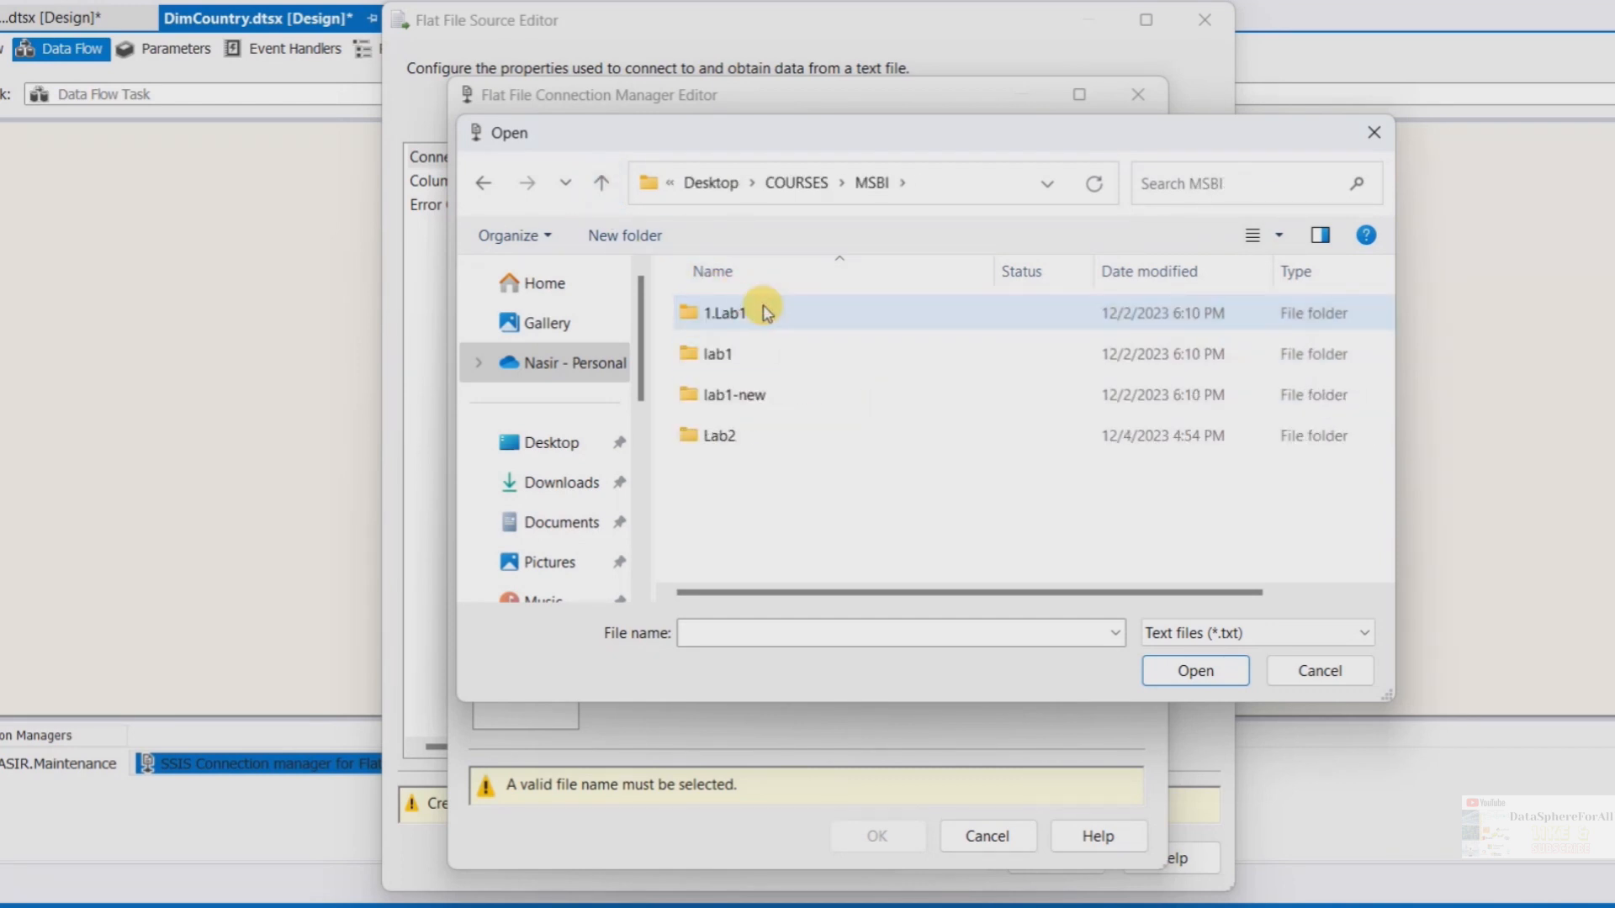
pyautogui.doubleClick(728, 437)
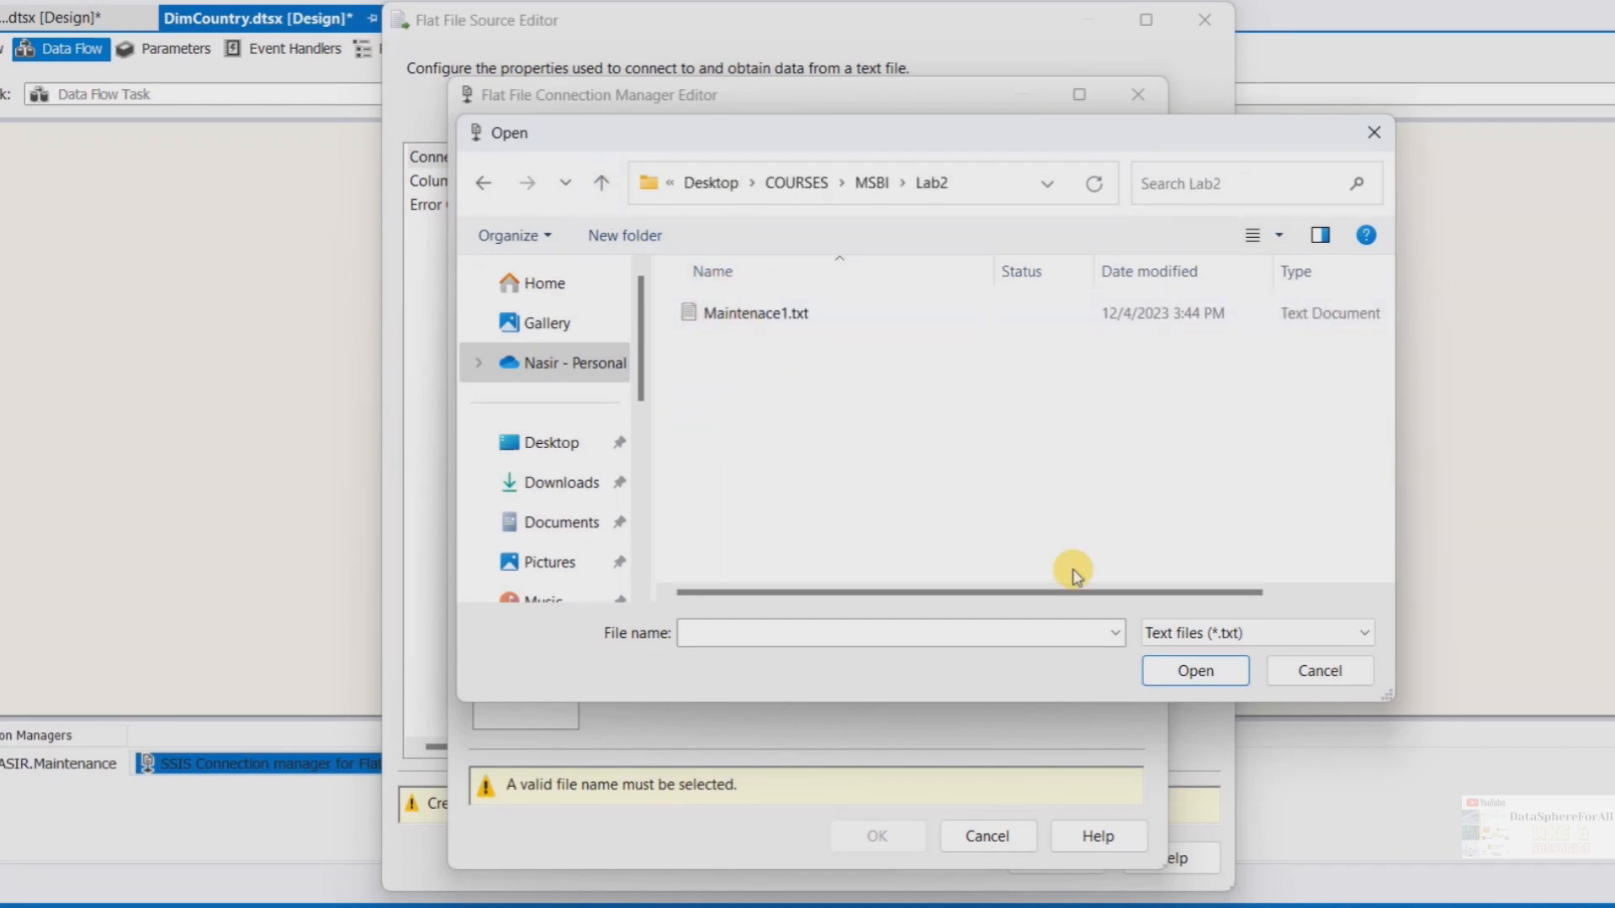
pyautogui.click(1199, 633)
pyautogui.click(1188, 698)
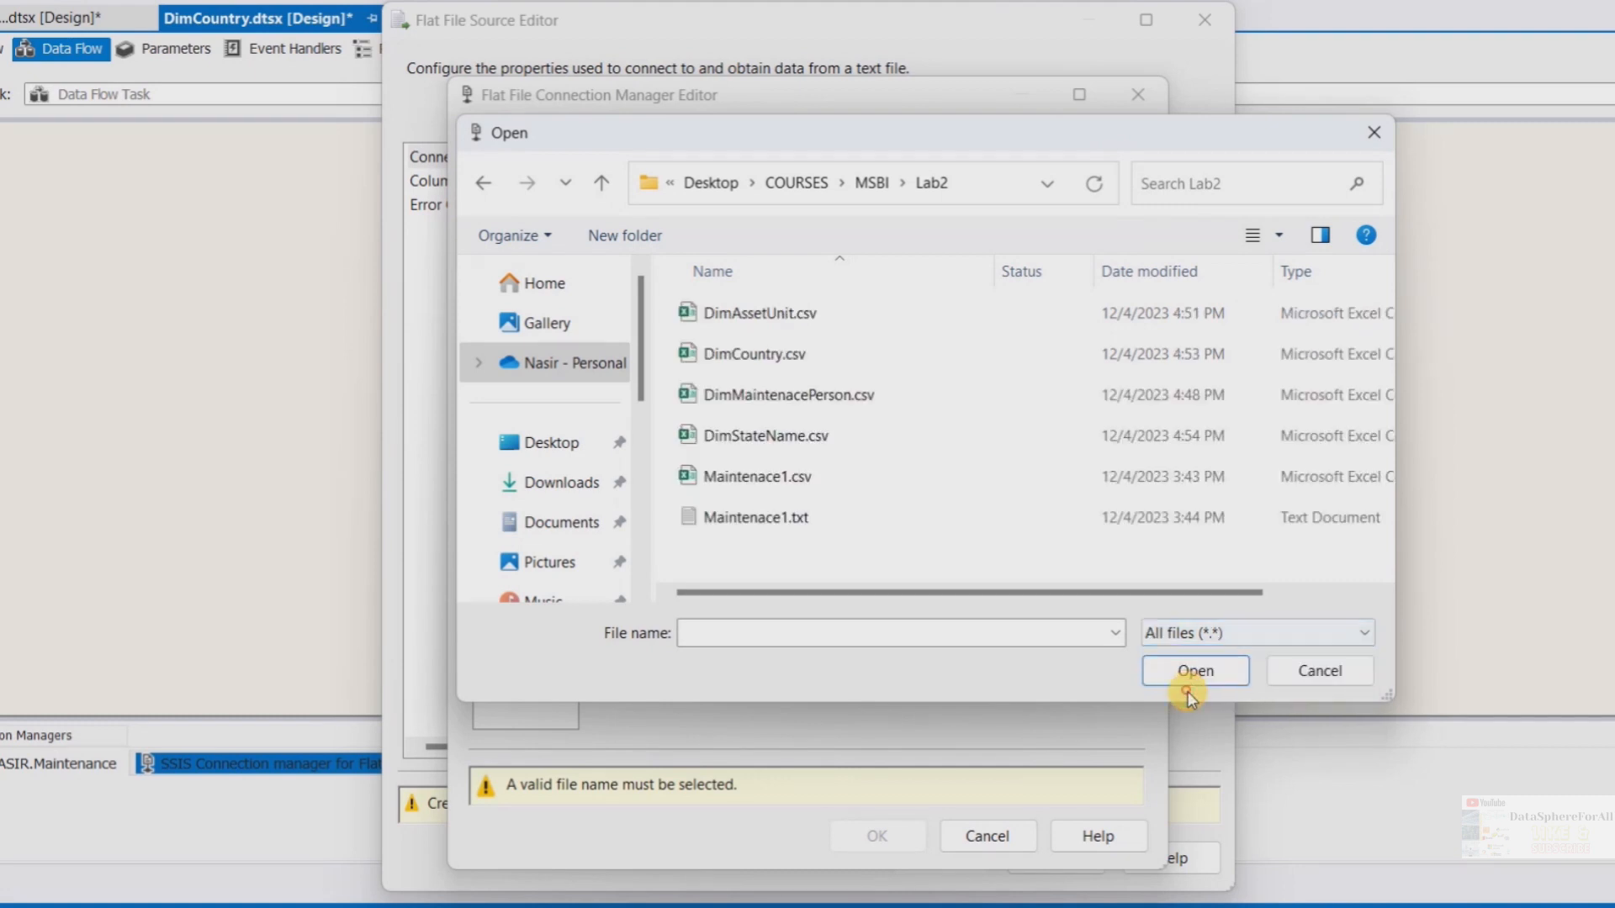
pyautogui.click(823, 354)
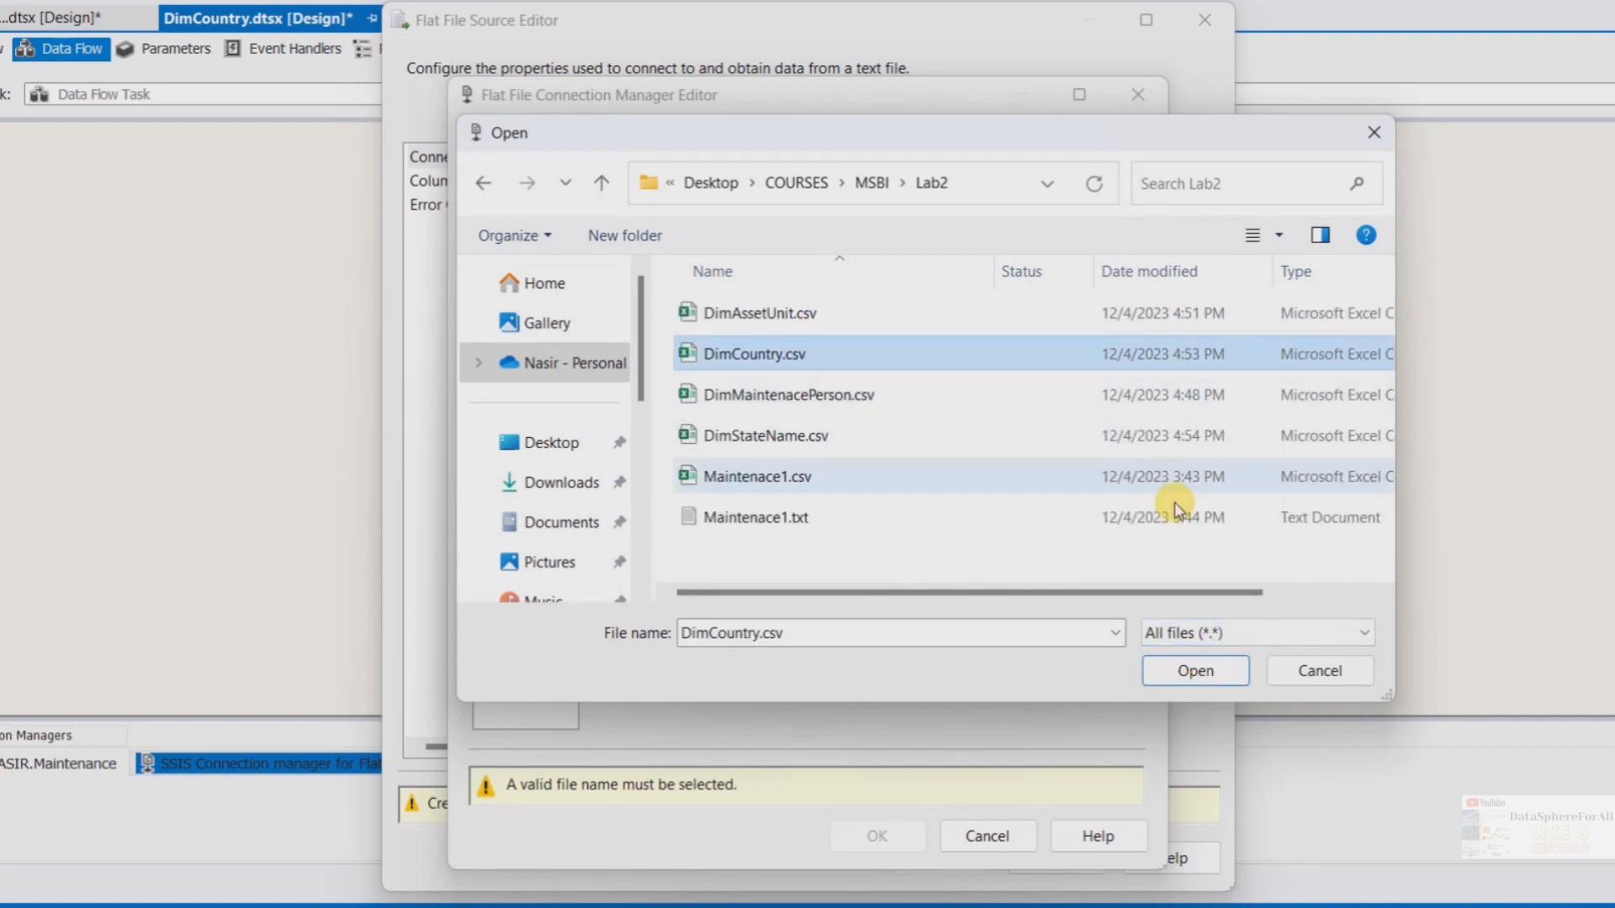
pyautogui.click(1184, 683)
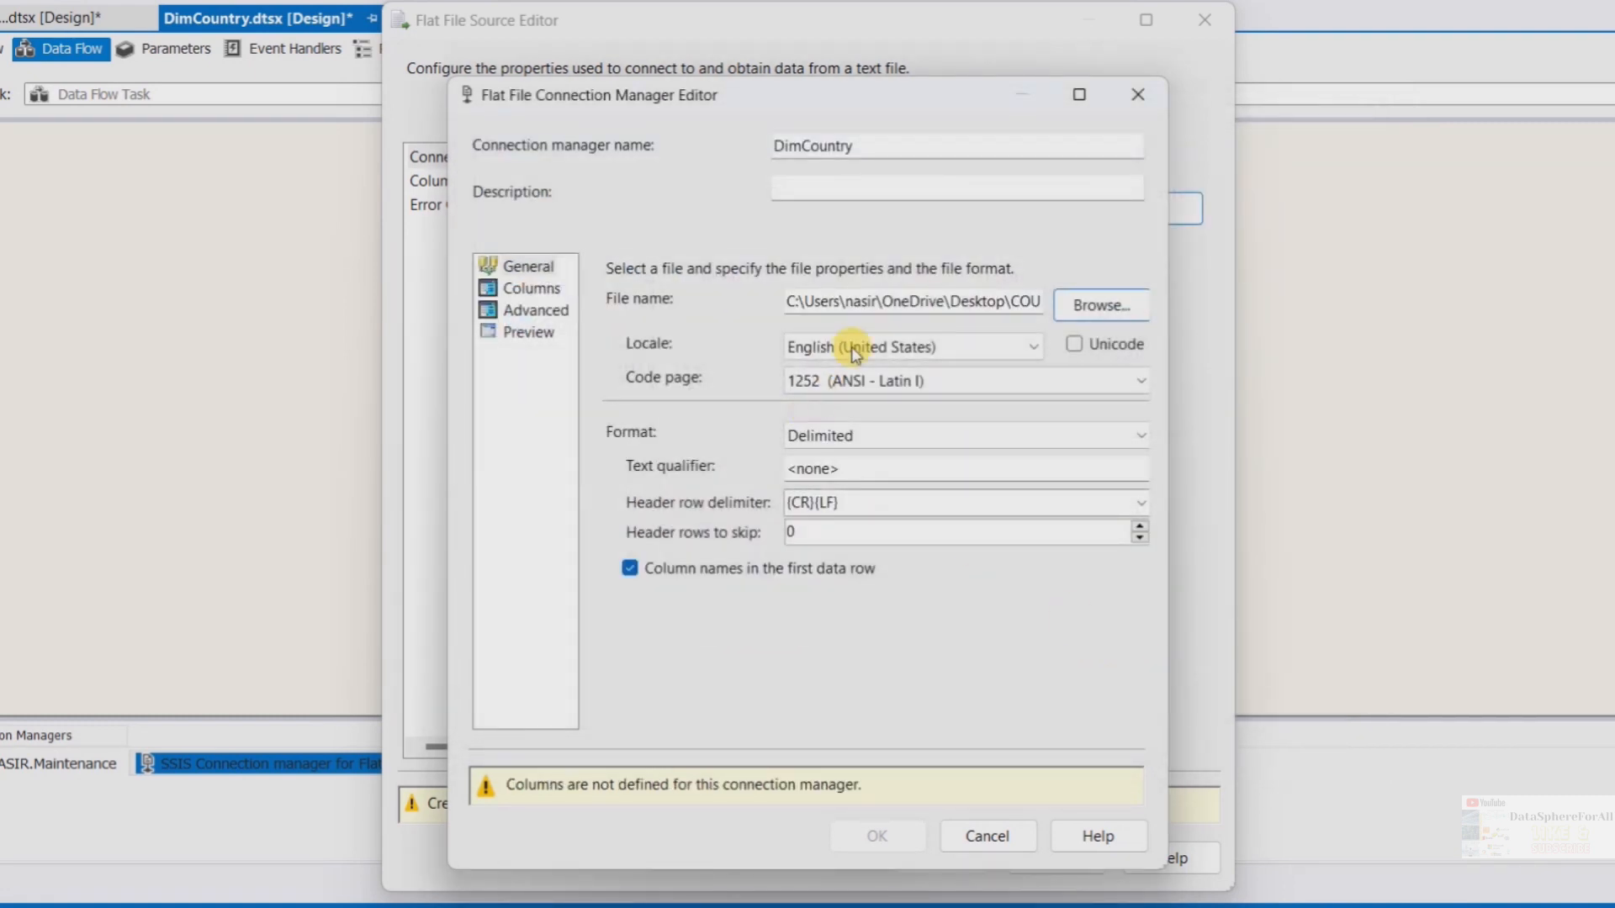
# Review the connection's Columns, Advanced and Preview pages, then confirm the DimCountry connection manager
pyautogui.click(530, 288)
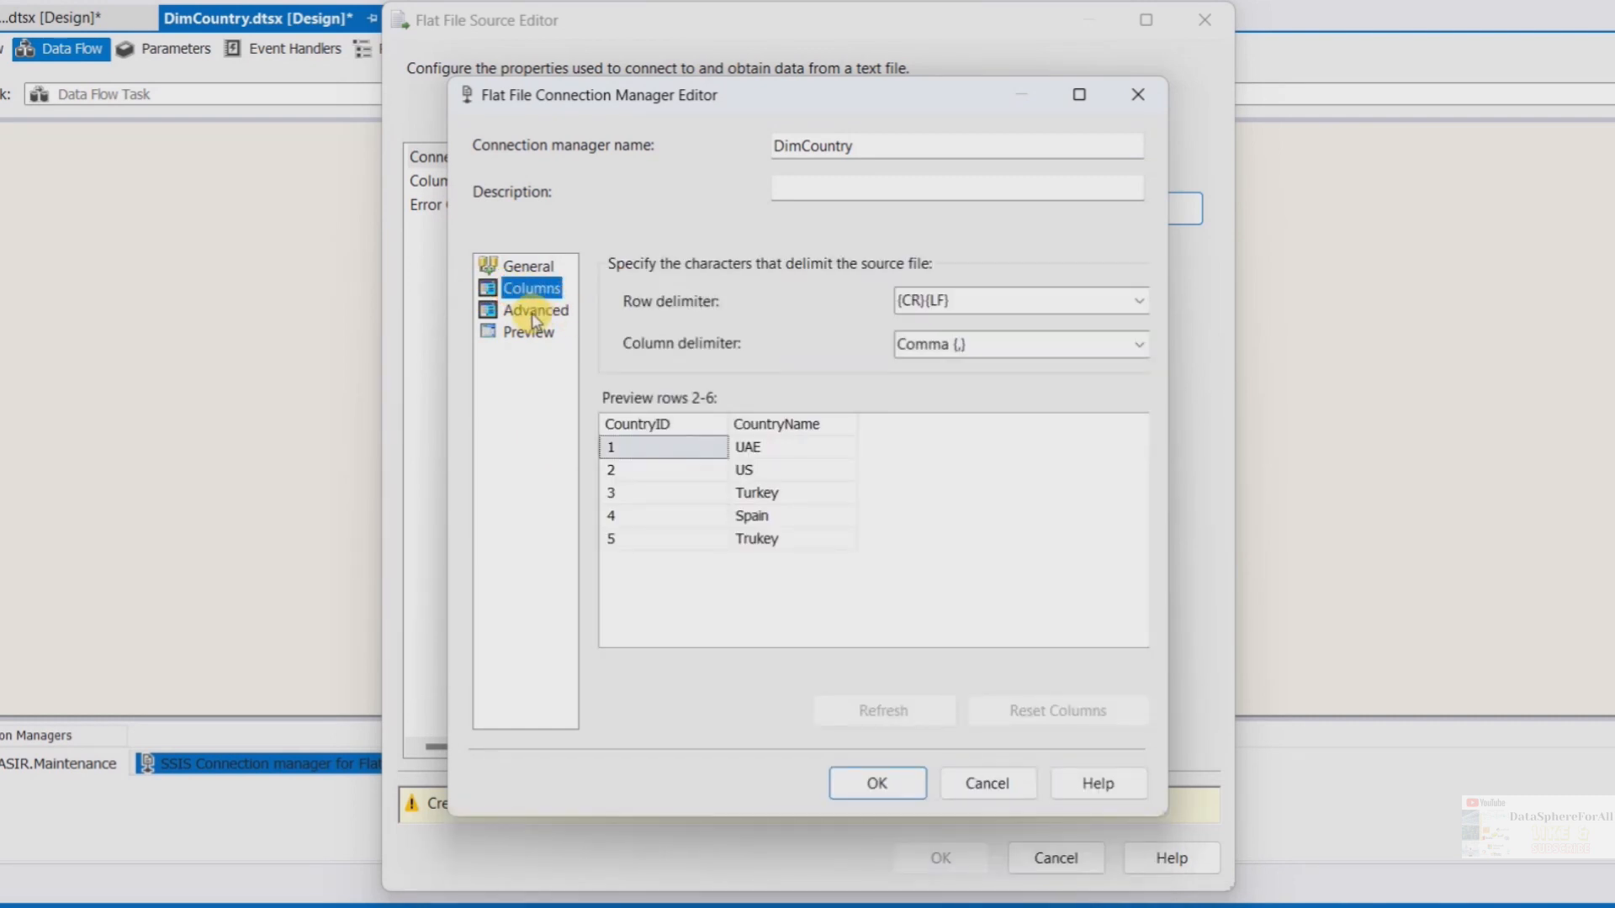
pyautogui.click(532, 315)
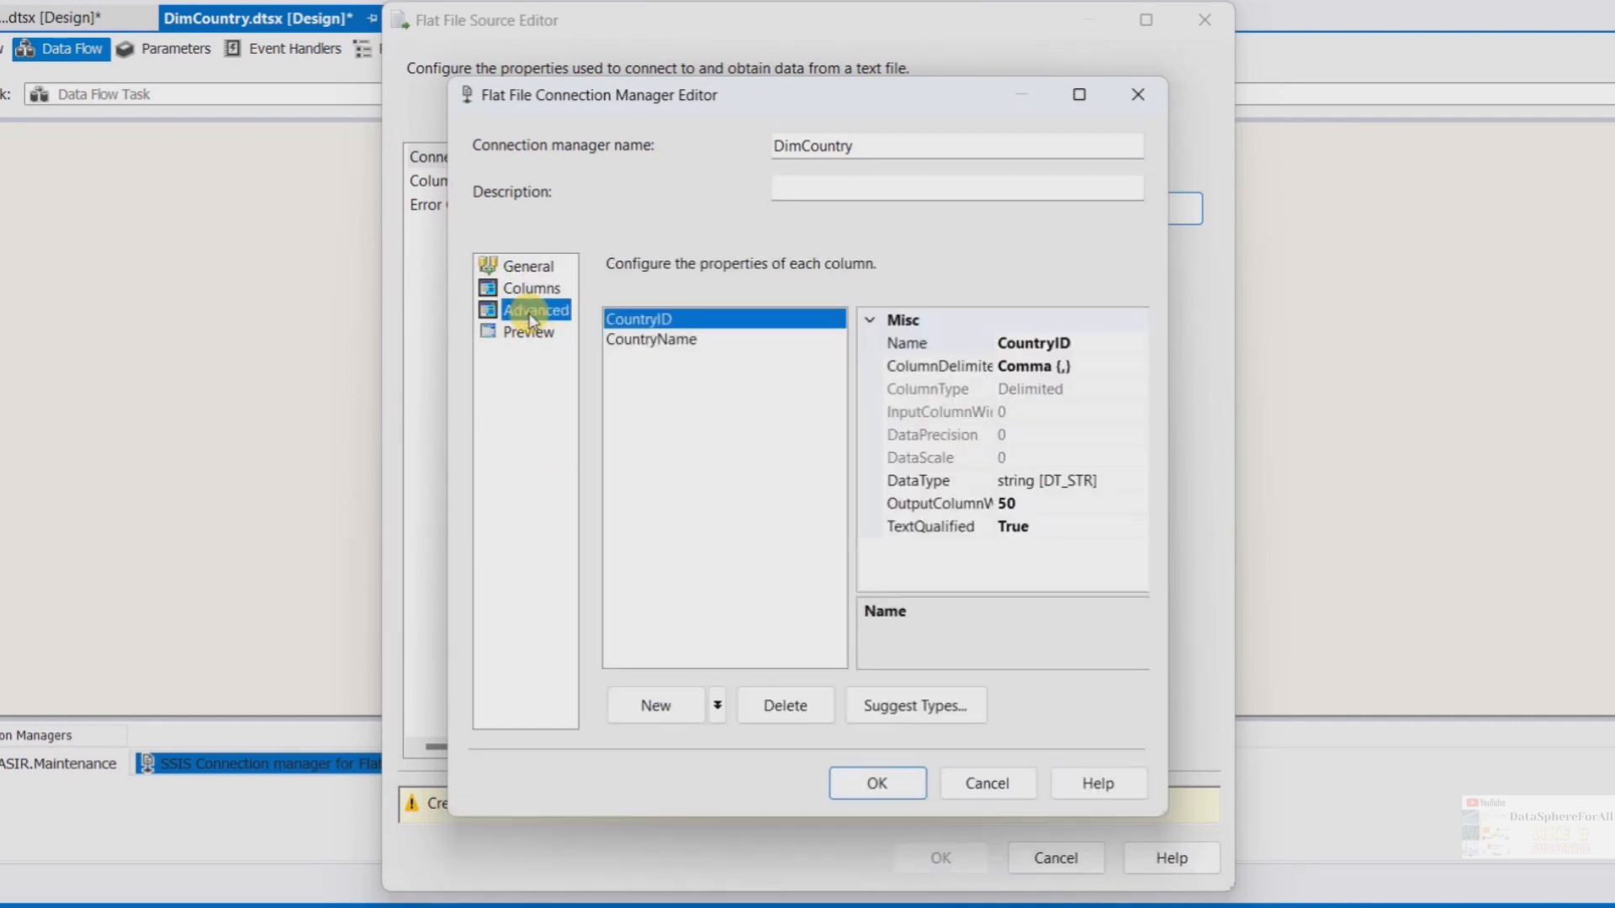
pyautogui.click(528, 333)
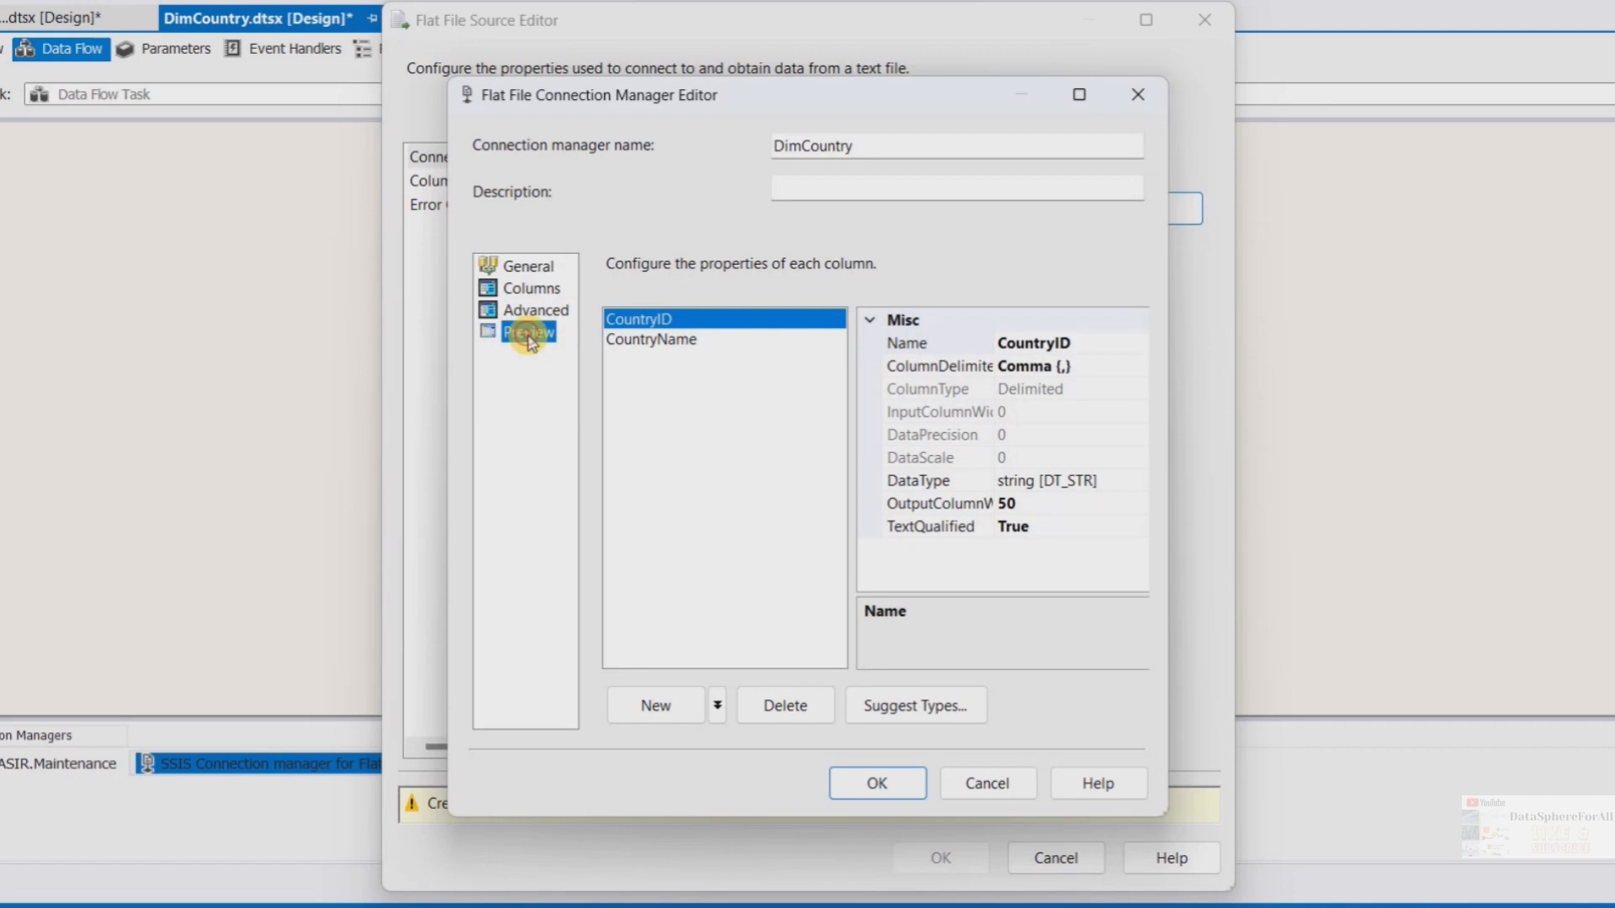
pyautogui.click(871, 797)
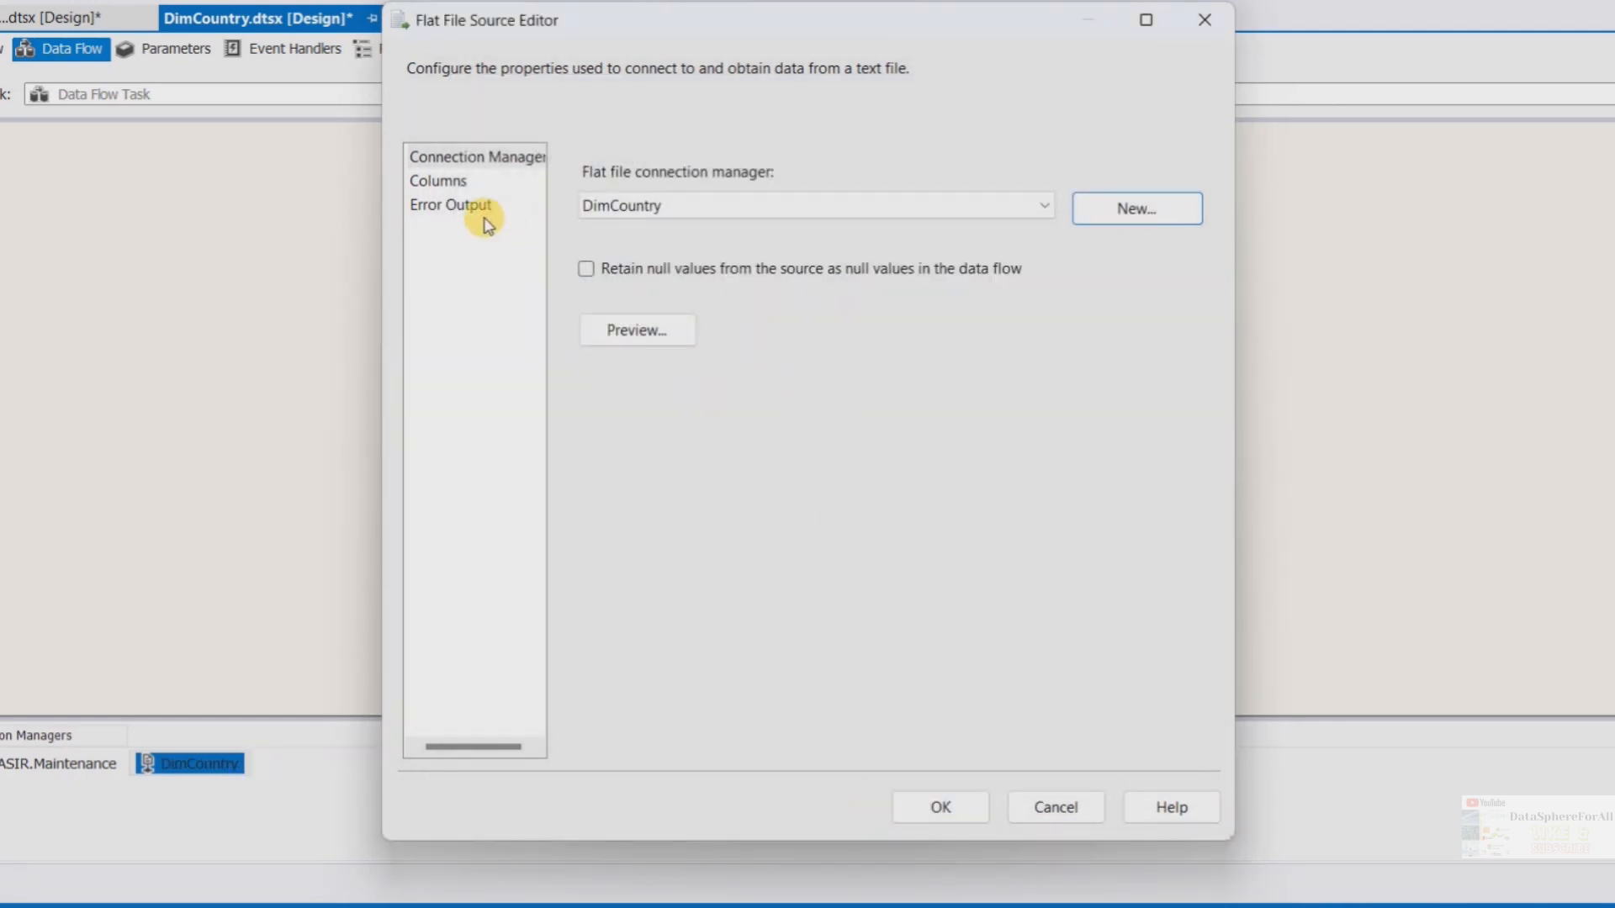
# Review the Flat File Source's columns and error output settings and confirm the source editor
pyautogui.click(446, 182)
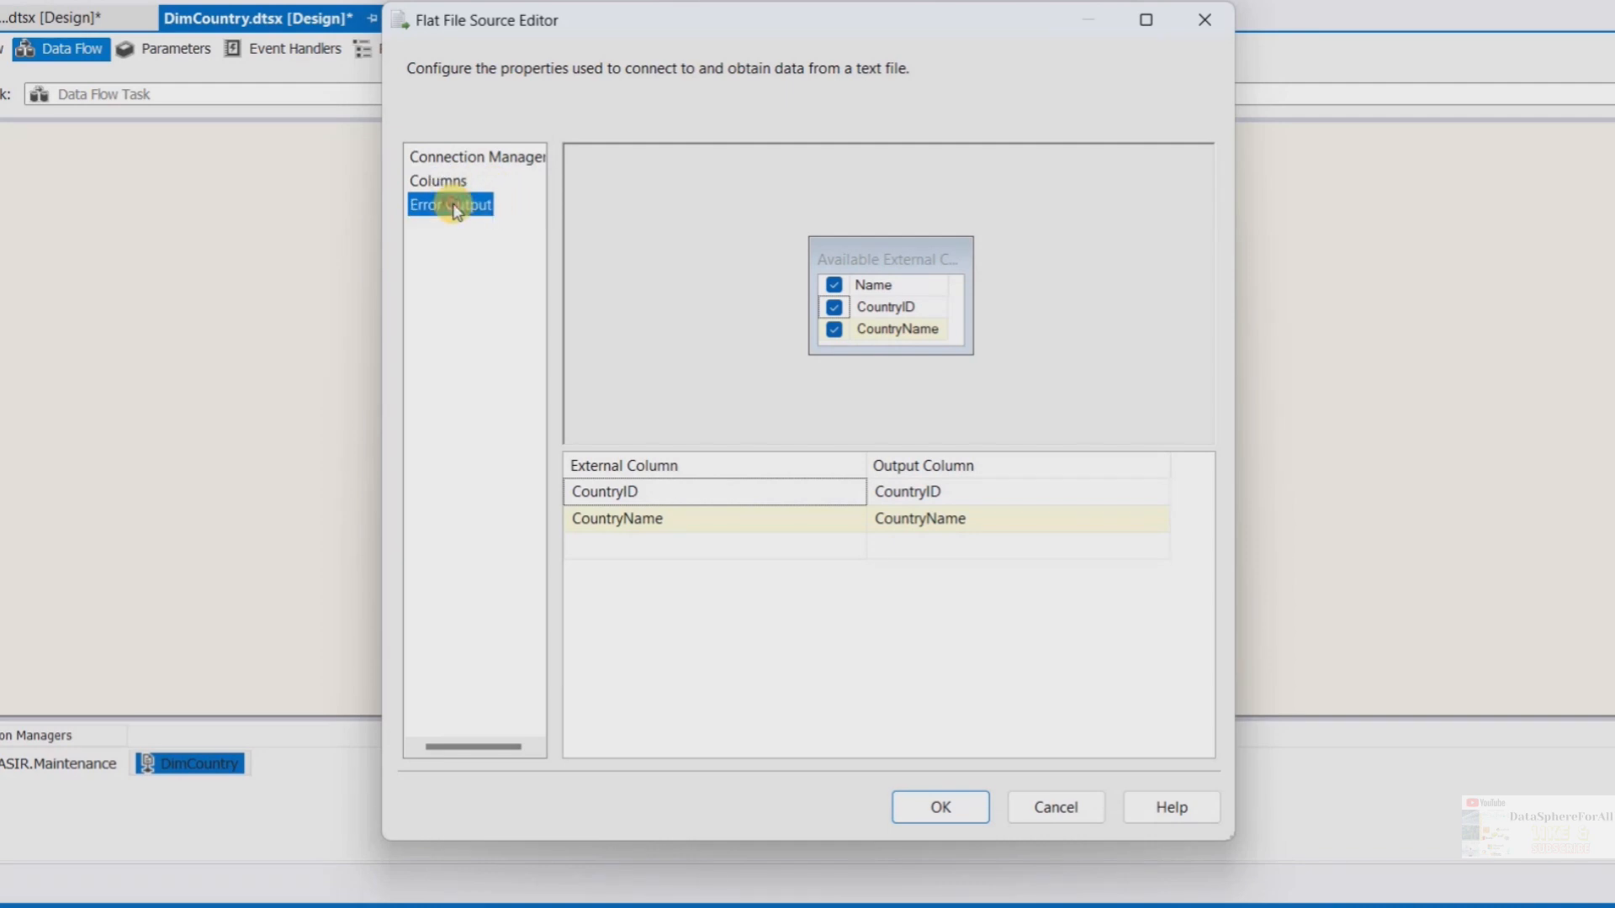
pyautogui.click(452, 207)
pyautogui.click(446, 157)
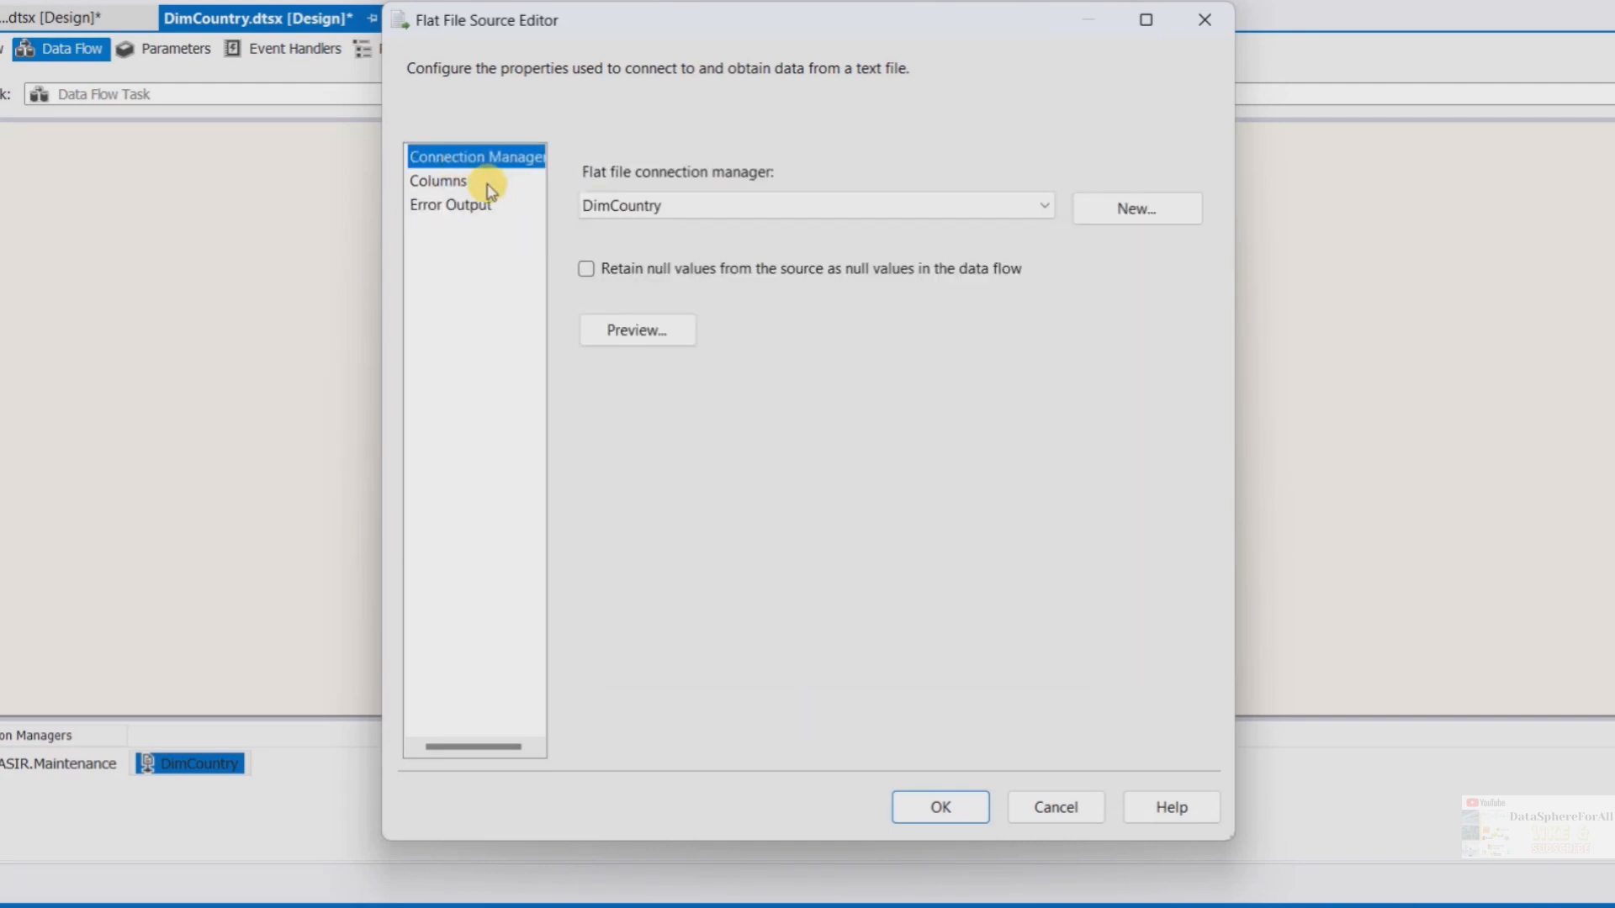
pyautogui.click(441, 180)
pyautogui.click(473, 207)
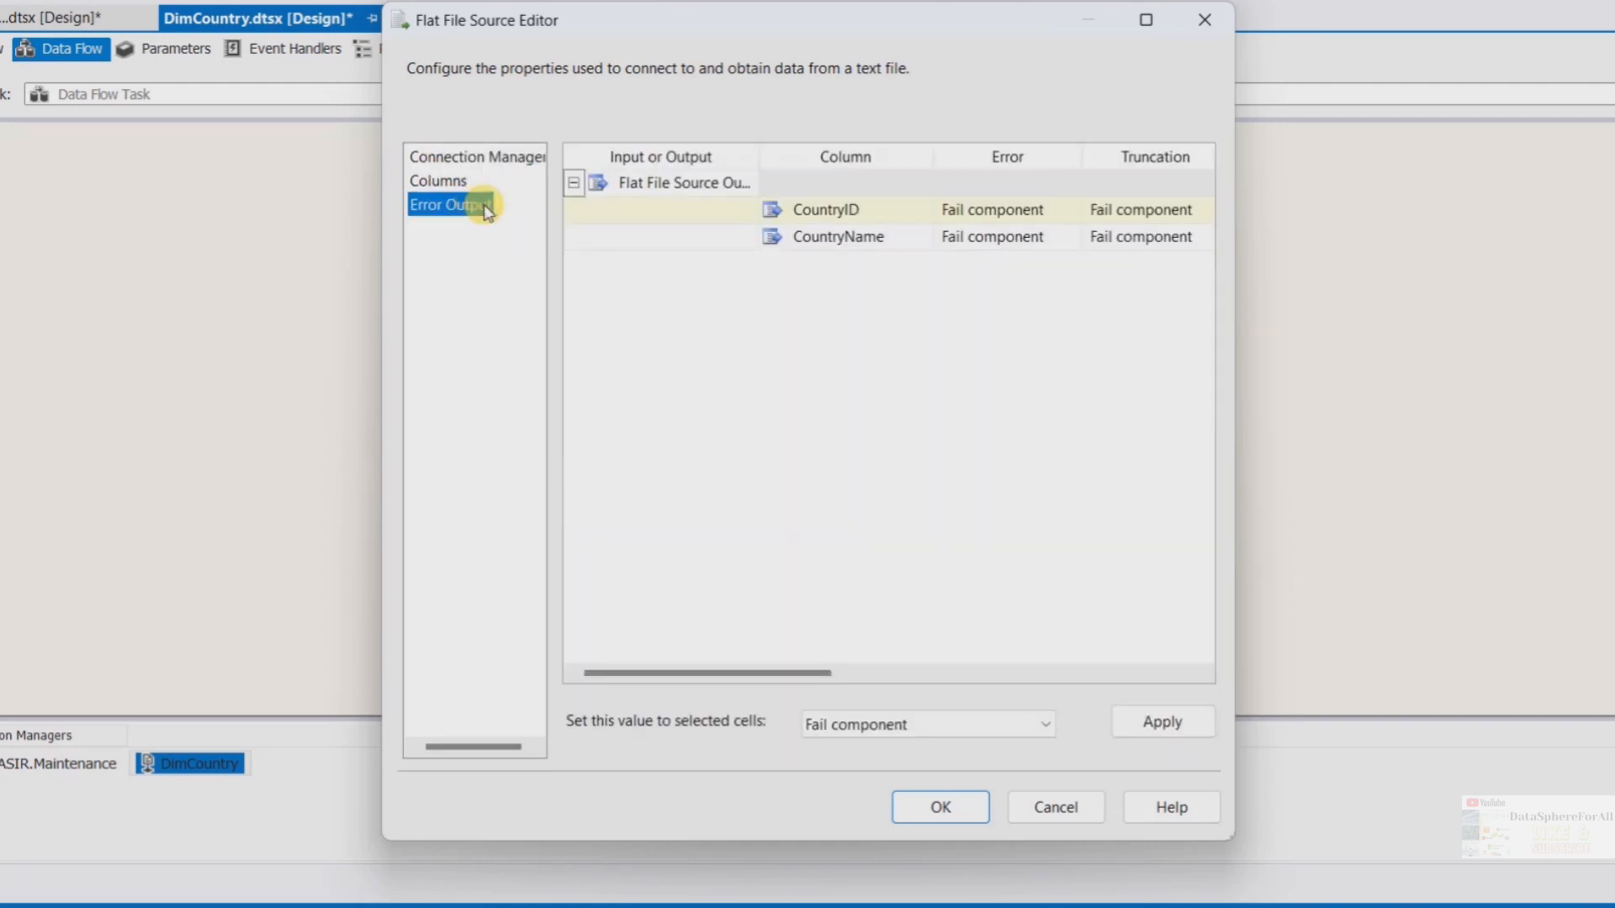
pyautogui.click(933, 814)
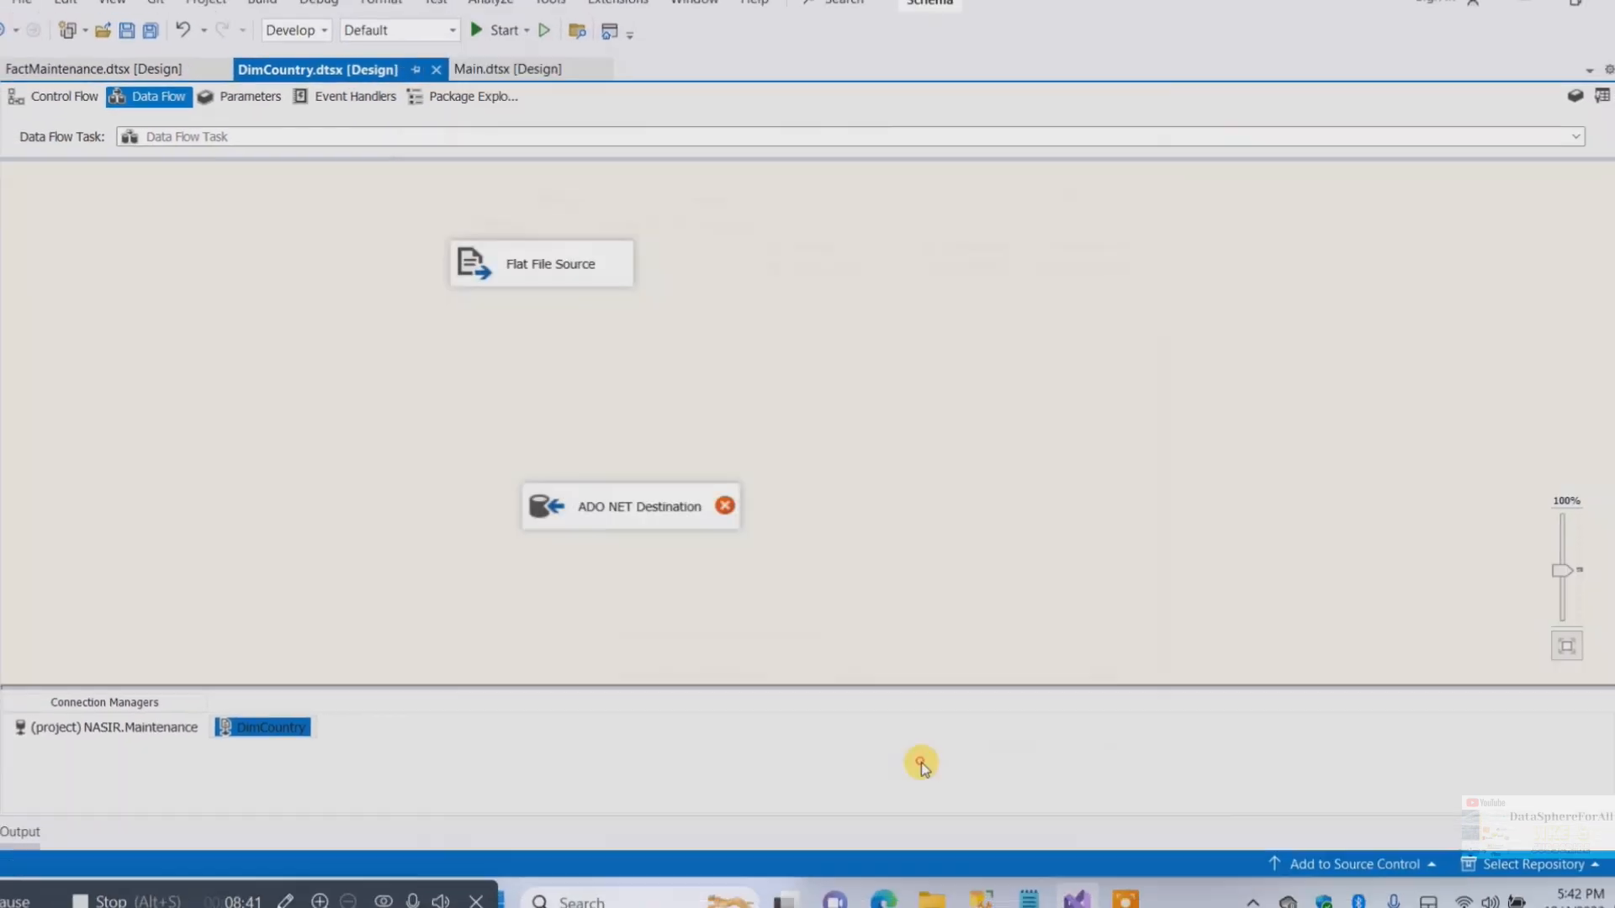
# Connect the Flat File Source's output to the ADO NET Destination and rename the source DimCountry Source
pyautogui.click(596, 285)
pyautogui.moveTo(565, 322); pyautogui.dragTo(634, 508)
pyautogui.click(573, 276)
pyautogui.click(573, 277)
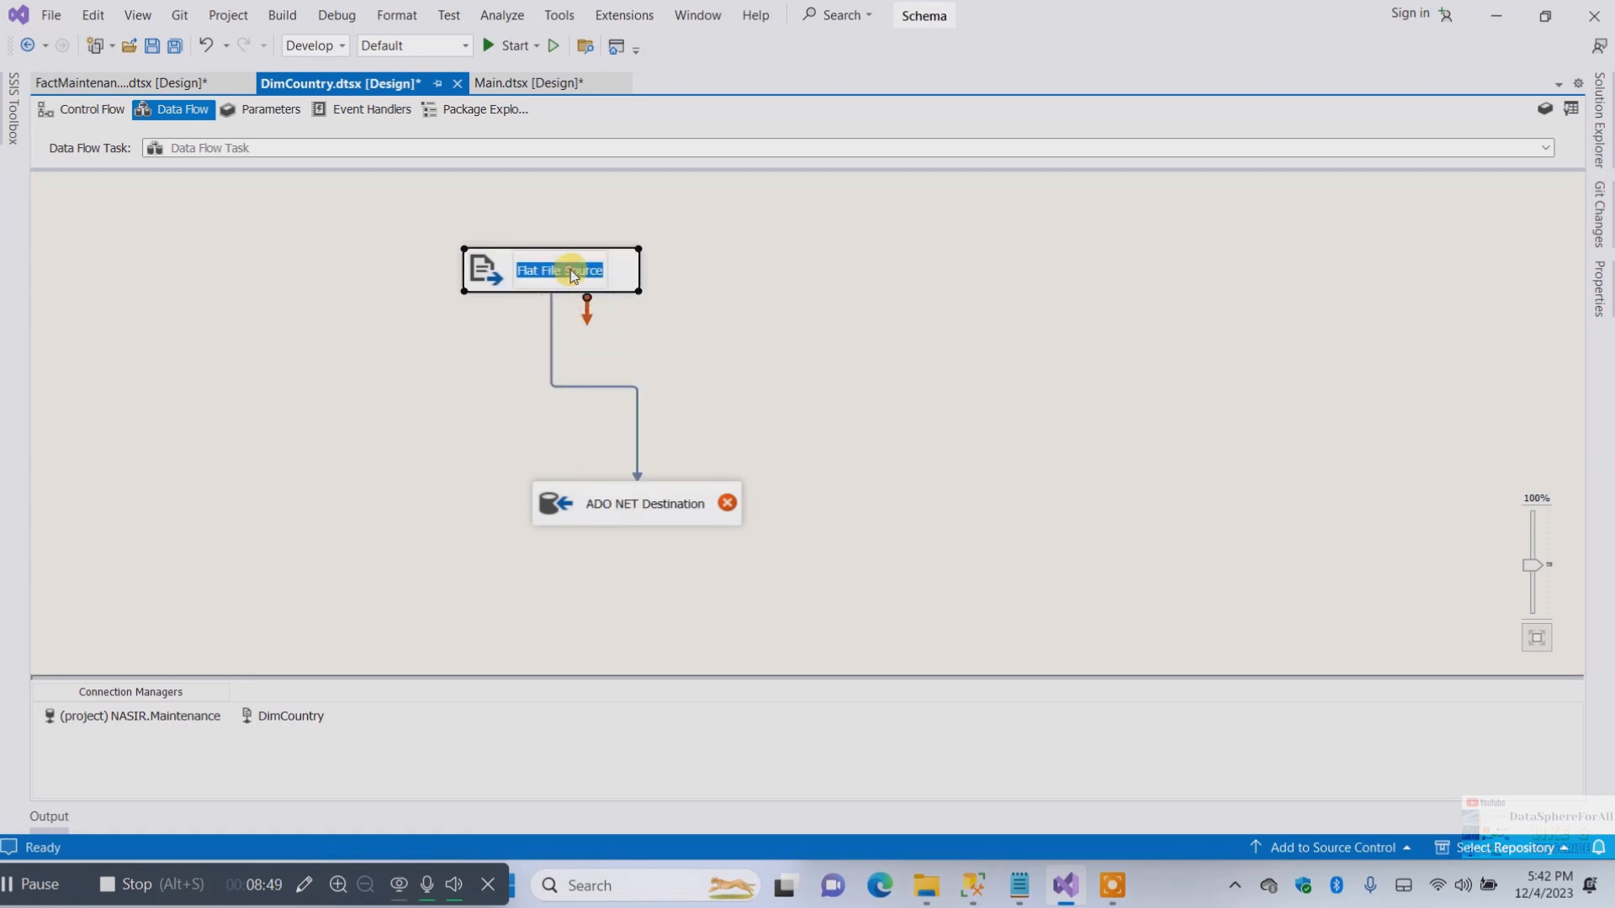
pyautogui.write('DimCountry Source')
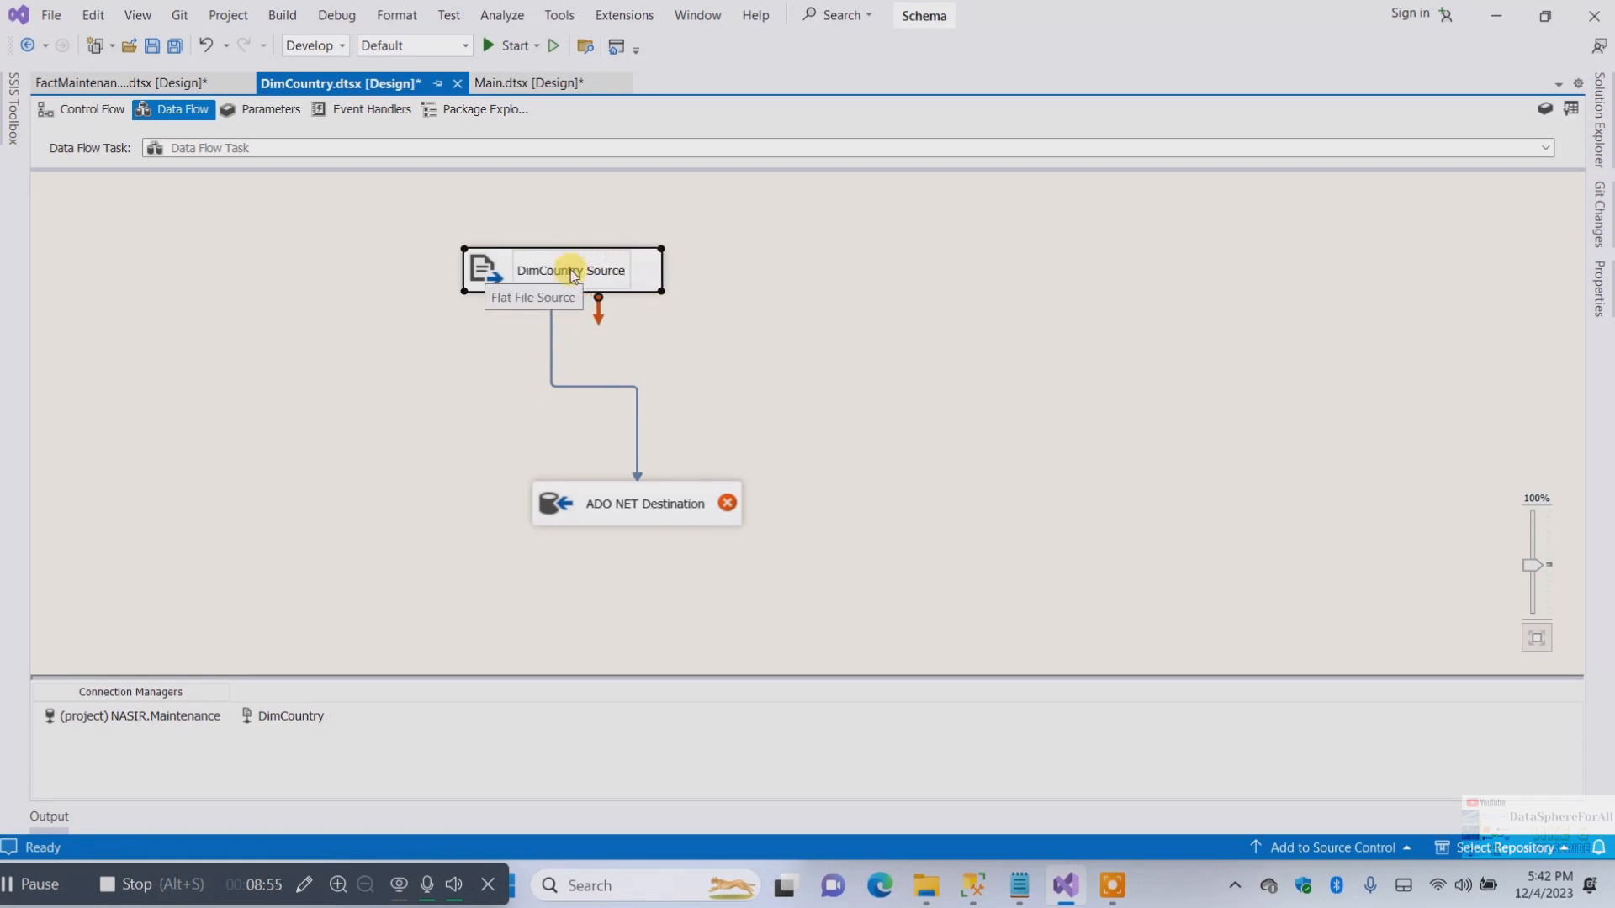
# Set the ADO NET Destination's table to "dbo"."DimCountry", review its mappings and error output, and confirm the editor
pyautogui.click(635, 502)
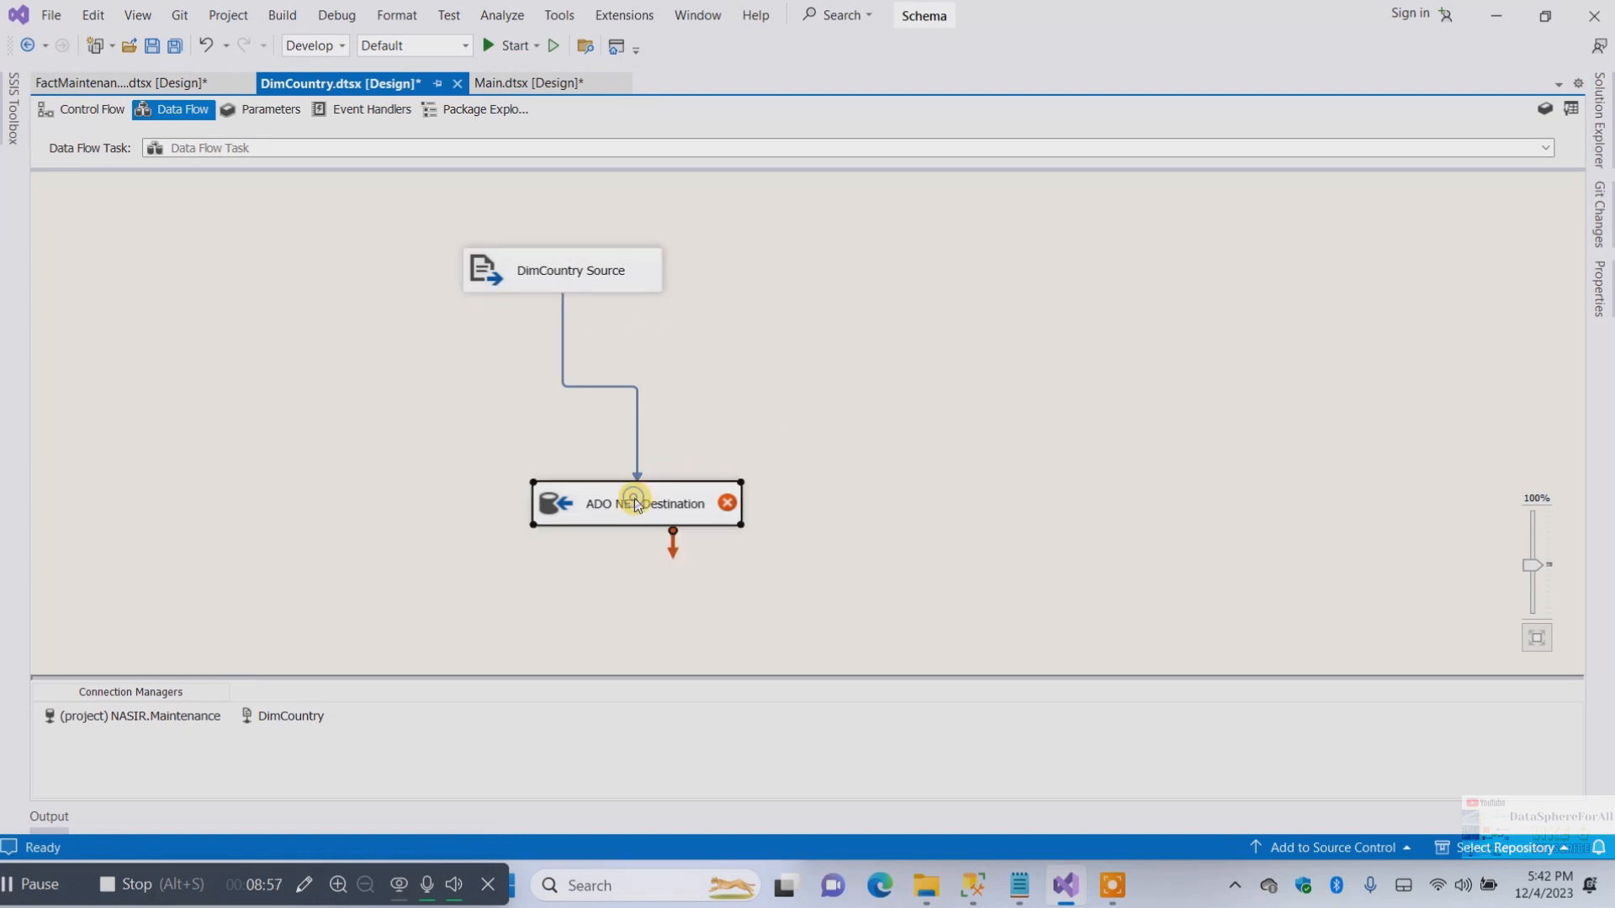
pyautogui.rightClick(635, 502)
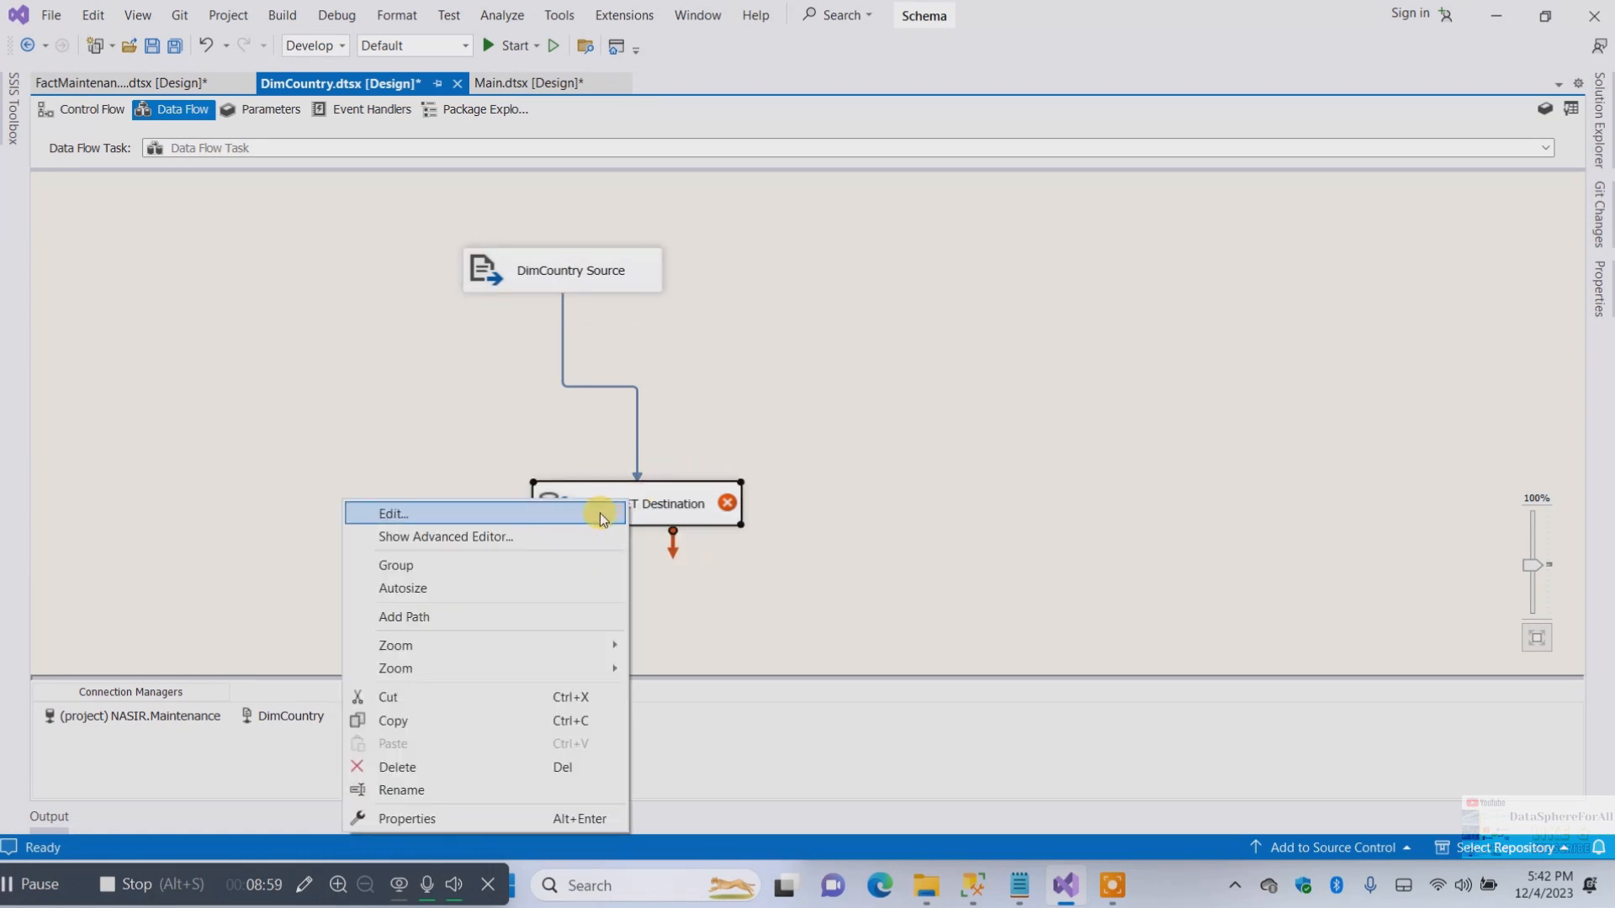
pyautogui.click(599, 513)
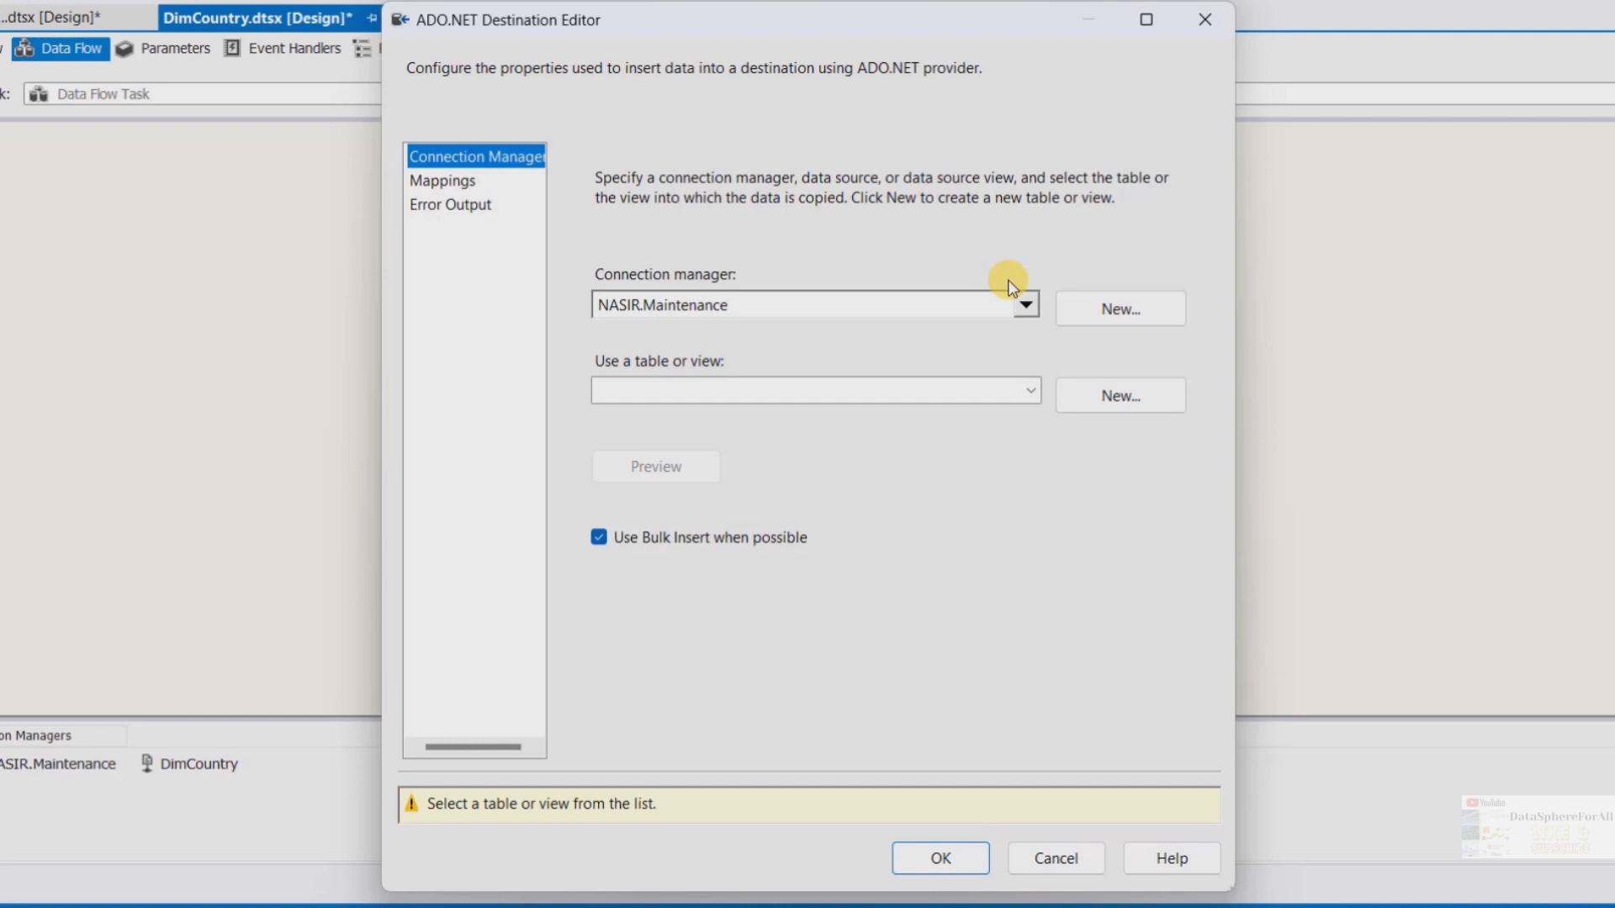
pyautogui.click(1032, 395)
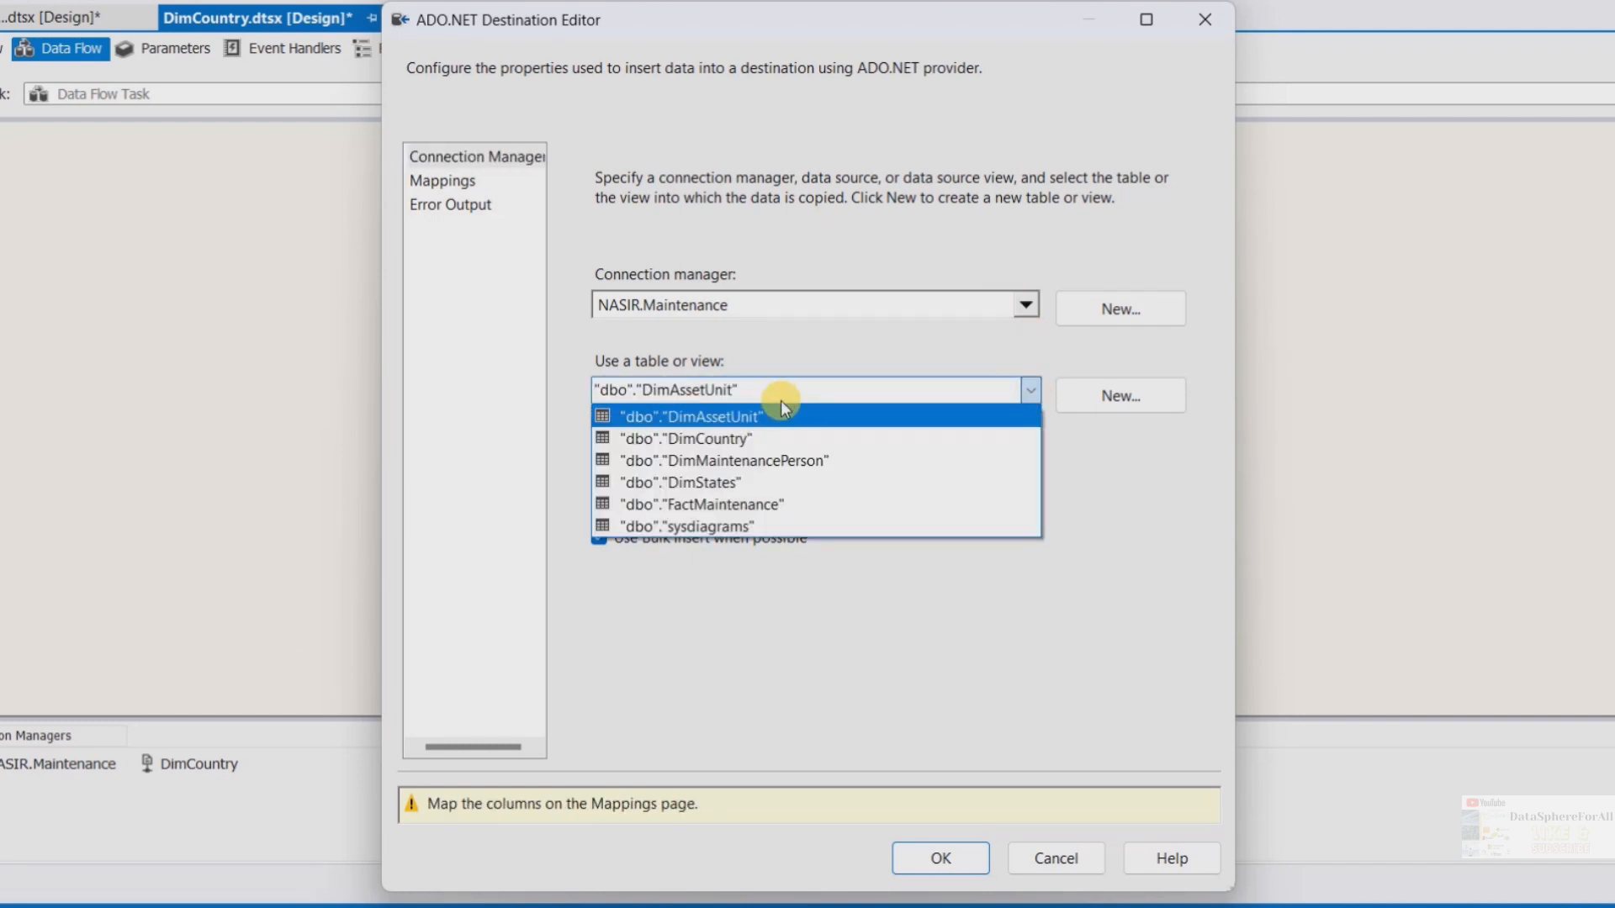
pyautogui.click(719, 439)
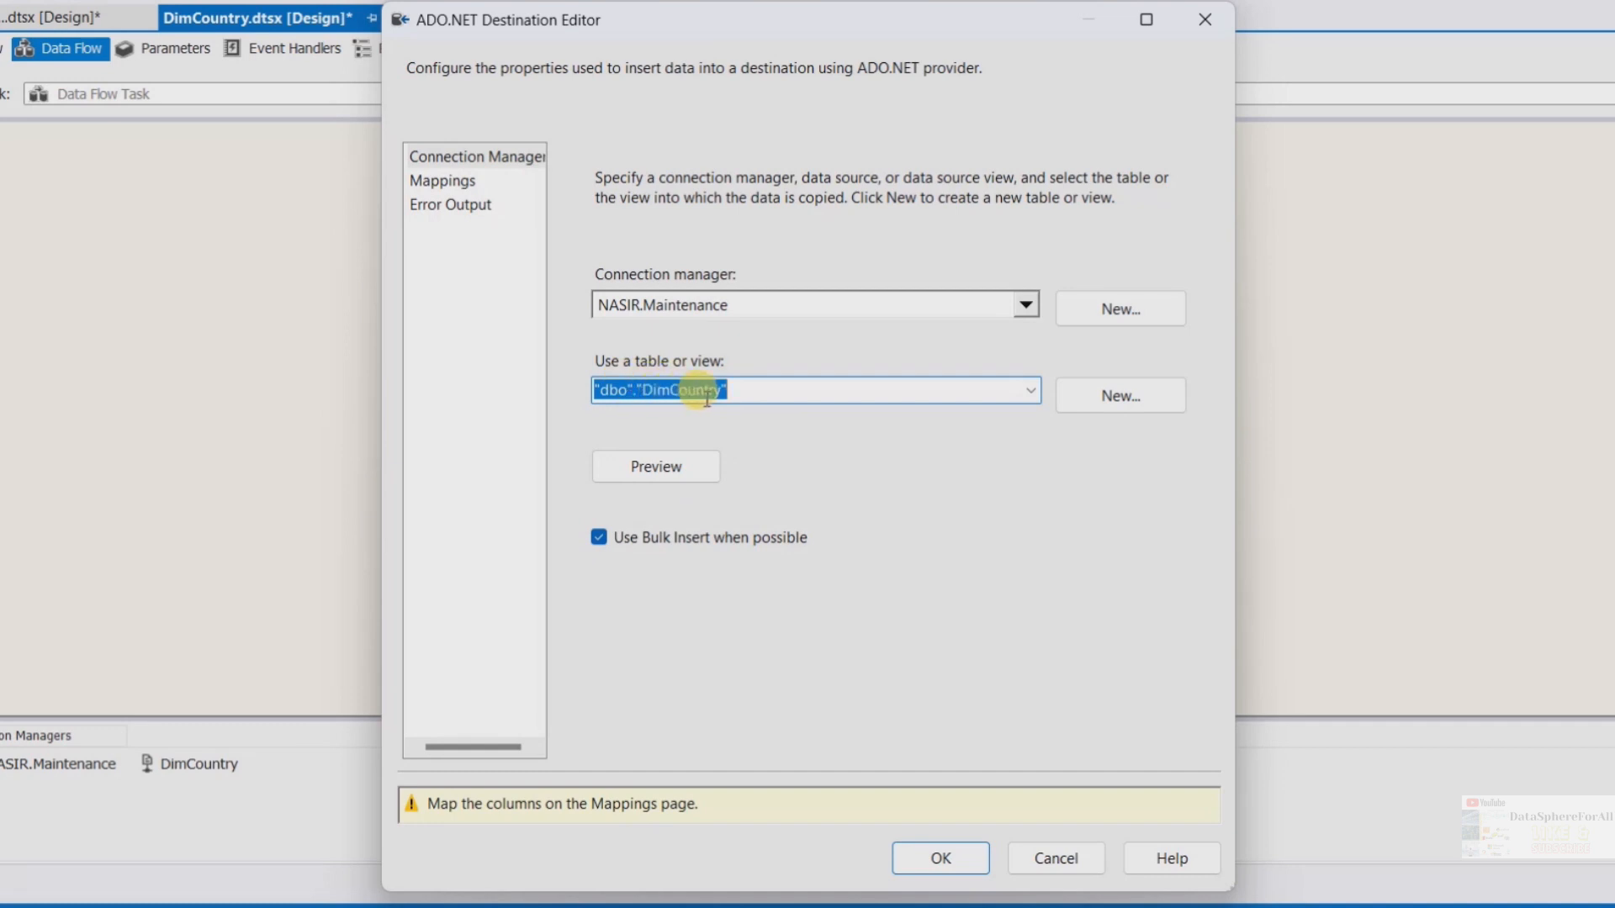
pyautogui.click(442, 180)
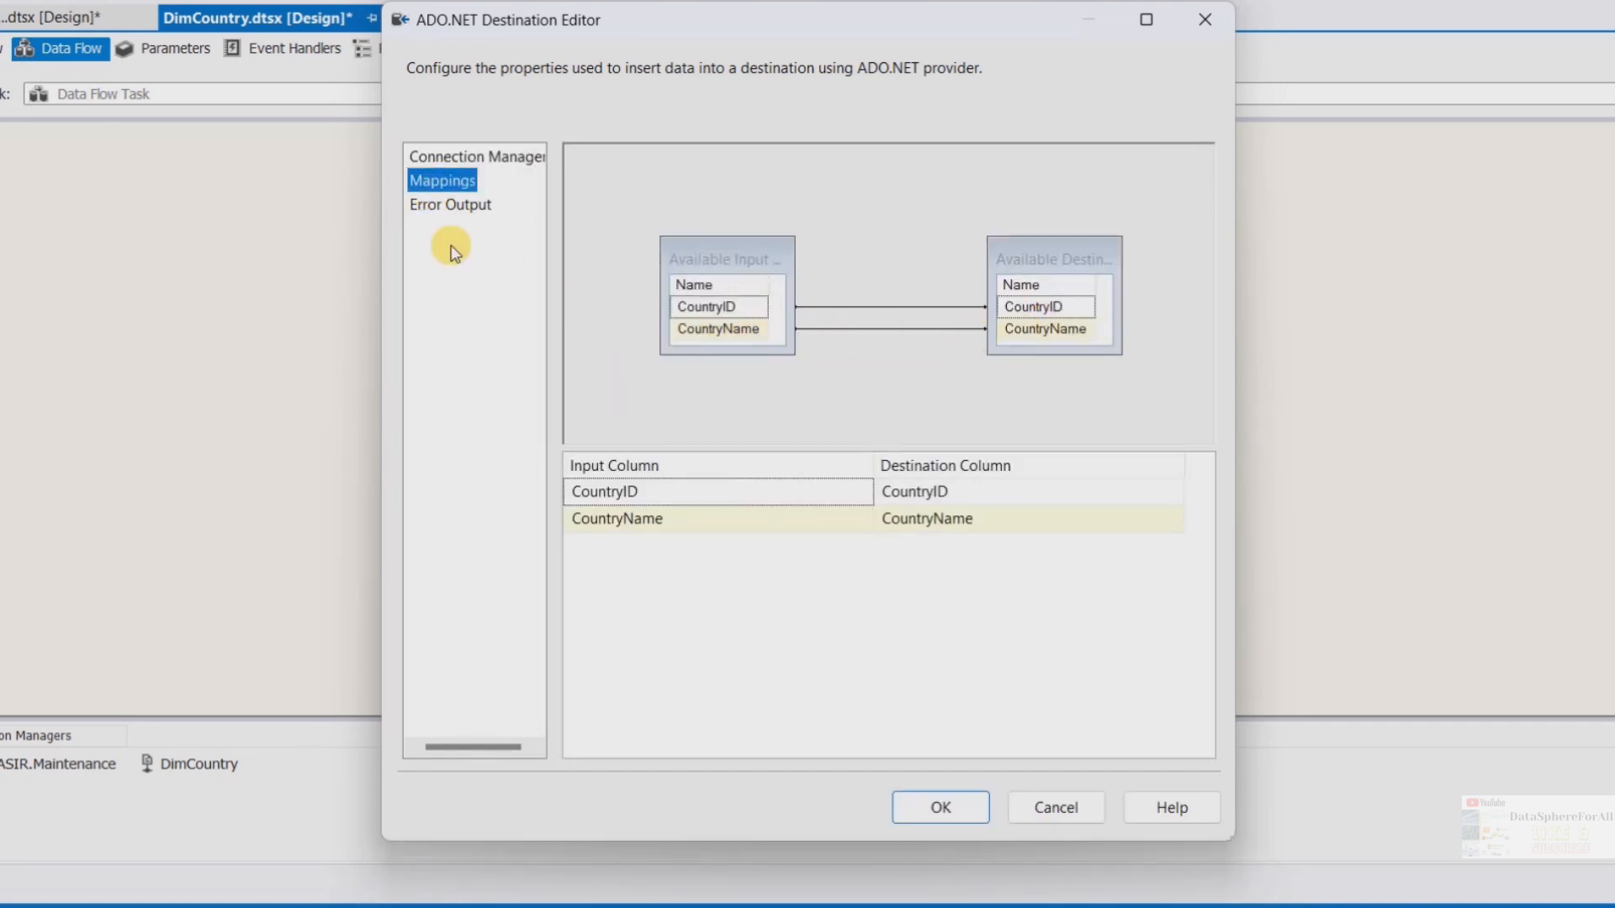
pyautogui.click(447, 206)
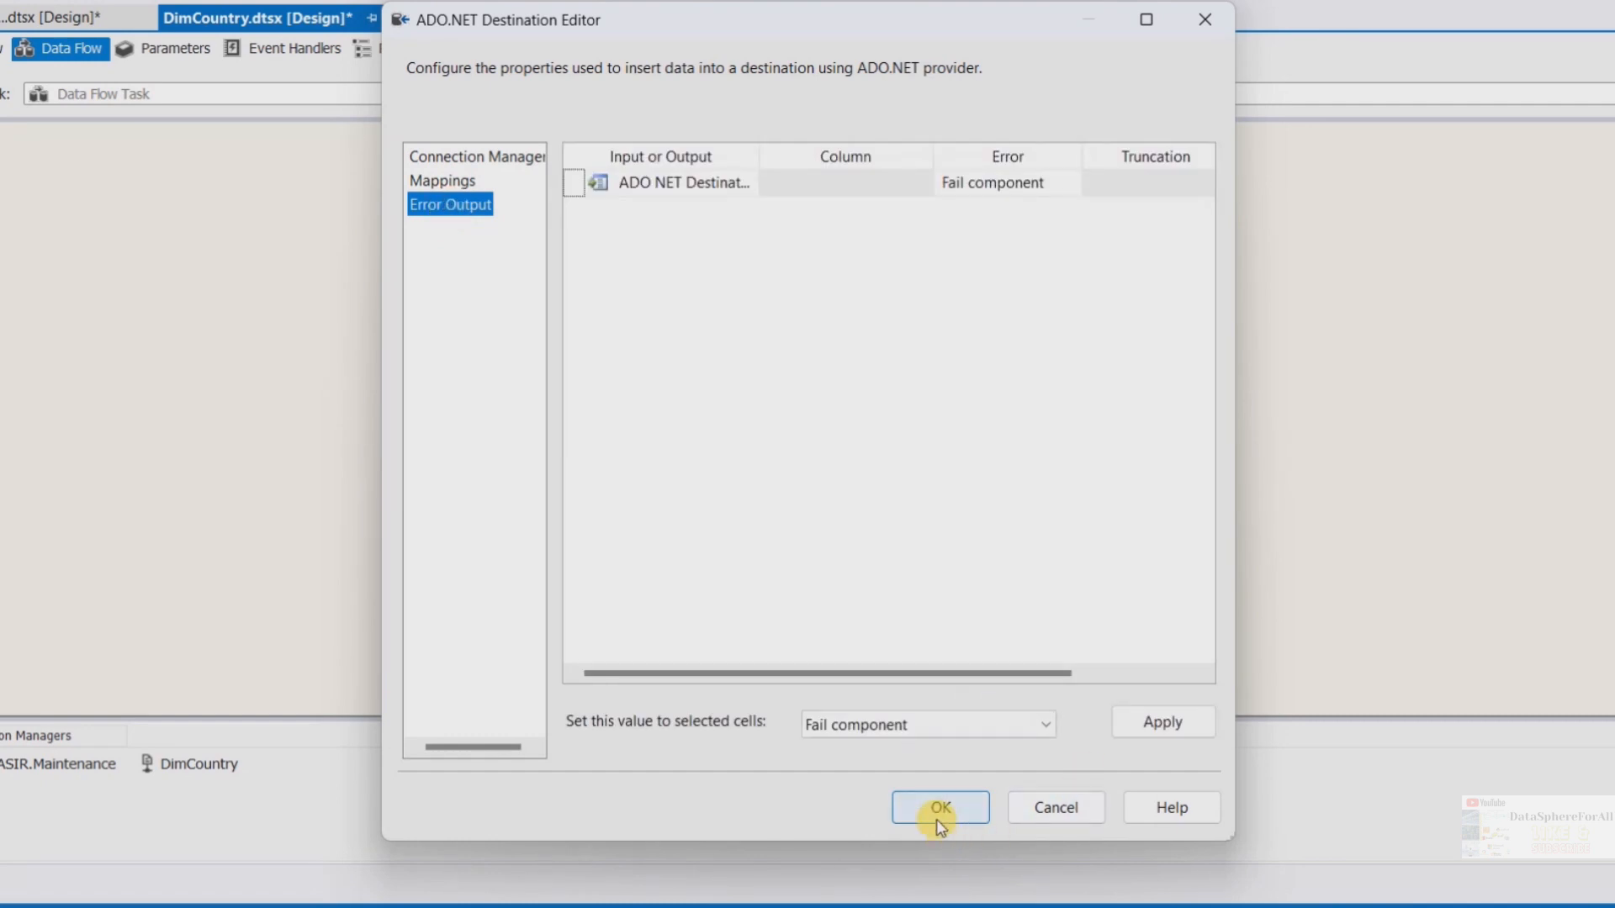
pyautogui.click(940, 823)
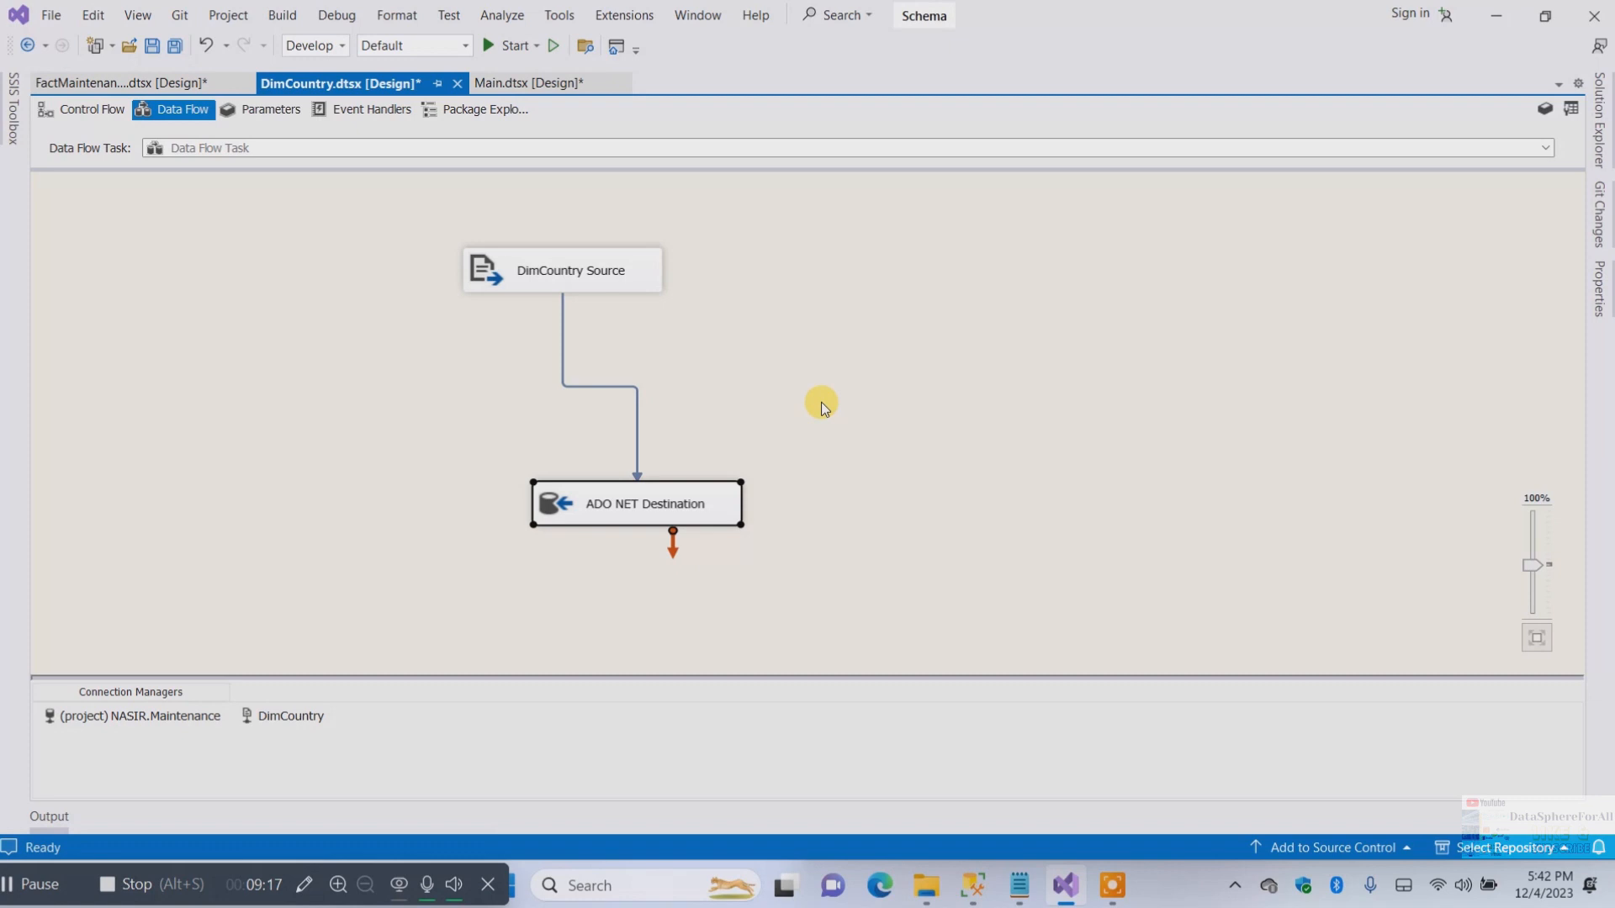
# Reposition the DimCountry Source and ADO NET Destination toward the left of the data flow canvas
pyautogui.moveTo(617, 499); pyautogui.dragTo(562, 501)
pyautogui.click(799, 407)
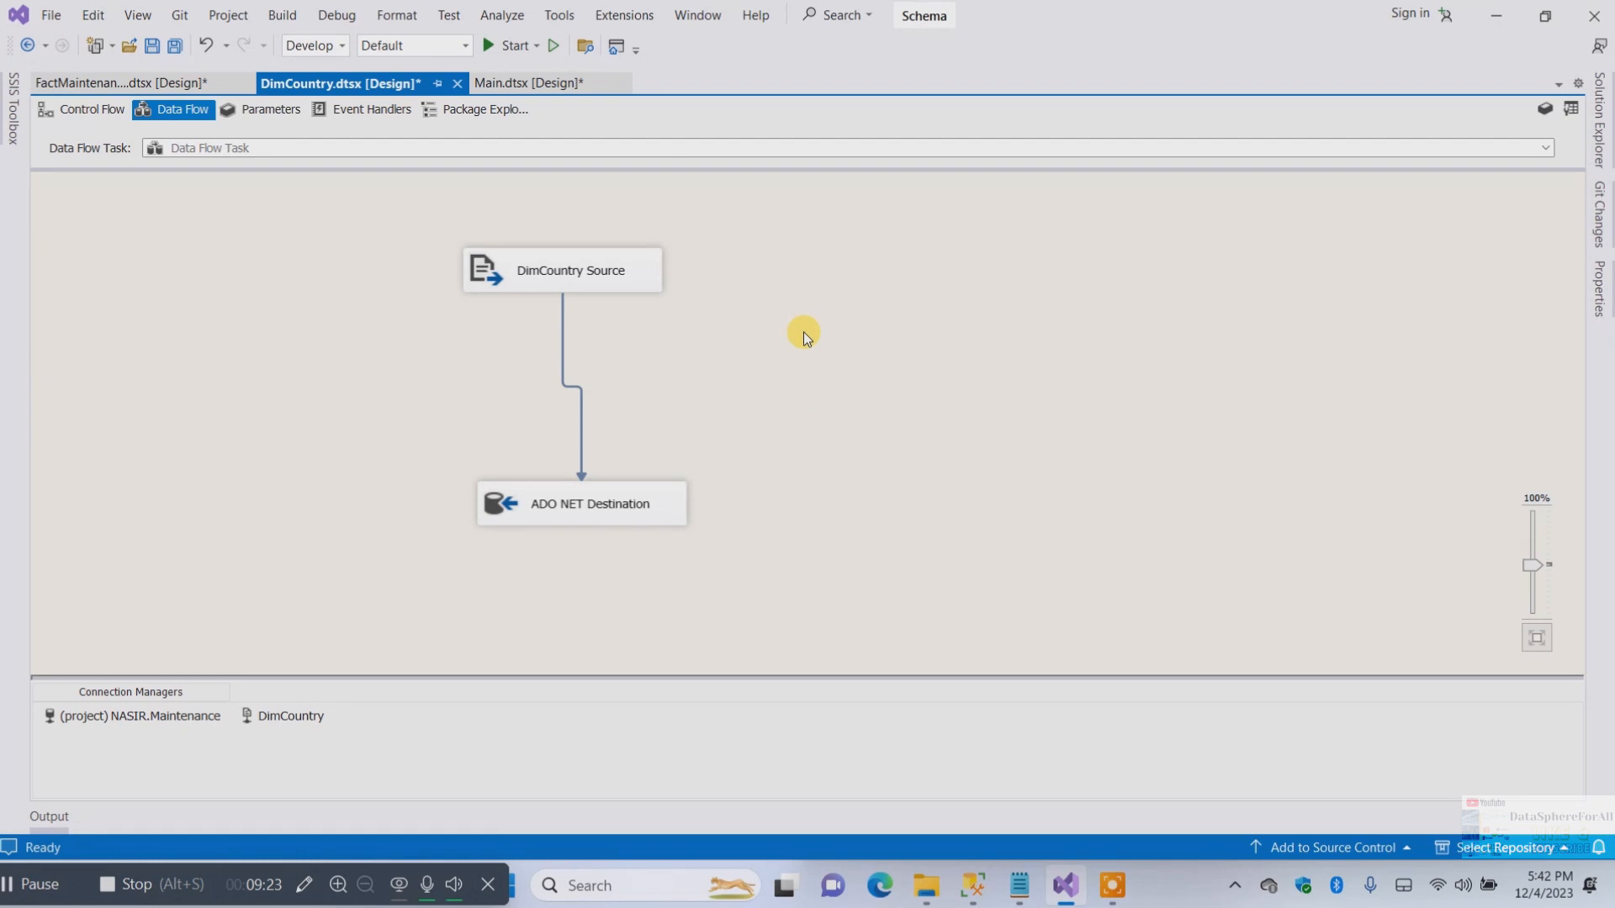
pyautogui.moveTo(575, 265); pyautogui.dragTo(465, 240)
pyautogui.moveTo(565, 506); pyautogui.dragTo(429, 502)
pyautogui.click(747, 265)
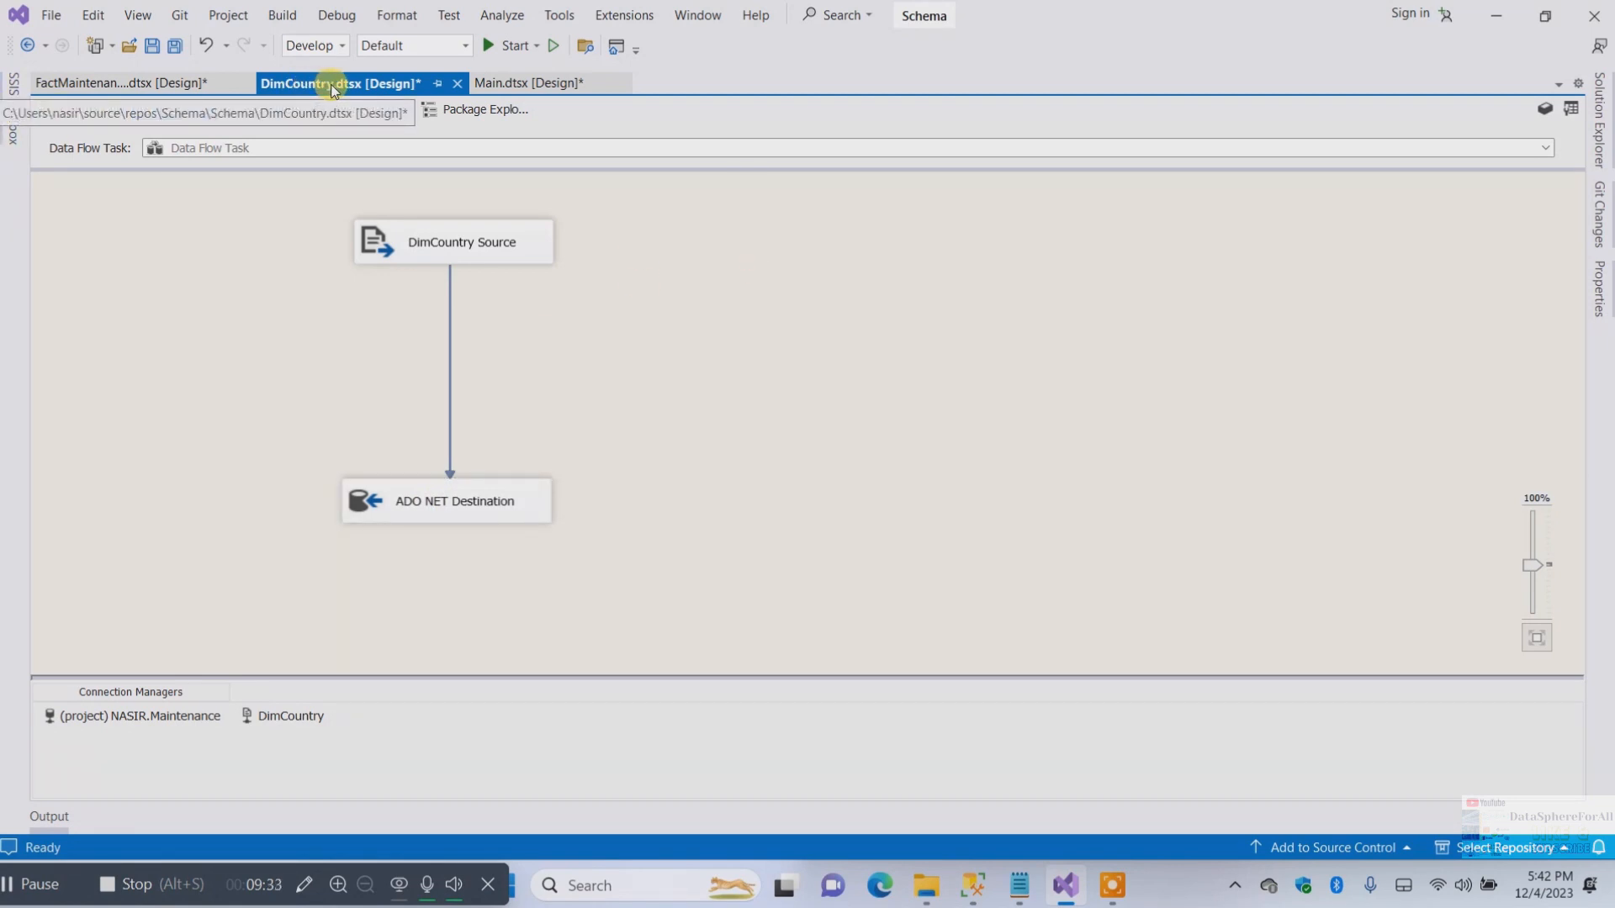
# Rename the DimCountry.dtsx package to DimTableALL.dtsx, declining to reload the open editor
pyautogui.click(1599, 122)
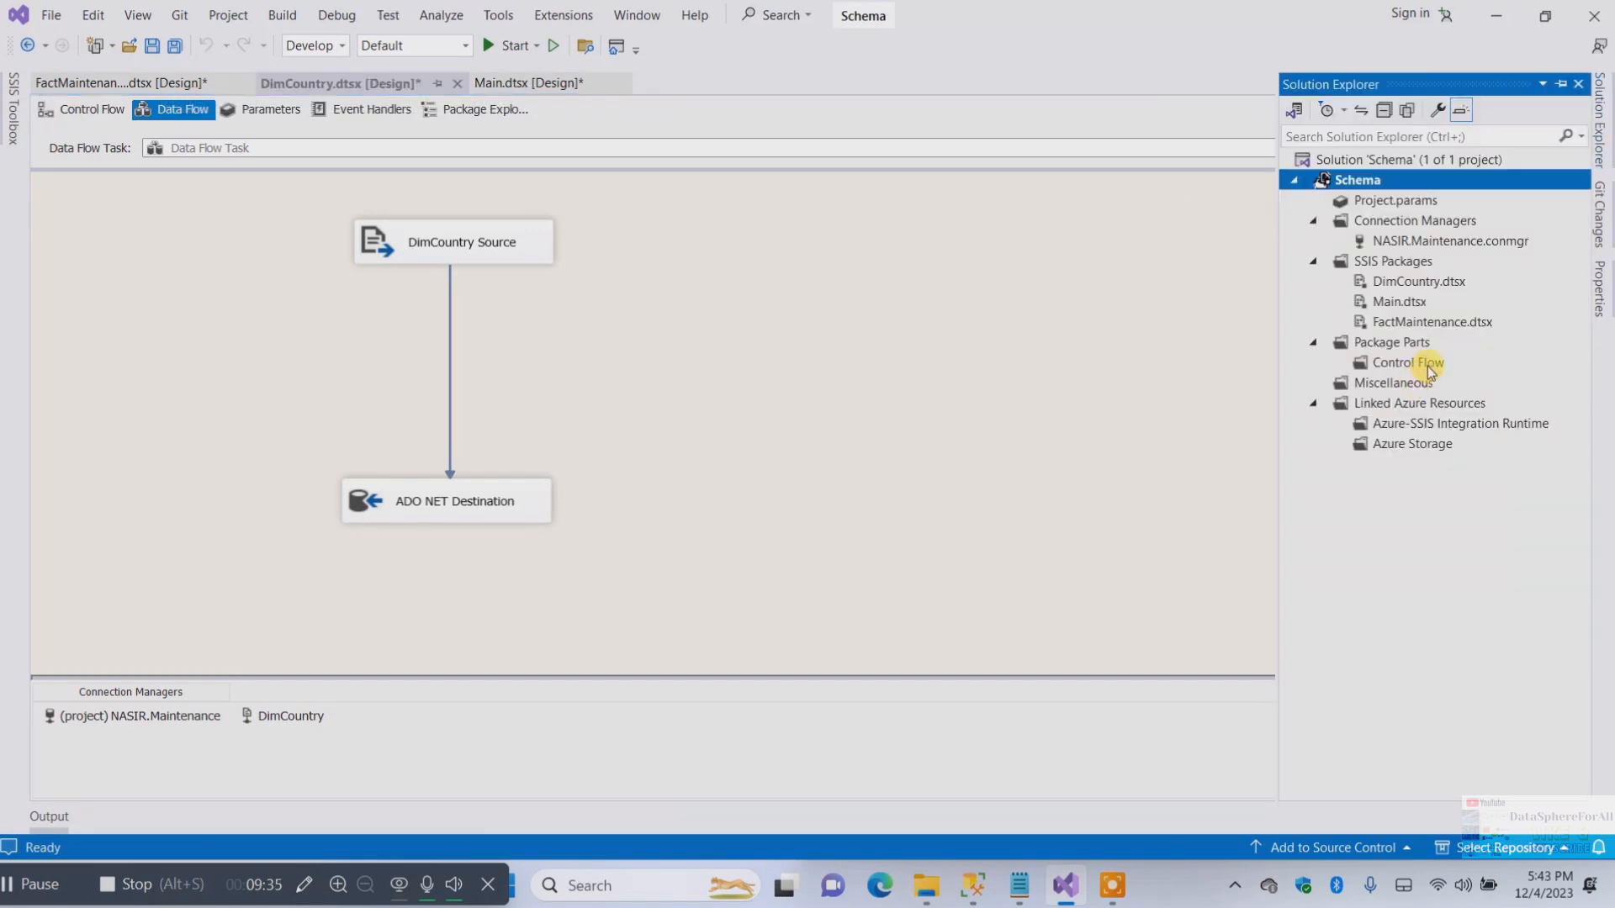
pyautogui.click(1410, 285)
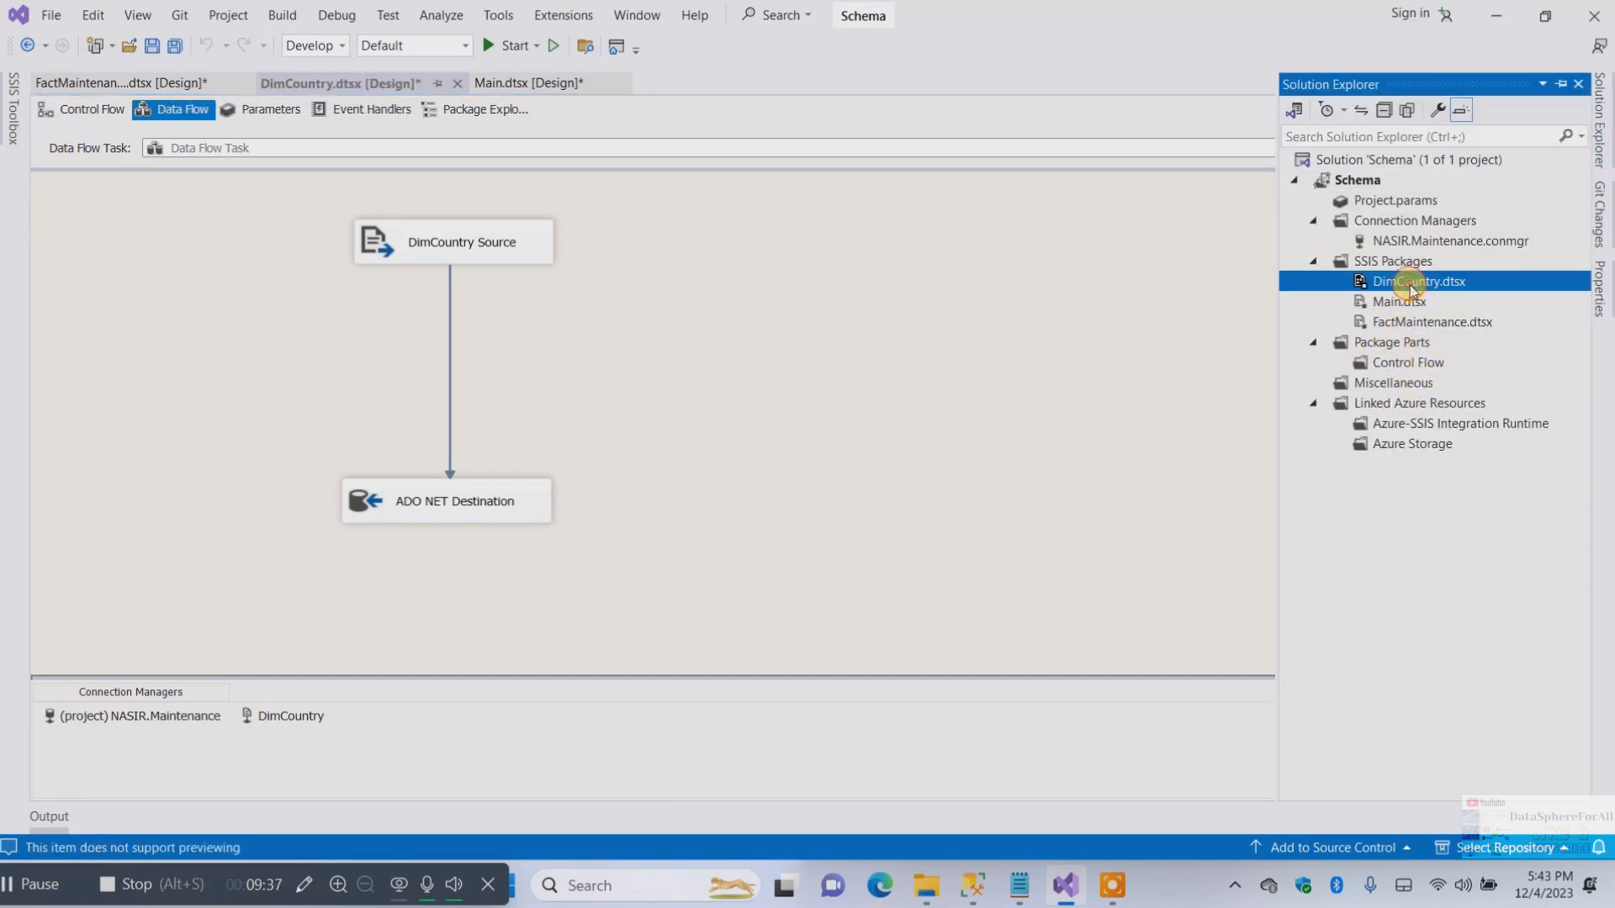
pyautogui.rightClick(1409, 285)
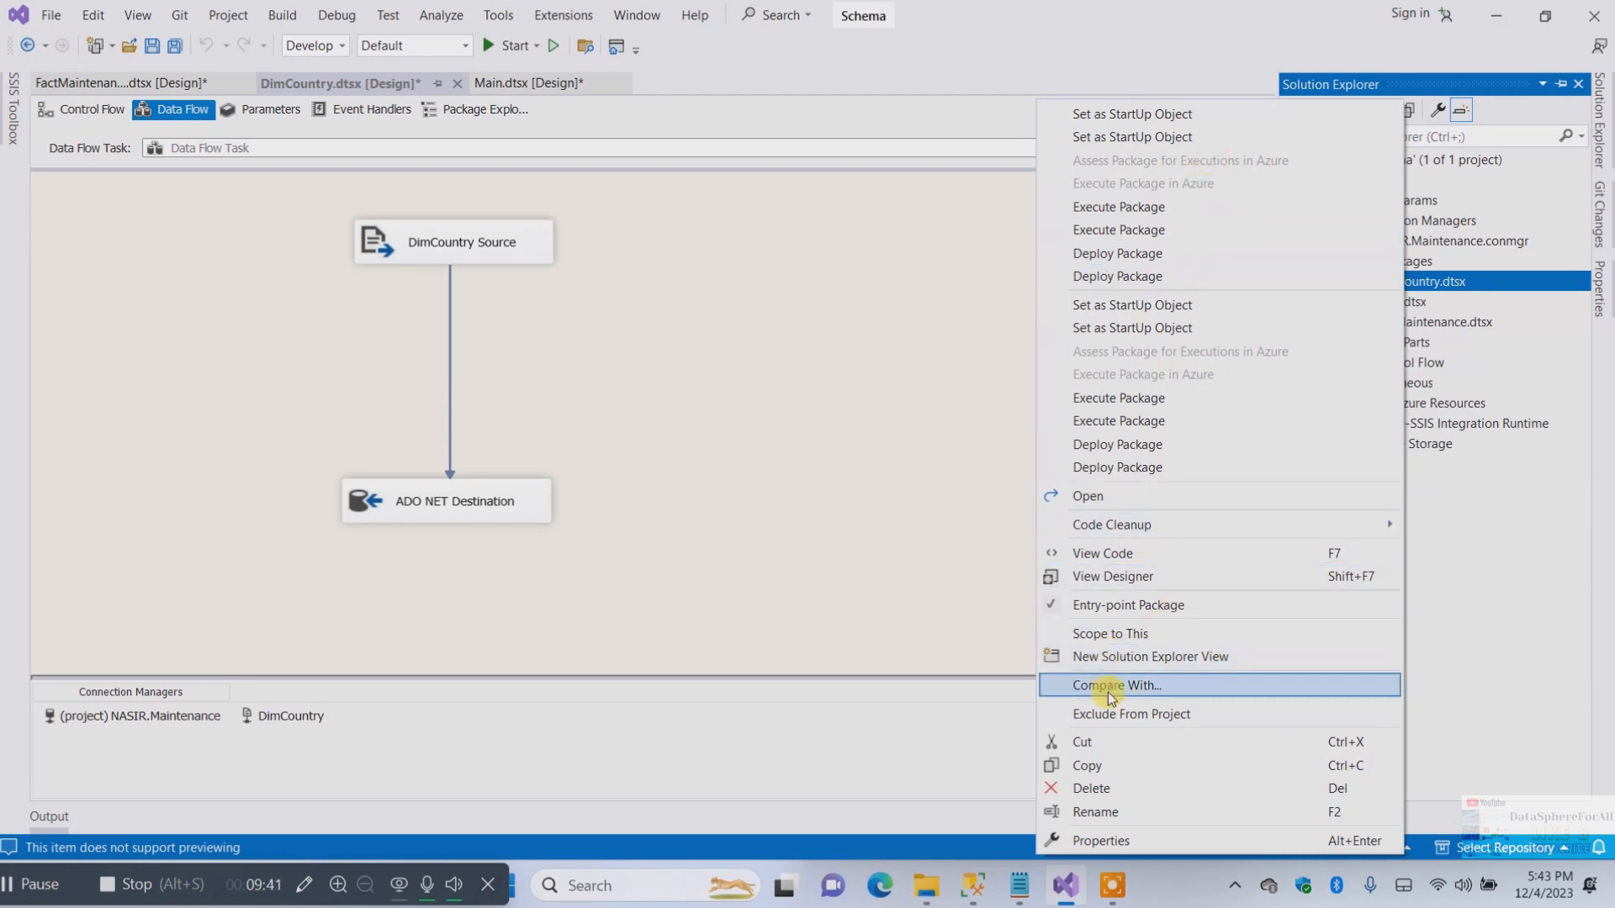
pyautogui.click(1066, 812)
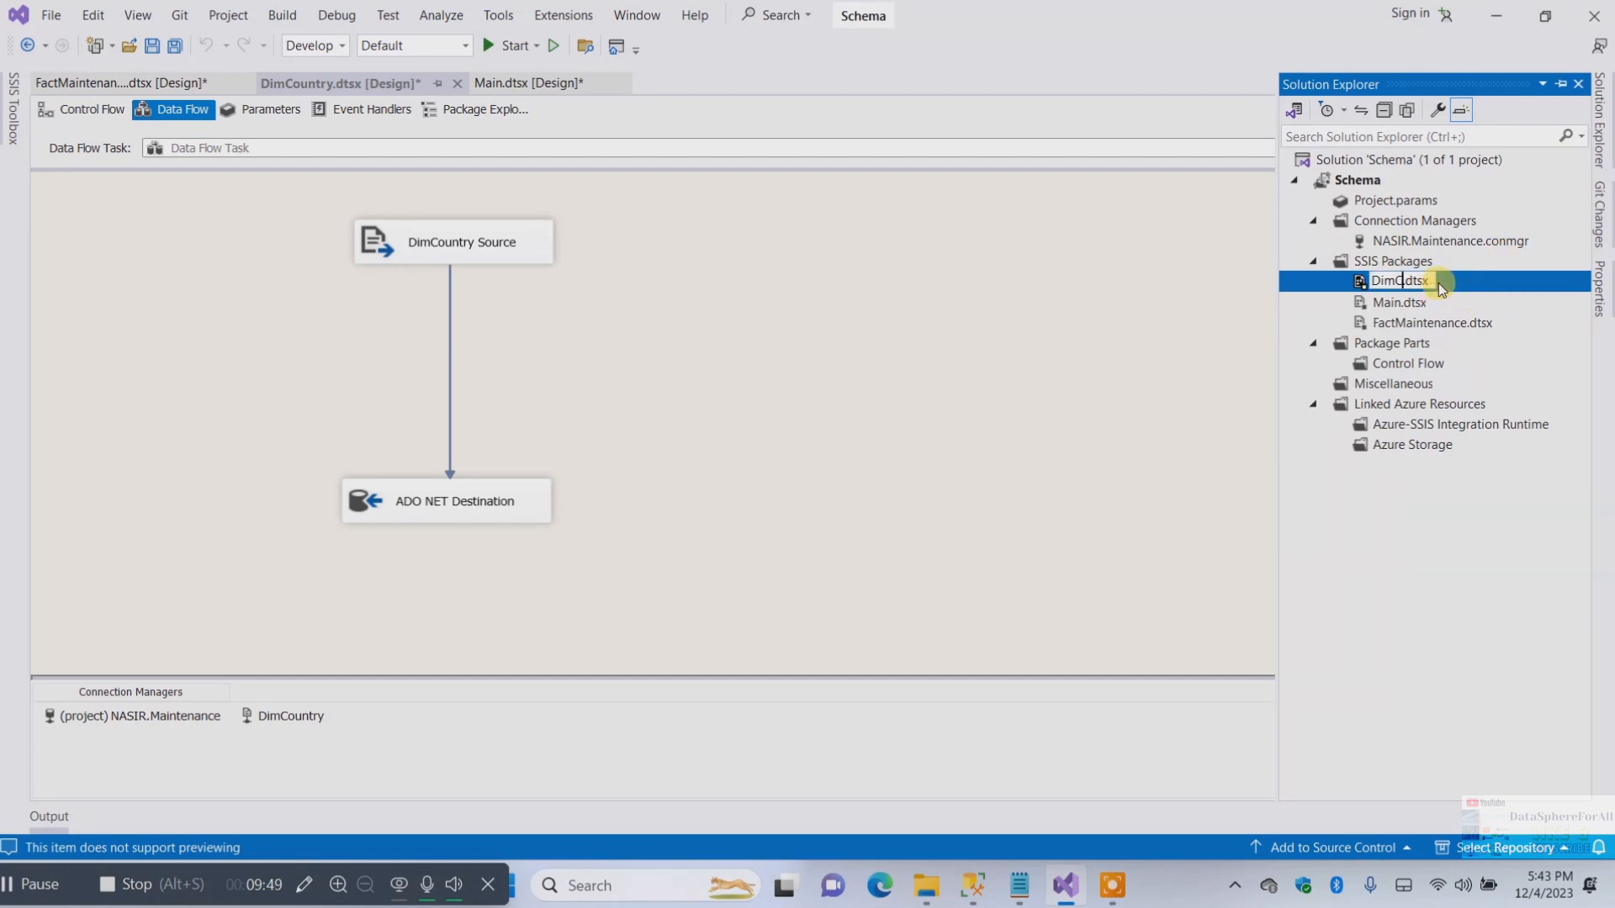
pyautogui.write('DimTableALL')
pyautogui.press('Return')
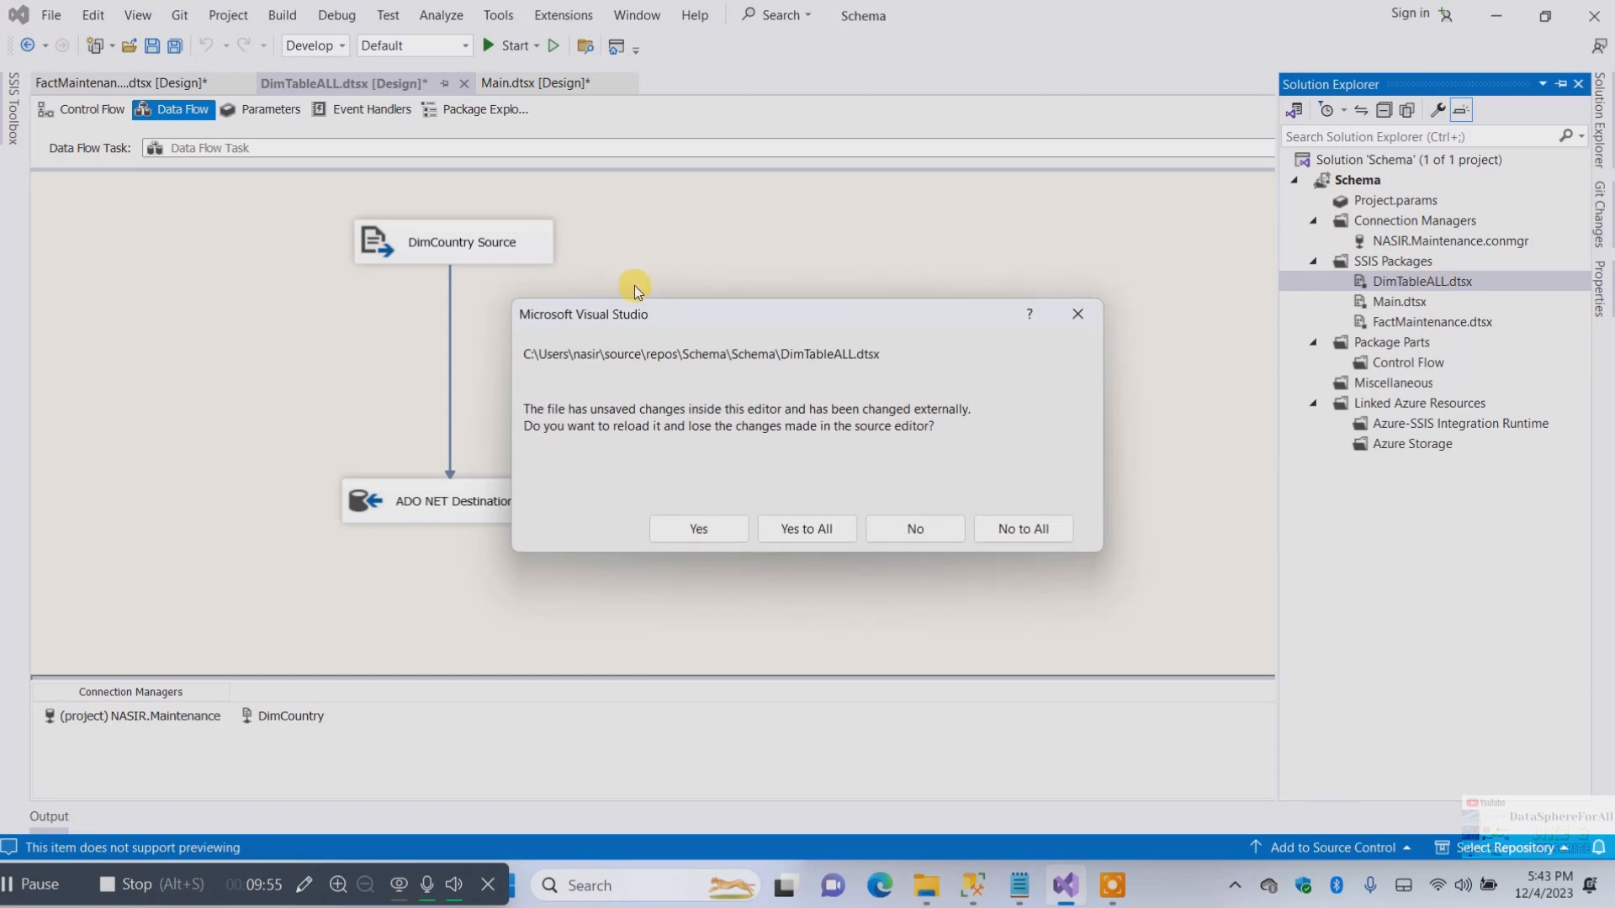
pyautogui.click(912, 531)
pyautogui.click(606, 318)
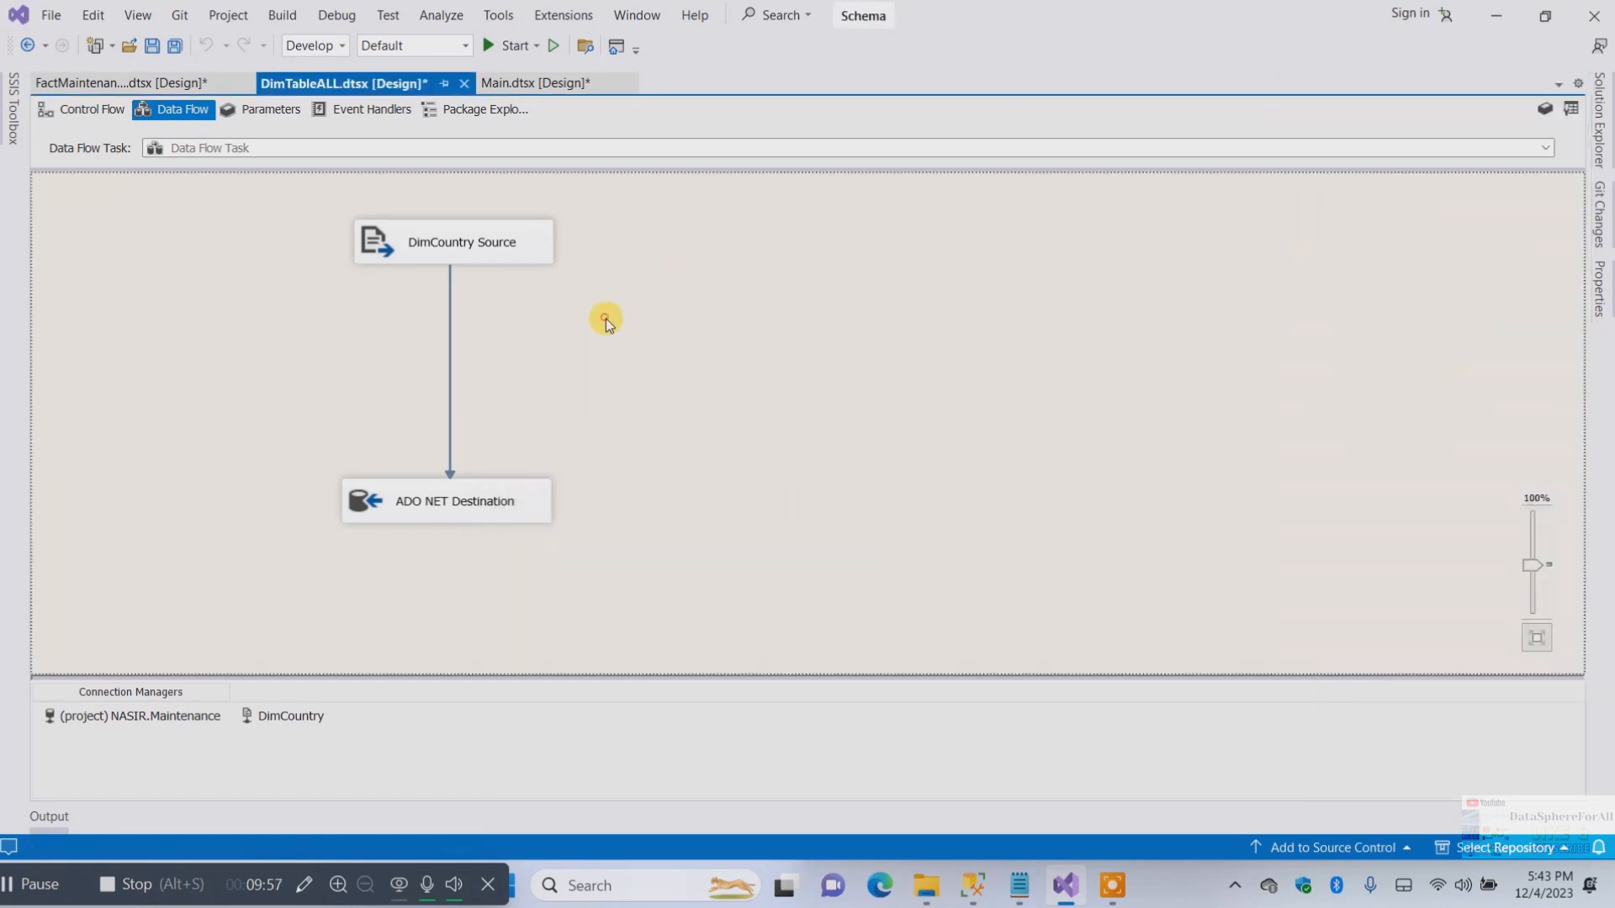
# Add three more Flat File Sources and three more ADO NET Destinations to the data flow
pyautogui.click(4, 105)
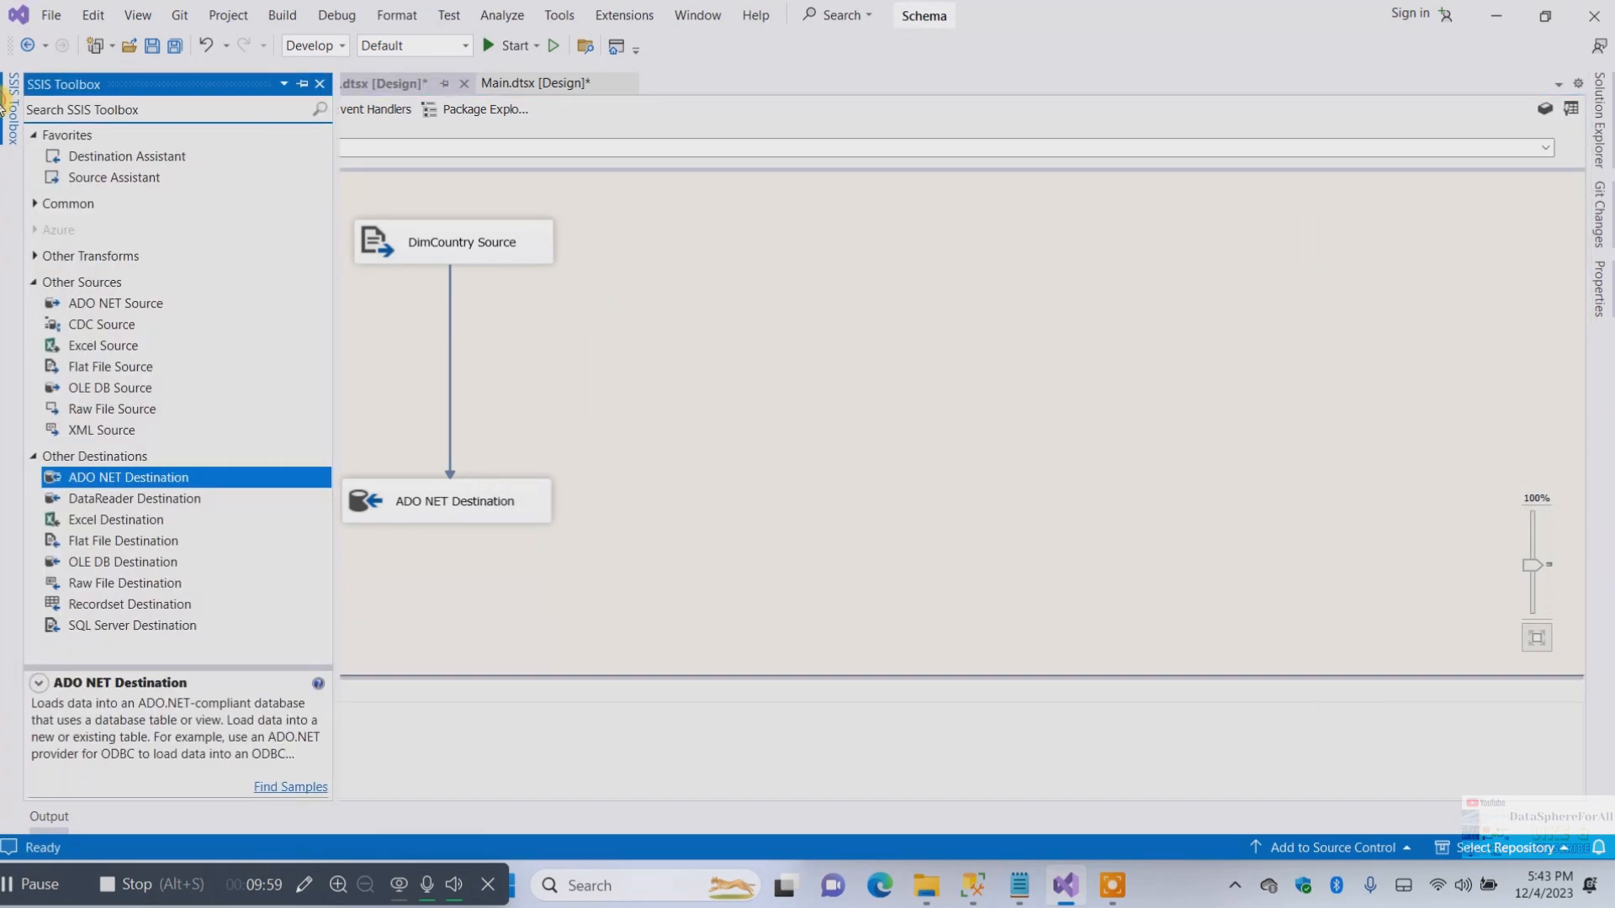
pyautogui.moveTo(113, 370); pyautogui.dragTo(658, 230)
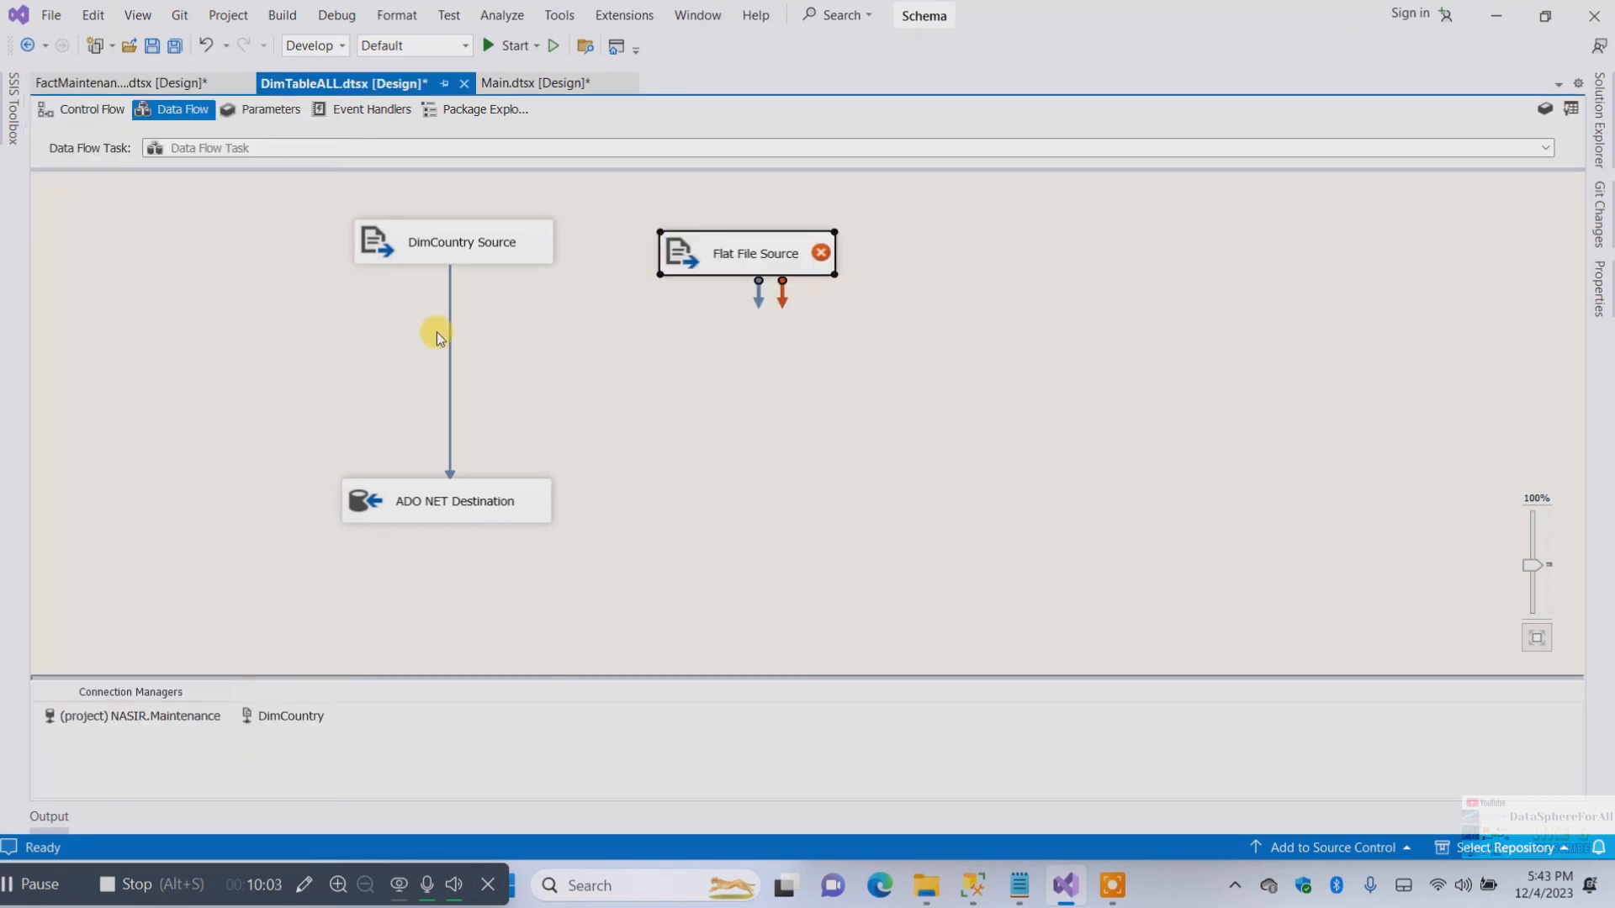
pyautogui.click(11, 109)
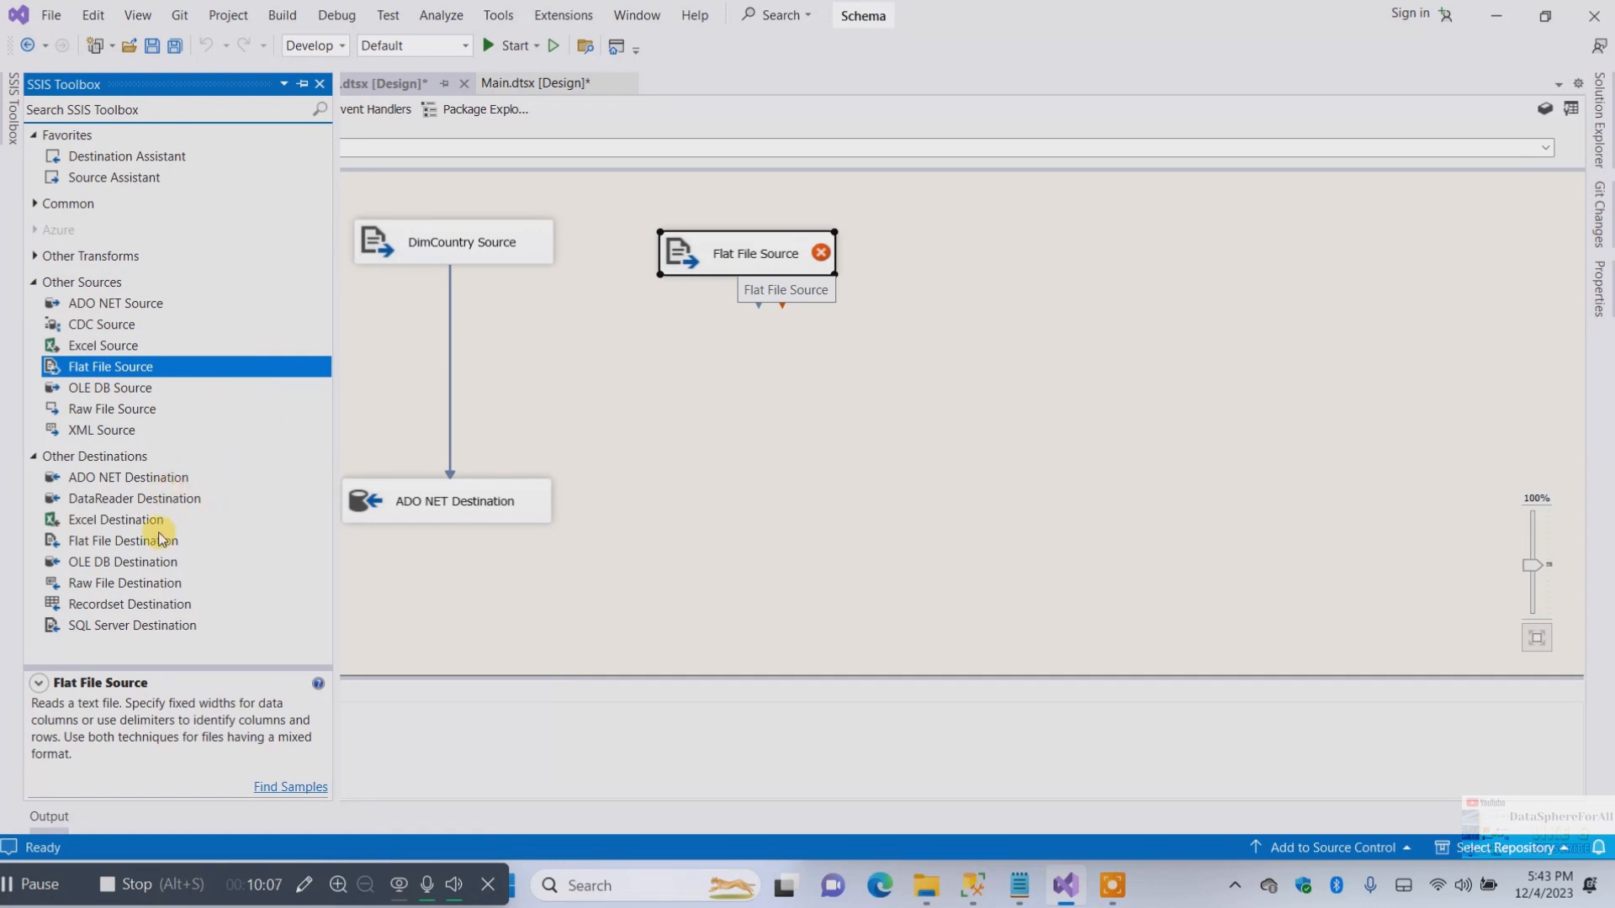
pyautogui.moveTo(143, 476); pyautogui.dragTo(719, 482)
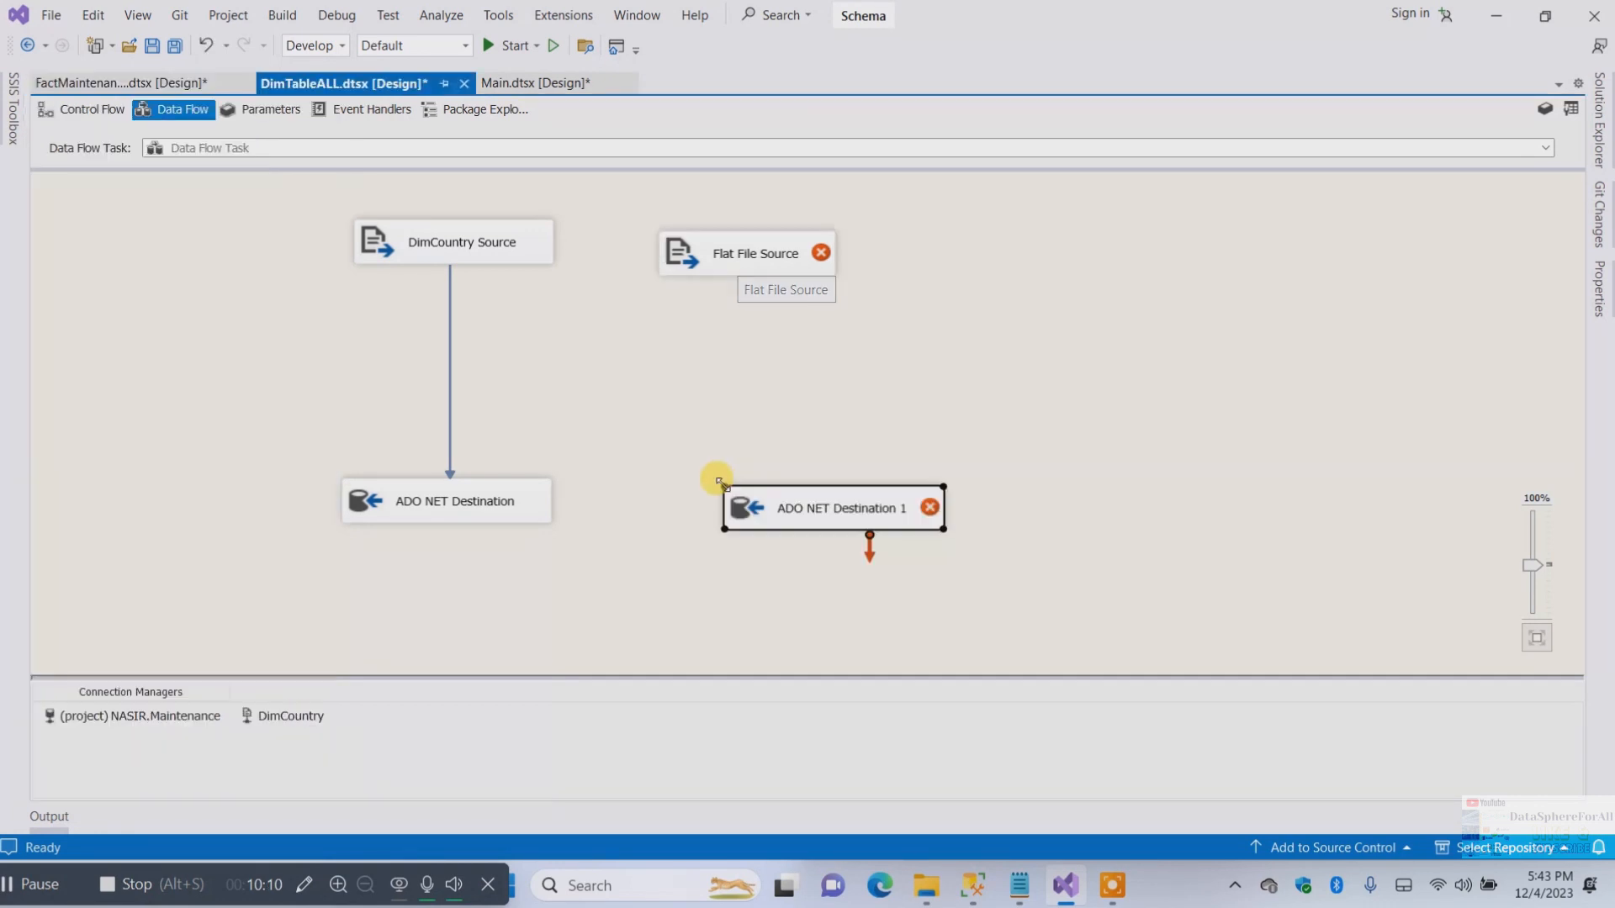
pyautogui.click(10, 108)
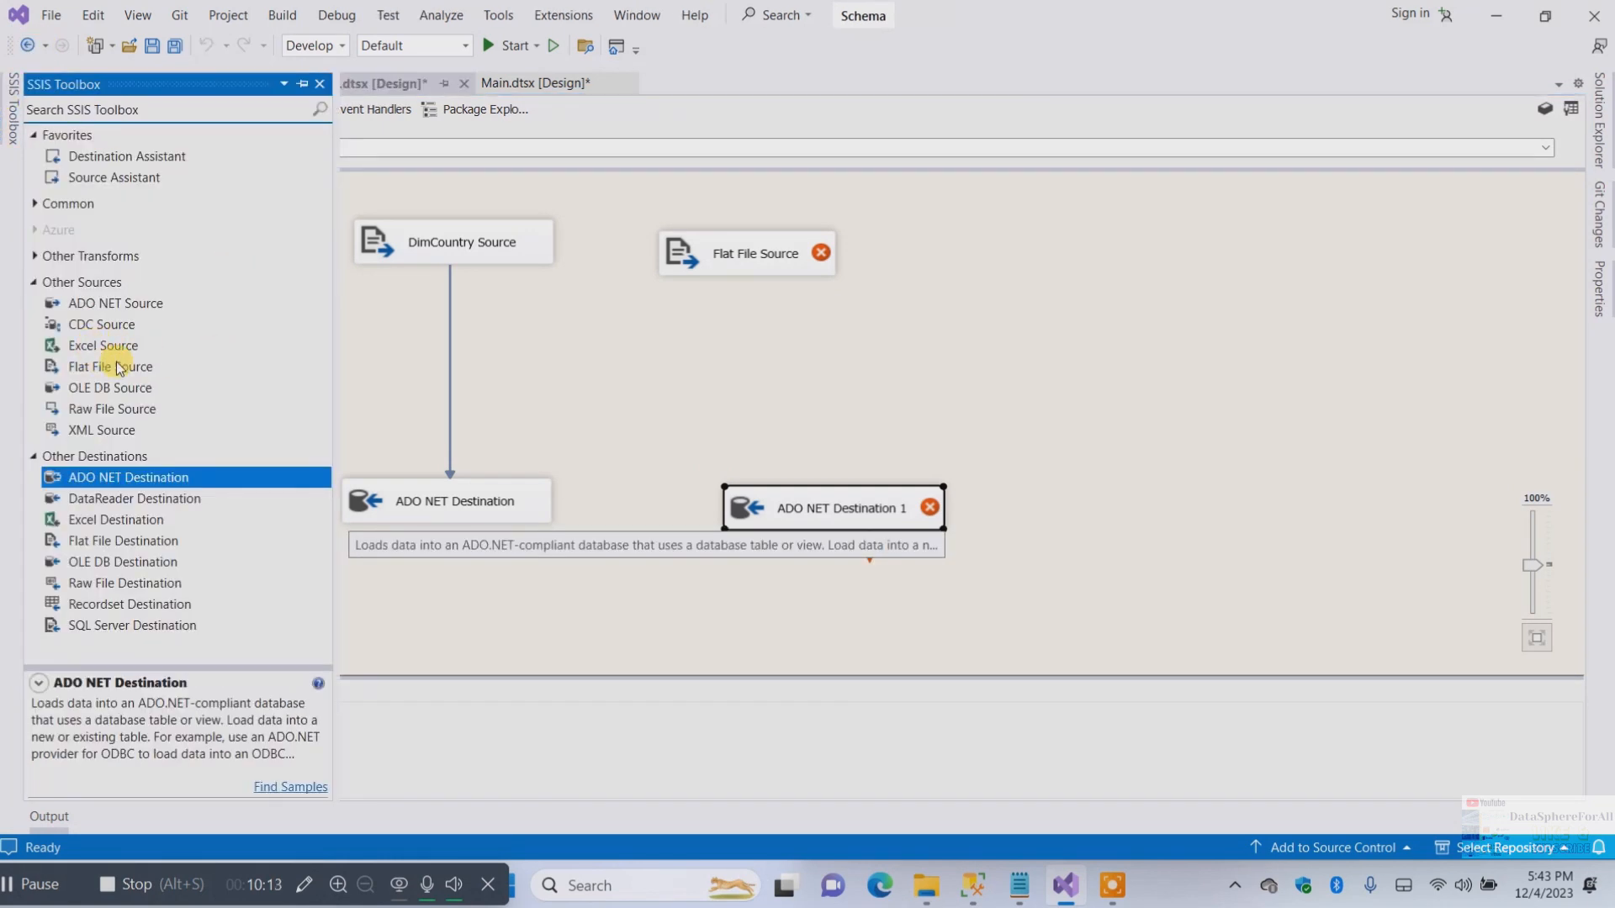
pyautogui.moveTo(118, 368); pyautogui.dragTo(1024, 252)
pyautogui.click(12, 107)
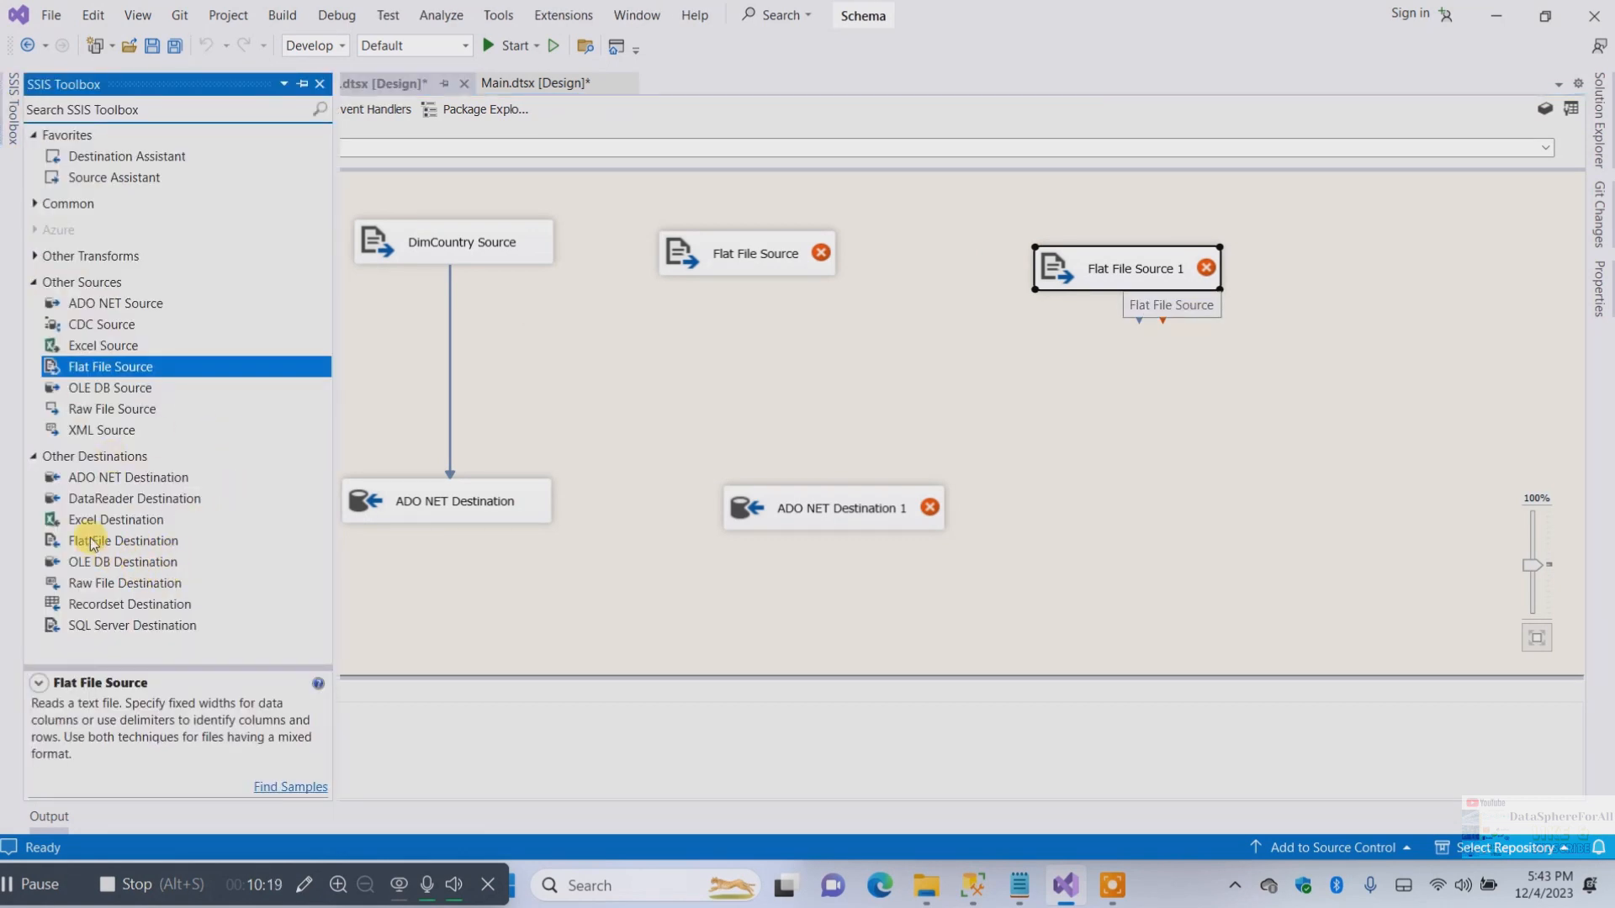
pyautogui.moveTo(128, 477); pyautogui.dragTo(1088, 463)
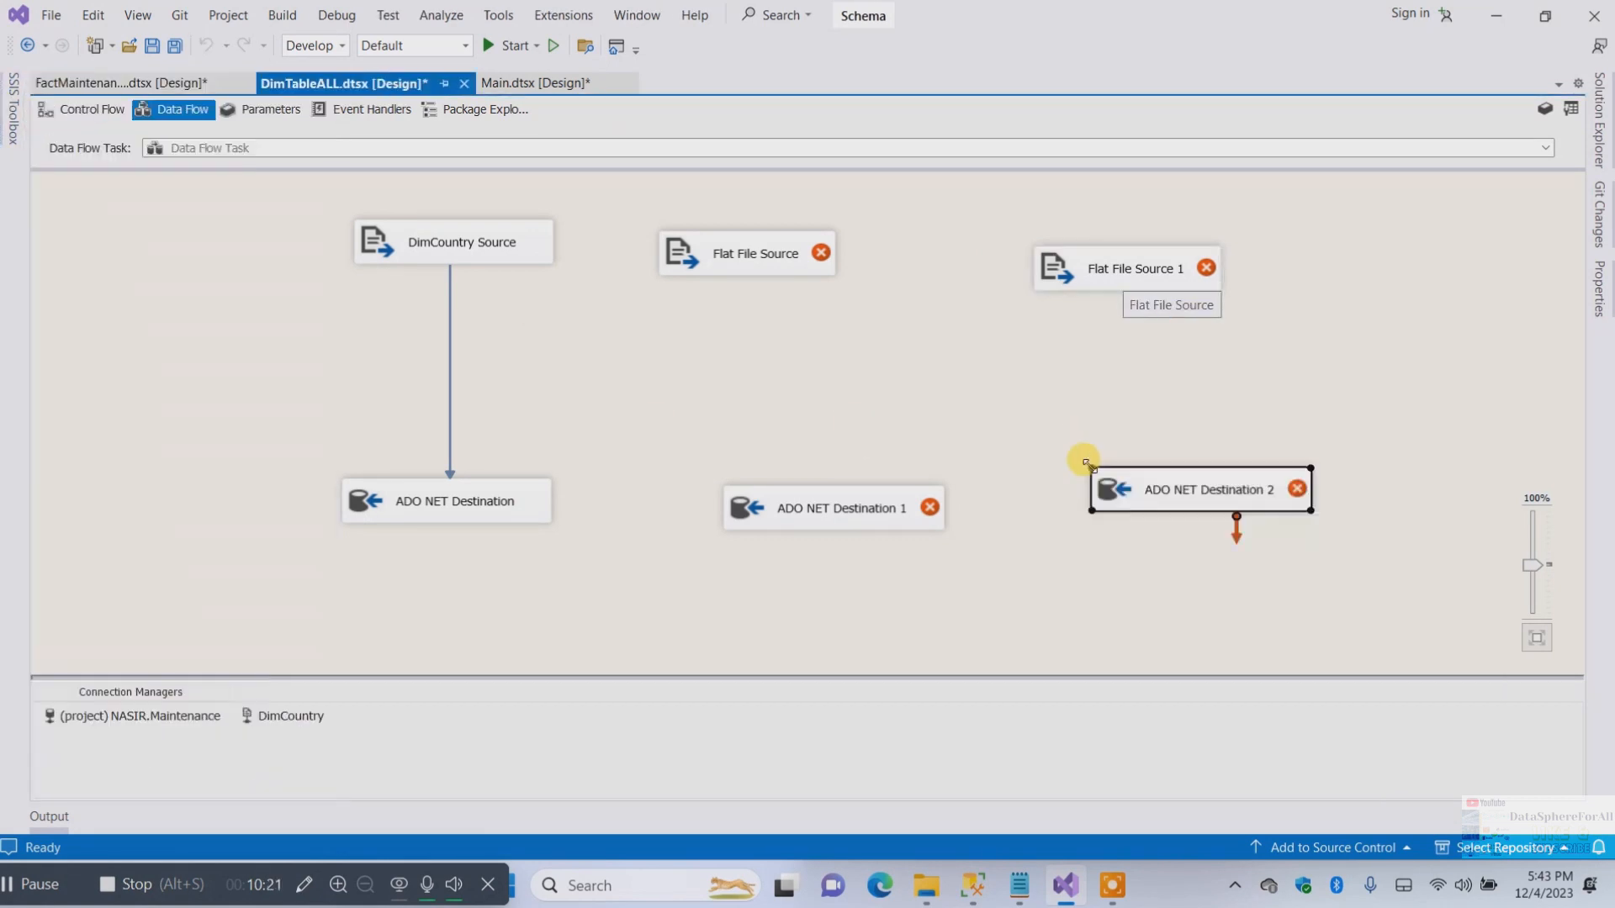
pyautogui.click(12, 108)
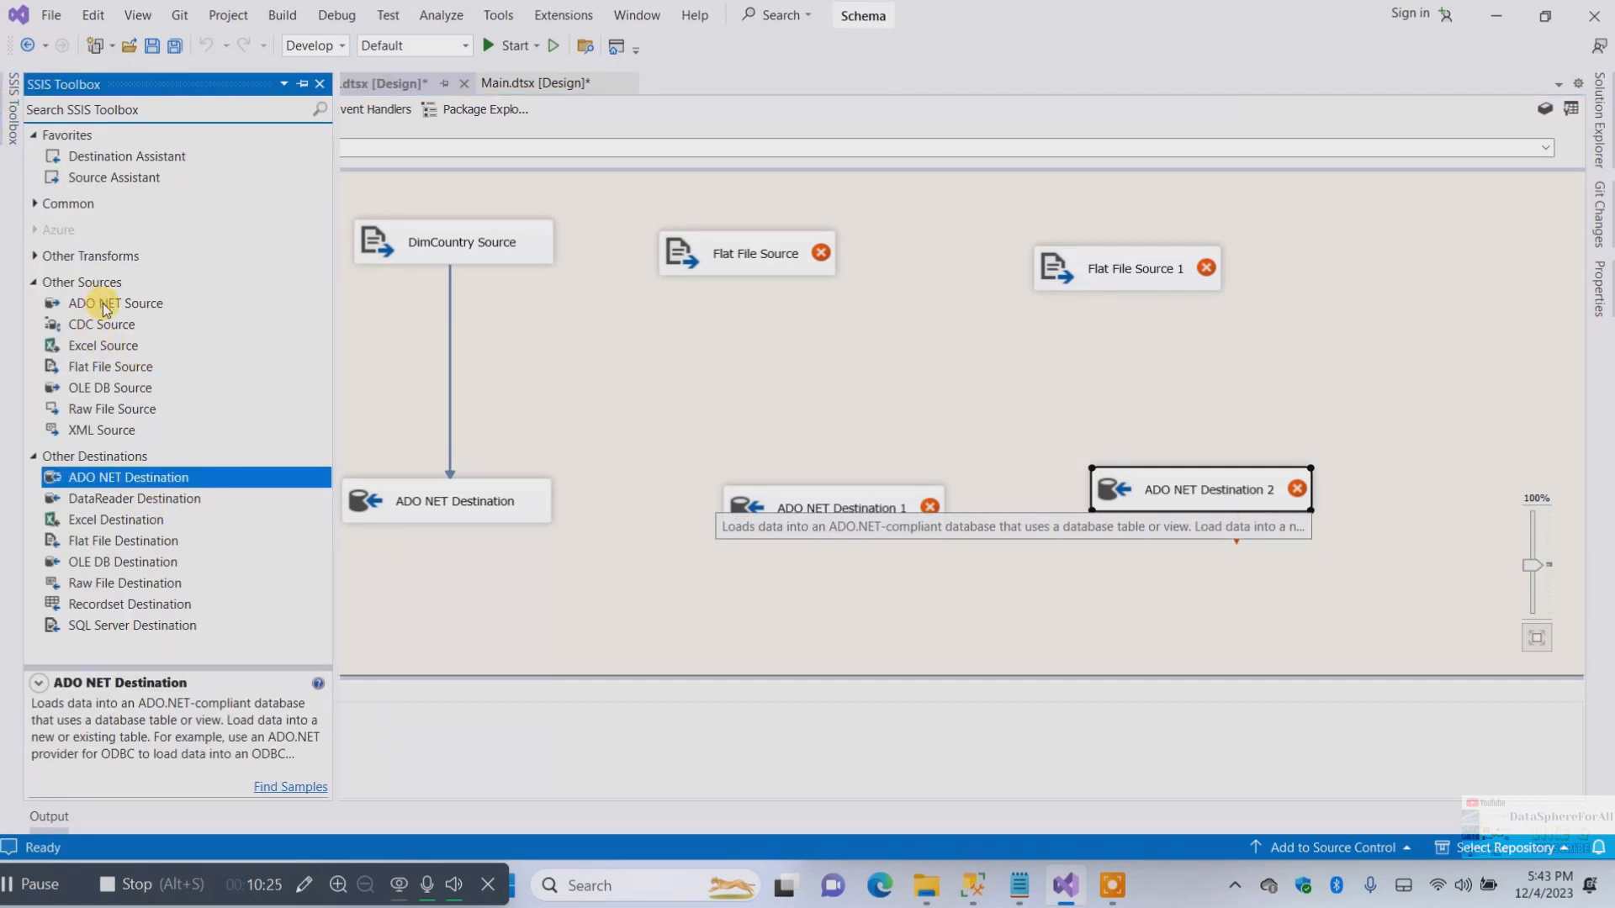
pyautogui.moveTo(100, 368); pyautogui.dragTo(1326, 258)
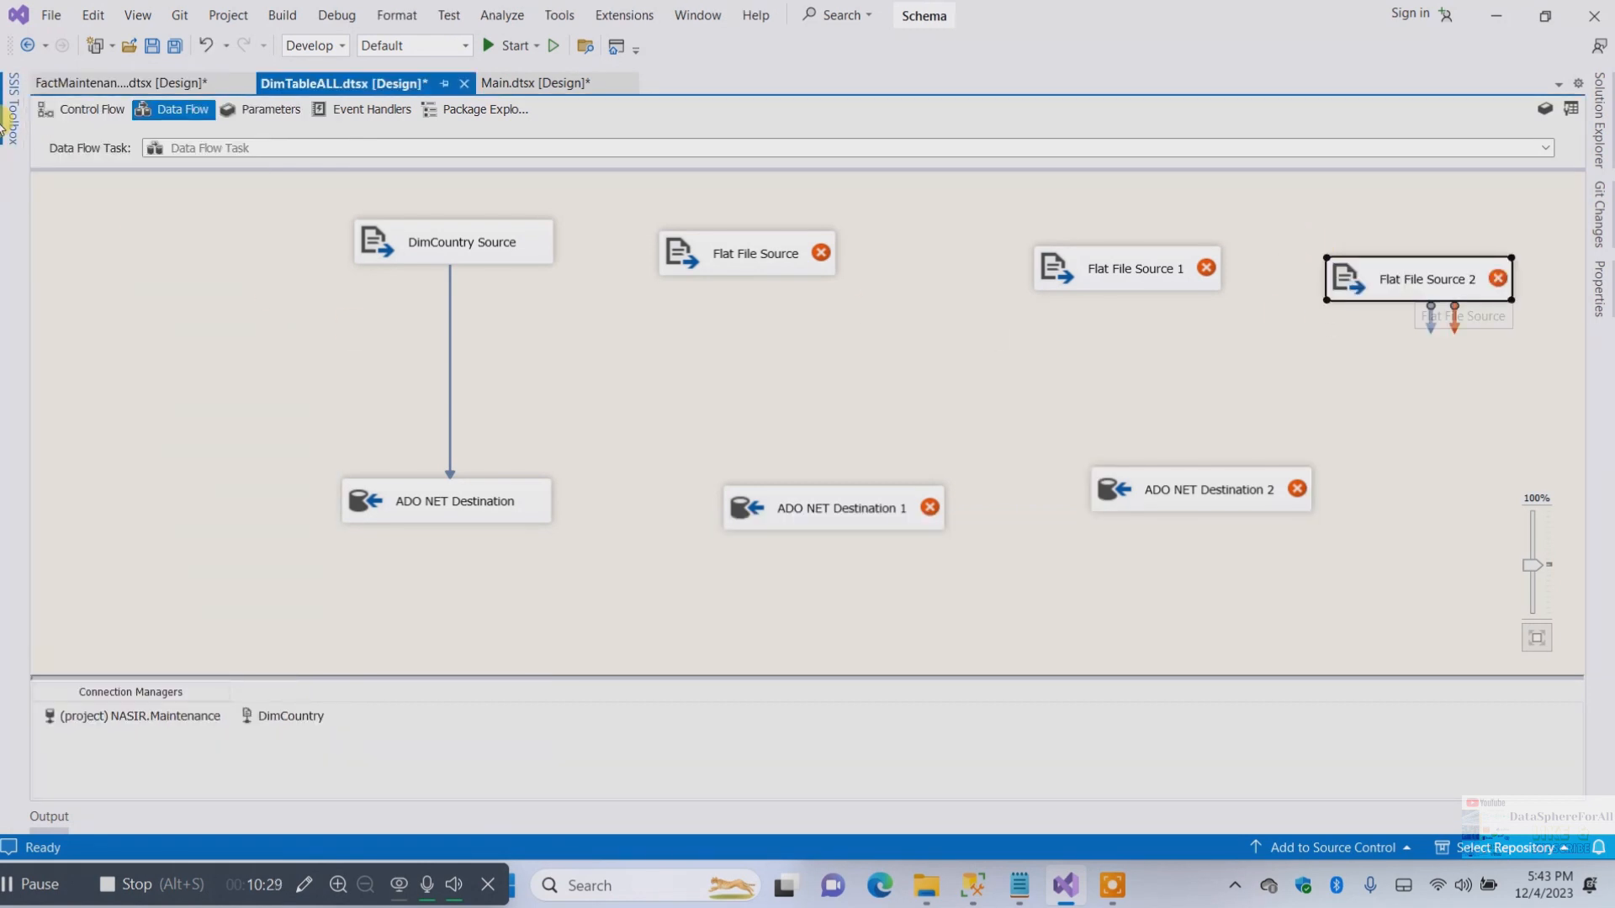
pyautogui.moveTo(4, 121)
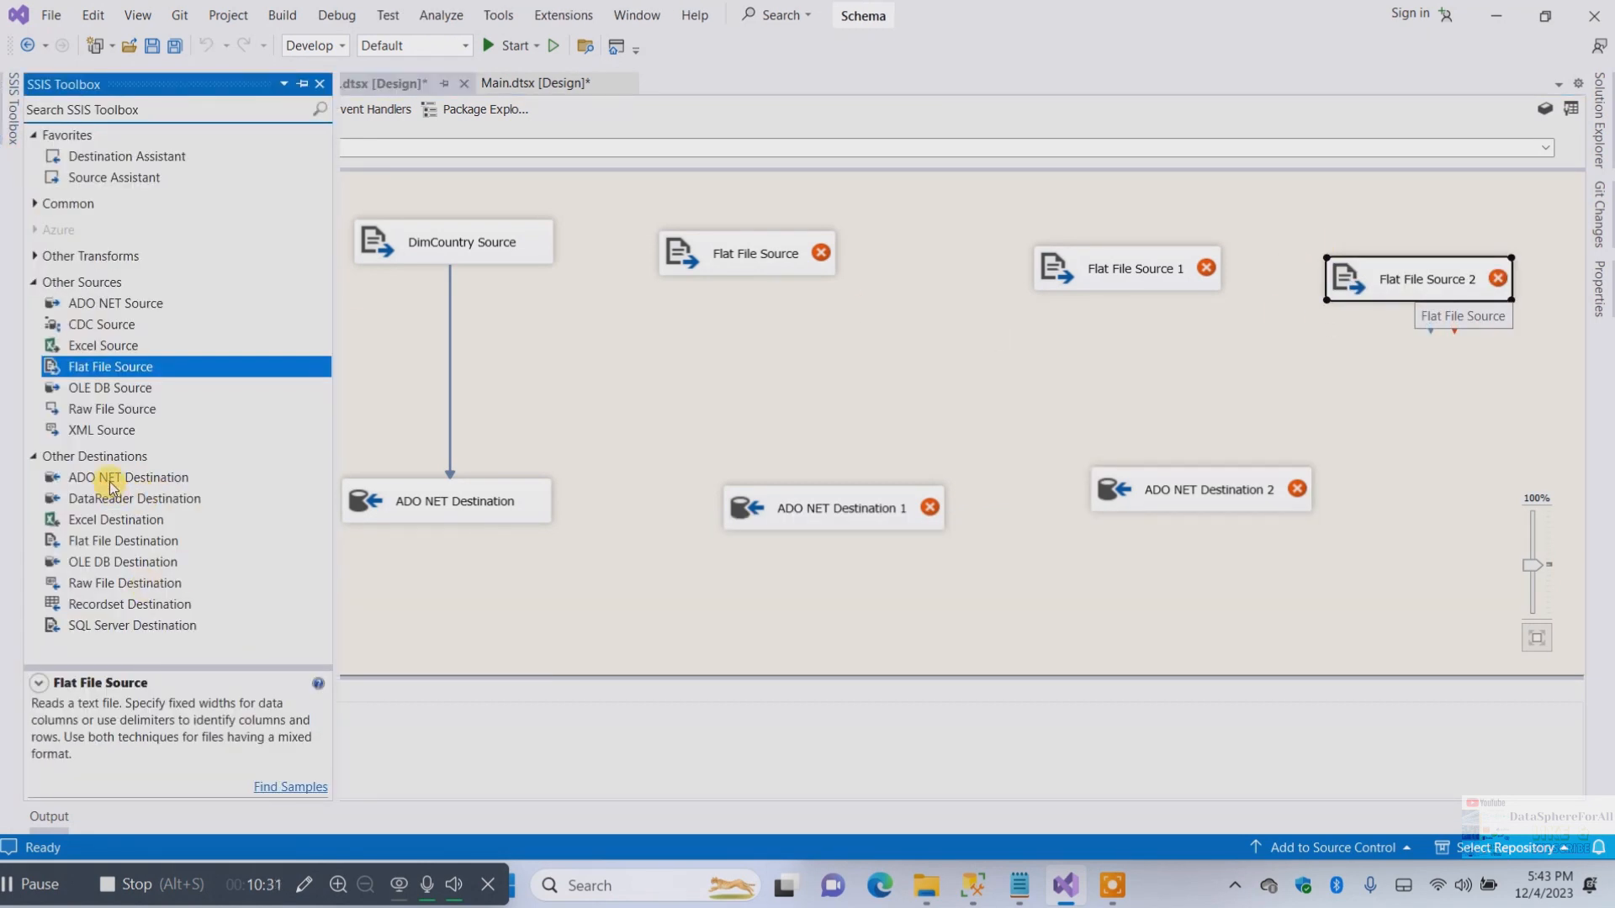
pyautogui.moveTo(110, 485); pyautogui.dragTo(1396, 476)
# Arrange the new sources in a row beside DimCountry Source and the destinations beneath them
pyautogui.moveTo(685, 252); pyautogui.dragTo(649, 240)
pyautogui.moveTo(770, 523); pyautogui.dragTo(640, 514)
pyautogui.moveTo(1062, 281); pyautogui.dragTo(920, 253)
pyautogui.moveTo(1161, 498); pyautogui.dragTo(946, 509)
pyautogui.click(1374, 279)
pyautogui.moveTo(1374, 279); pyautogui.dragTo(1218, 240)
pyautogui.moveTo(1436, 501); pyautogui.dragTo(1199, 503)
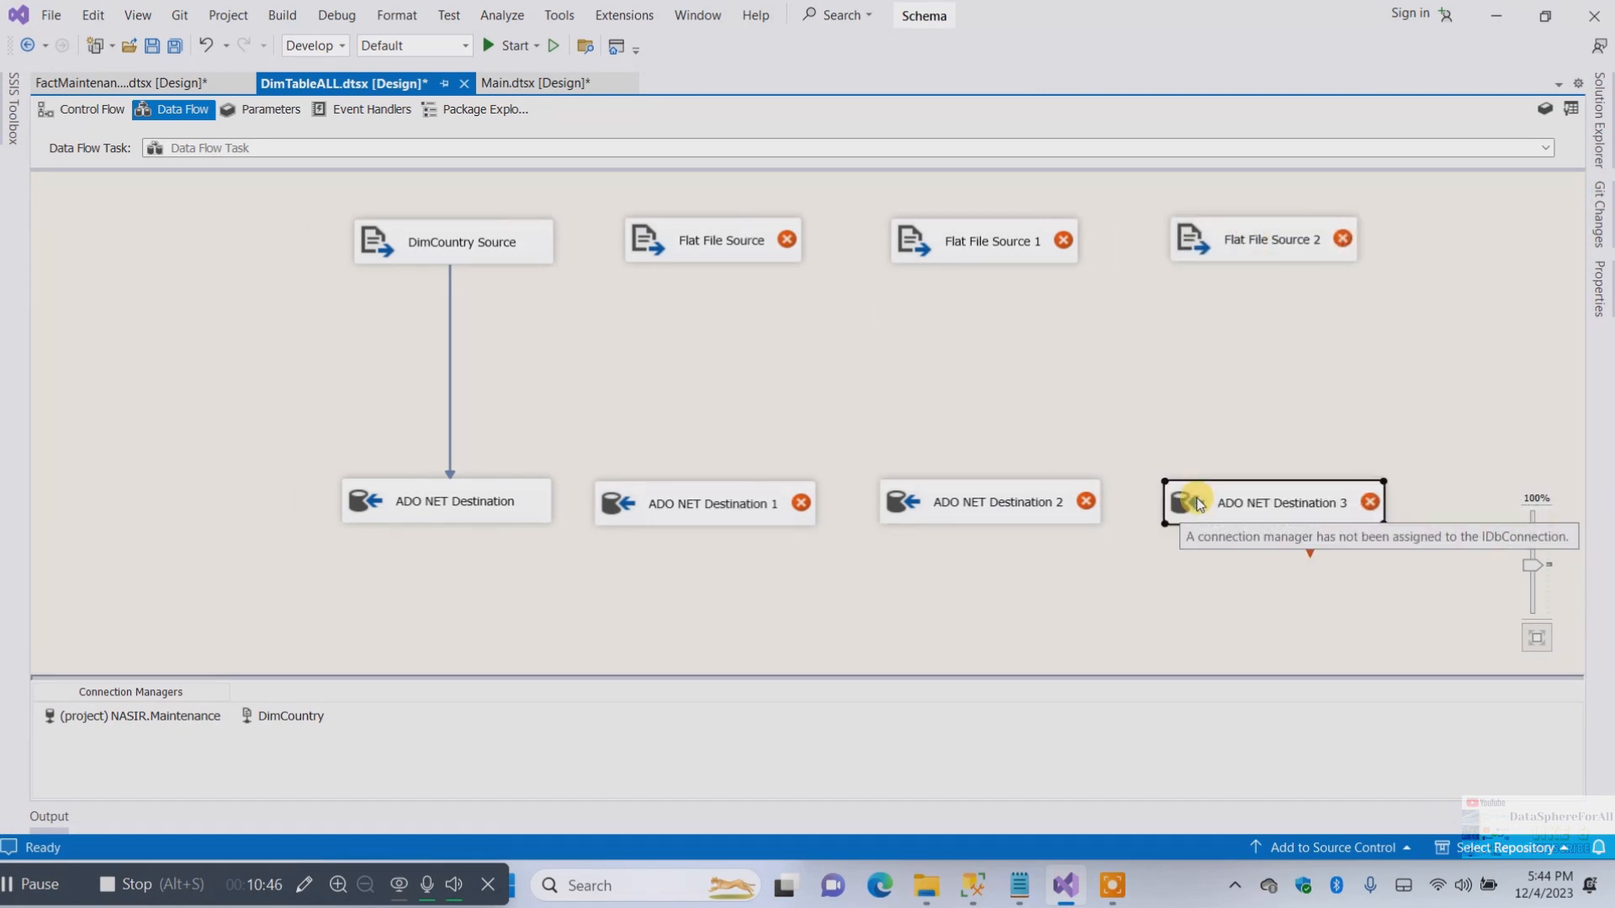
# Open the new Flat File Source's editor, review its Columns and Error Output pages, and cancel
pyautogui.doubleClick(705, 247)
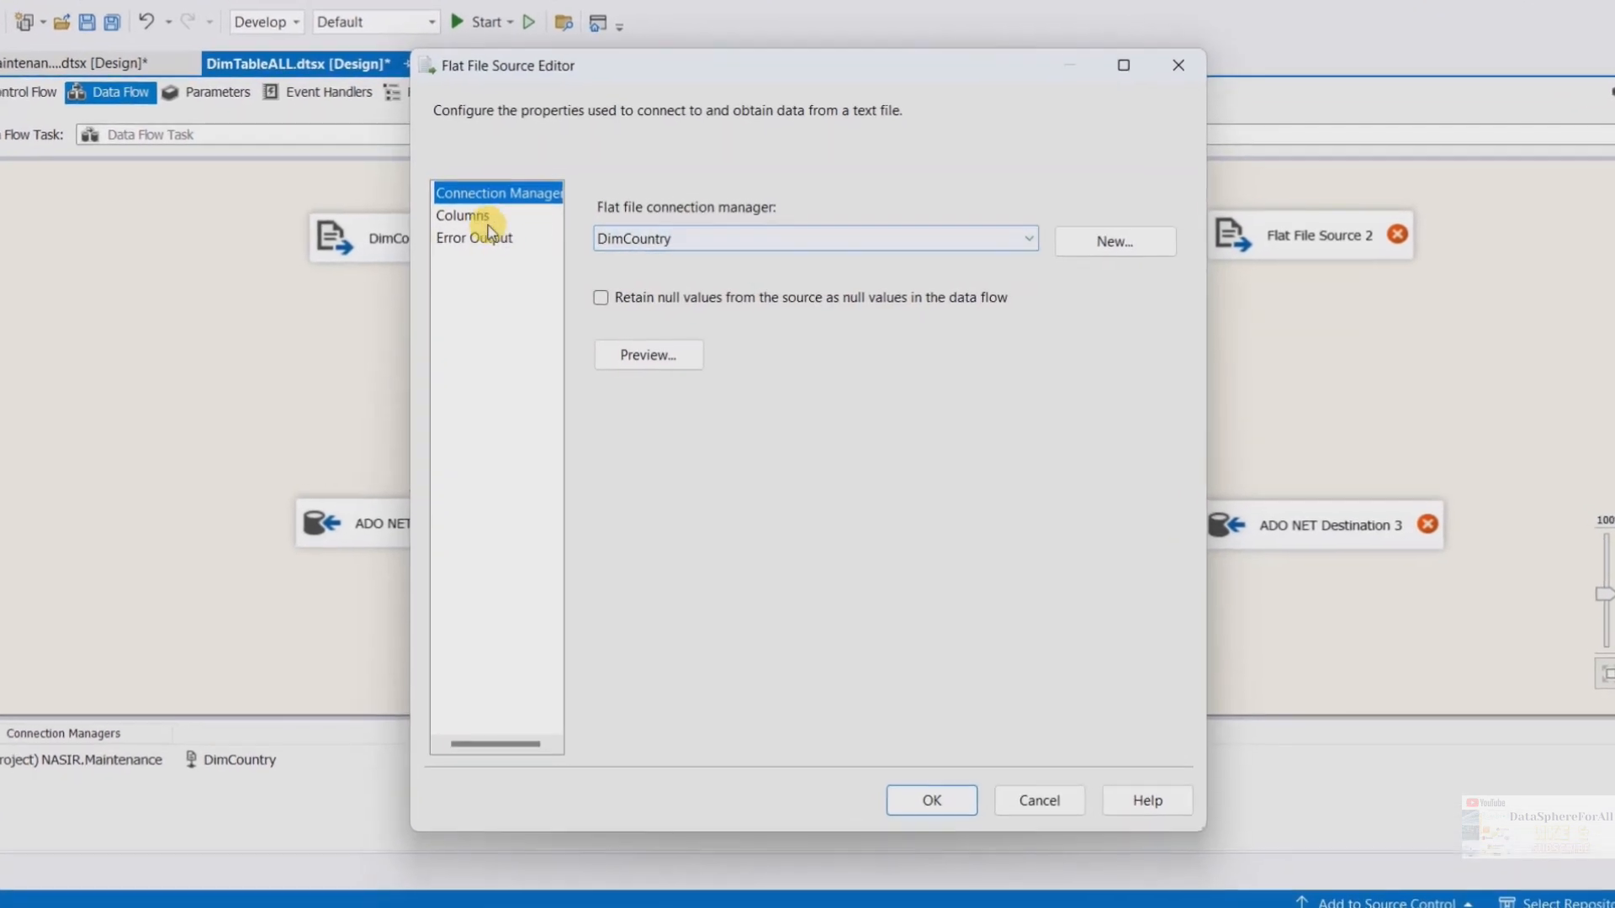
pyautogui.click(481, 218)
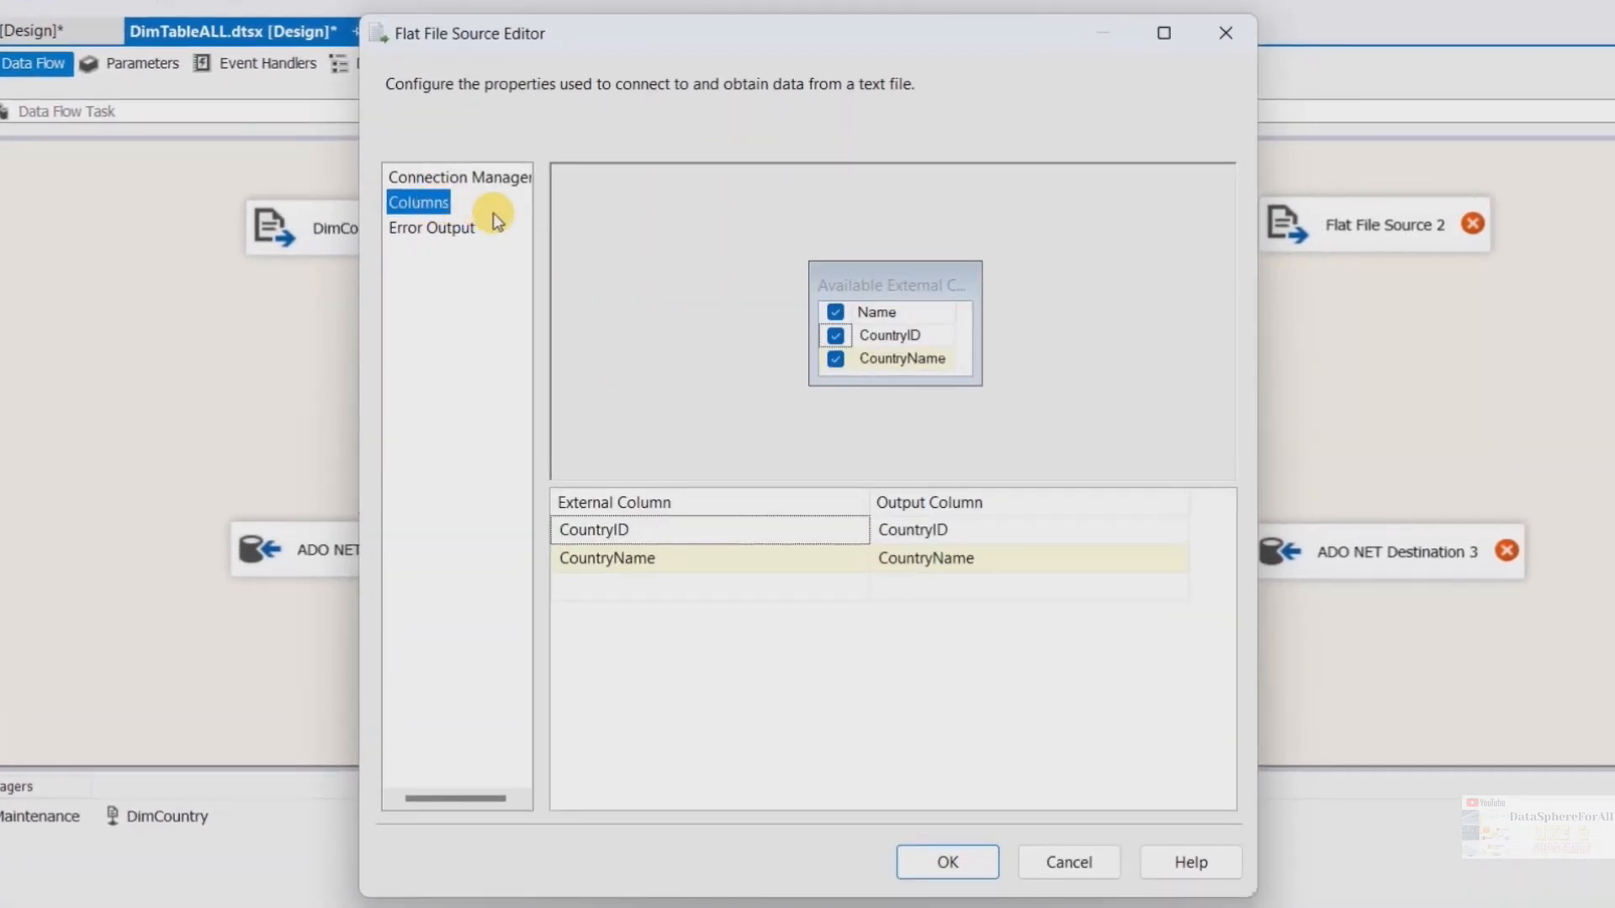
pyautogui.click(446, 227)
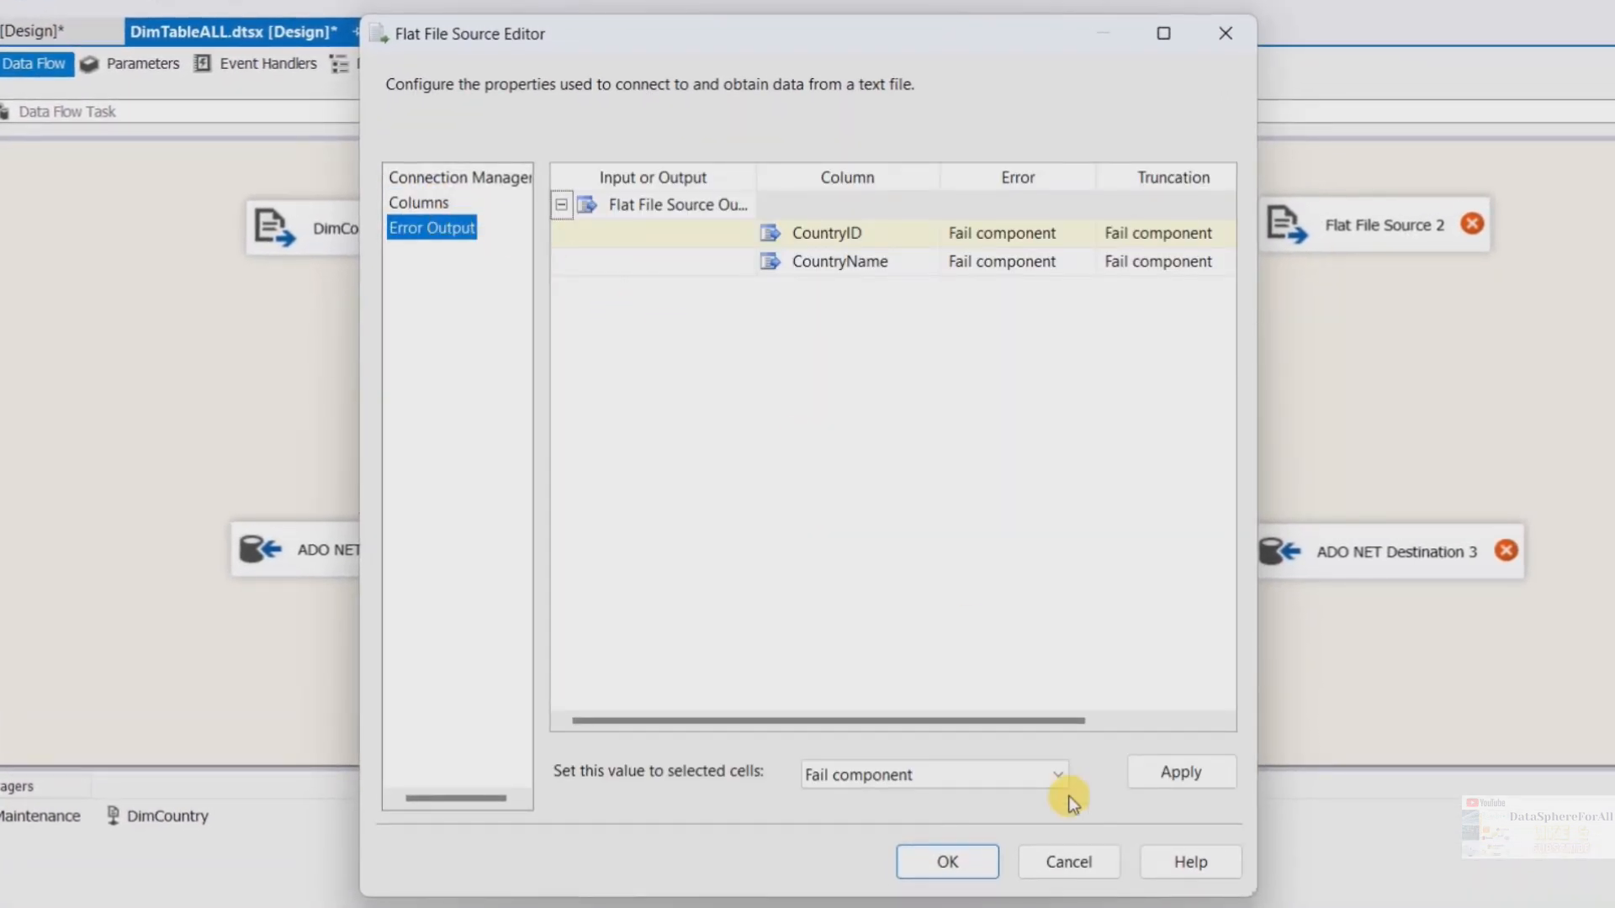
pyautogui.click(1087, 858)
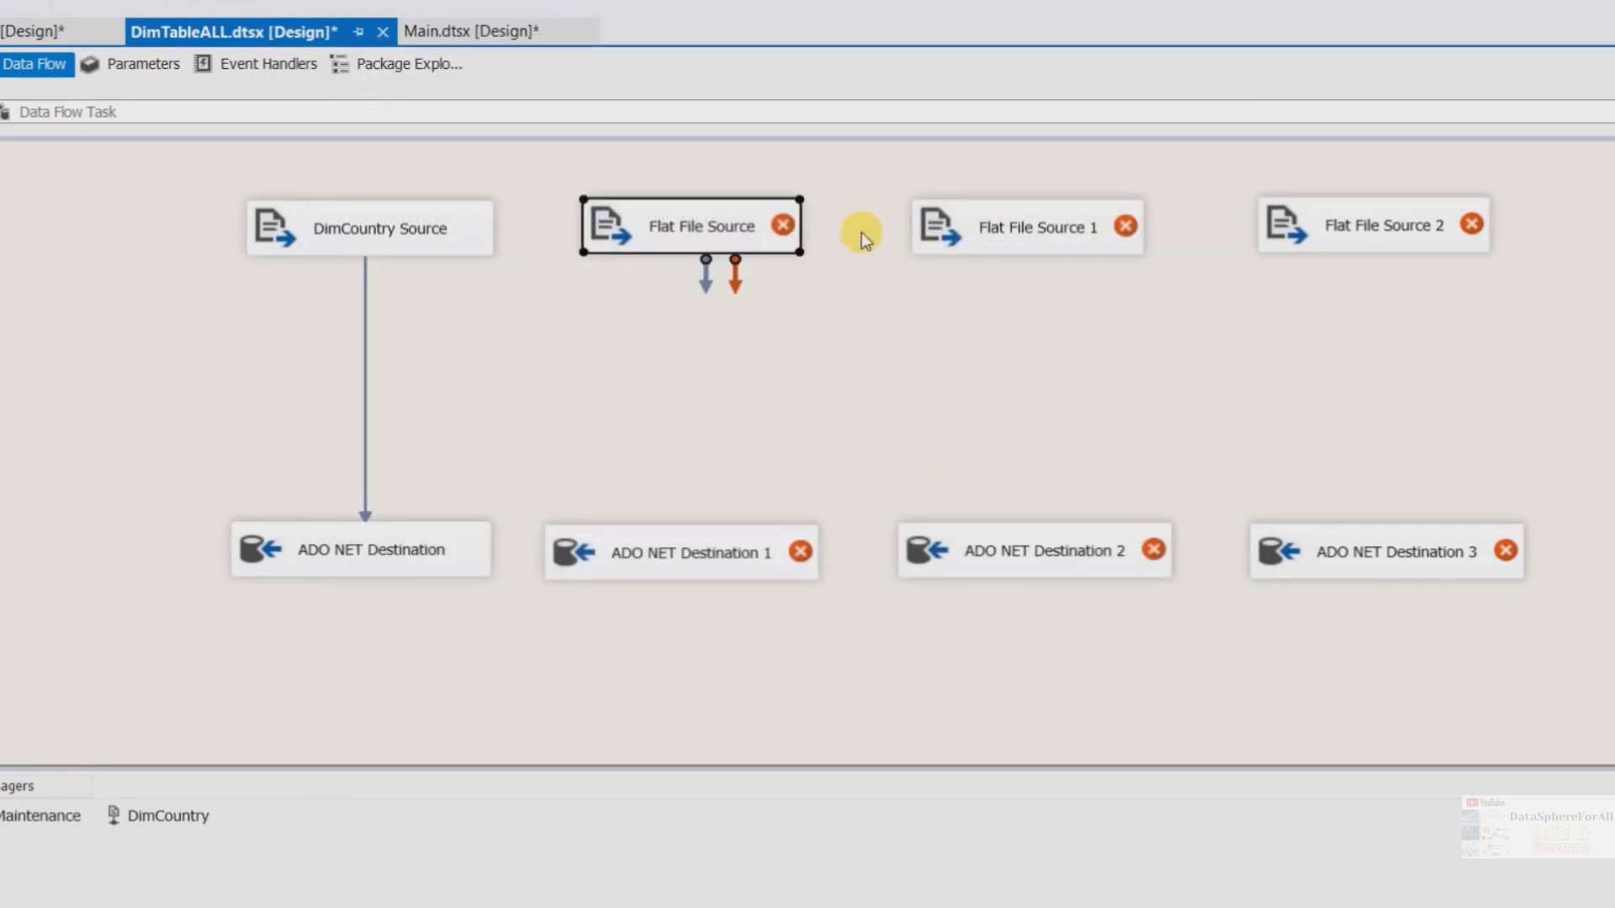
# For the Flat File Source, create a new flat file connection named DimStates that reads DimStateName.csv from the Lab2 folder
pyautogui.doubleClick(703, 224)
pyautogui.click(1137, 225)
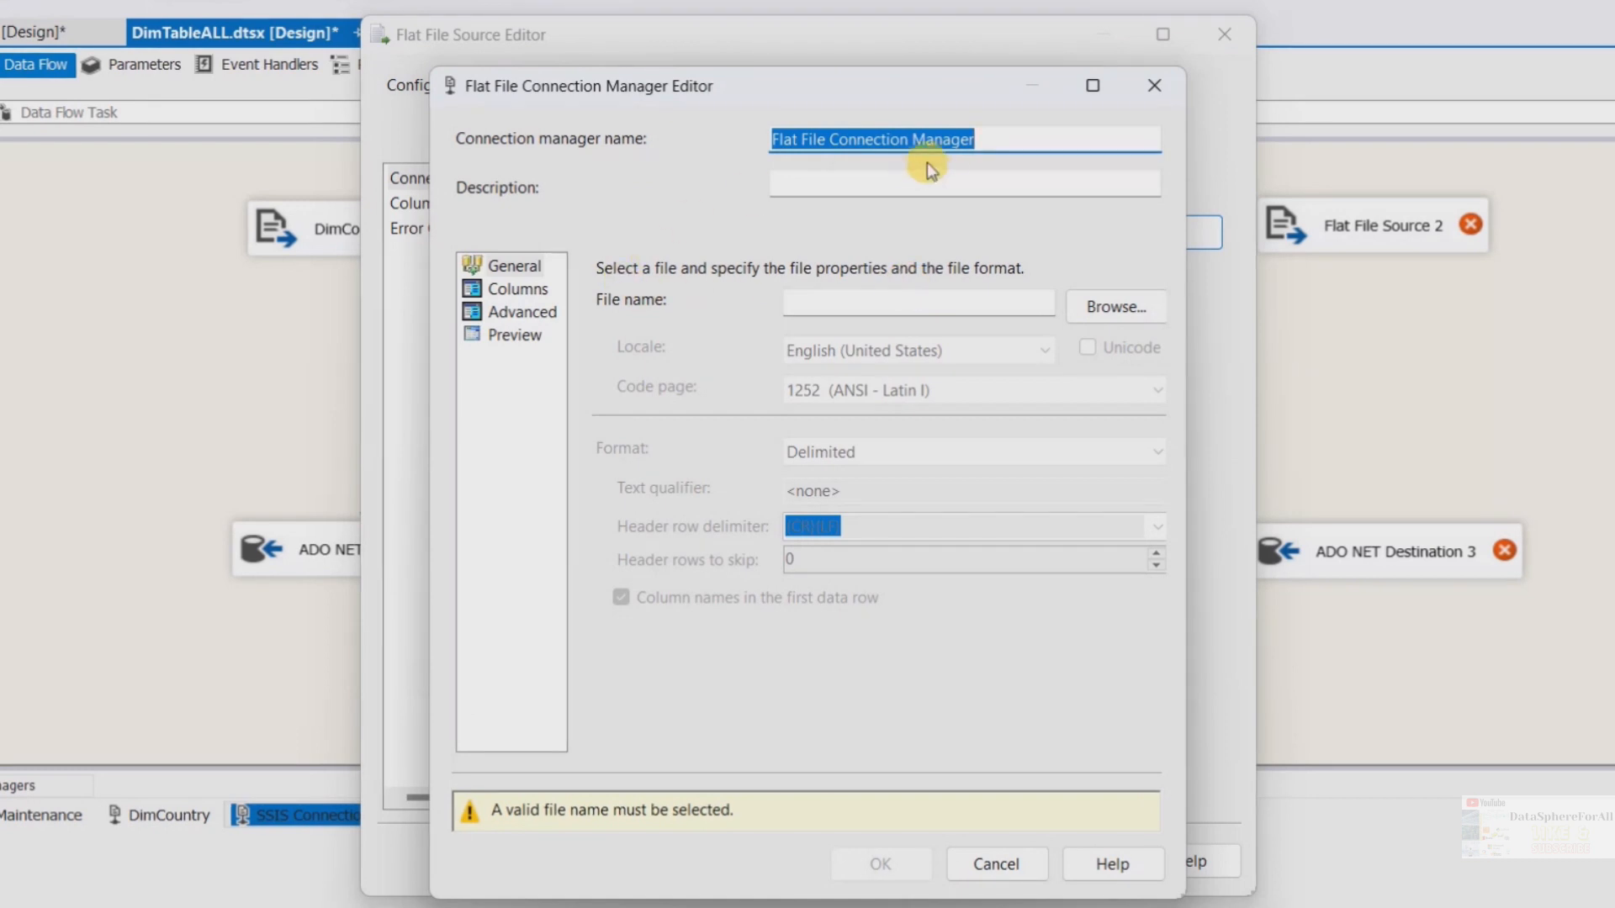
pyautogui.write('DimStates')
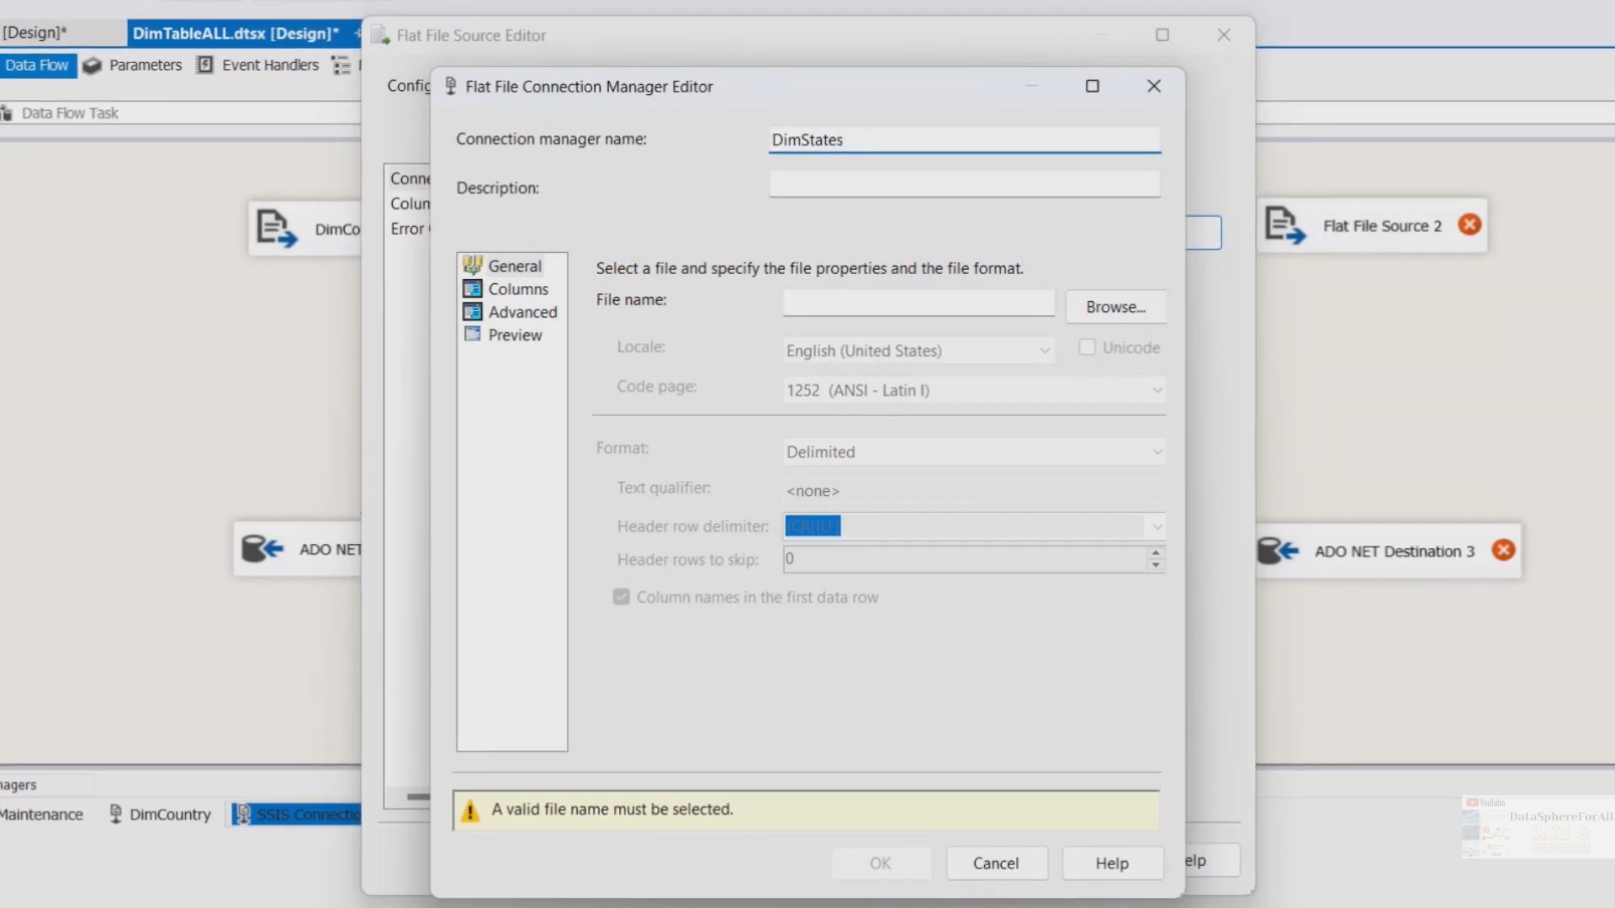
pyautogui.click(1093, 305)
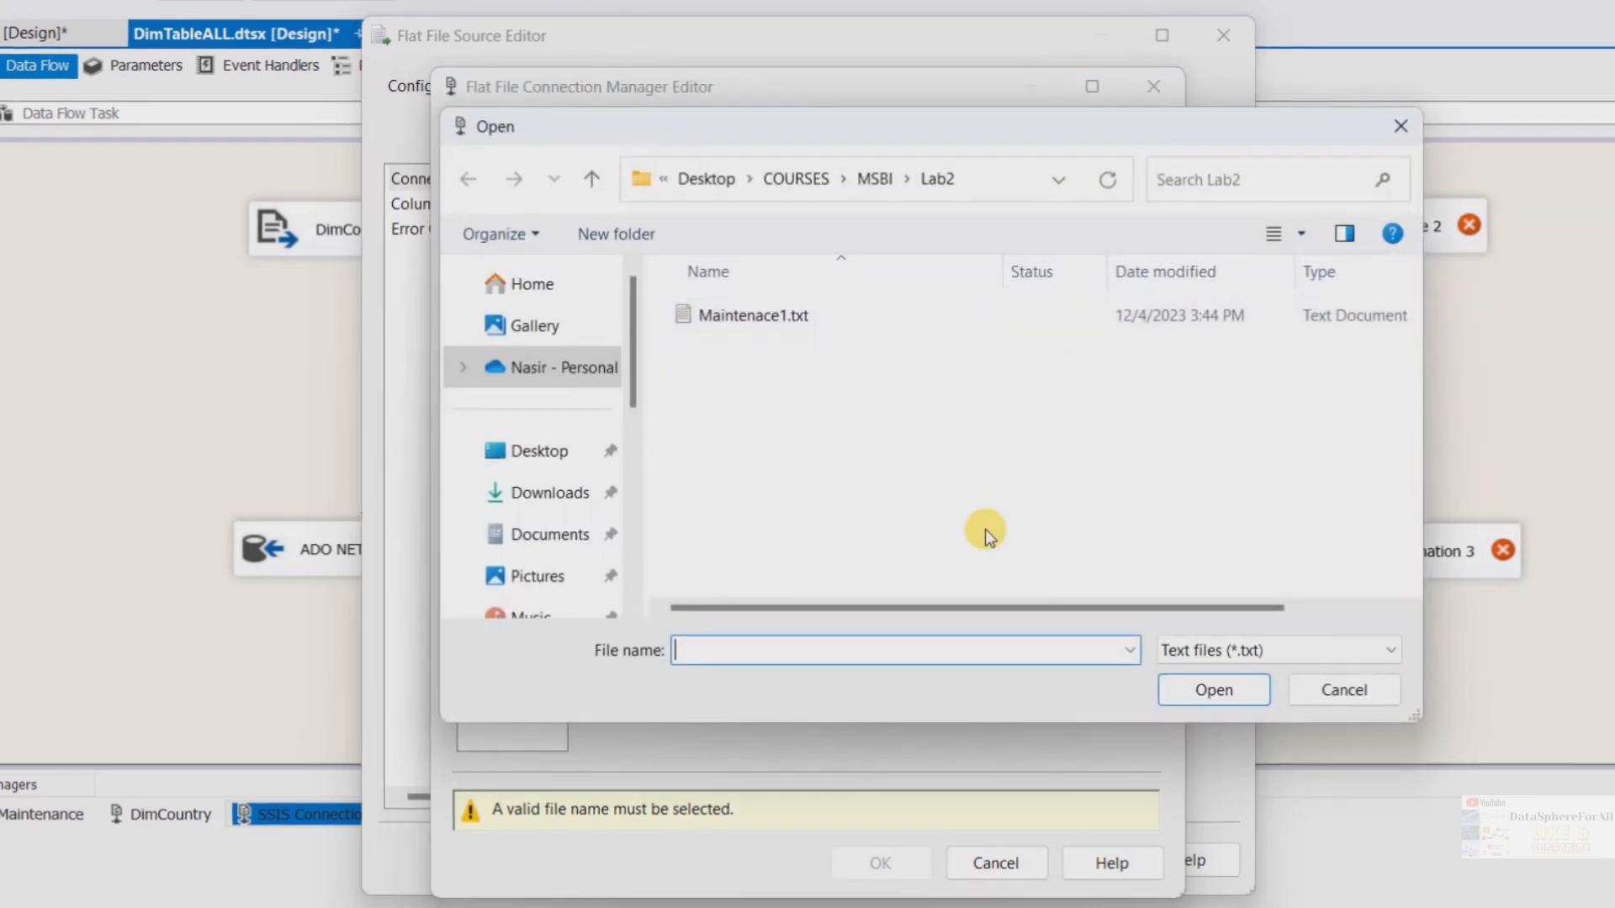
pyautogui.click(1316, 656)
pyautogui.click(1191, 714)
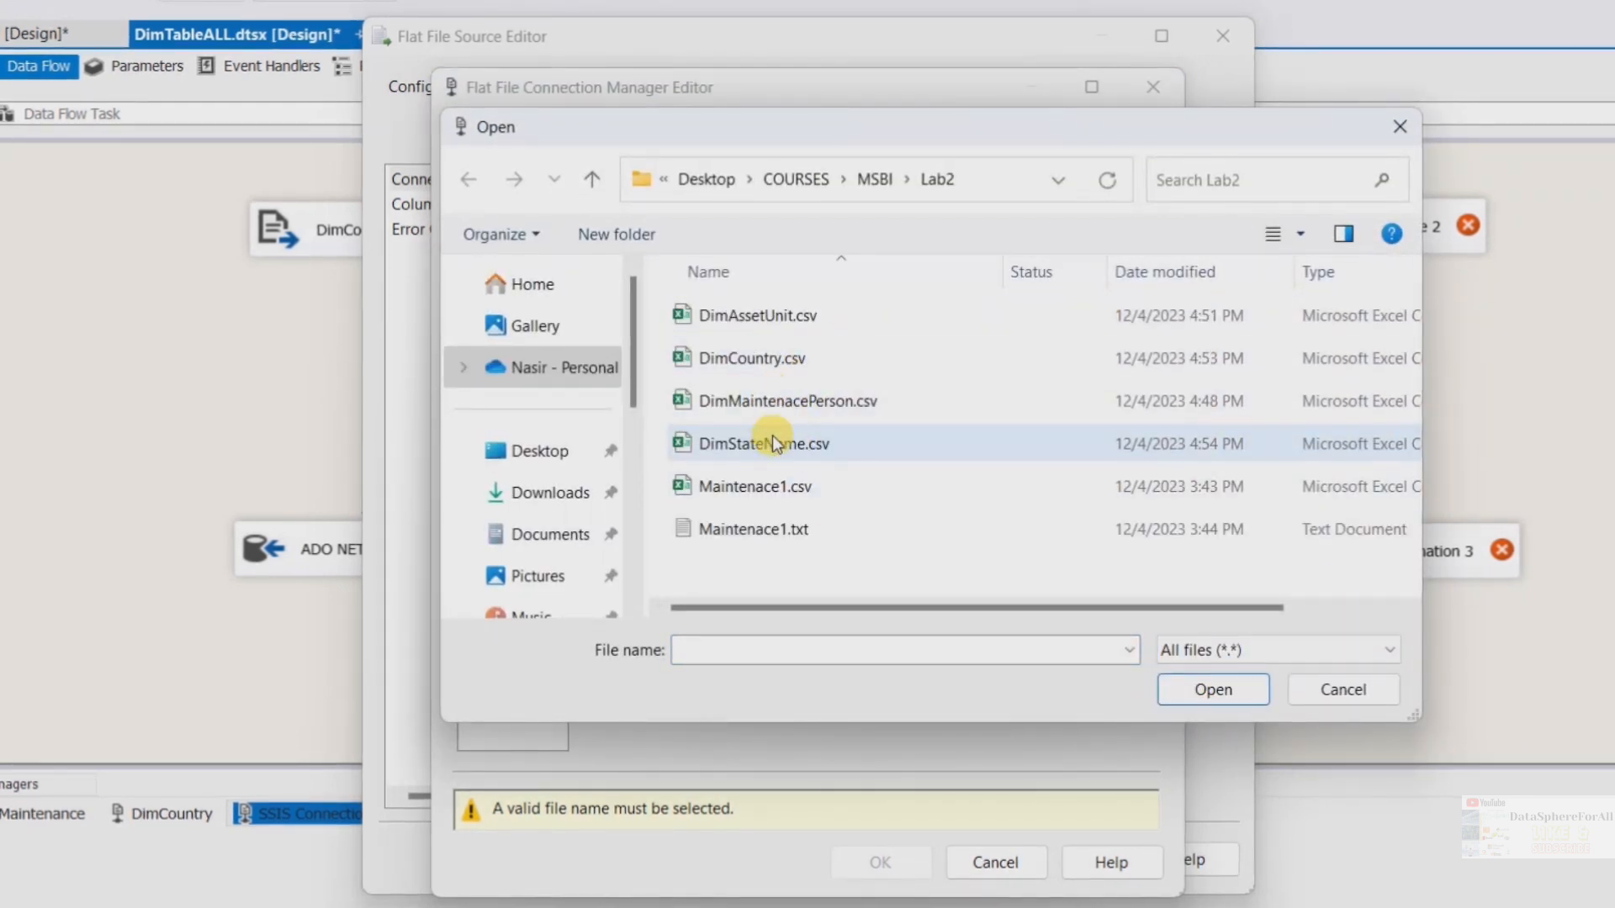
pyautogui.click(772, 442)
pyautogui.click(1166, 696)
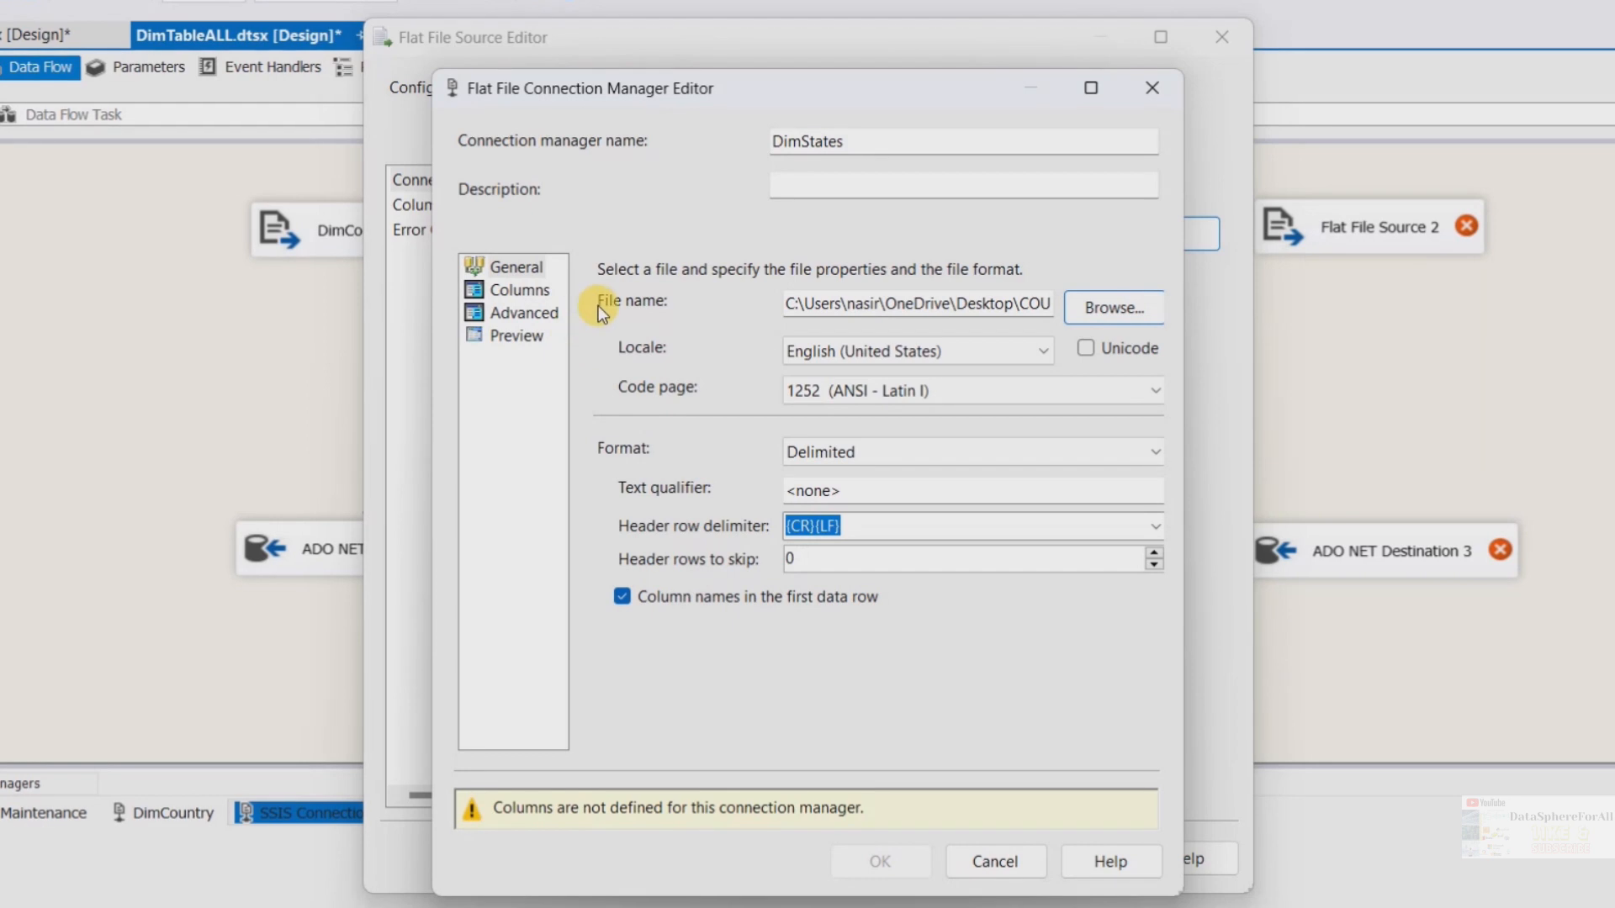
# Review the DimStates connection's Columns, Advanced and Preview pages and confirm the connection manager
pyautogui.click(523, 293)
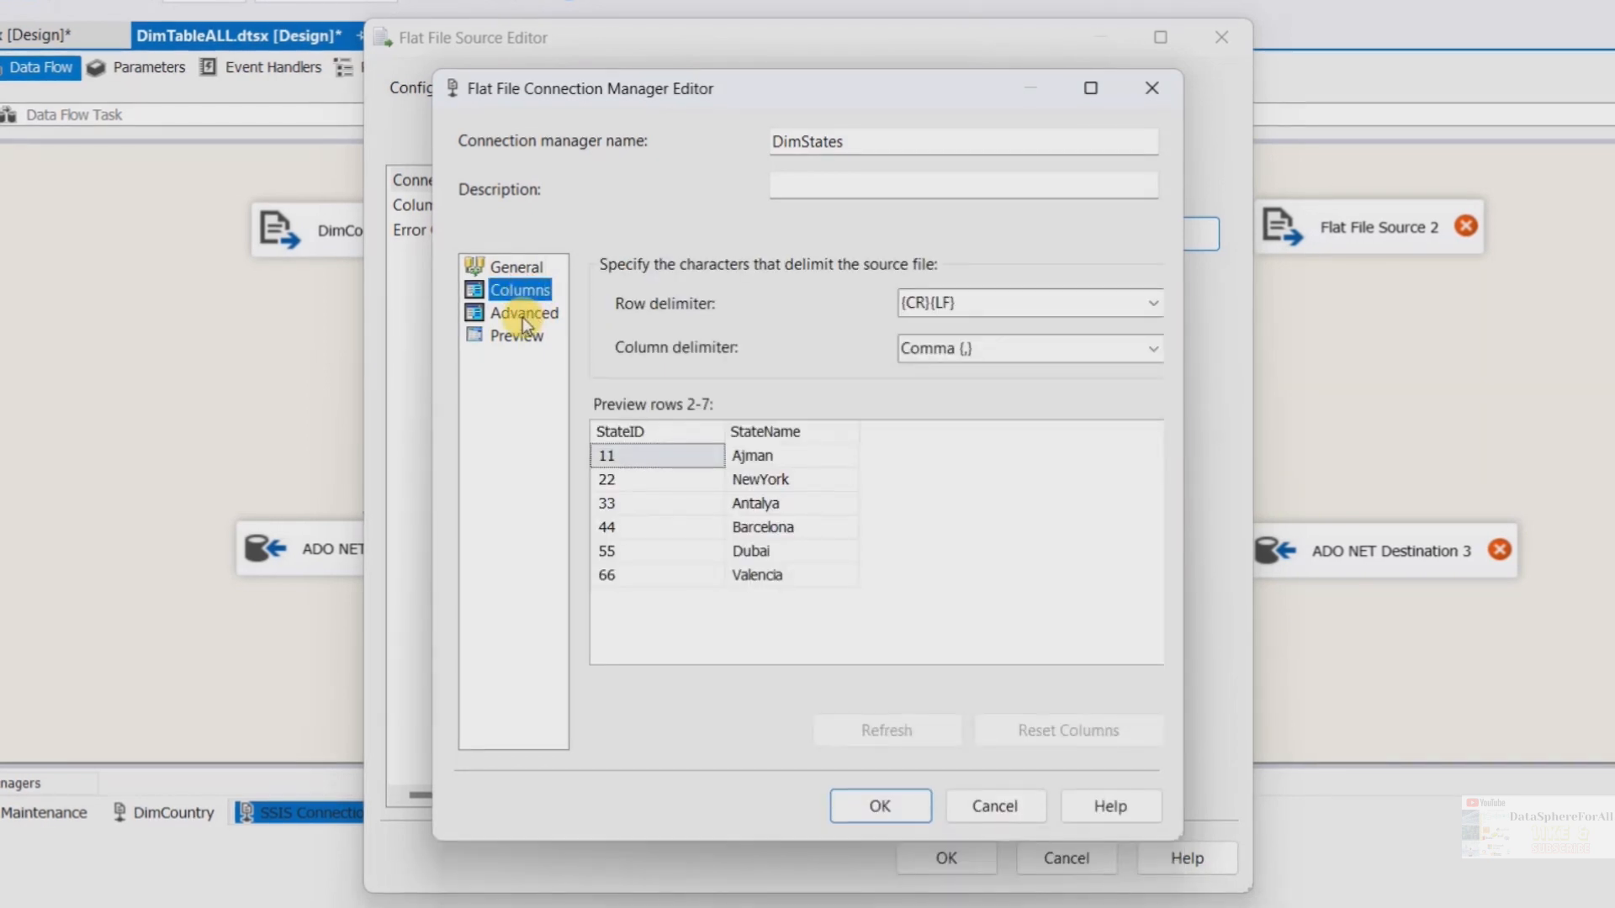
pyautogui.click(522, 316)
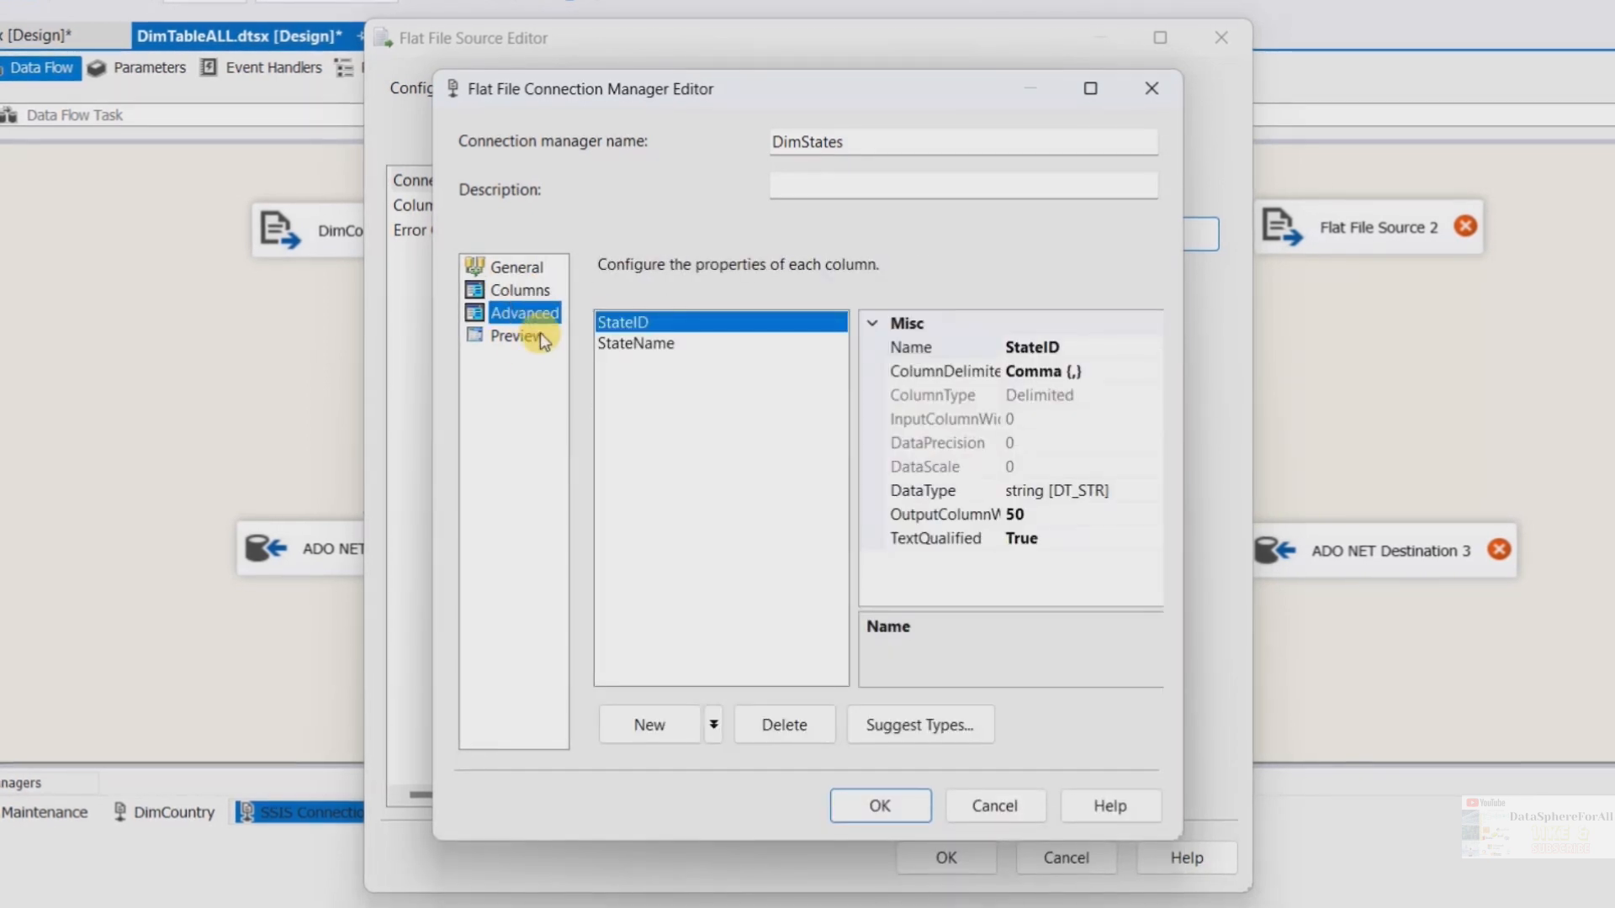
pyautogui.click(514, 336)
pyautogui.click(874, 803)
# Check the Flat File Source's Columns and Error Output pages and confirm the source editor
pyautogui.click(425, 205)
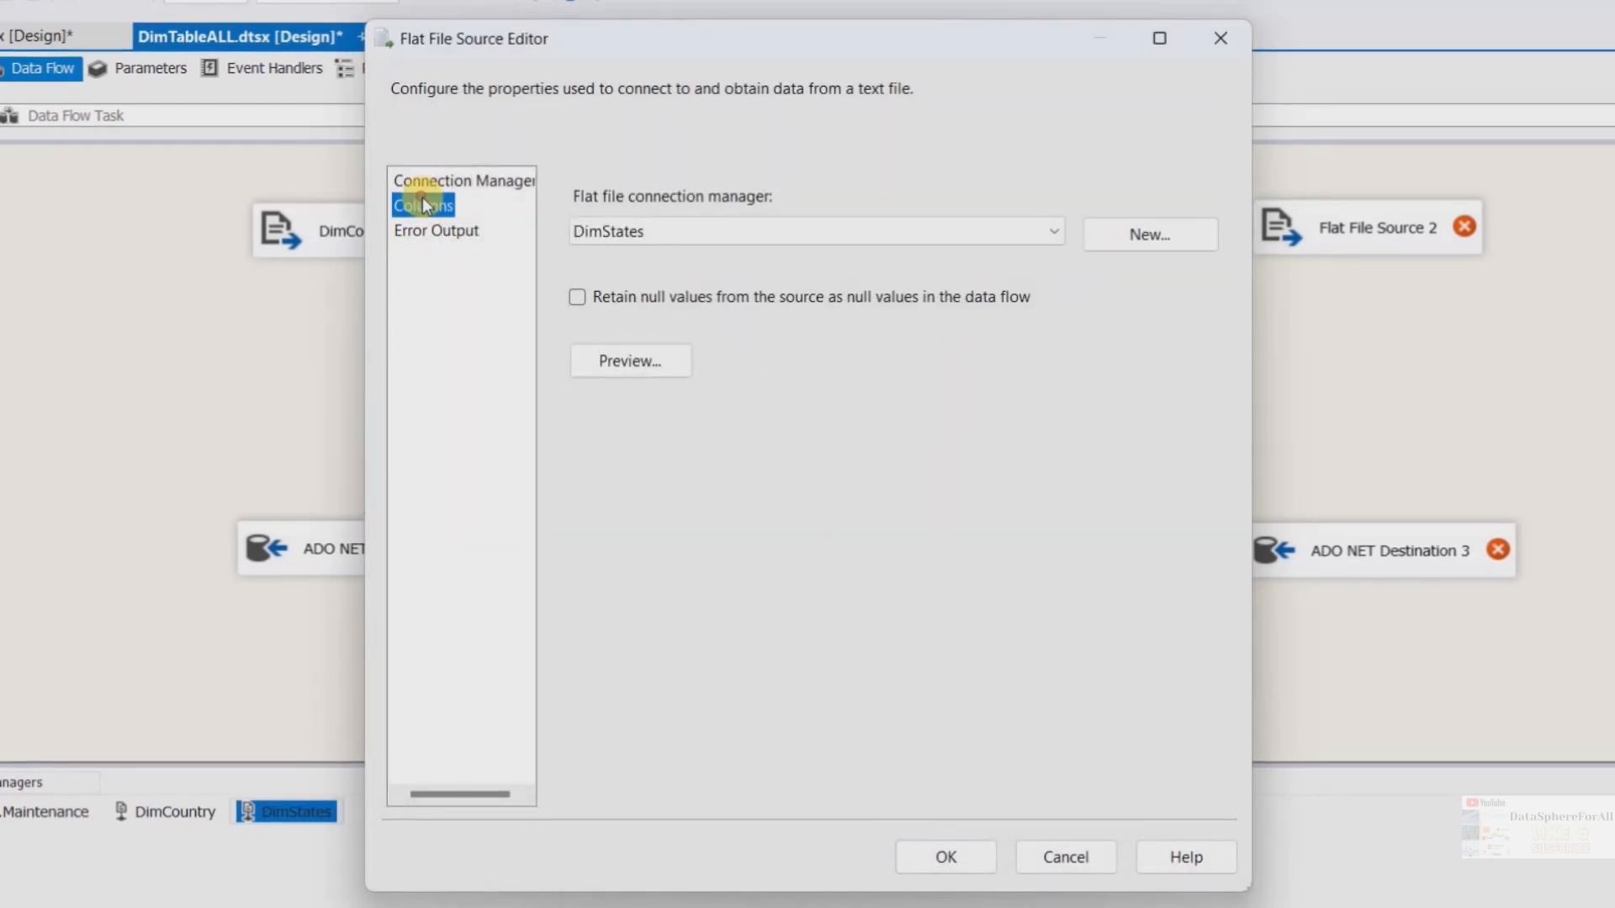
pyautogui.click(451, 231)
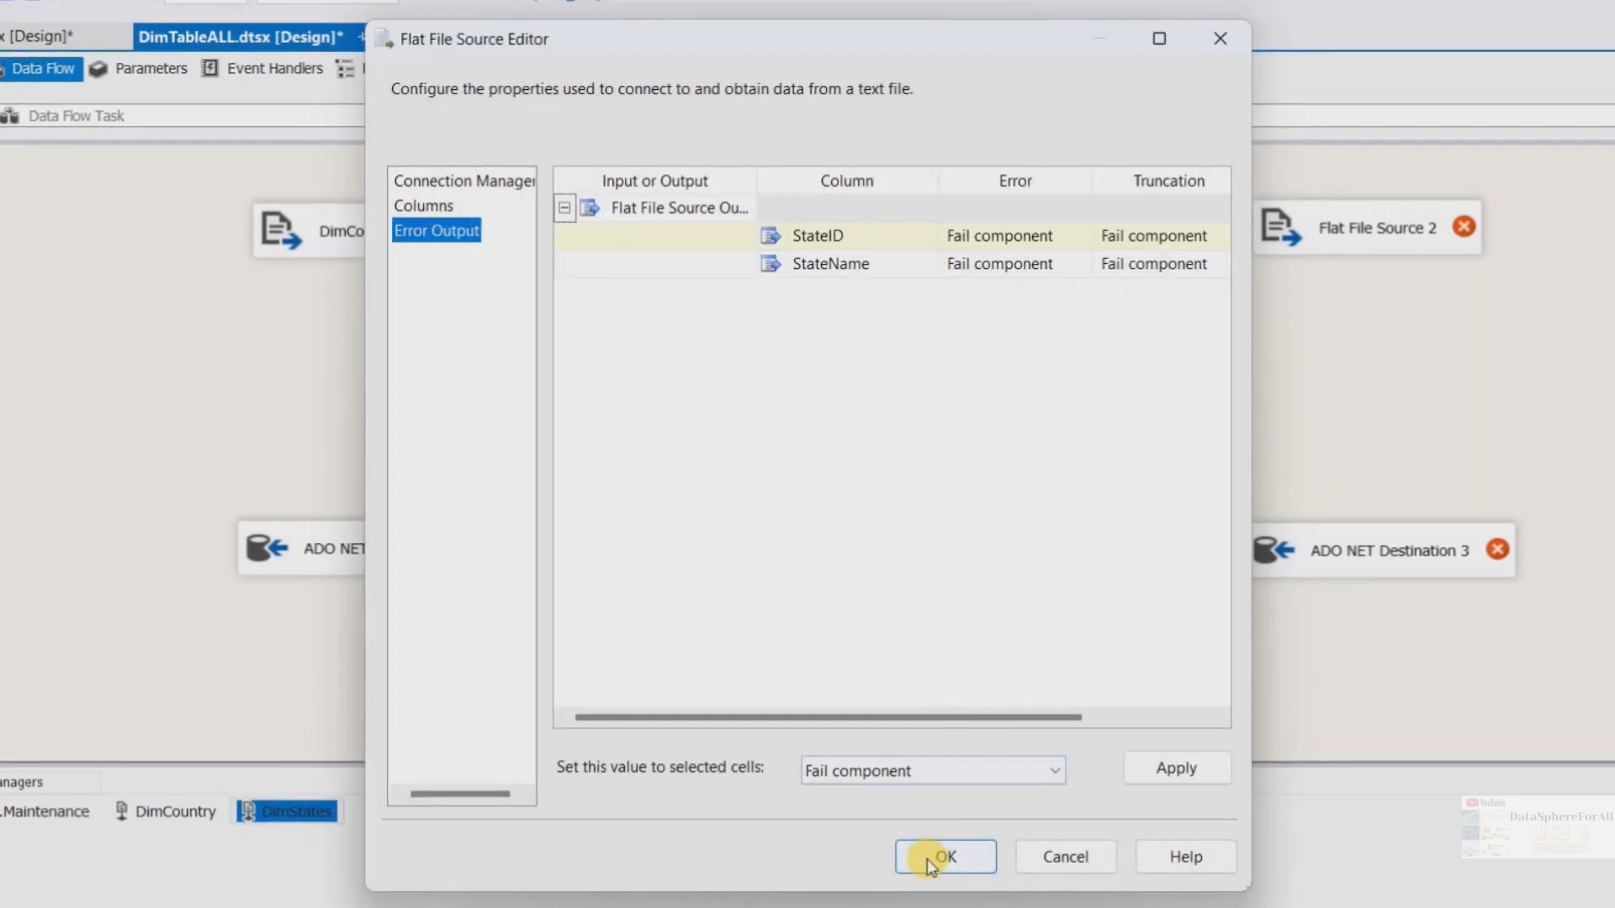
pyautogui.click(935, 856)
# Connect the Flat File Source to ADO NET Destination 1 and set that destination to load the "dbo"."DimStates" table, checking its mappings
pyautogui.click(697, 232)
pyautogui.moveTo(710, 289); pyautogui.dragTo(680, 539)
pyautogui.doubleClick(711, 548)
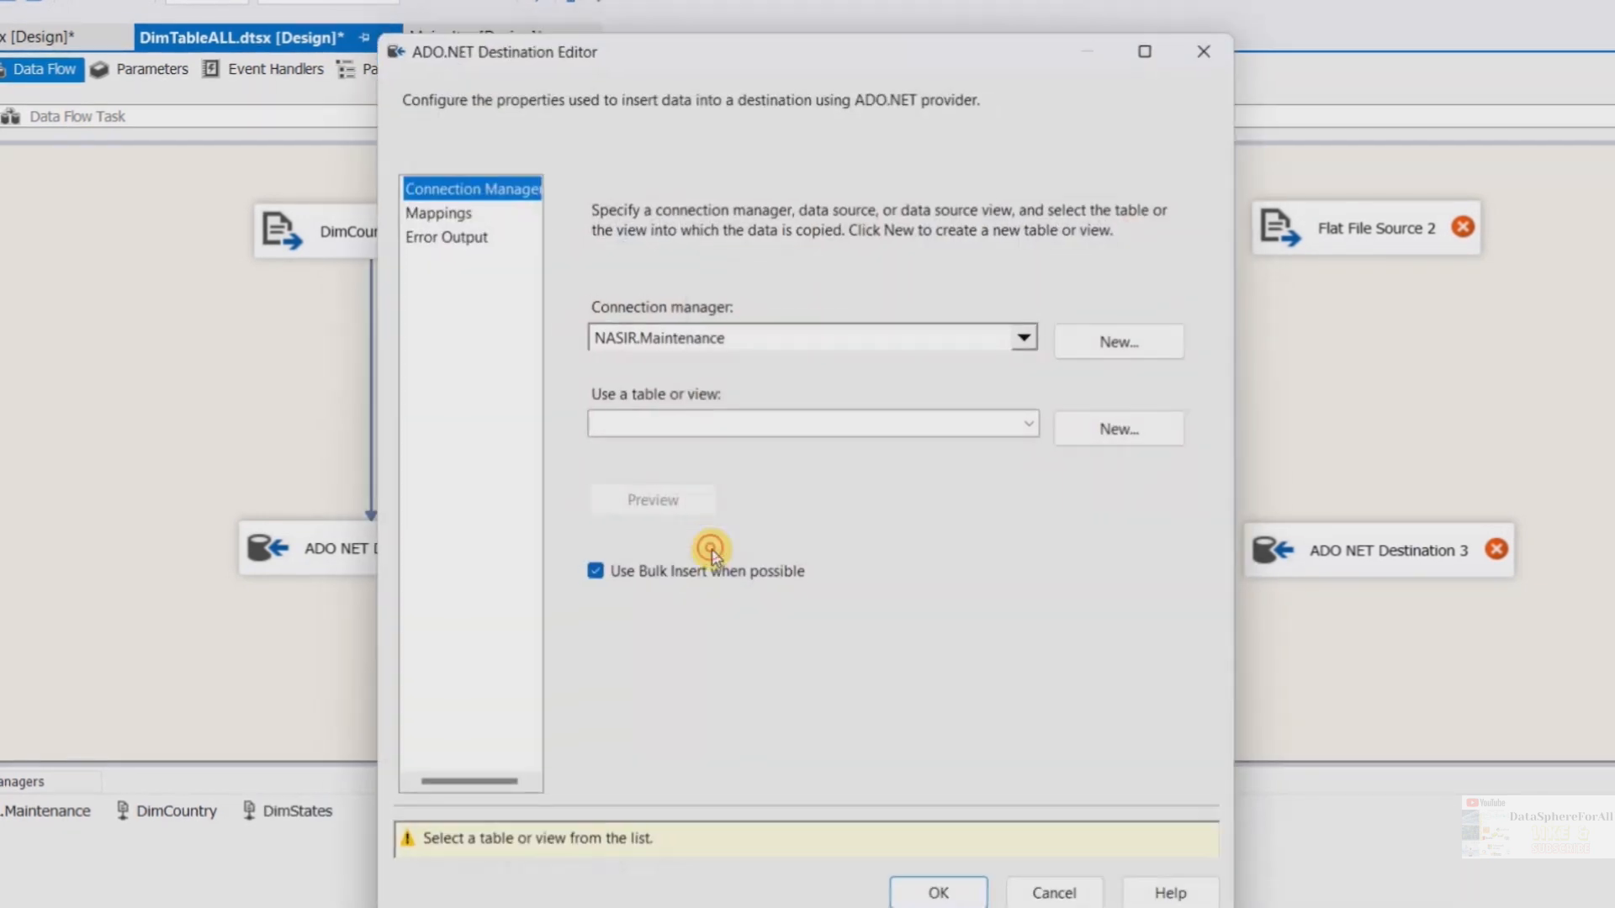
pyautogui.click(1026, 423)
pyautogui.click(1039, 422)
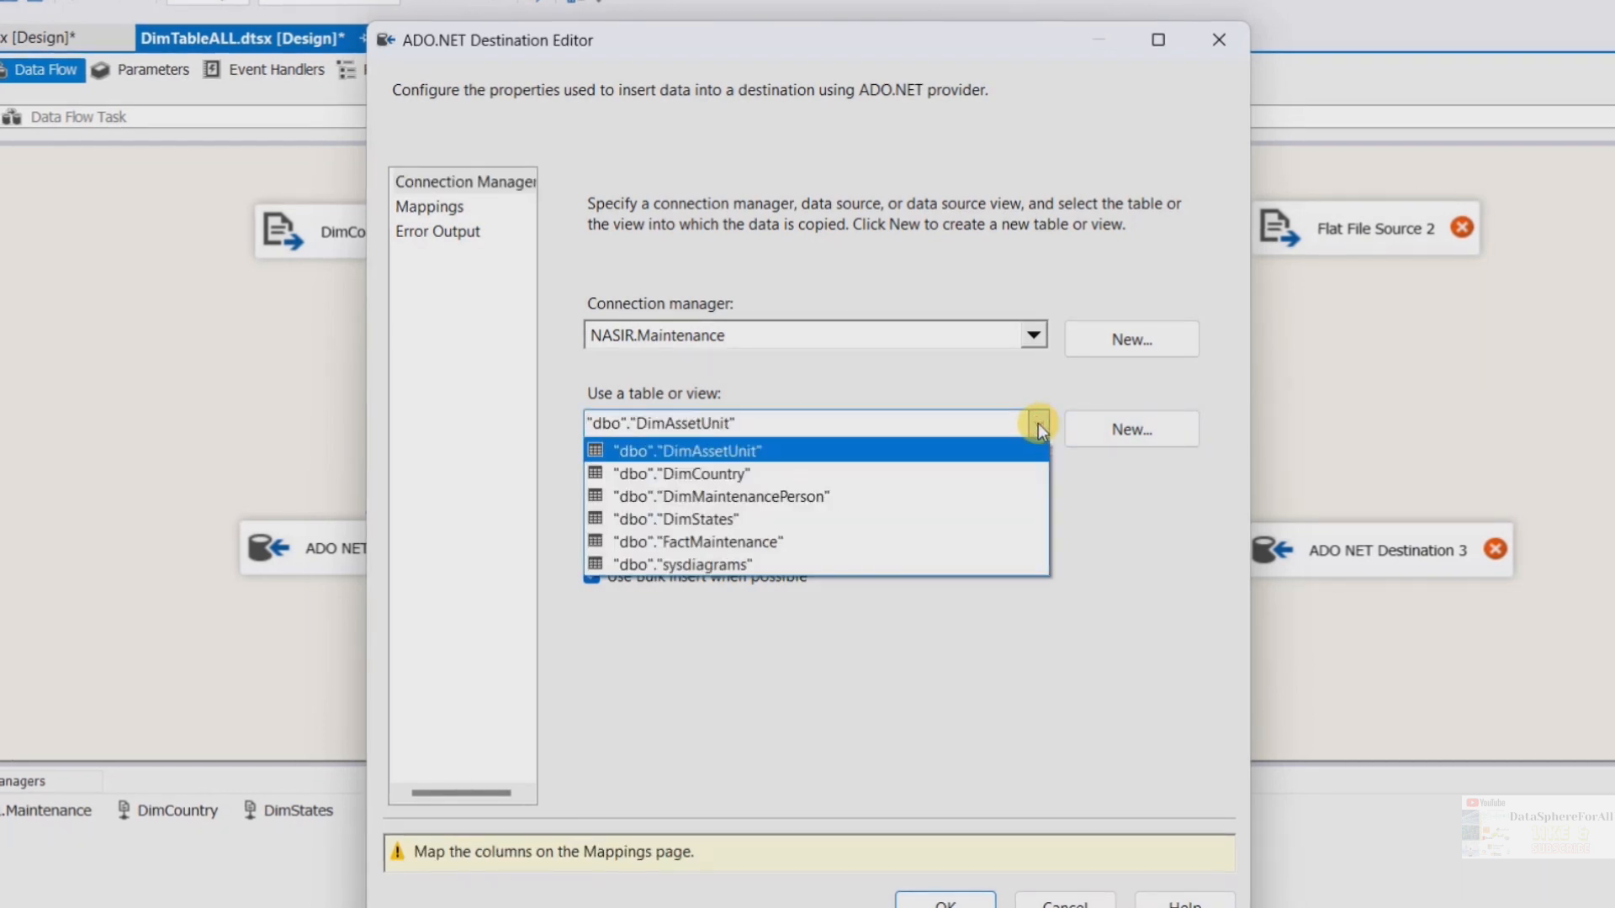
pyautogui.click(712, 519)
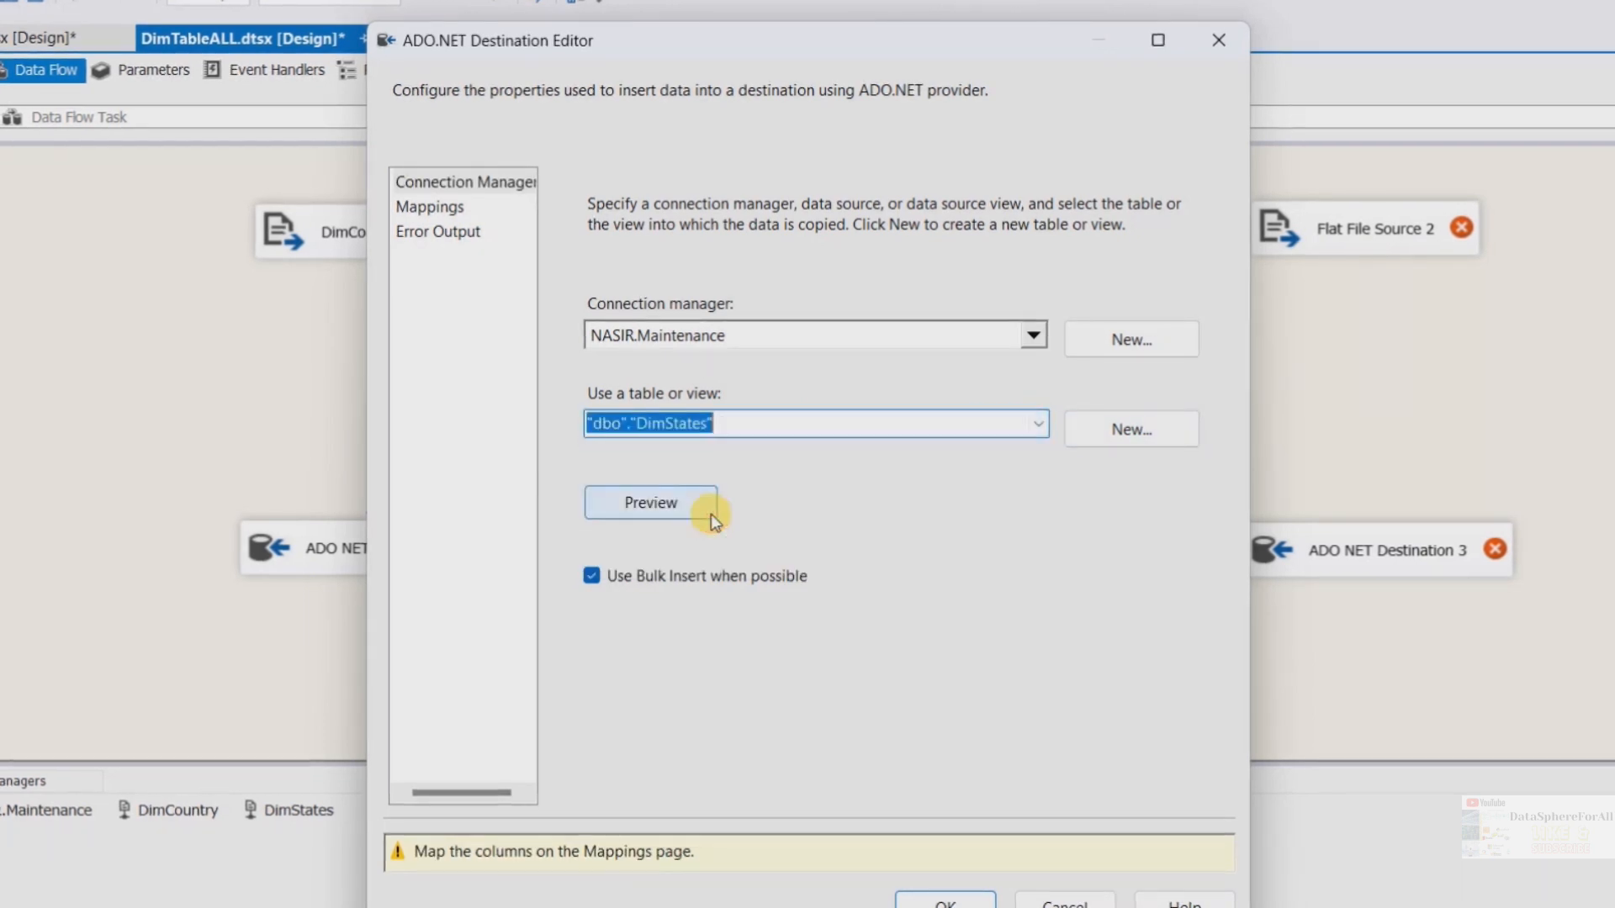
pyautogui.click(446, 212)
pyautogui.click(439, 230)
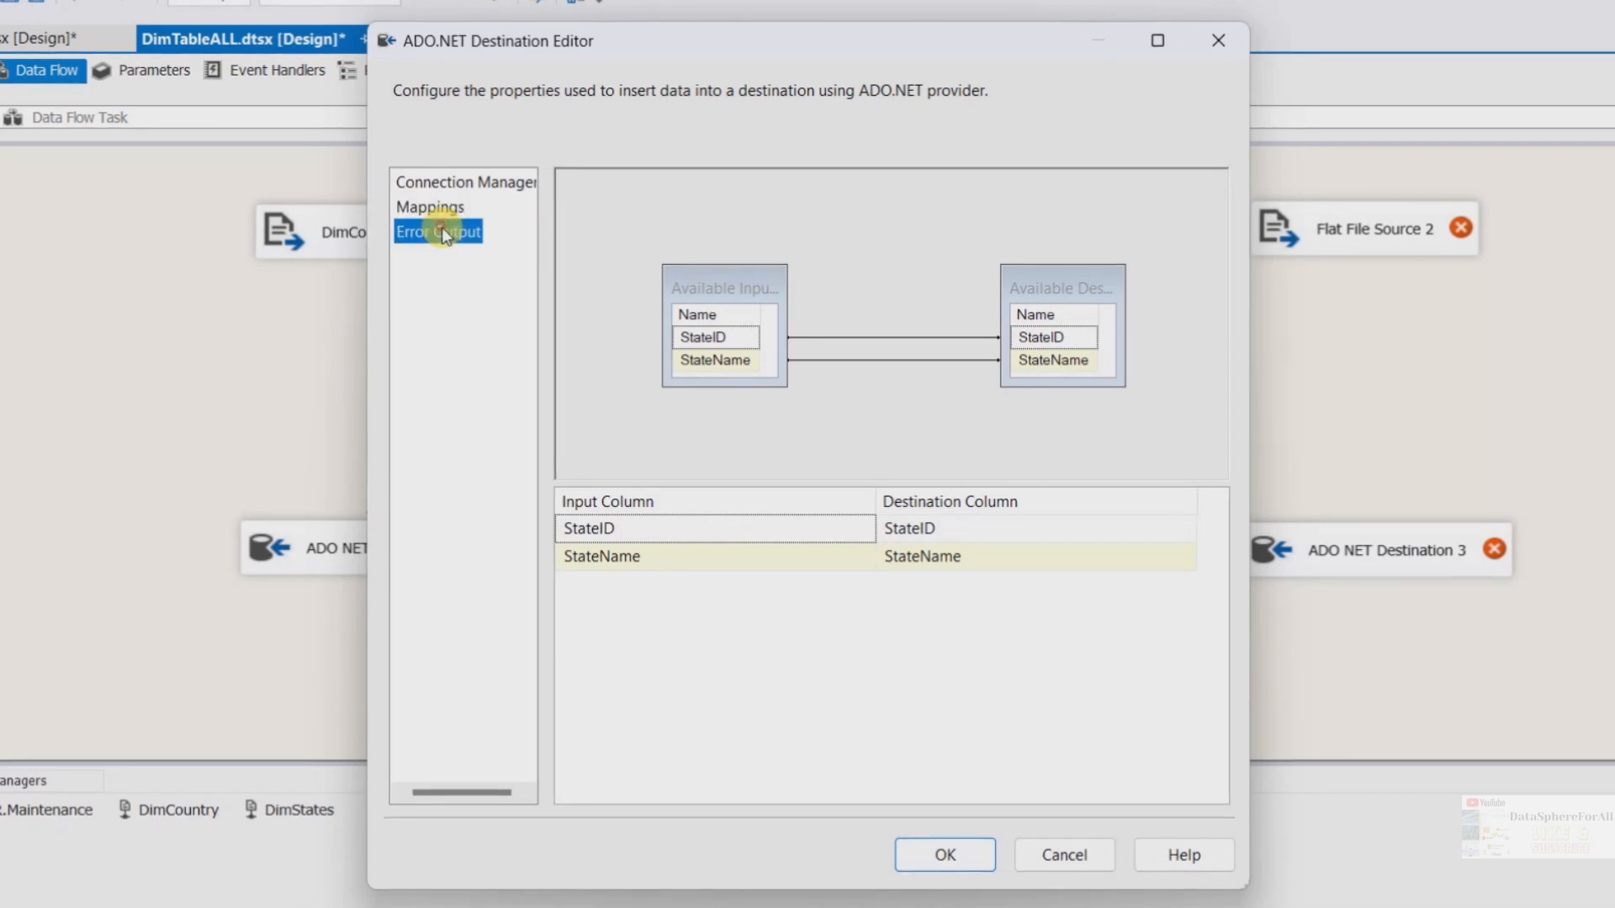
pyautogui.click(946, 853)
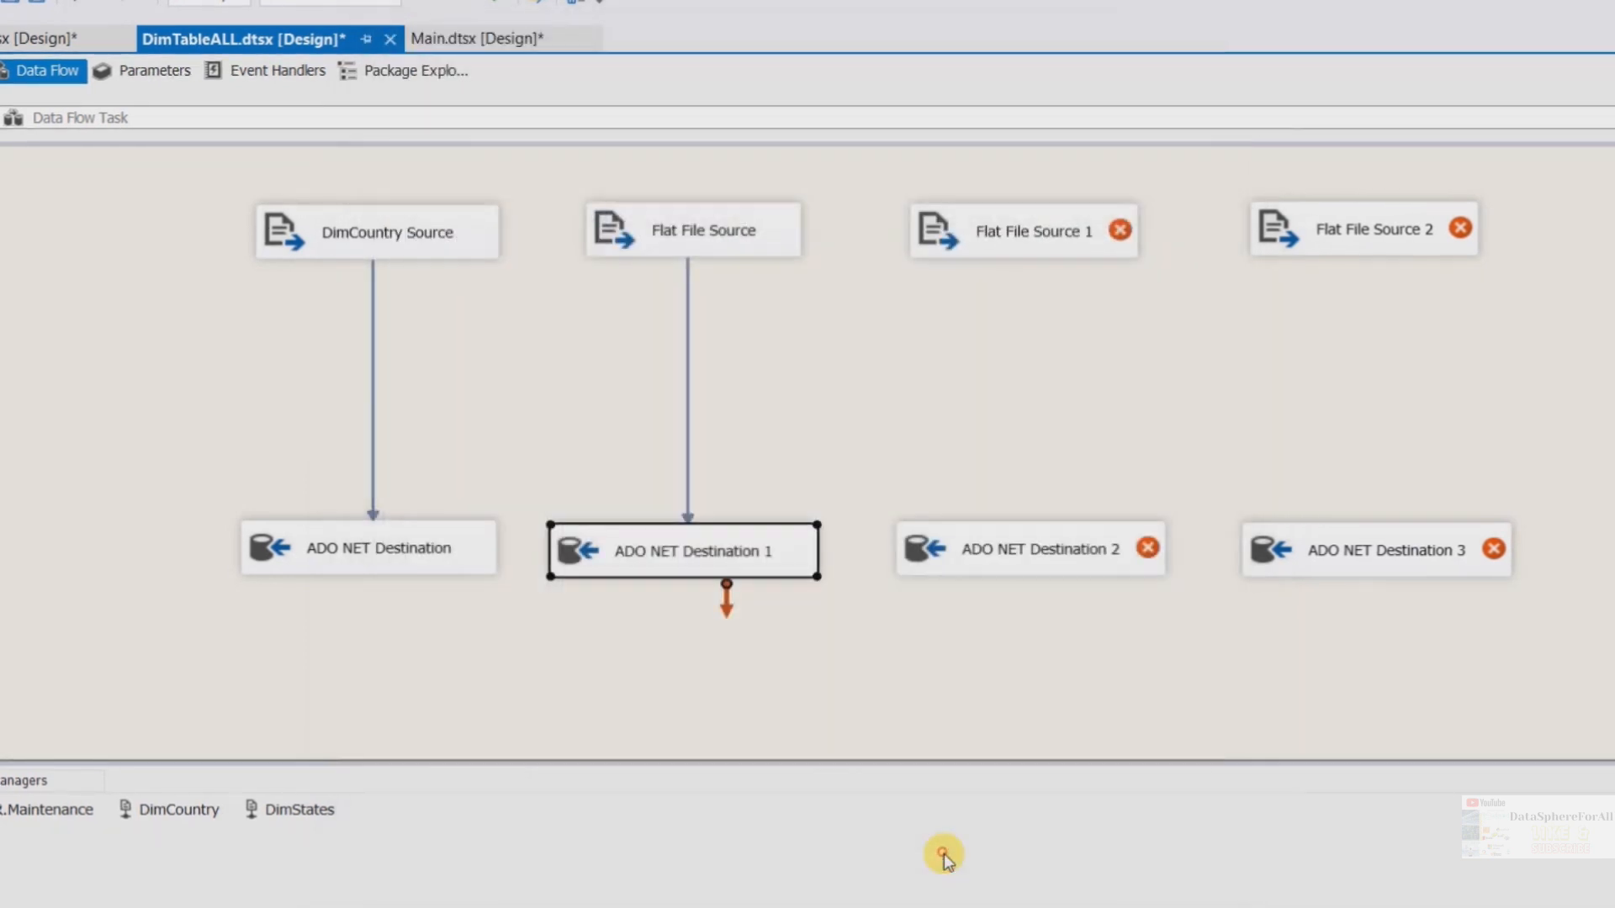
# Rename the Flat File Source to DimStates Source
pyautogui.click(721, 241)
pyautogui.rightClick(723, 234)
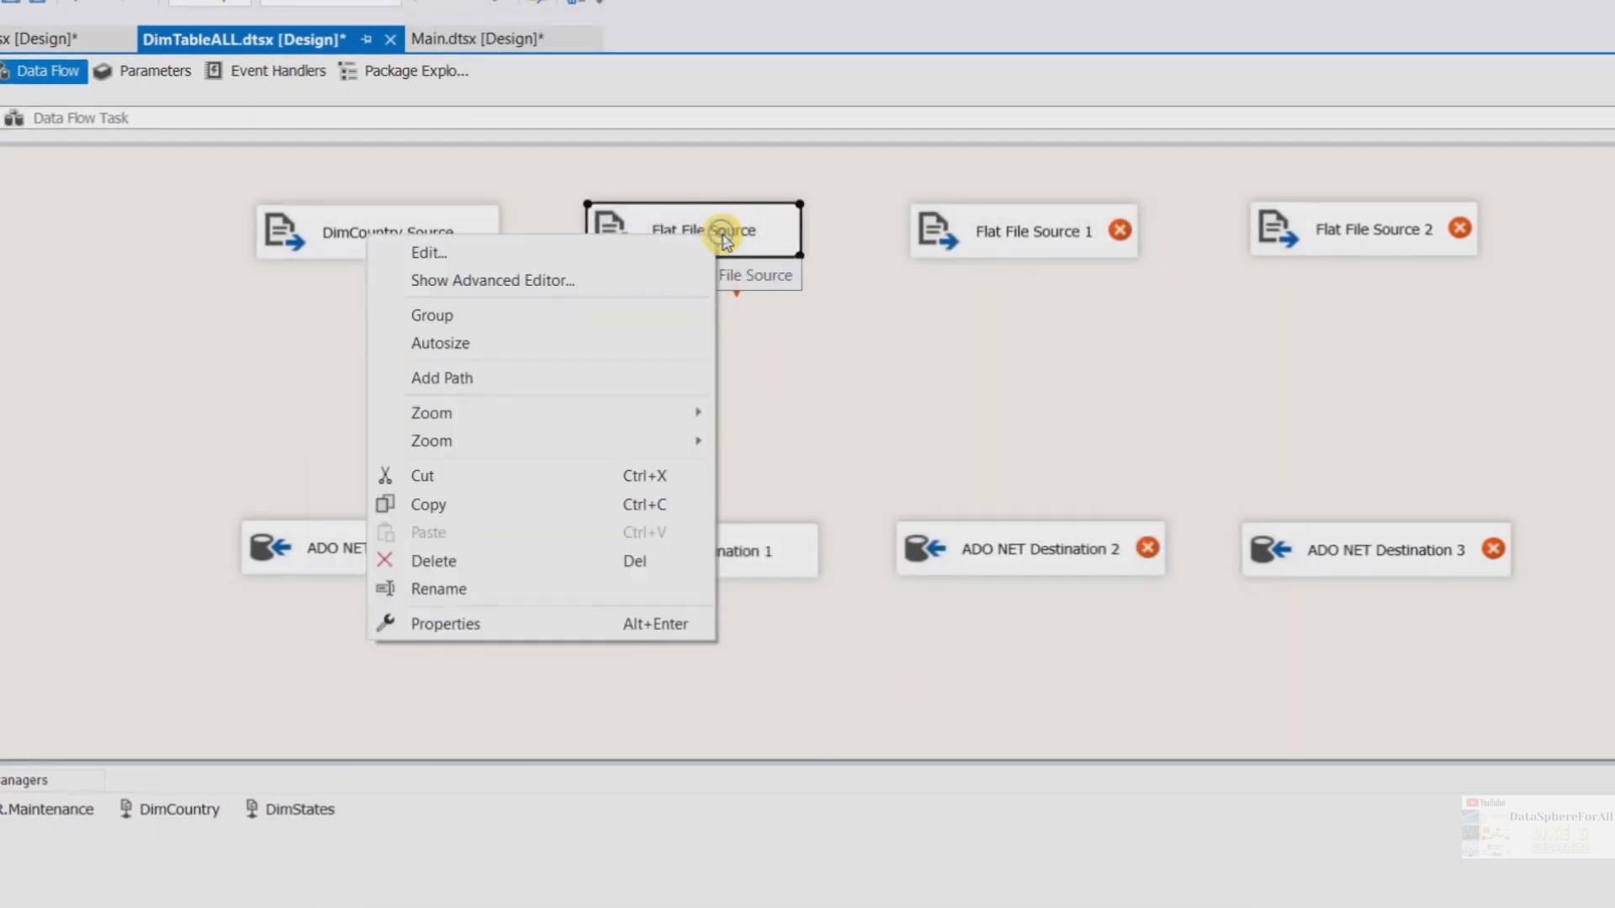
pyautogui.click(429, 588)
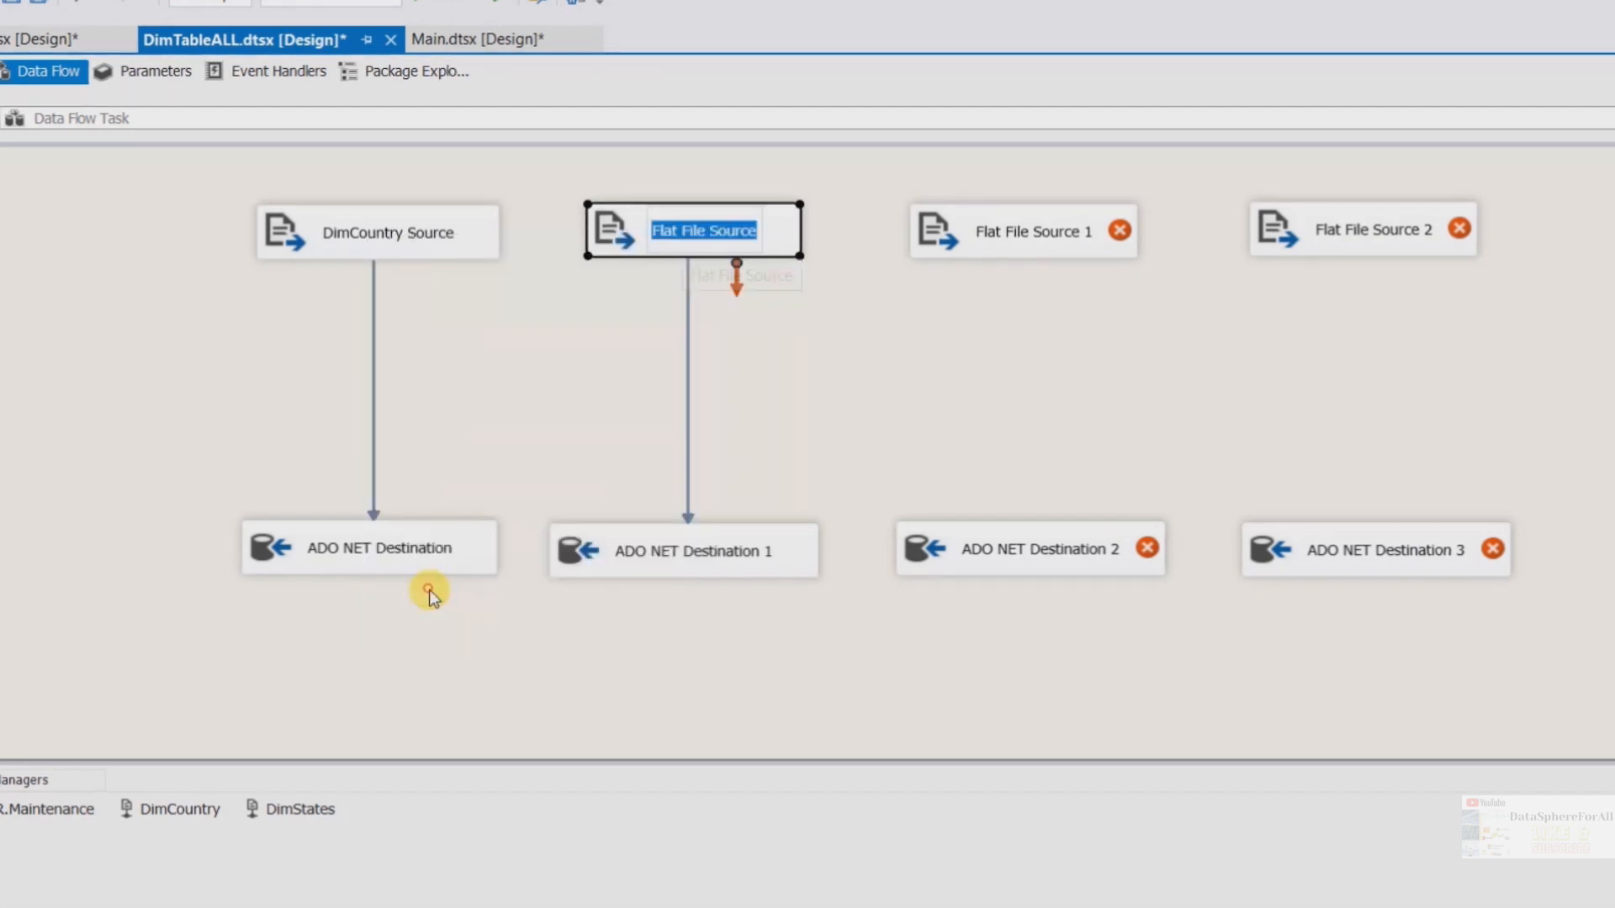
pyautogui.write('Dim')
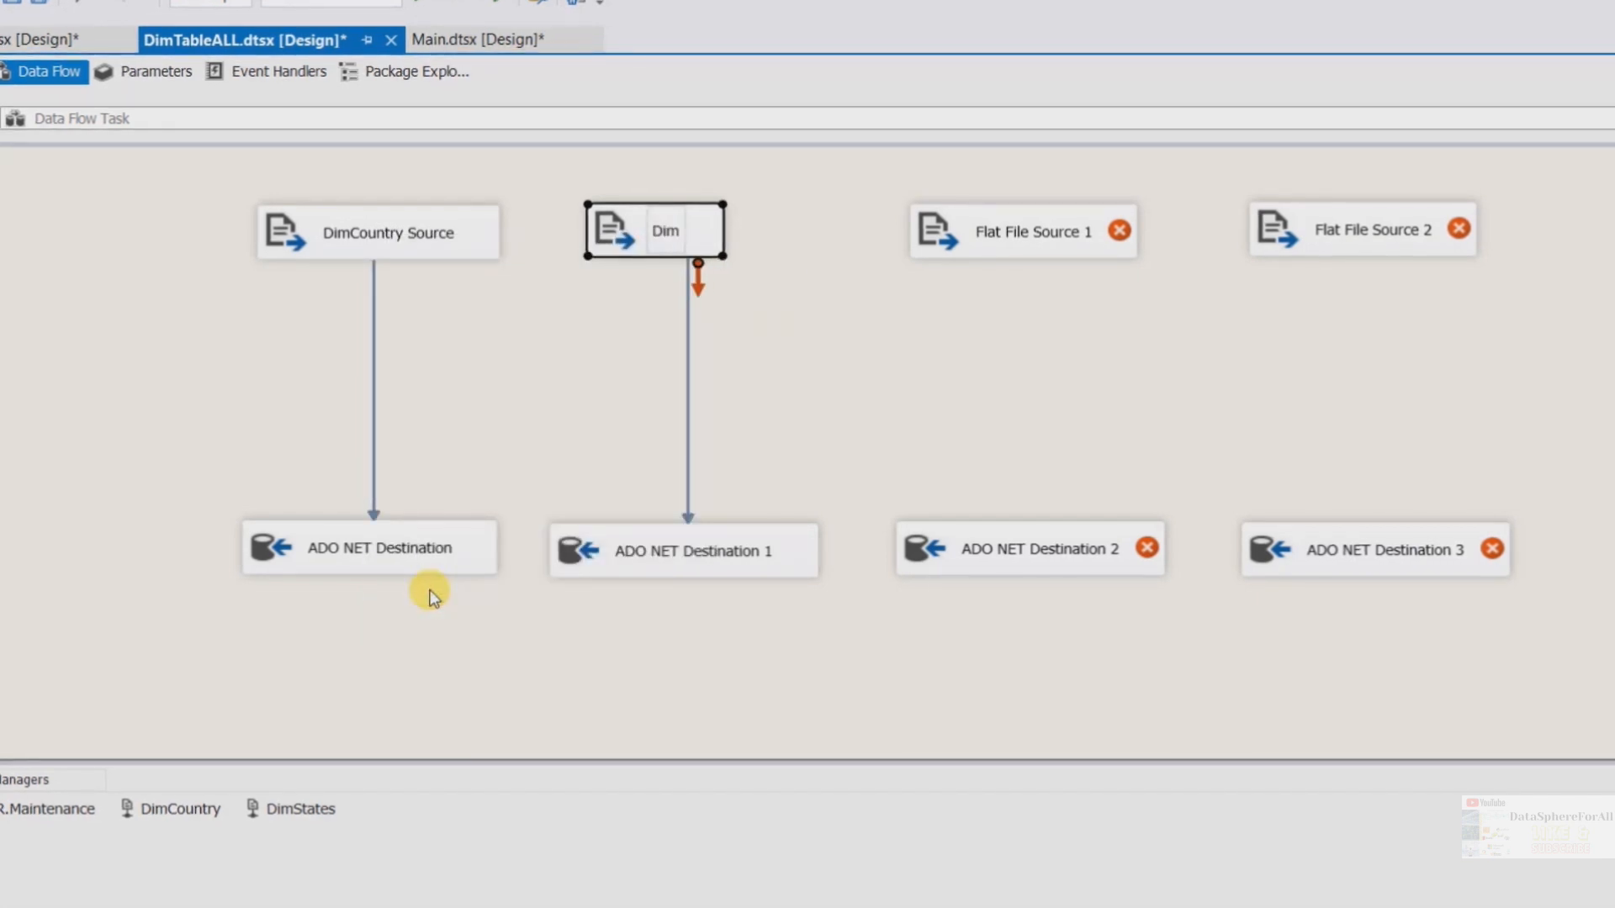
pyautogui.write('St')
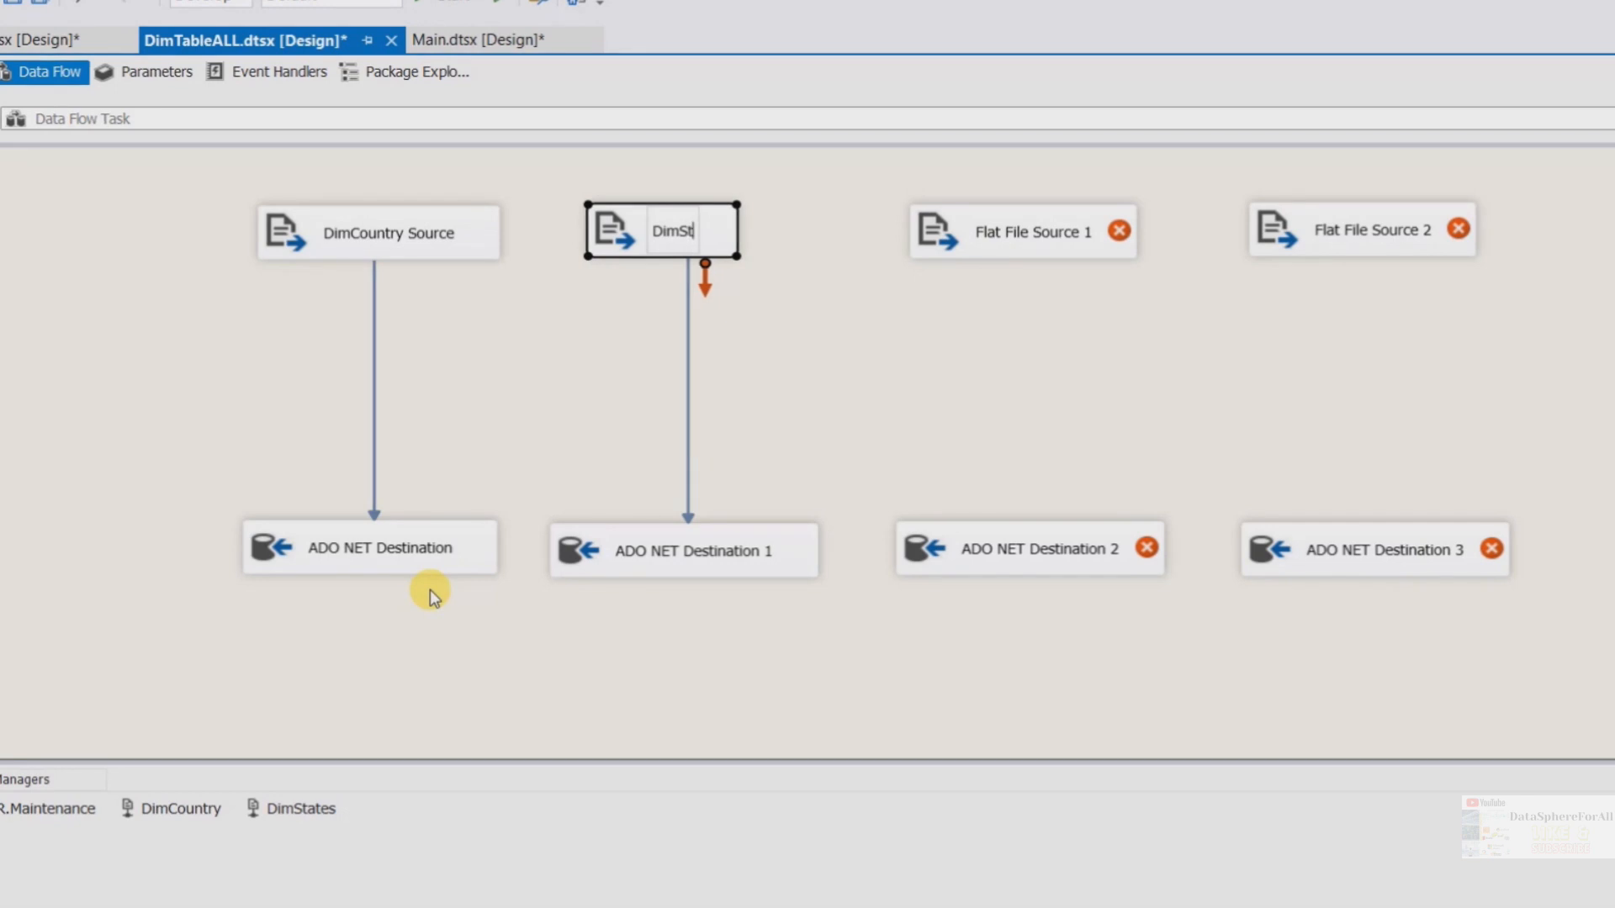
pyautogui.write('ates Sour')
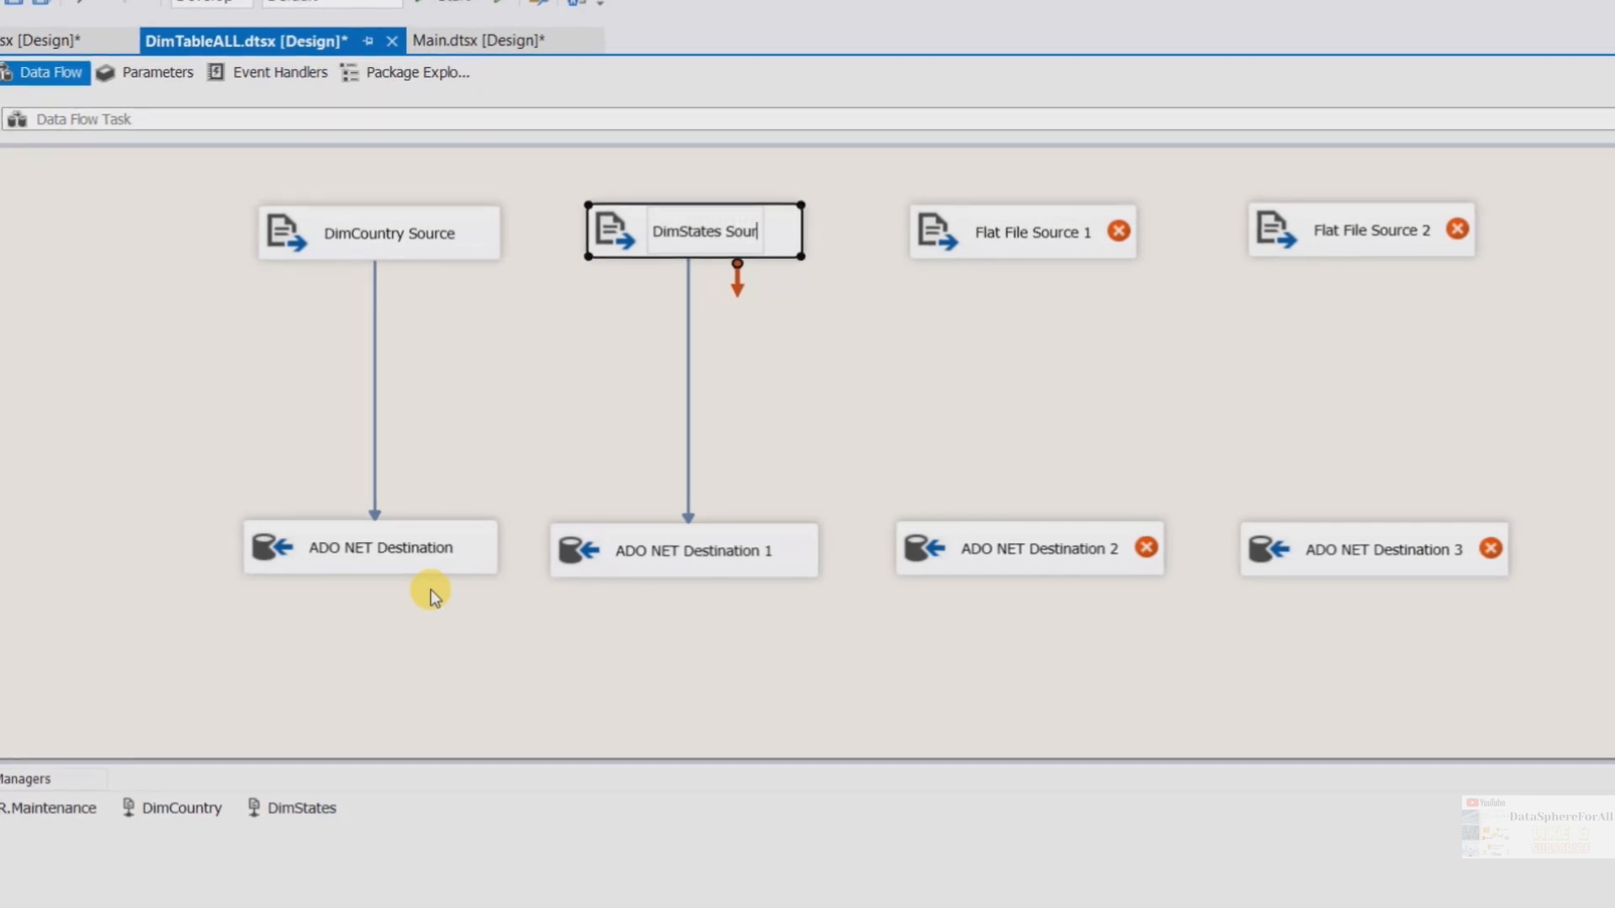
pyautogui.write('ce')
pyautogui.press('Return')
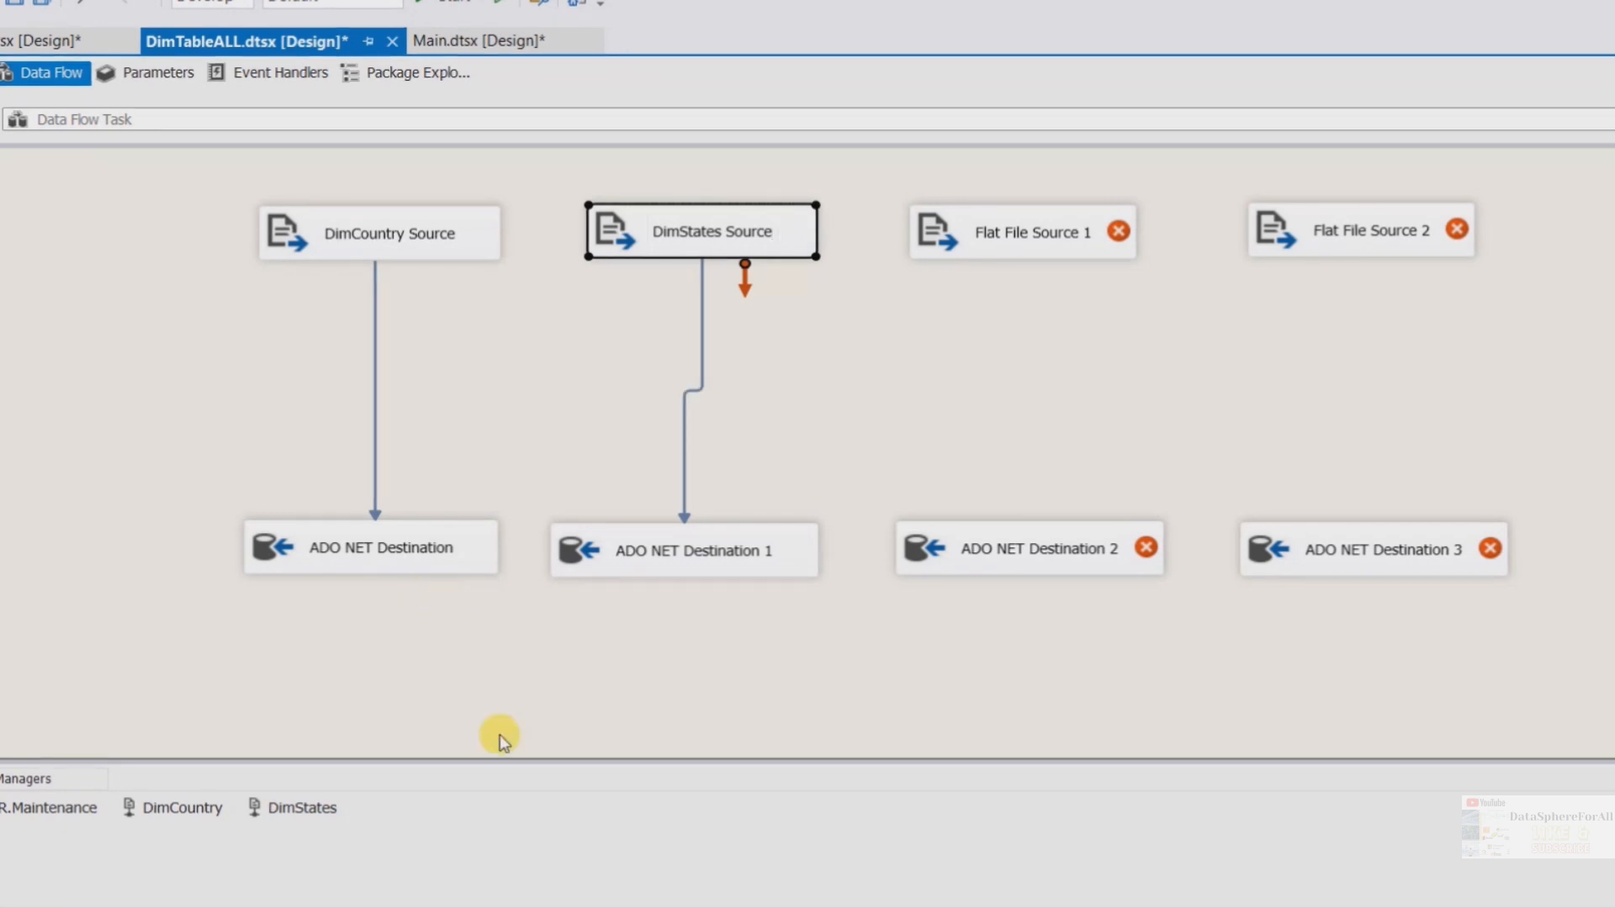
# Rename Flat File Source 1 to DimMaintenacePerson
pyautogui.click(694, 541)
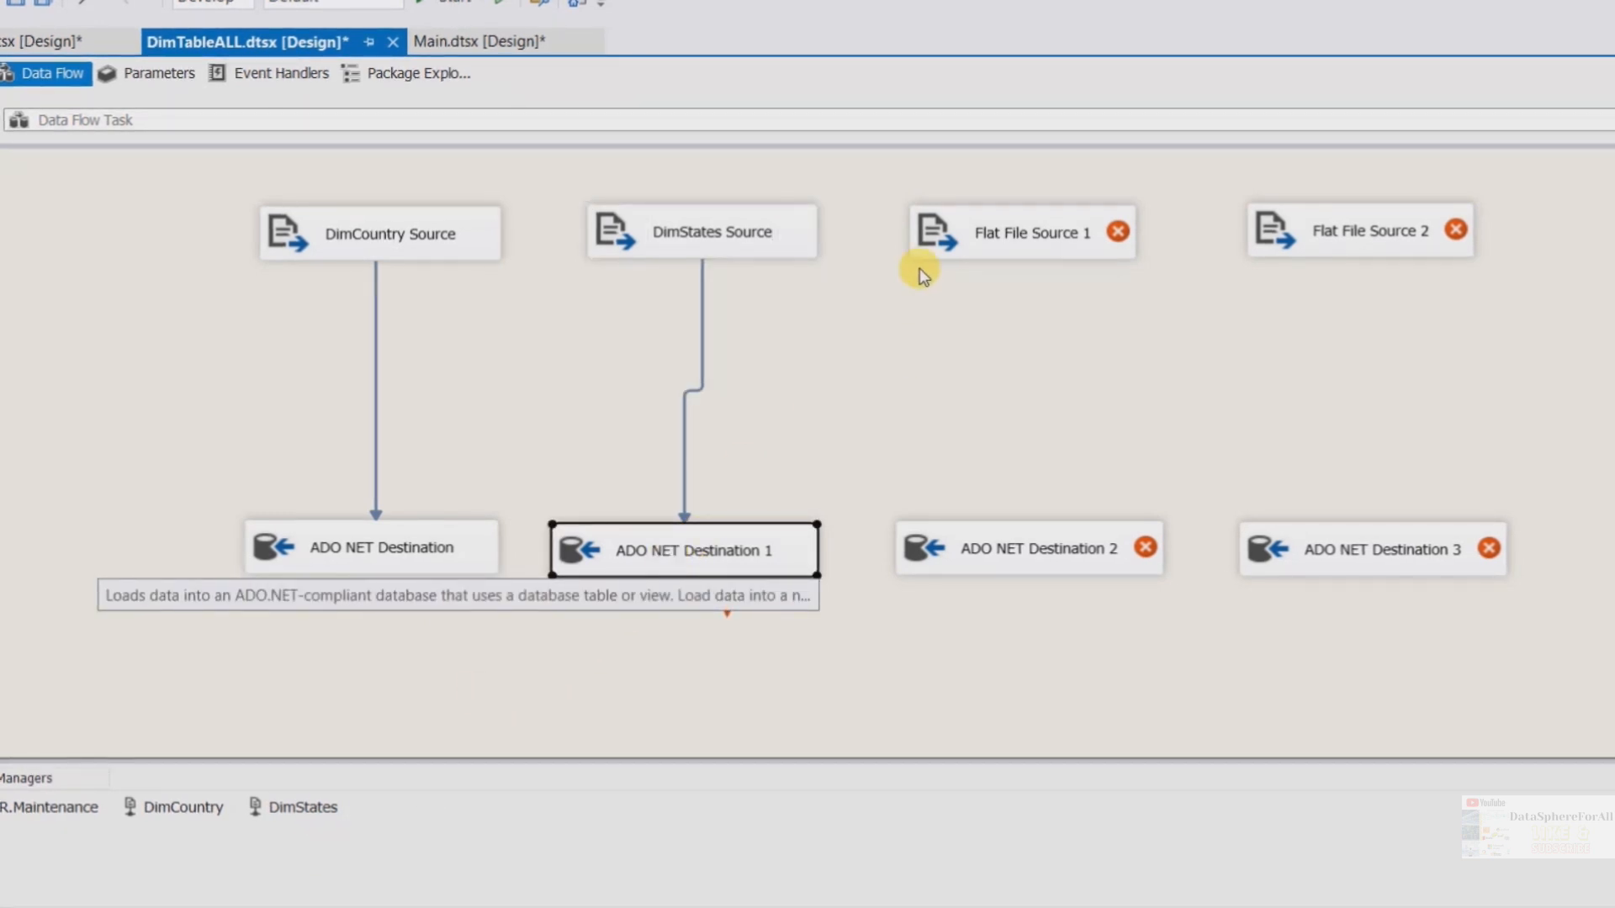
pyautogui.click(1031, 229)
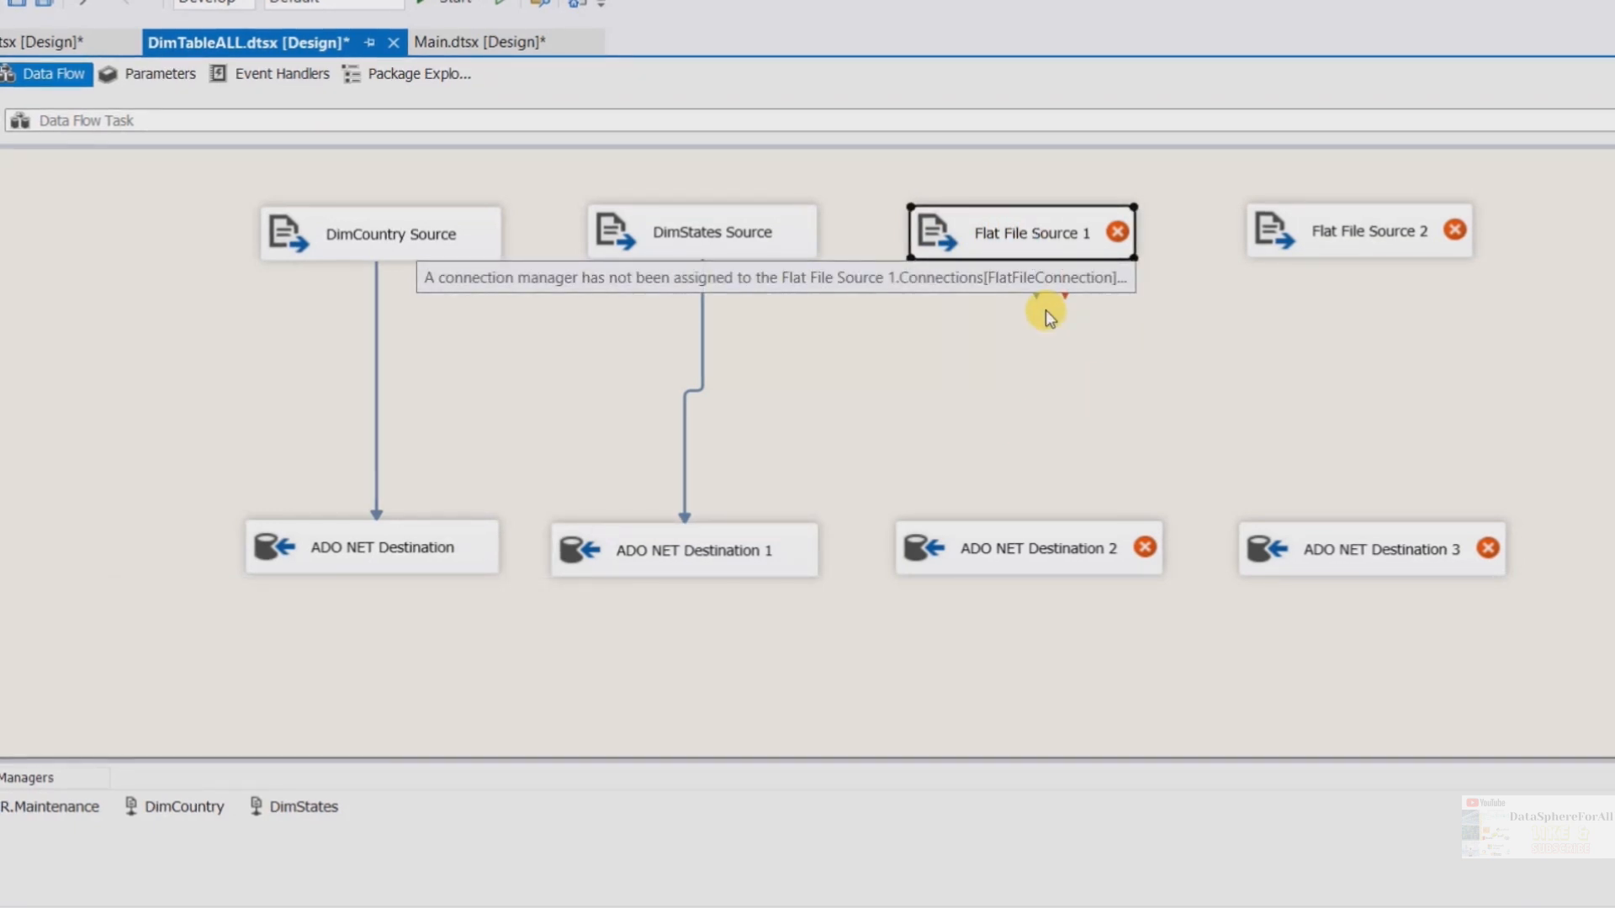
pyautogui.click(1022, 234)
pyautogui.rightClick(1022, 234)
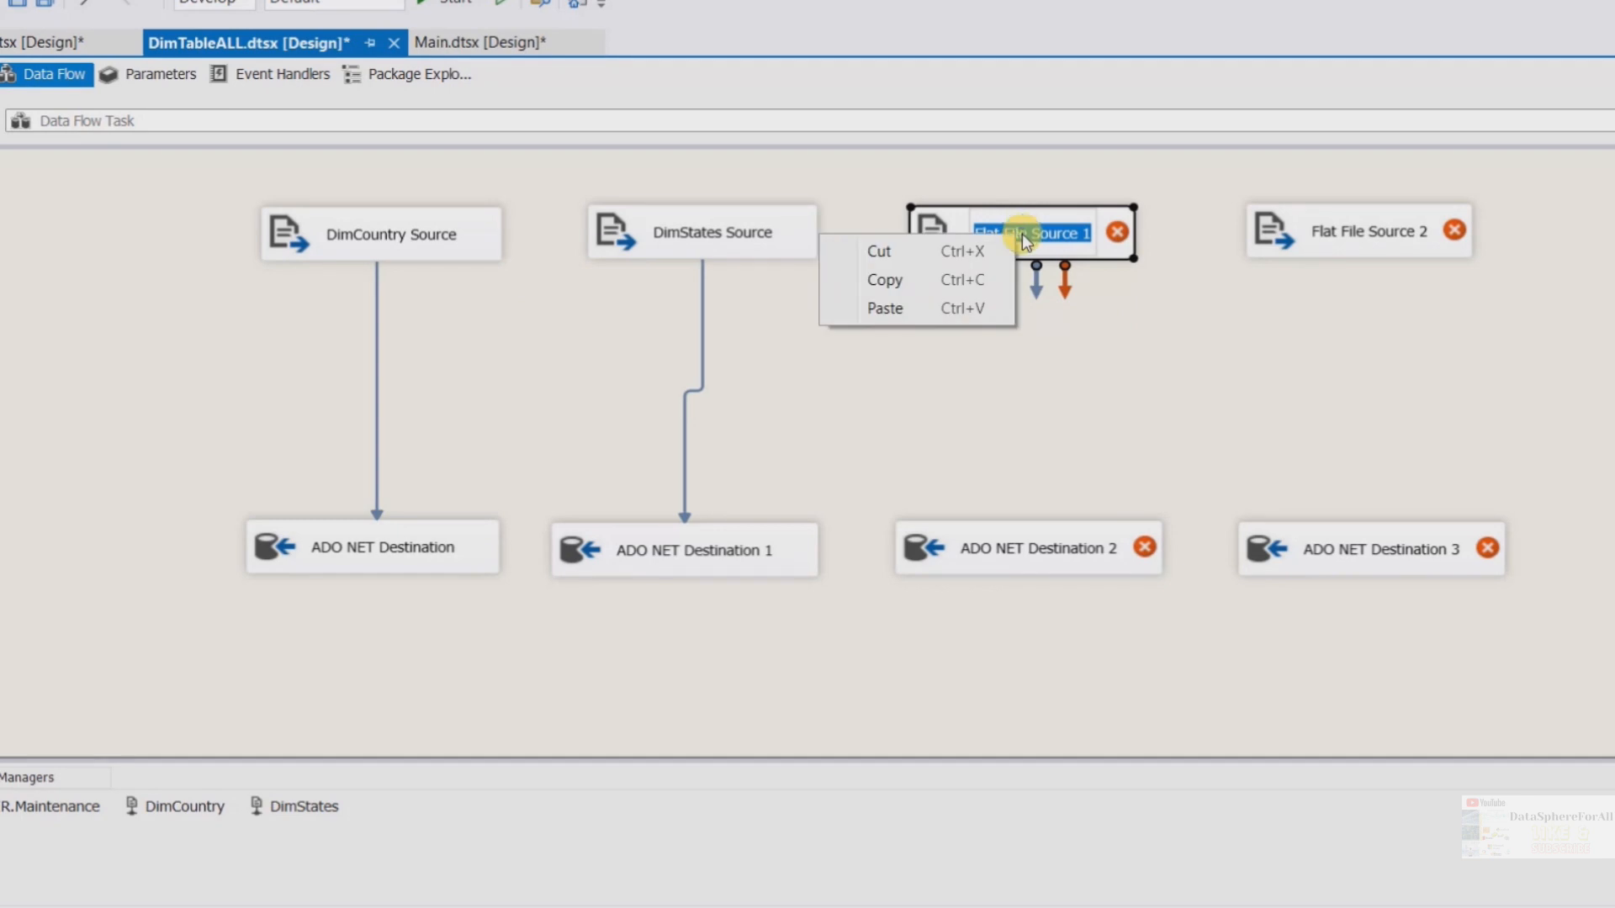
pyautogui.click(1061, 242)
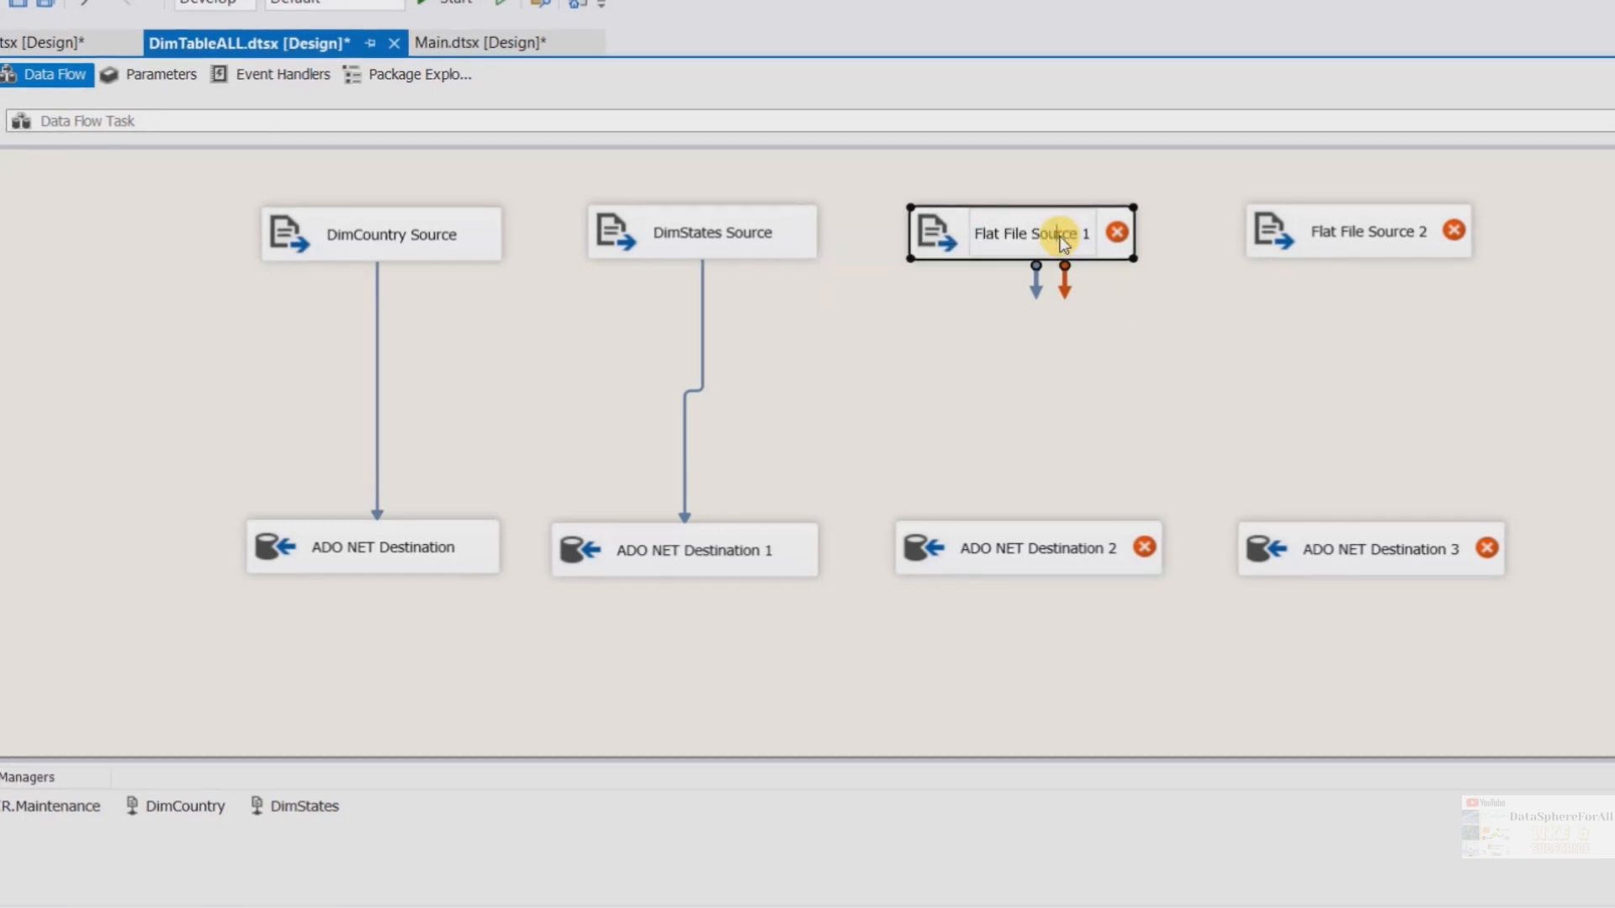
pyautogui.moveTo(1090, 238); pyautogui.dragTo(973, 234)
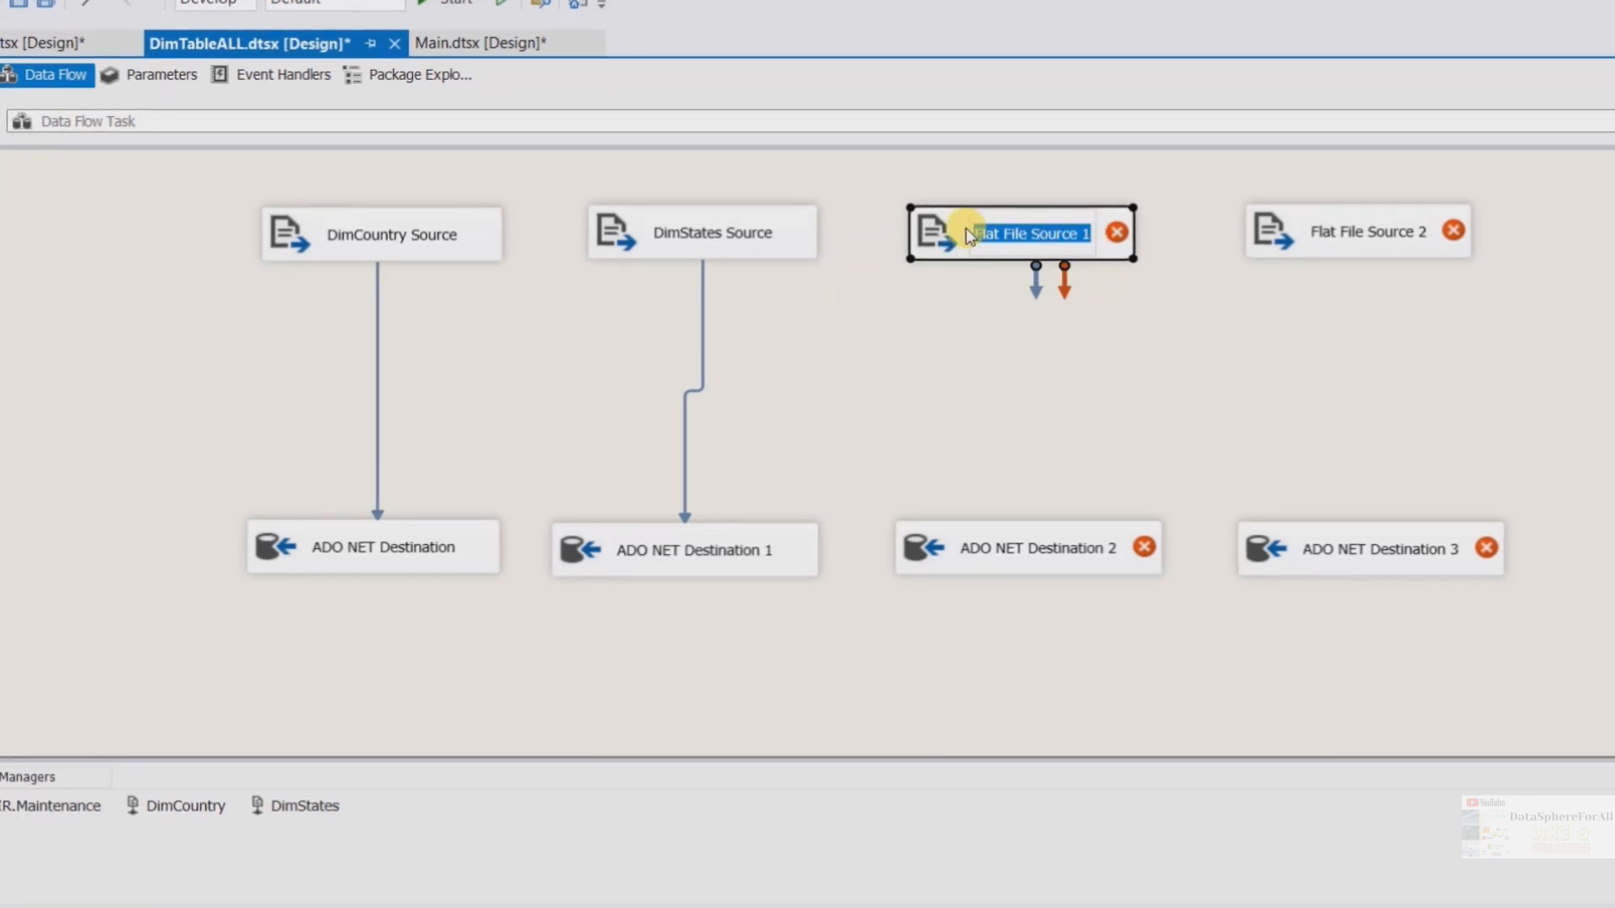
pyautogui.write('DimS')
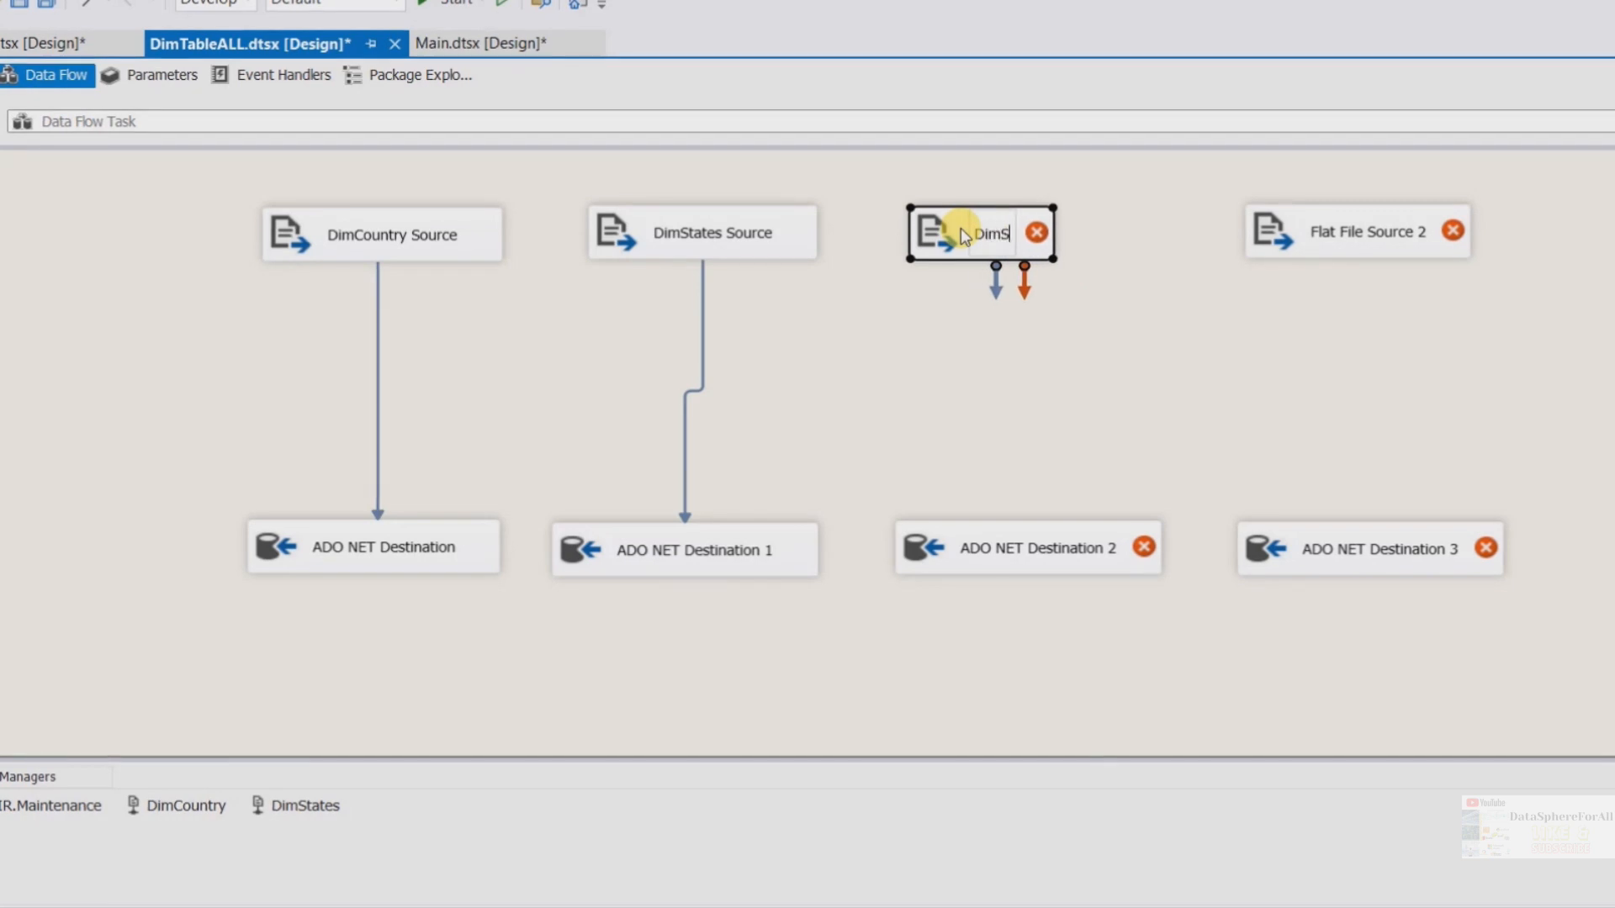
pyautogui.press('BackSpace')
pyautogui.write('Ma')
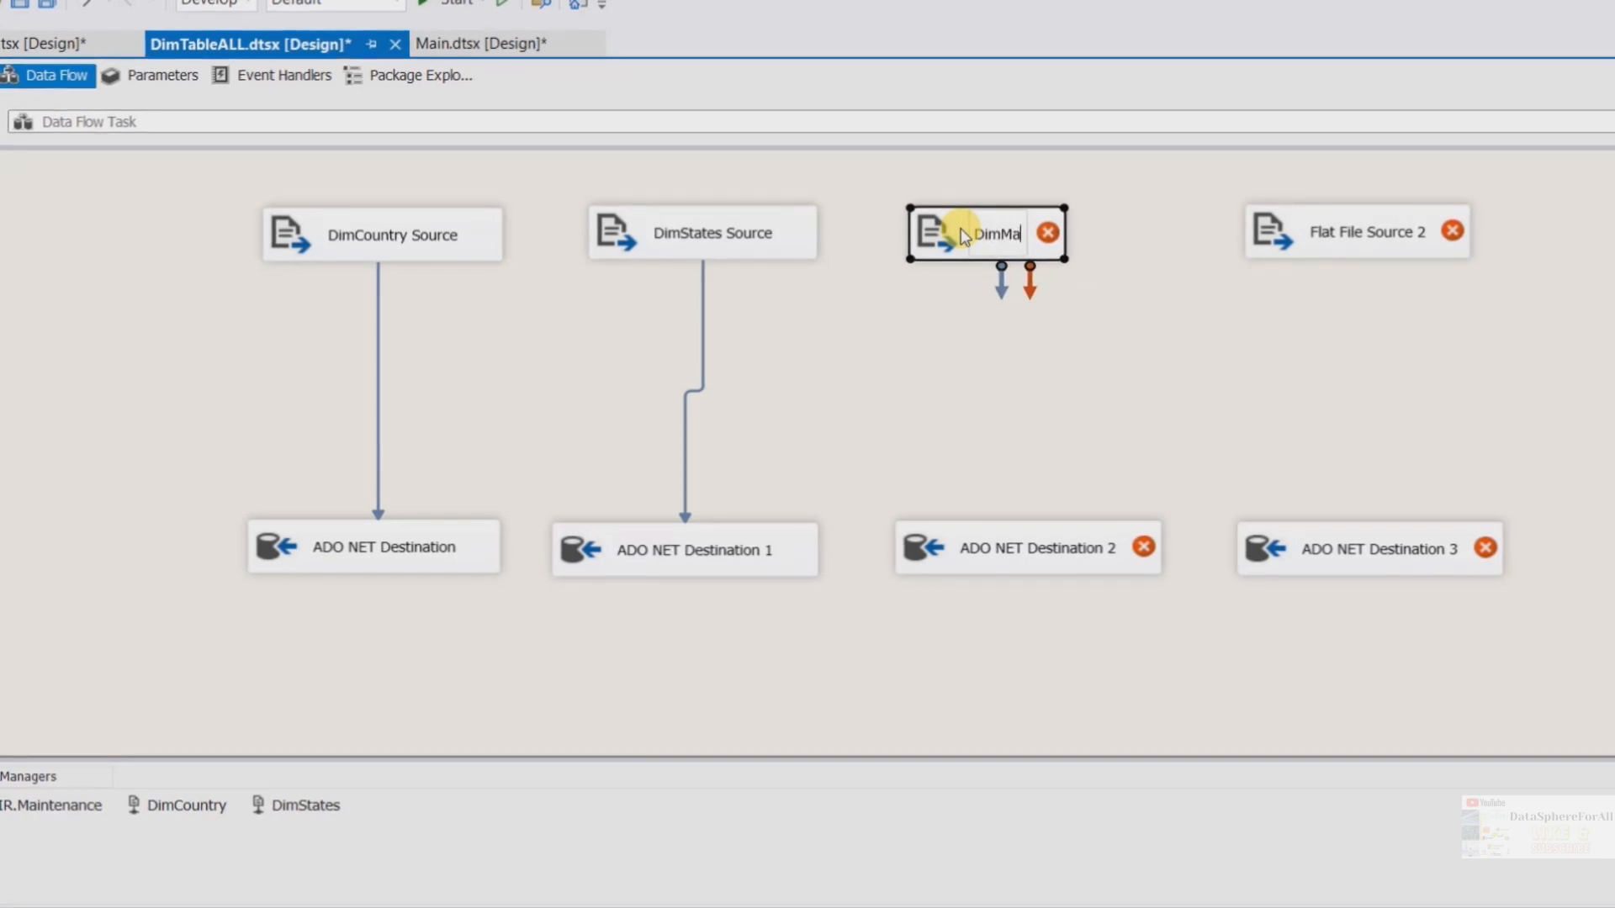
pyautogui.write('intenace')
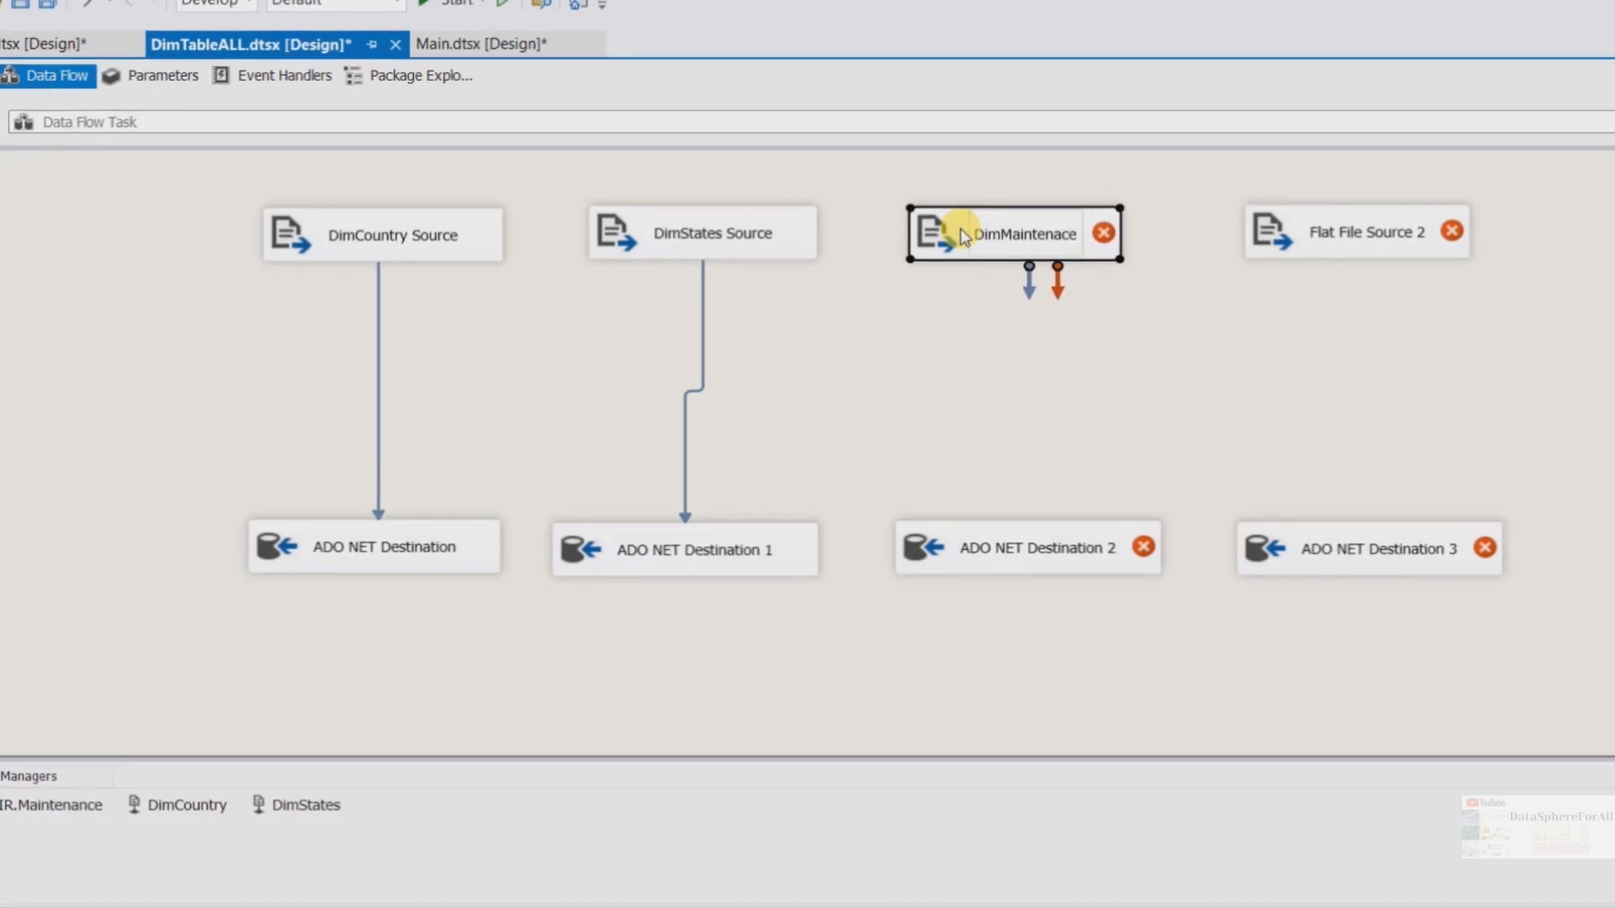
pyautogui.write('Person')
pyautogui.press('Return')
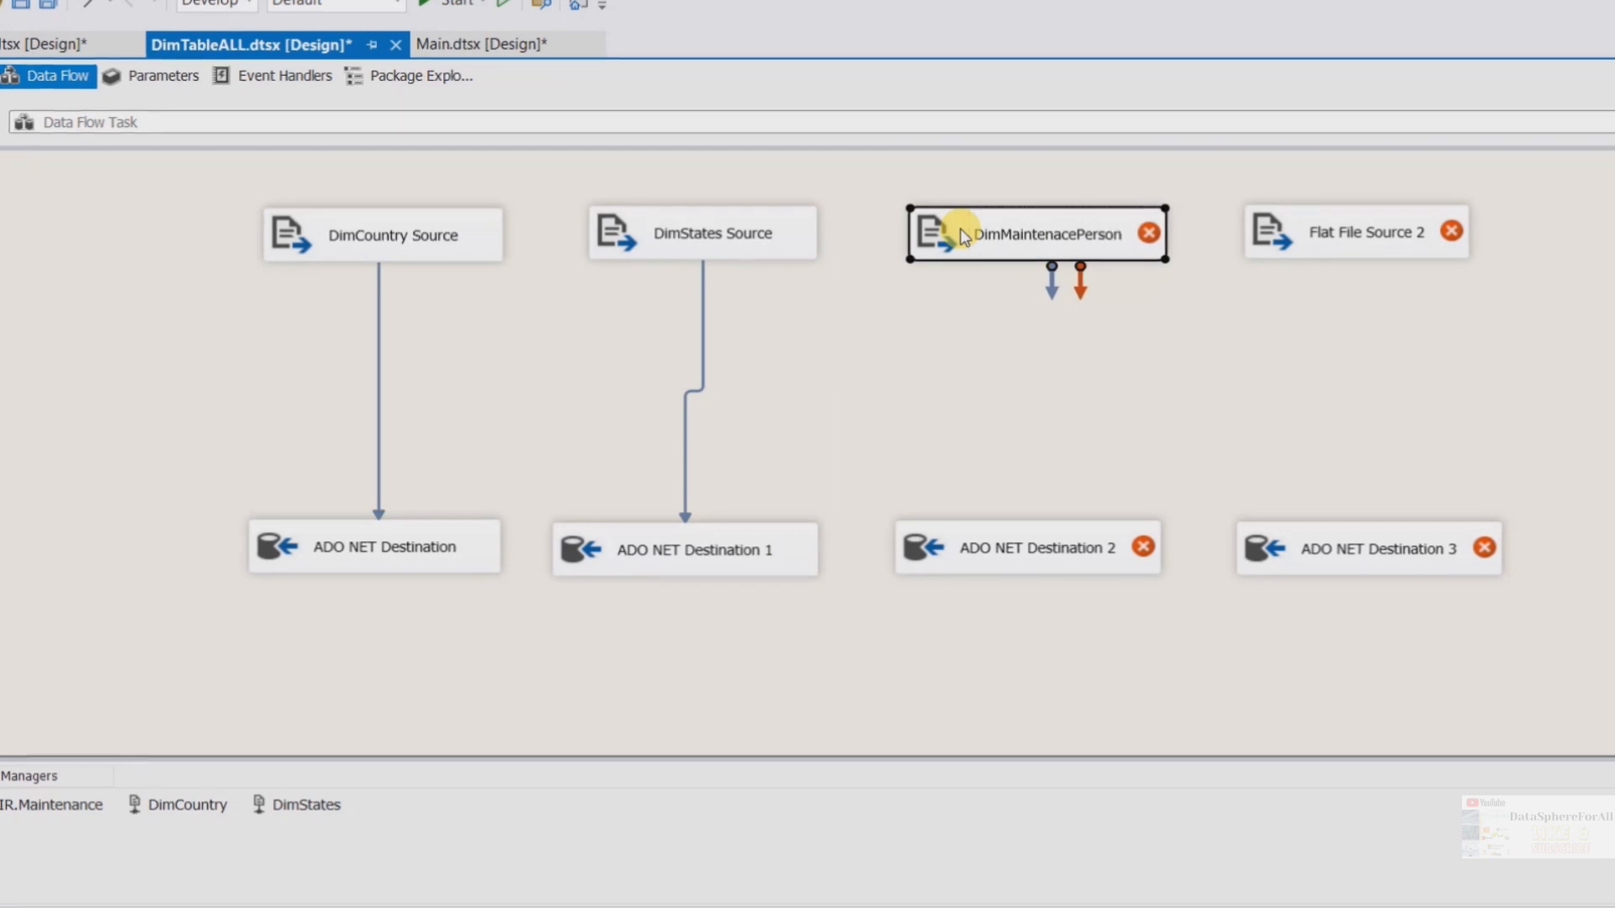
# For DimMaintenacePerson, start a new flat file connection named DimMaintenancePerson and select DimMaintenacePerson.csv from the Lab2 folder
pyautogui.doubleClick(1039, 235)
pyautogui.click(1135, 242)
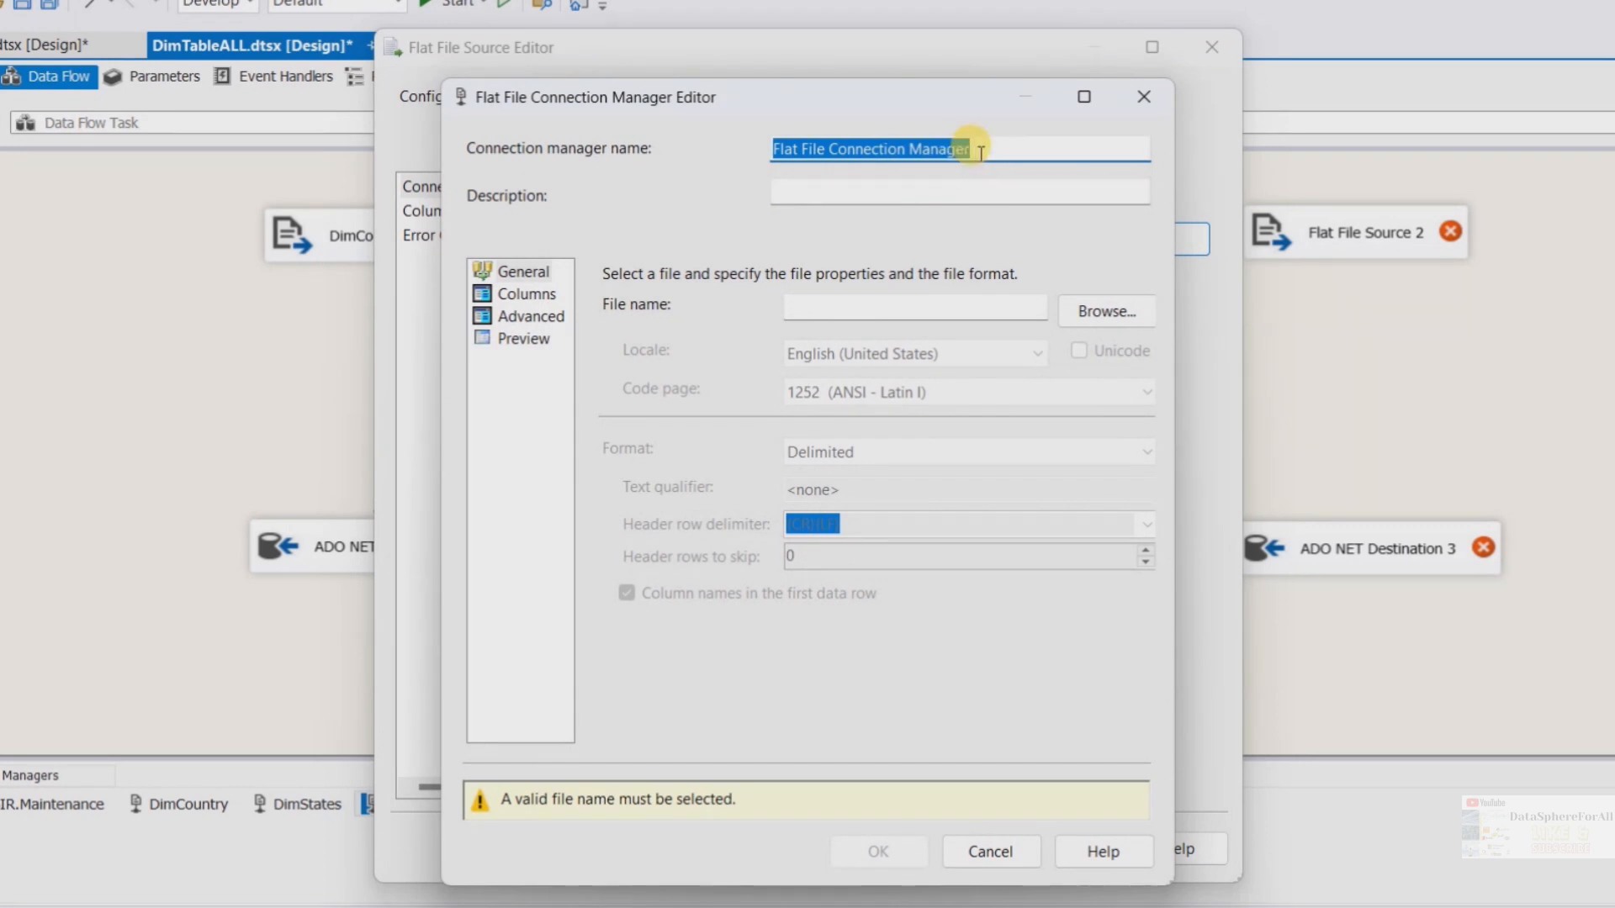
pyautogui.write('DimMaintenancePerson')
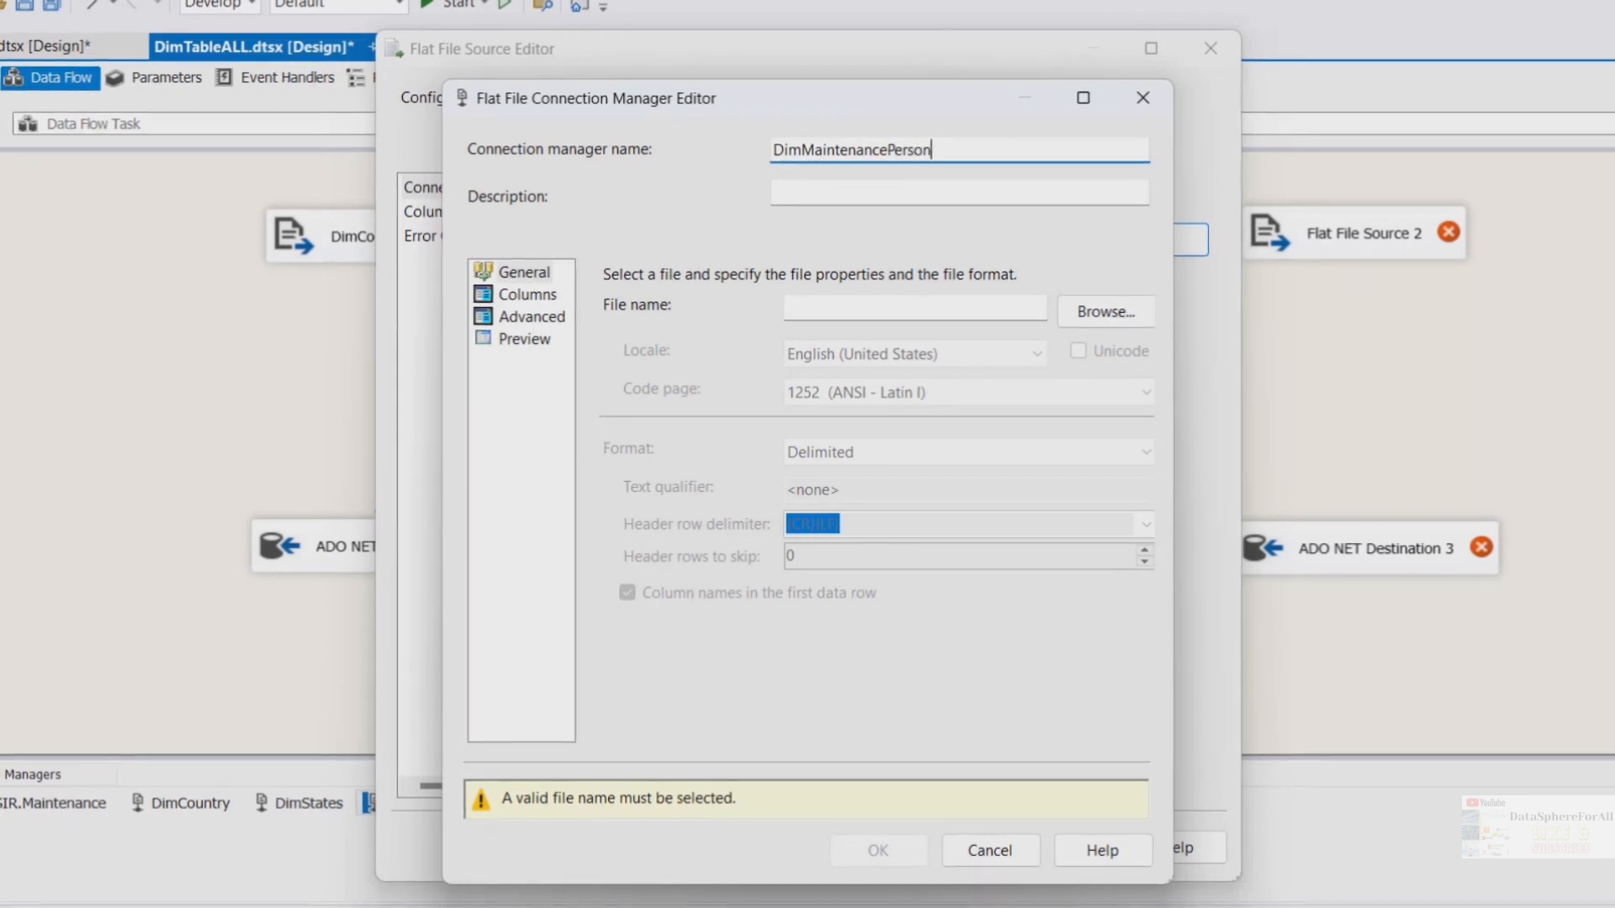
pyautogui.click(1094, 311)
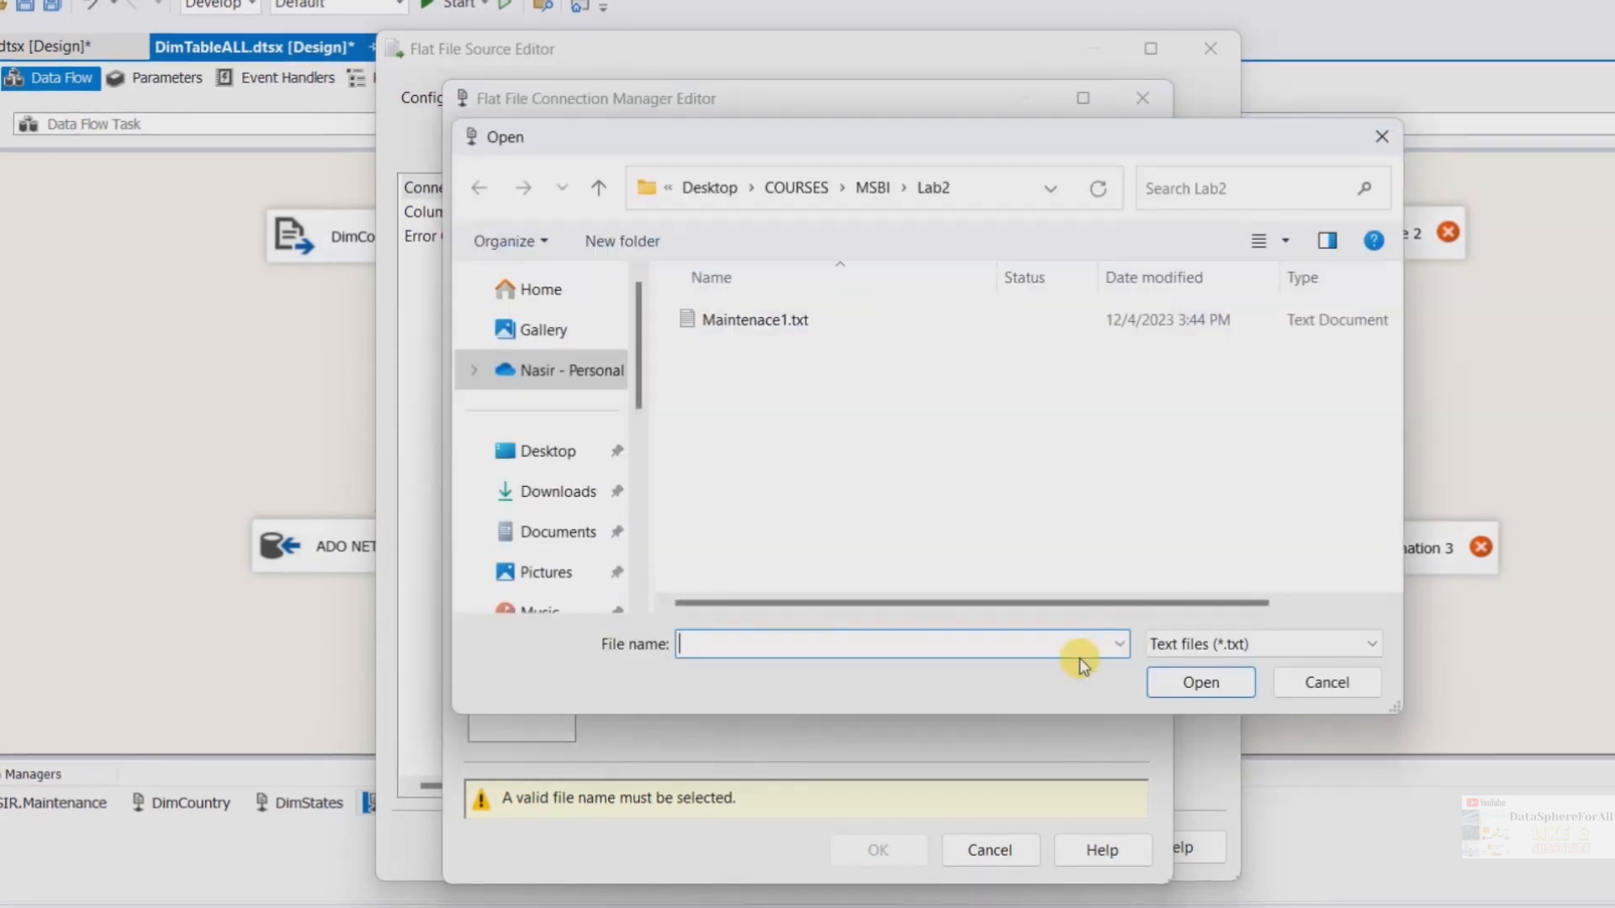
pyautogui.click(1213, 643)
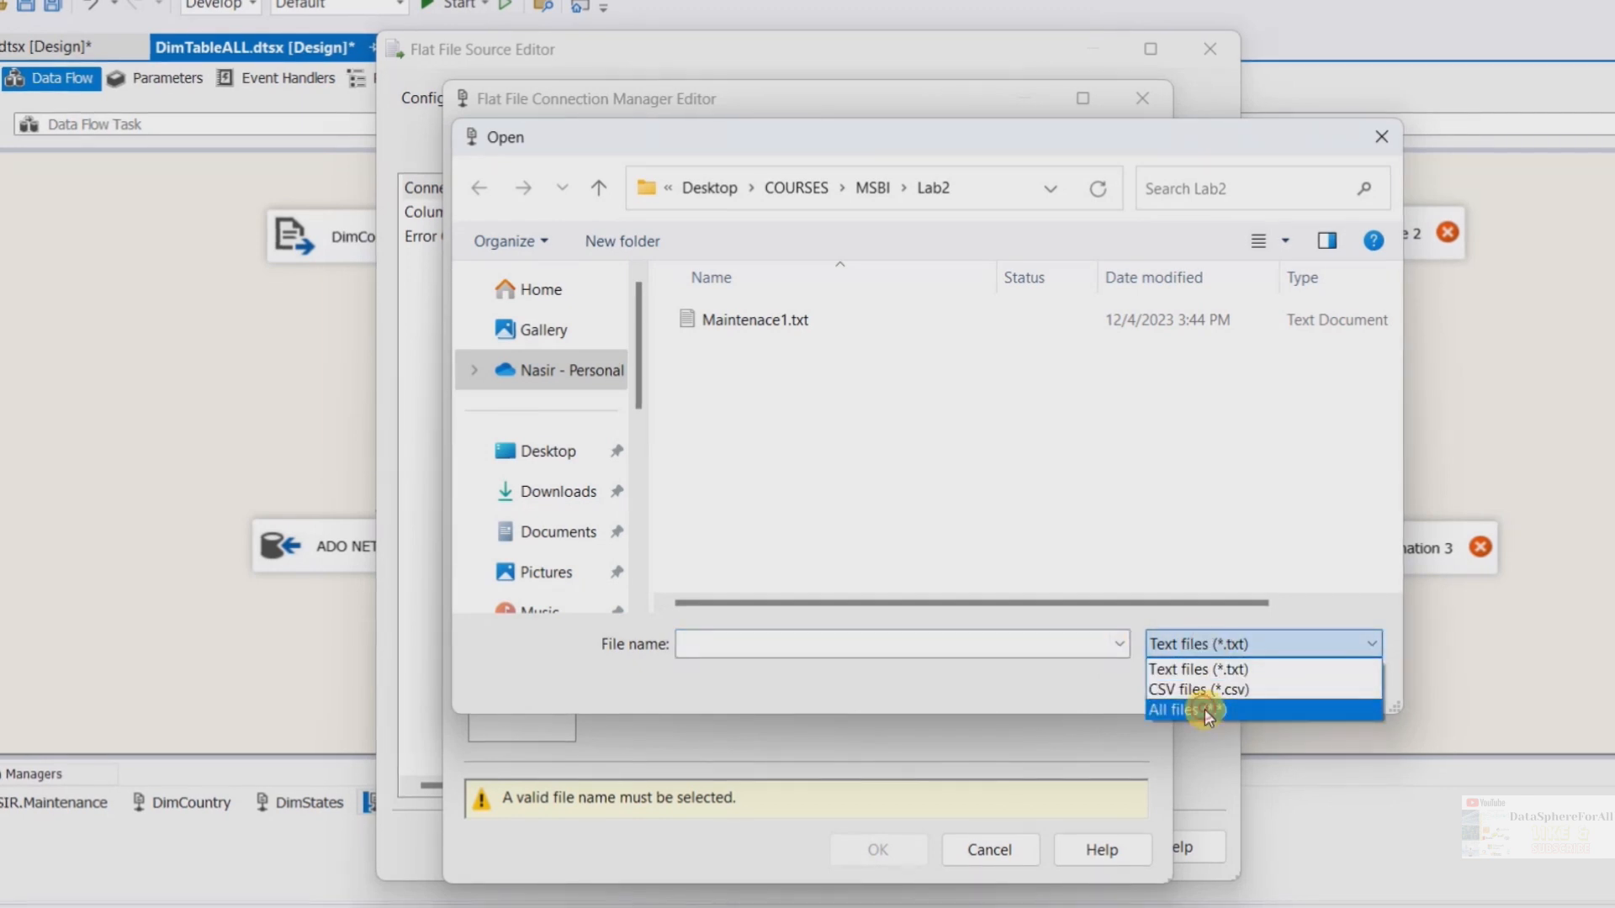
pyautogui.click(1204, 709)
pyautogui.click(796, 402)
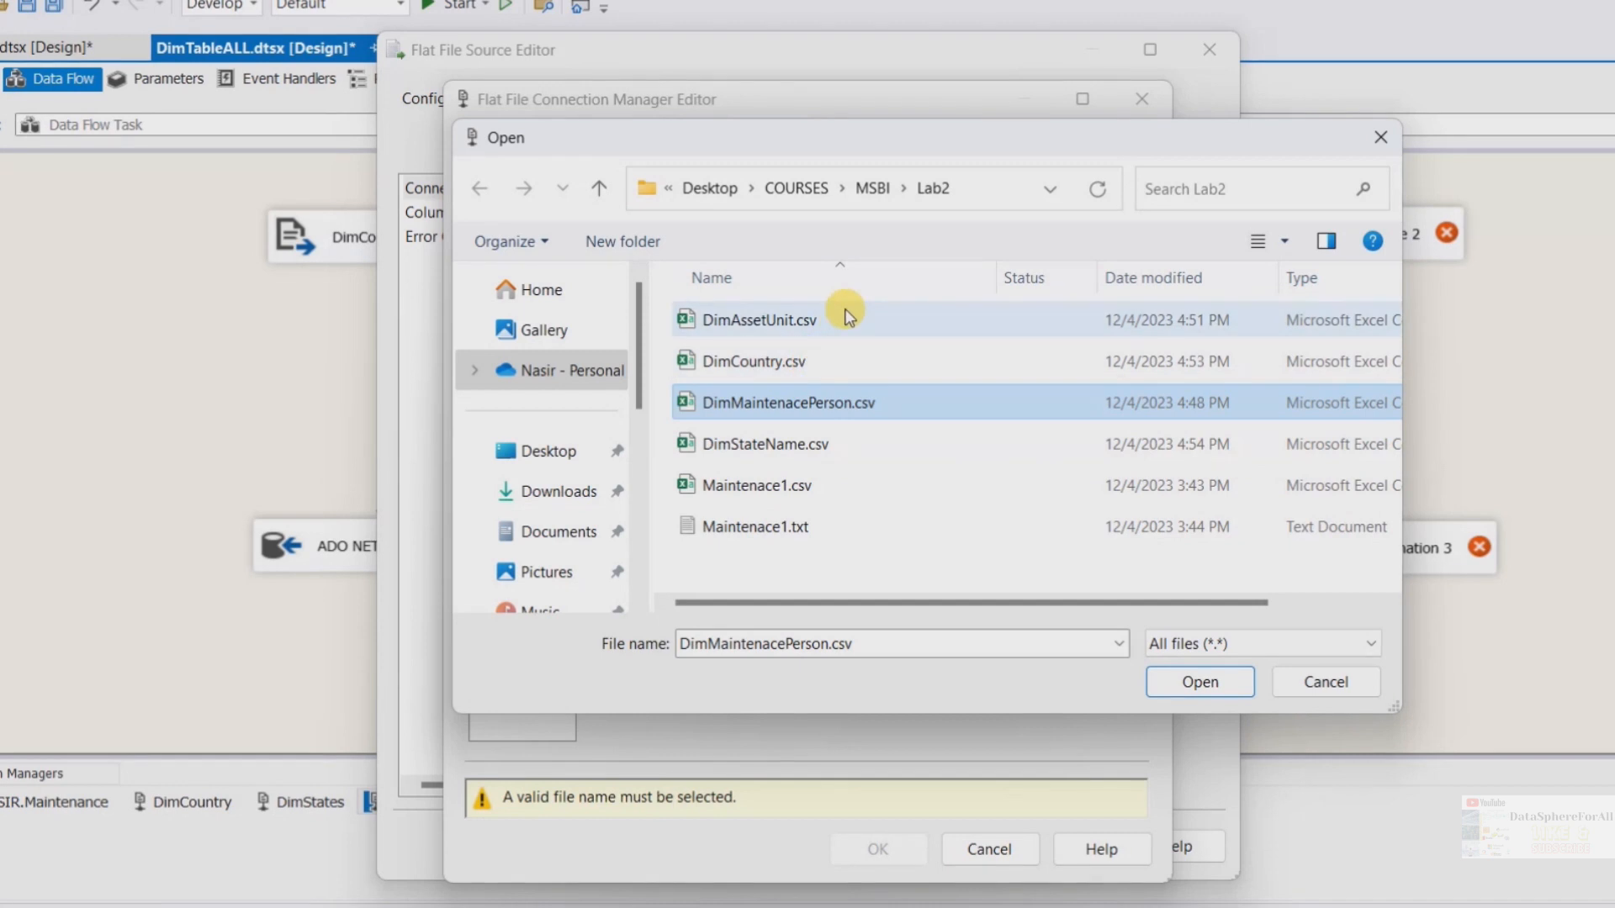
pyautogui.click(1184, 689)
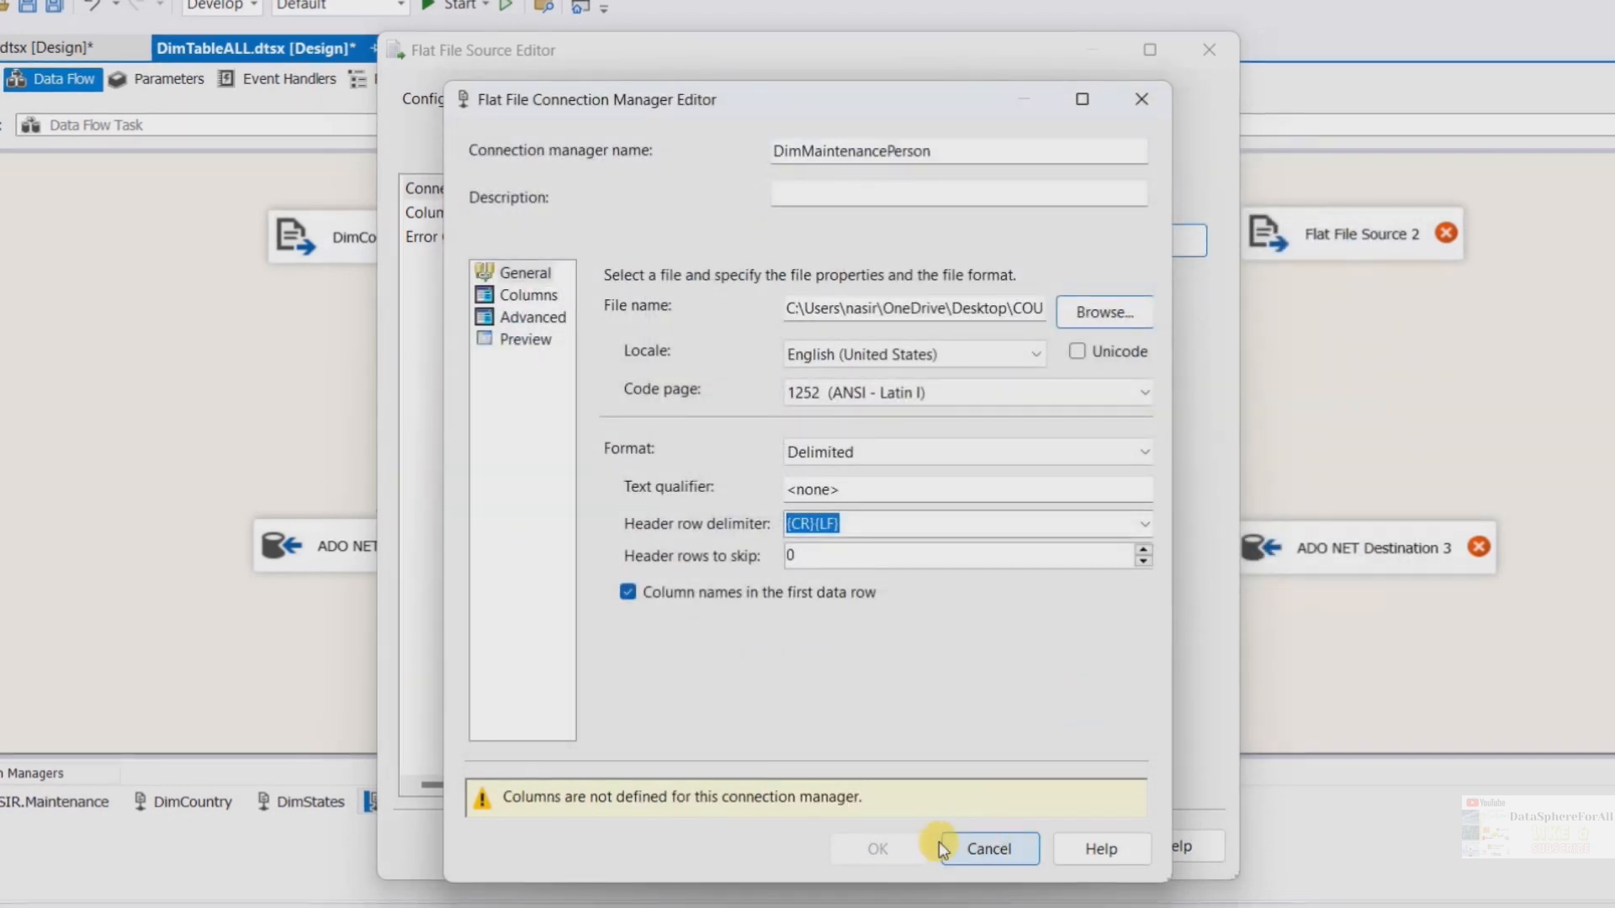
# Review the DimMaintenancePerson connection's columns and advanced settings, then confirm it for the DimMaintenacePerson source
pyautogui.click(526, 300)
pyautogui.click(523, 317)
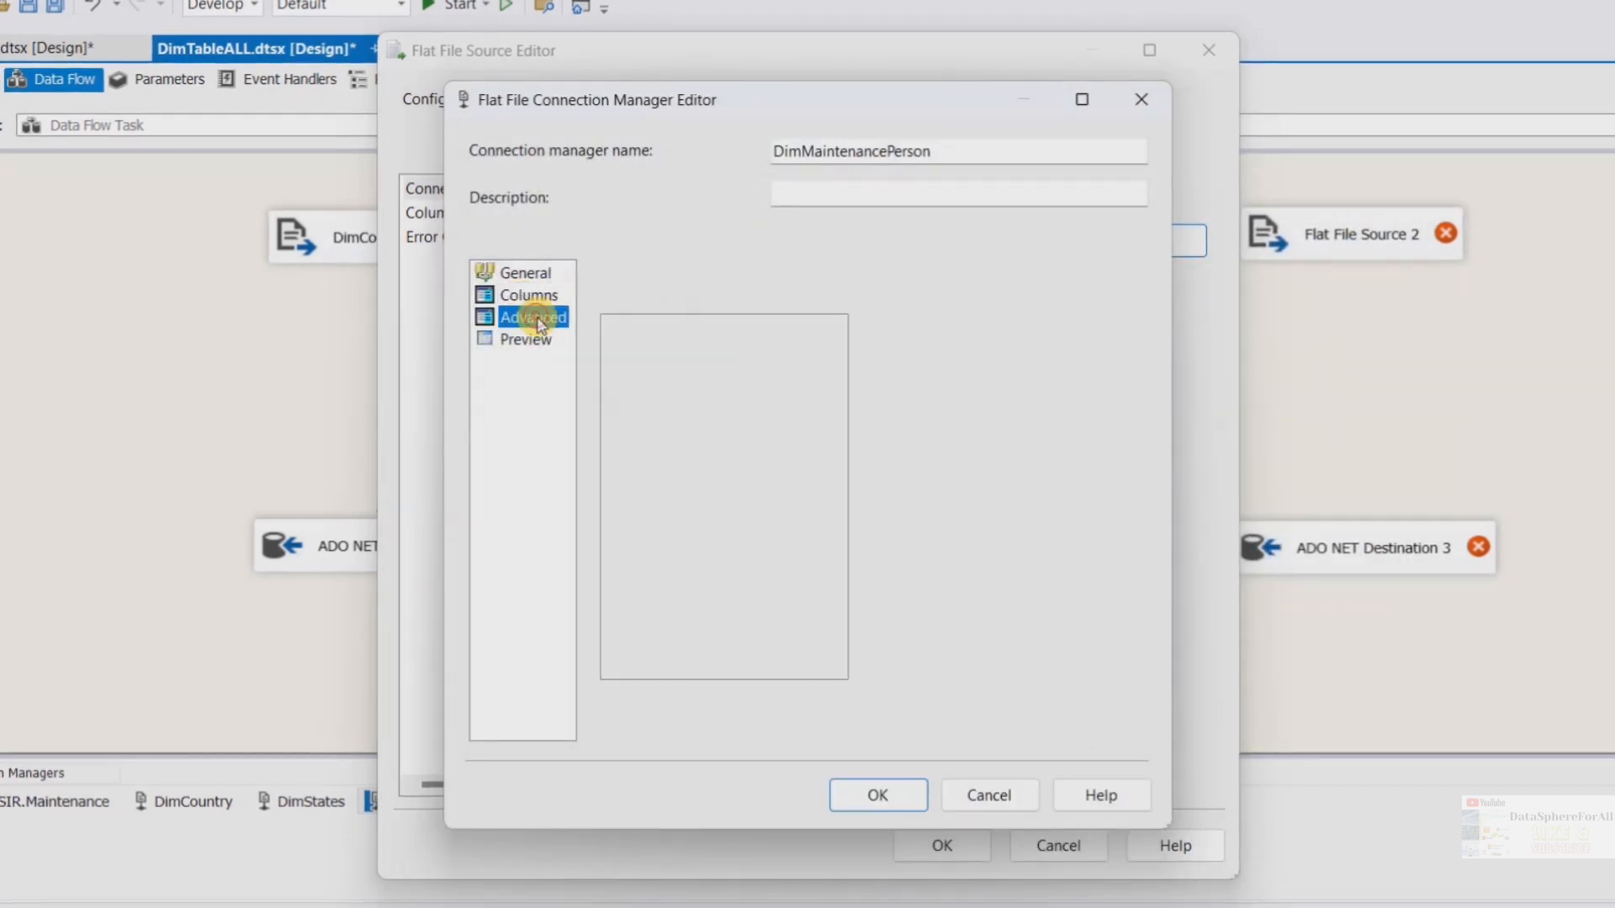
pyautogui.click(865, 793)
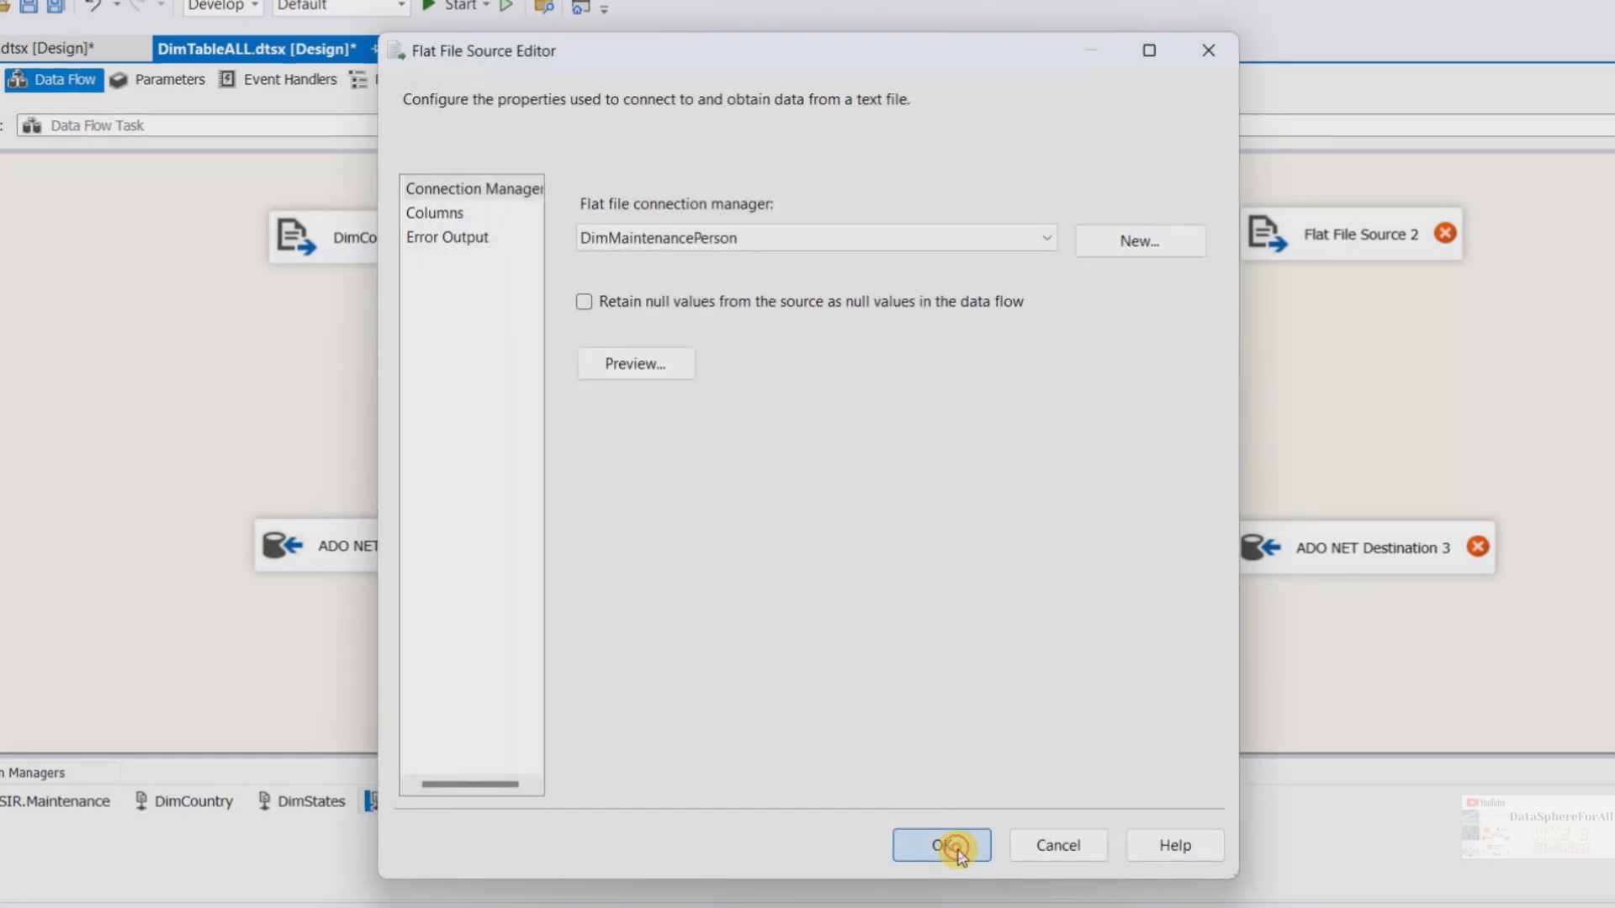
pyautogui.click(947, 845)
# Connect DimMaintenacePerson to ADO NET Destination 2 and set that destination to load the "dbo"."DimMaintenancePerson" table
pyautogui.click(1049, 252)
pyautogui.moveTo(1051, 296); pyautogui.dragTo(1013, 530)
pyautogui.doubleClick(1047, 548)
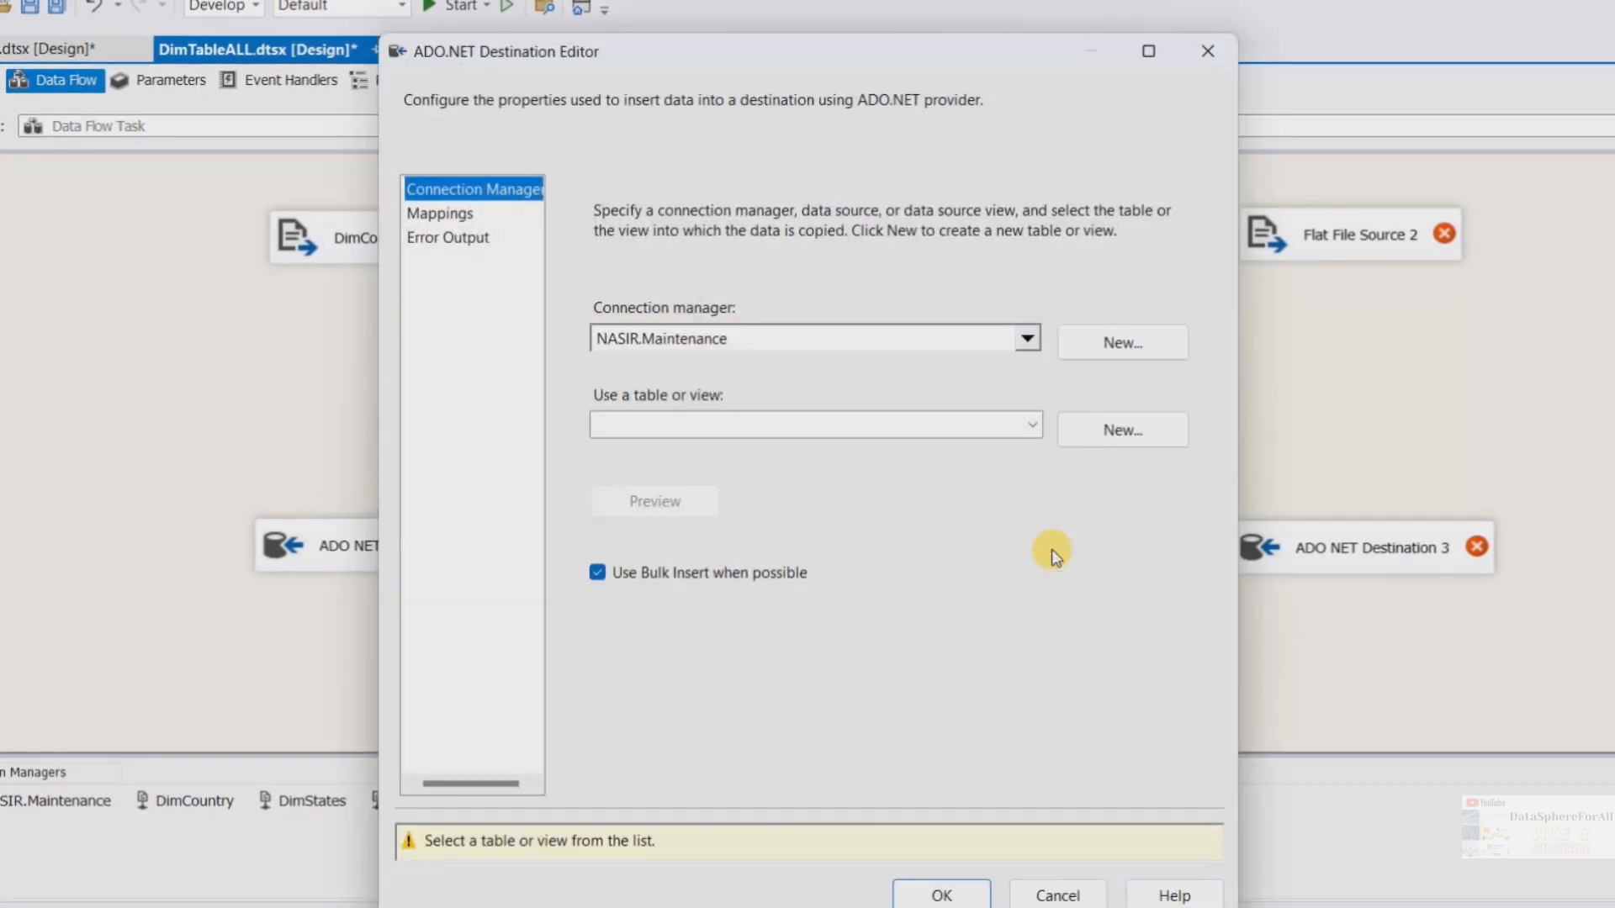
pyautogui.click(1032, 424)
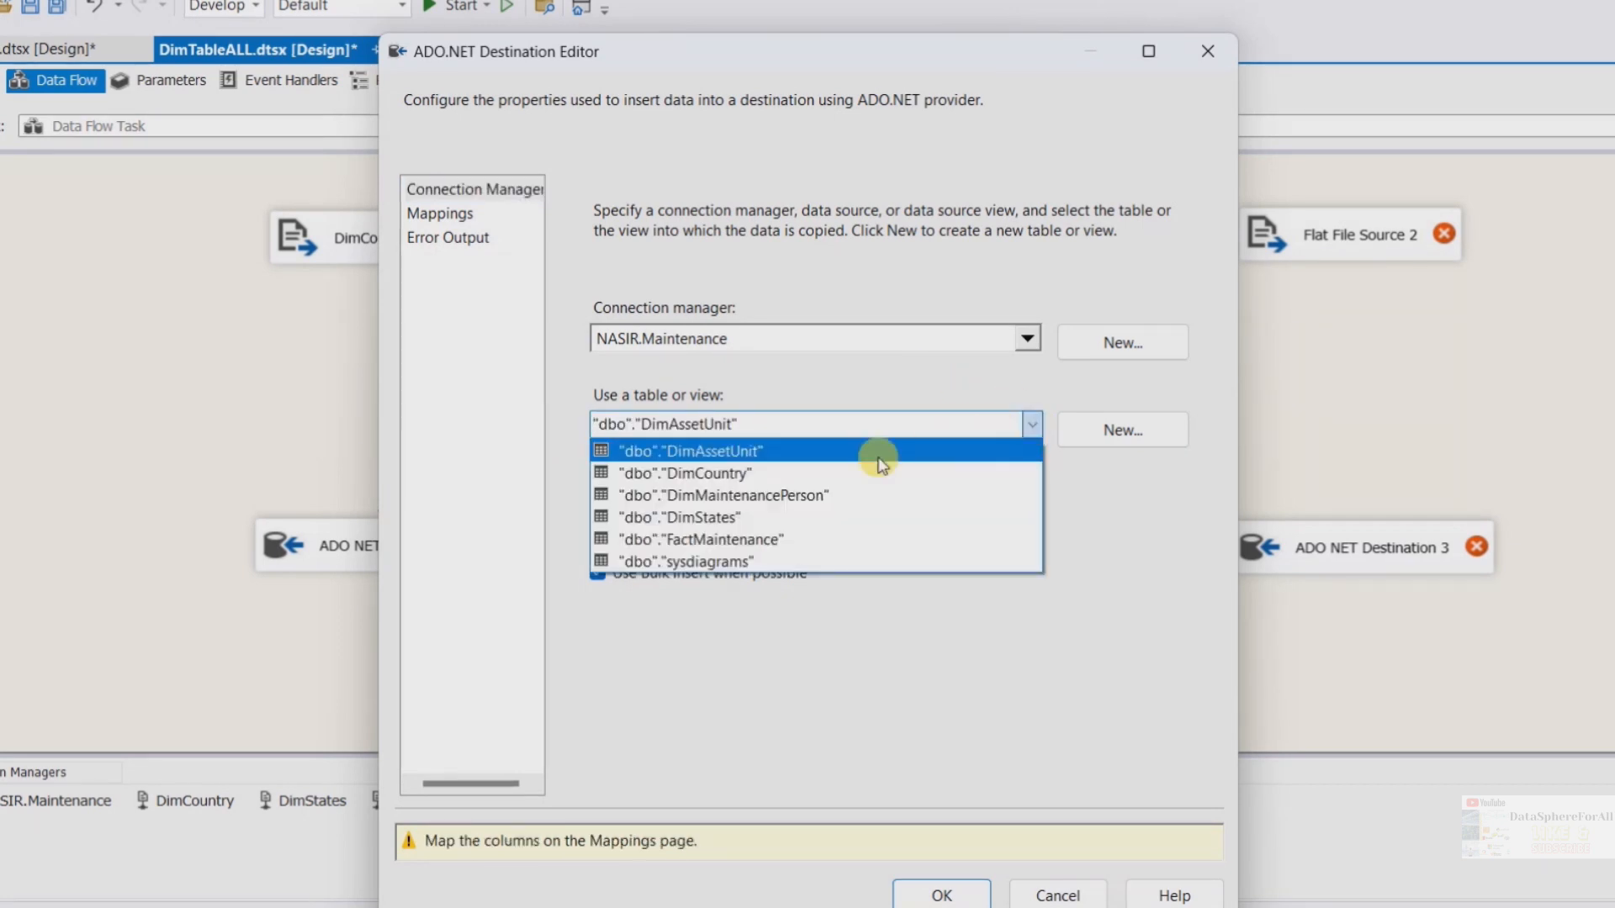
pyautogui.click(765, 496)
pyautogui.click(933, 893)
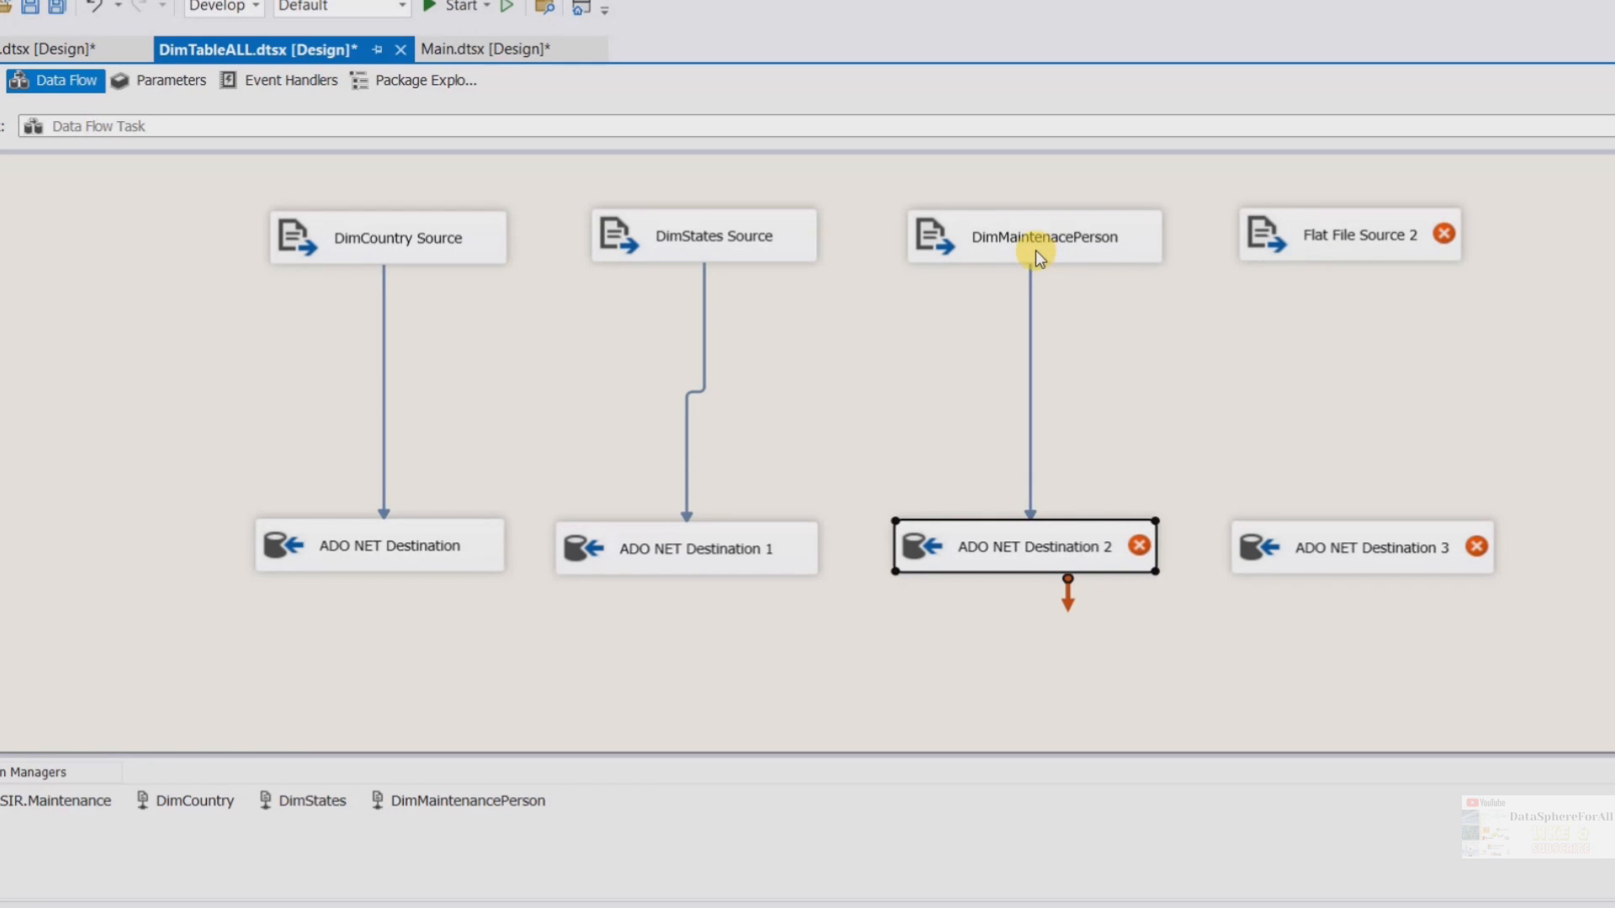
# Map the MaintenancePersonID input column to DimMaintenancePersonID in ADO NET Destination 2's mappings
pyautogui.doubleClick(1036, 250)
pyautogui.click(1076, 835)
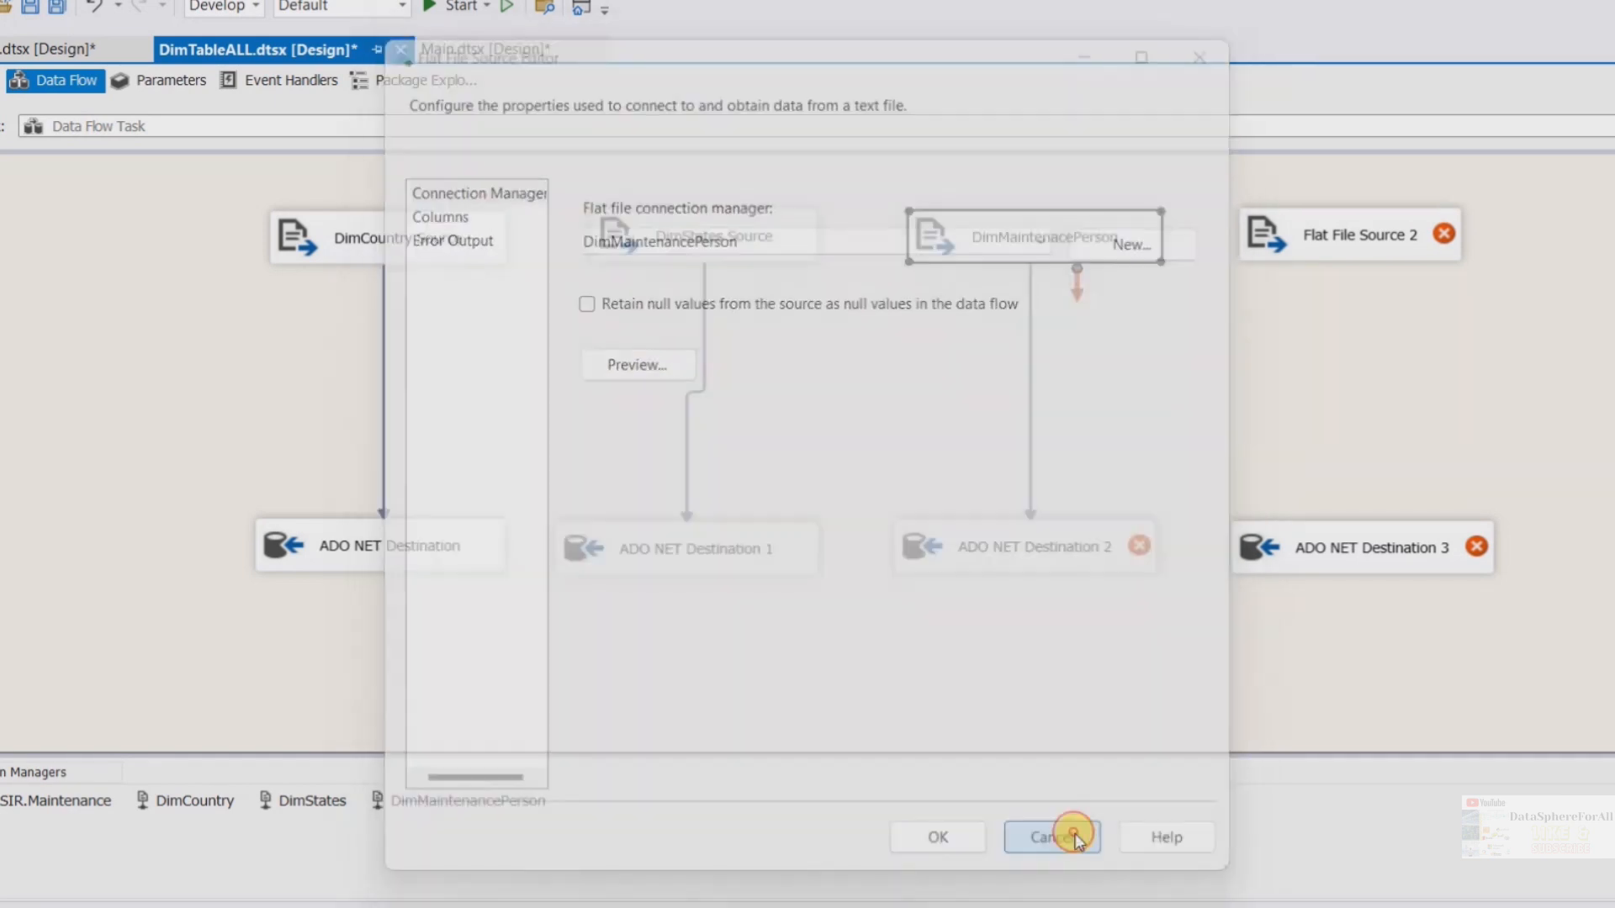
pyautogui.doubleClick(1066, 560)
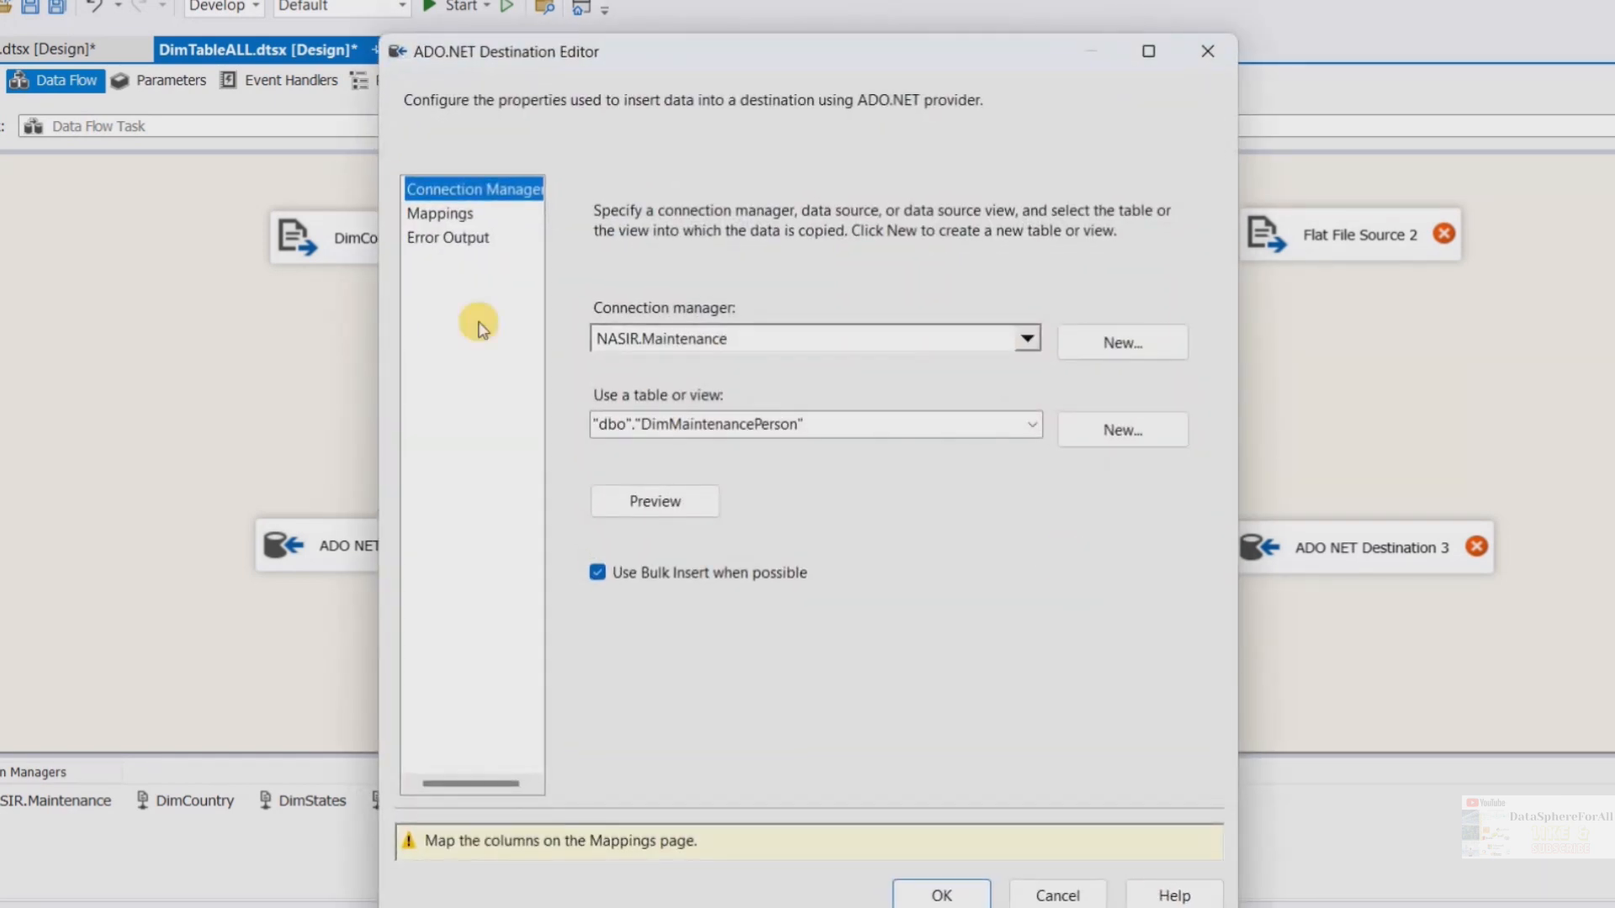
pyautogui.click(449, 215)
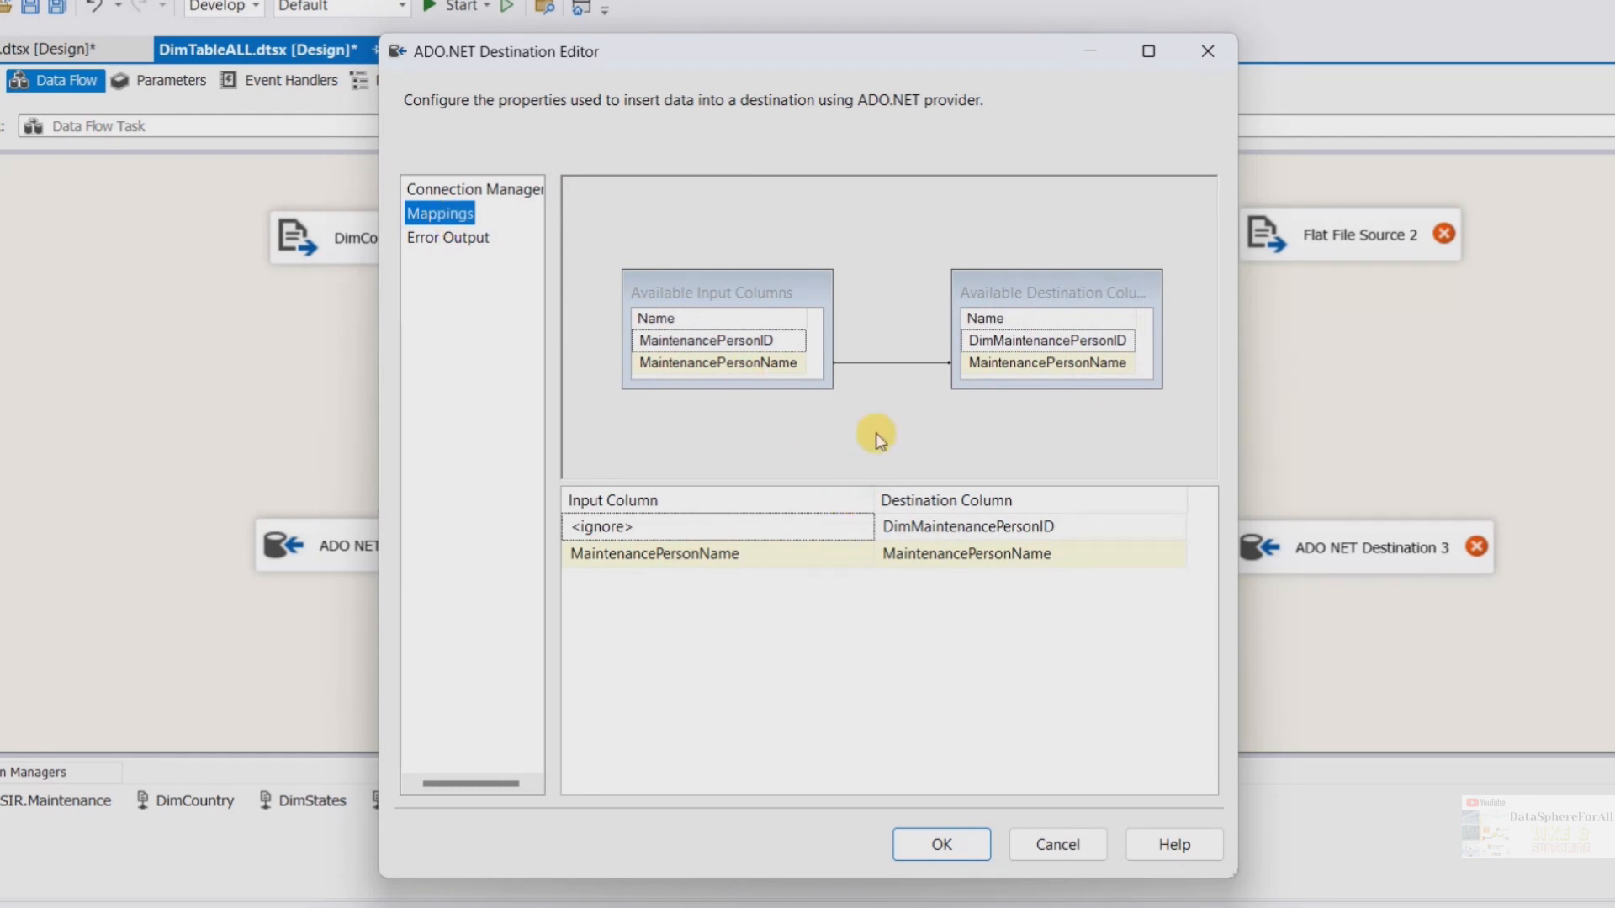
pyautogui.moveTo(784, 341); pyautogui.dragTo(1022, 341)
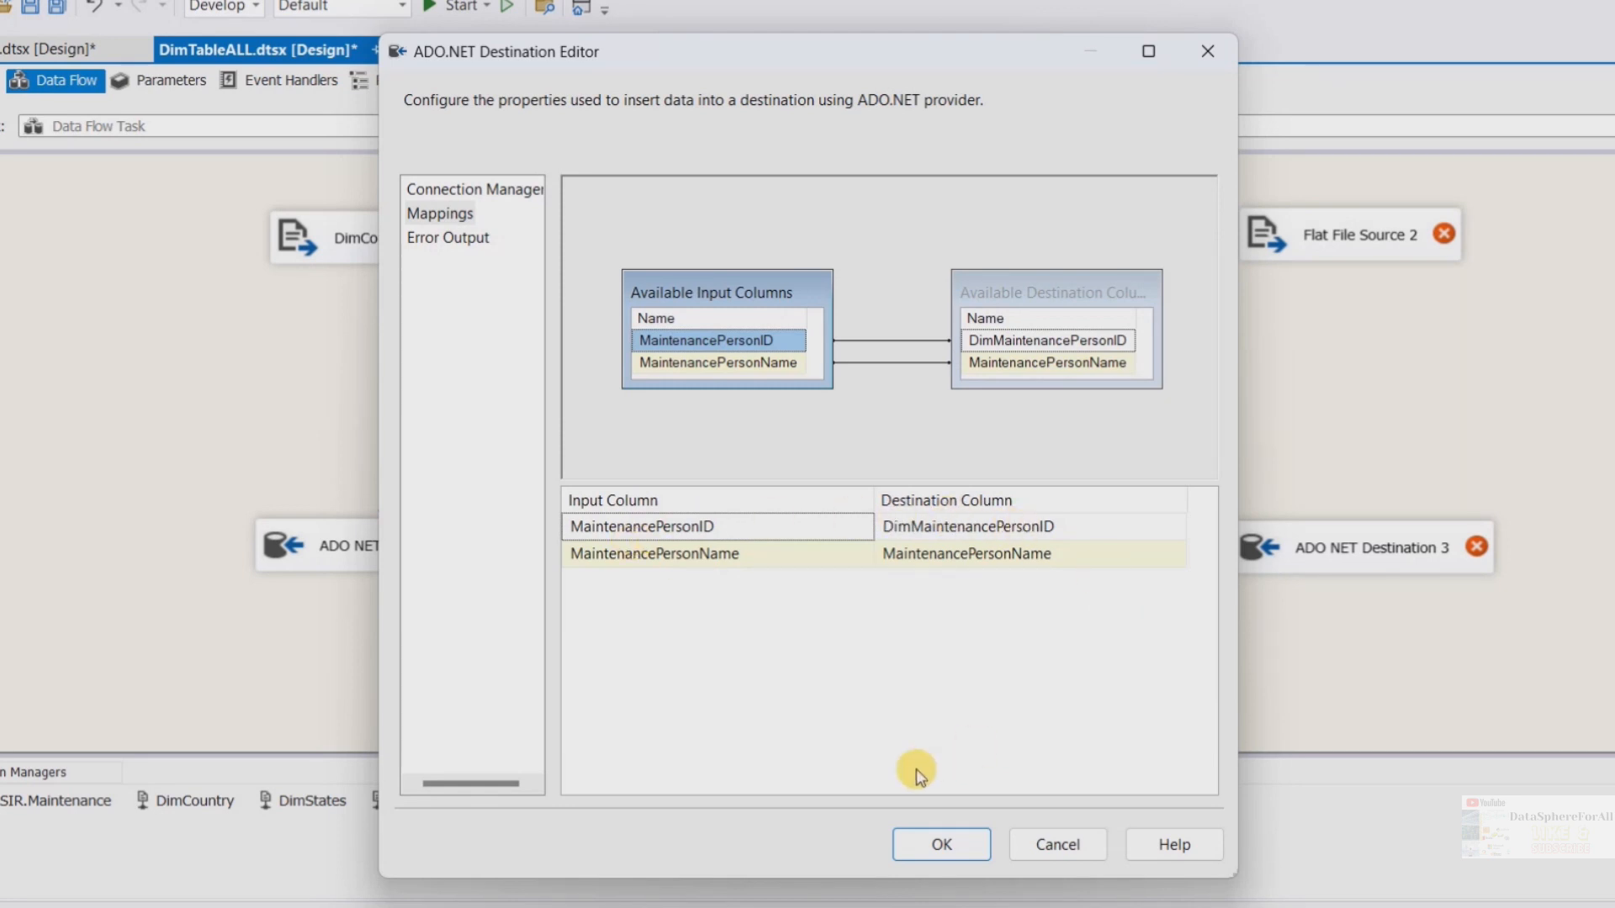
pyautogui.click(942, 845)
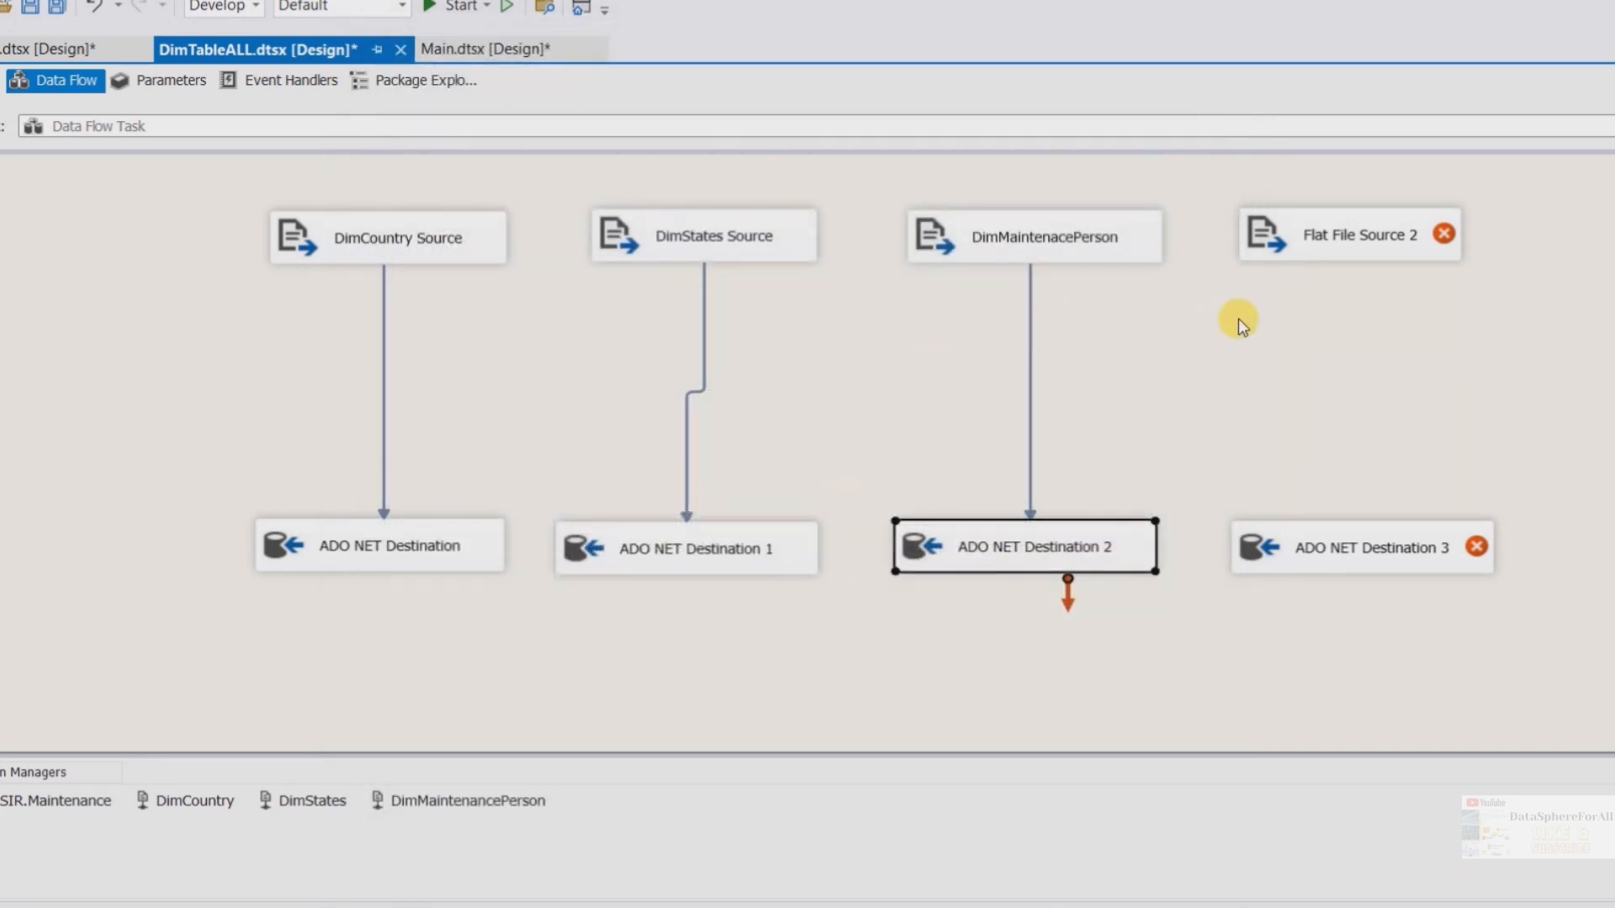
# Rename Flat File Source 2 to DimAssetUnit
pyautogui.click(1352, 230)
pyautogui.click(1396, 241)
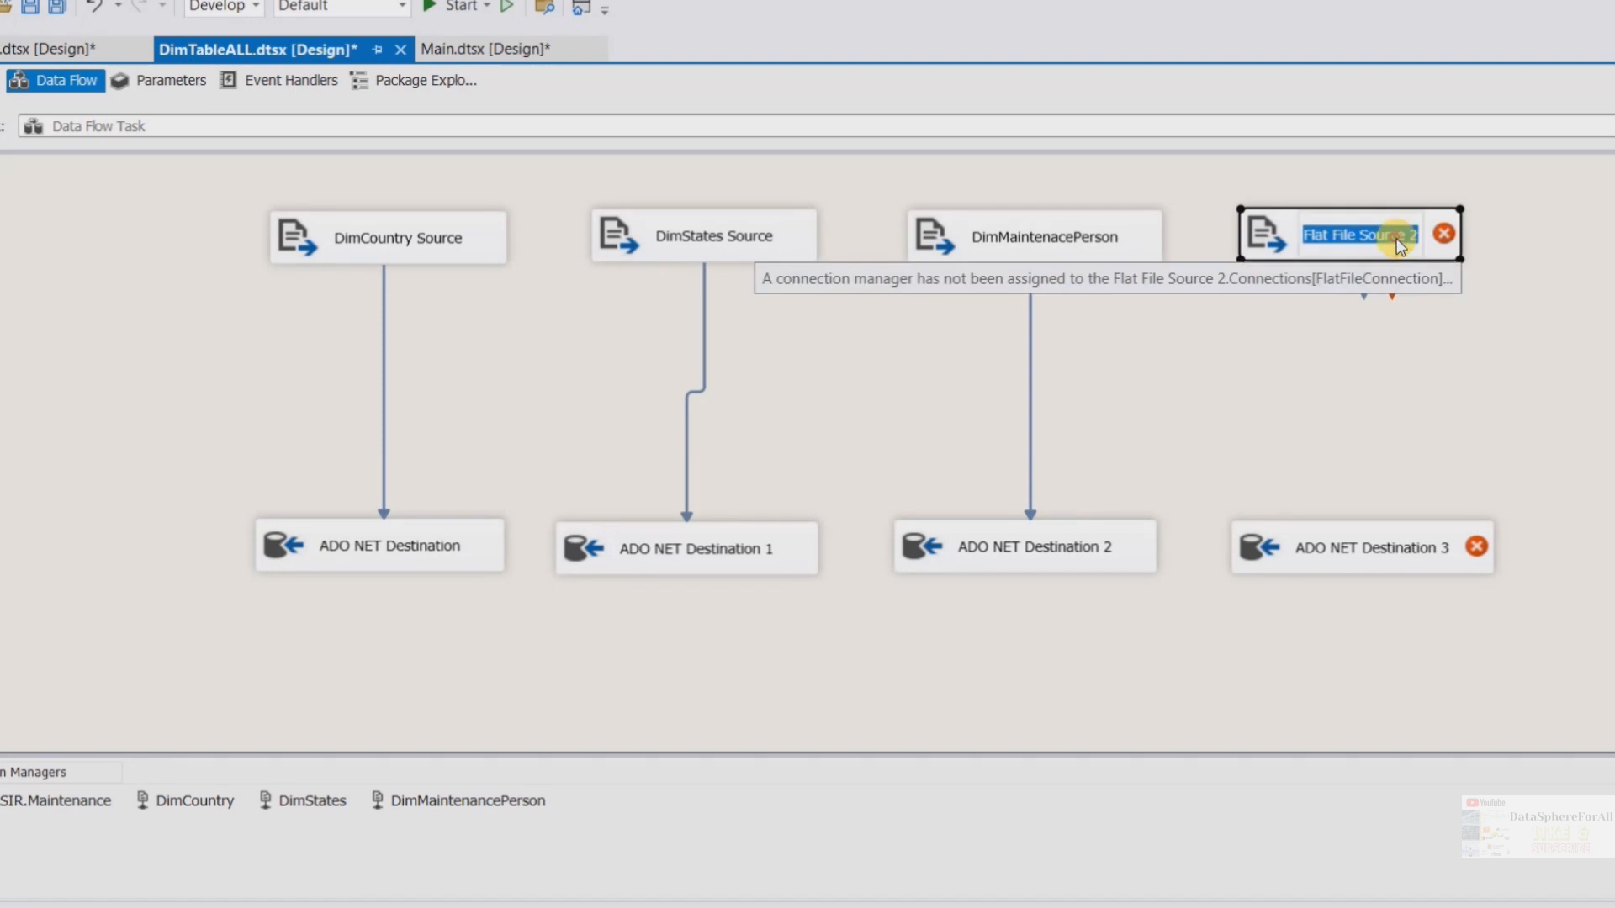
pyautogui.write('Dim')
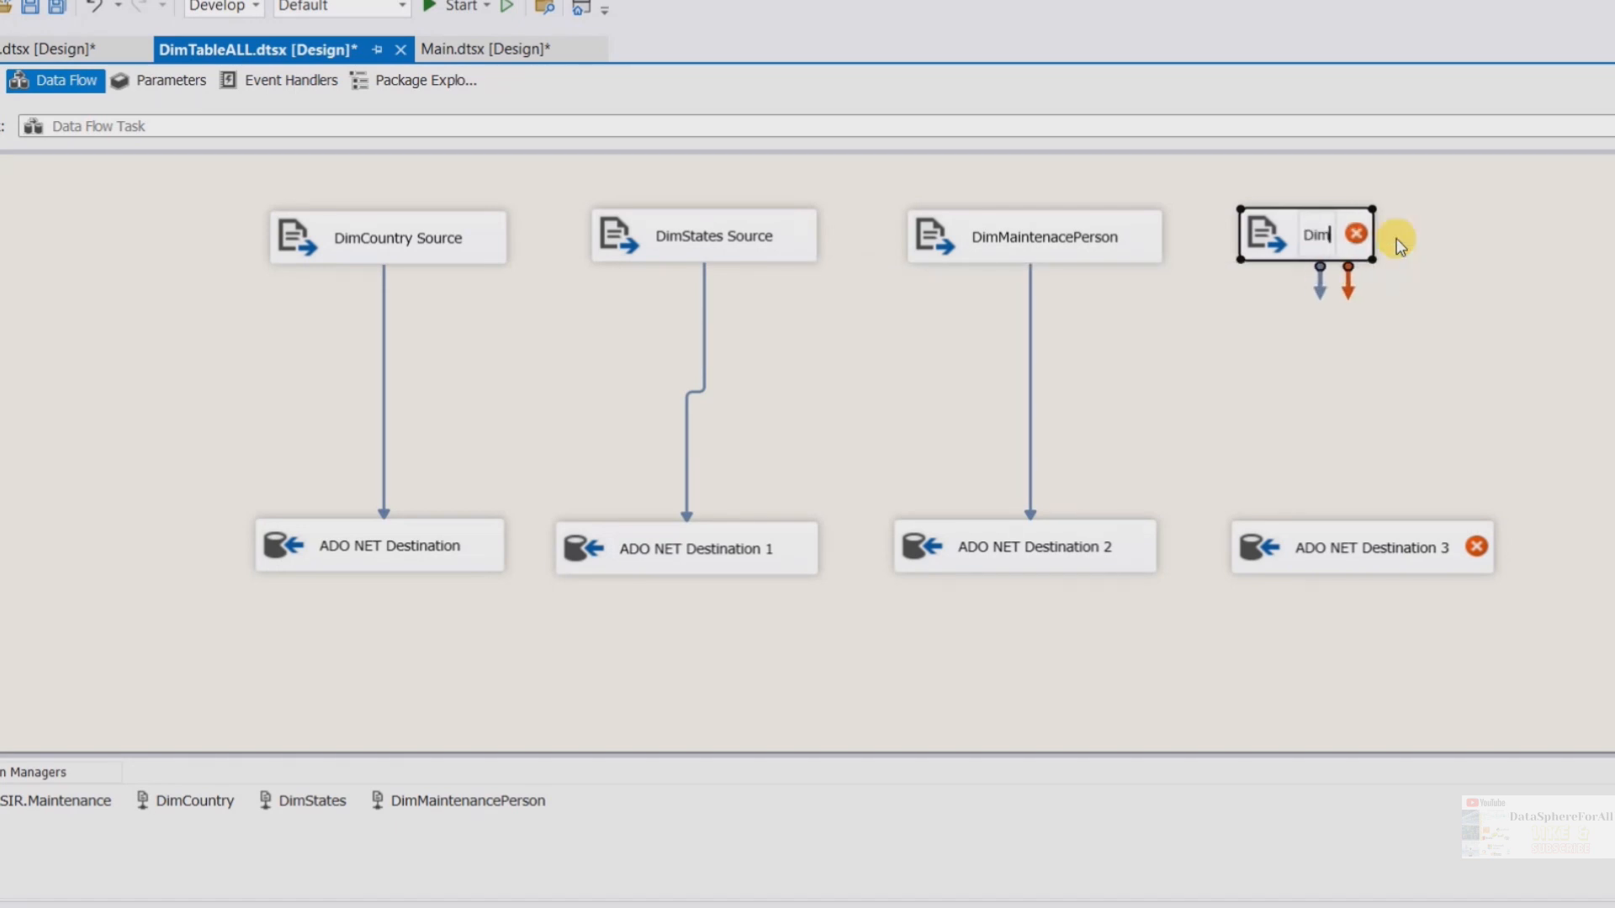
pyautogui.write('AssetUnit')
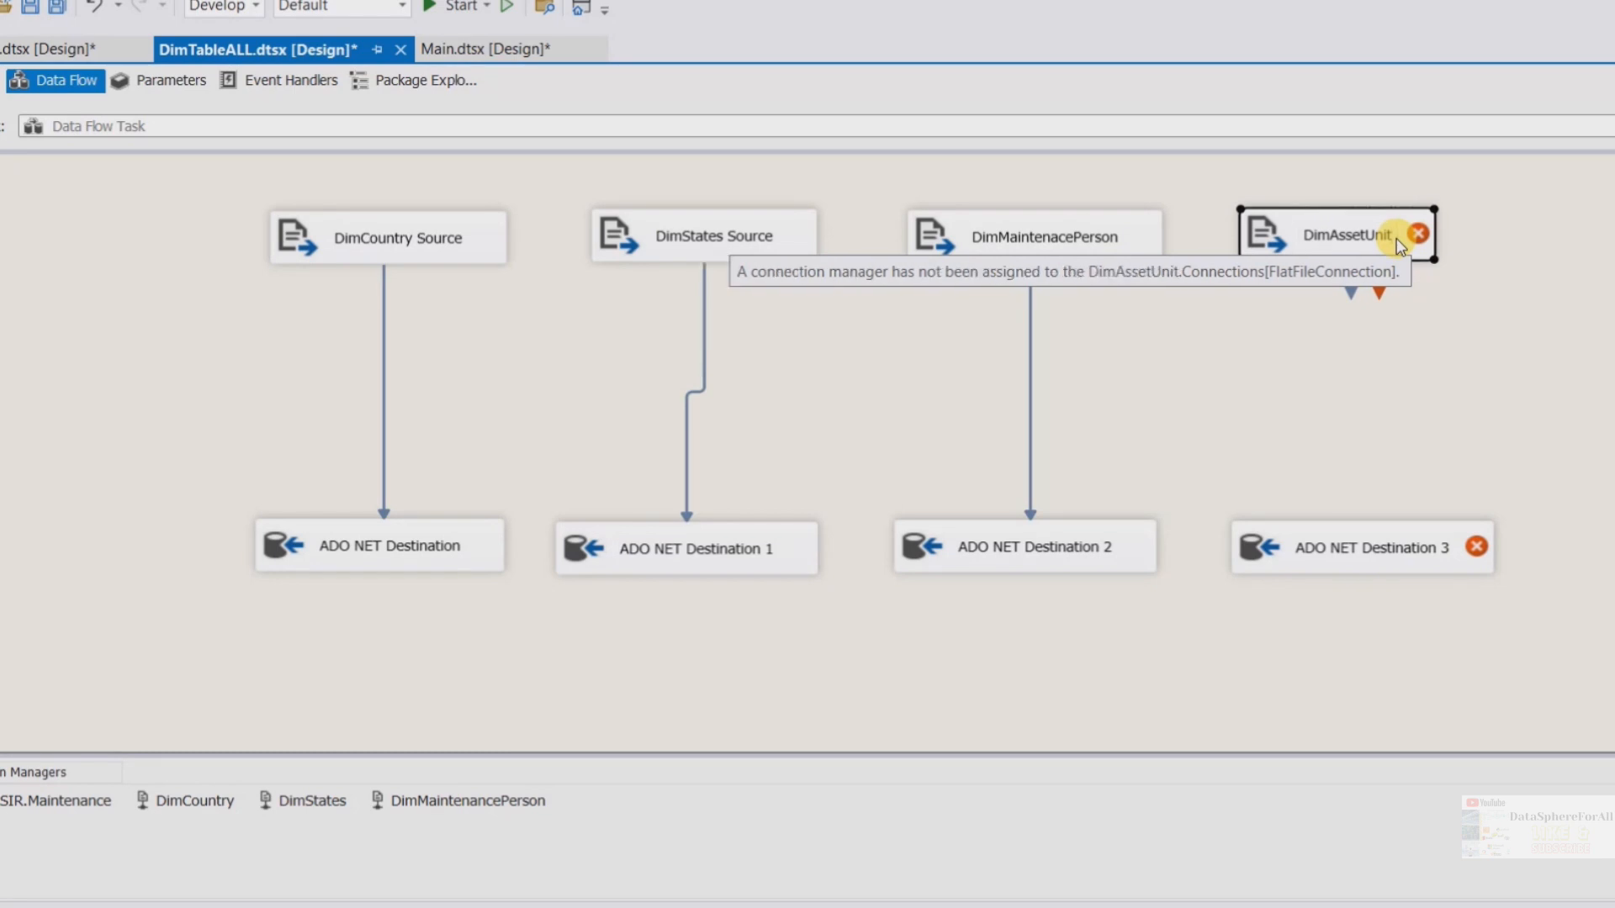
# For DimAssetUnit, create a new flat file connection named DimAssetUnit and select DimAssetUnit.csv from the Lab2 folder, showing all files
pyautogui.click(1325, 244)
pyautogui.rightClick(1325, 248)
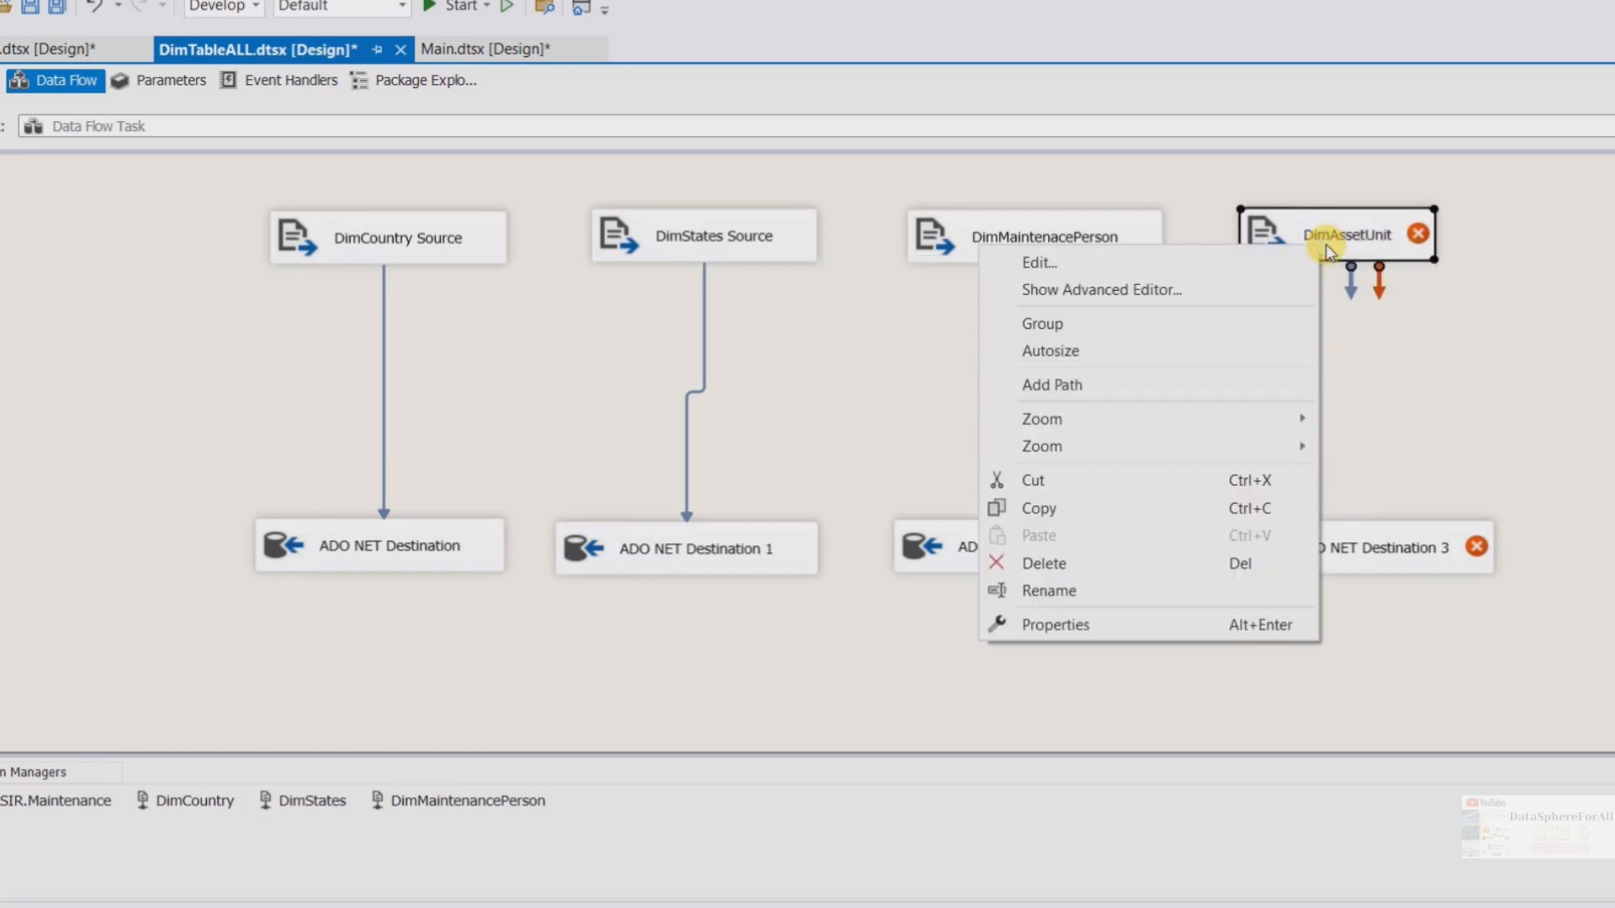
pyautogui.click(1134, 262)
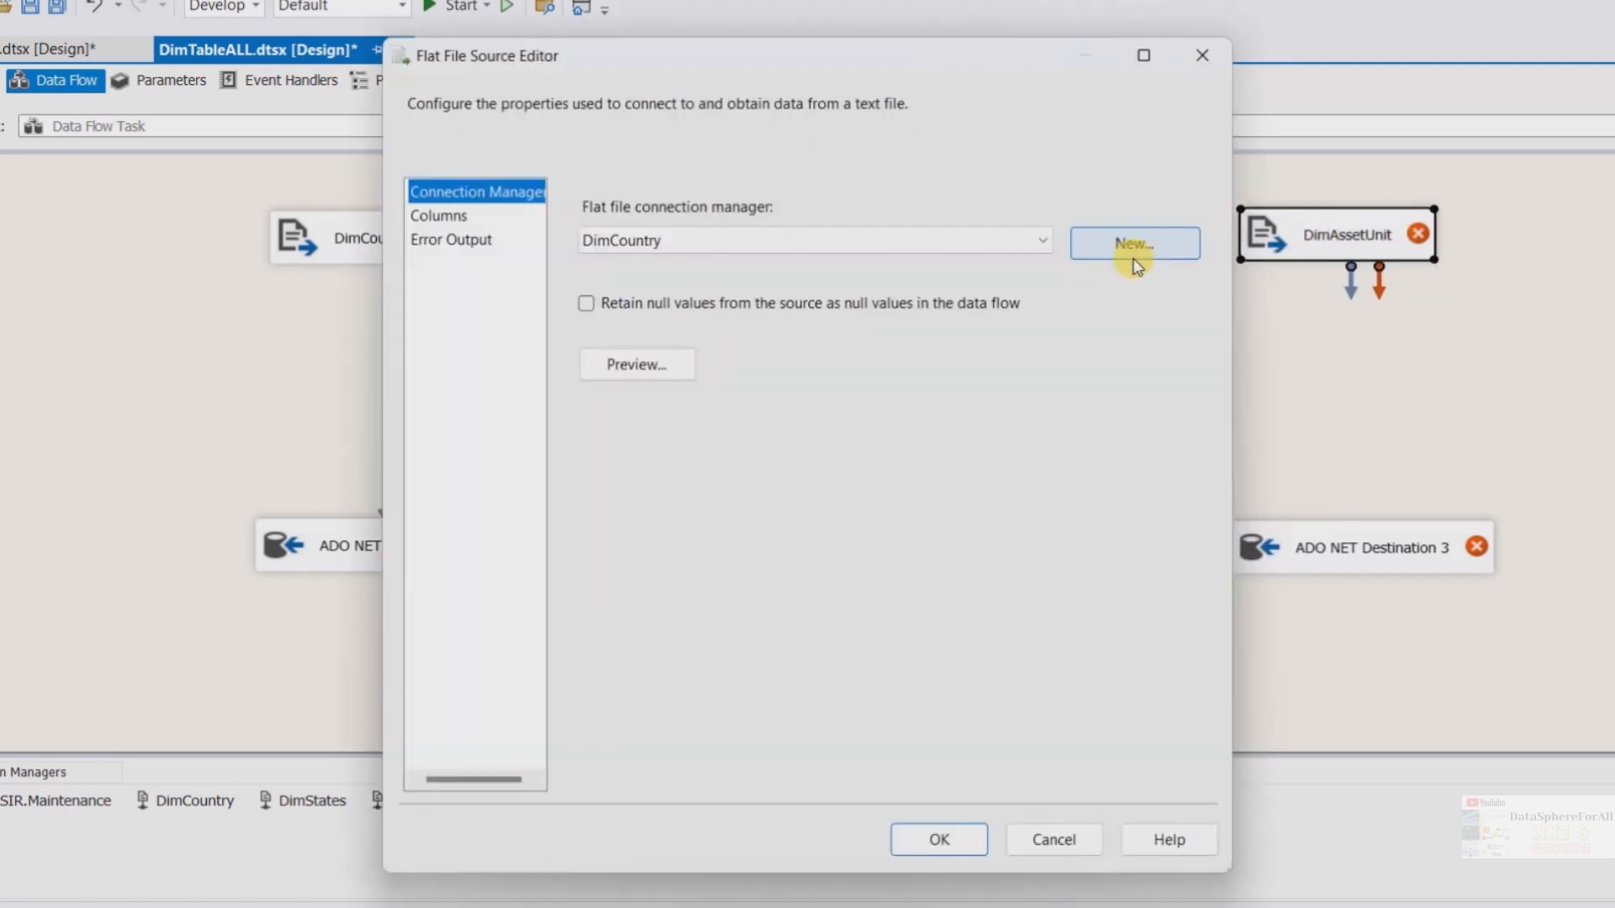
pyautogui.click(1147, 252)
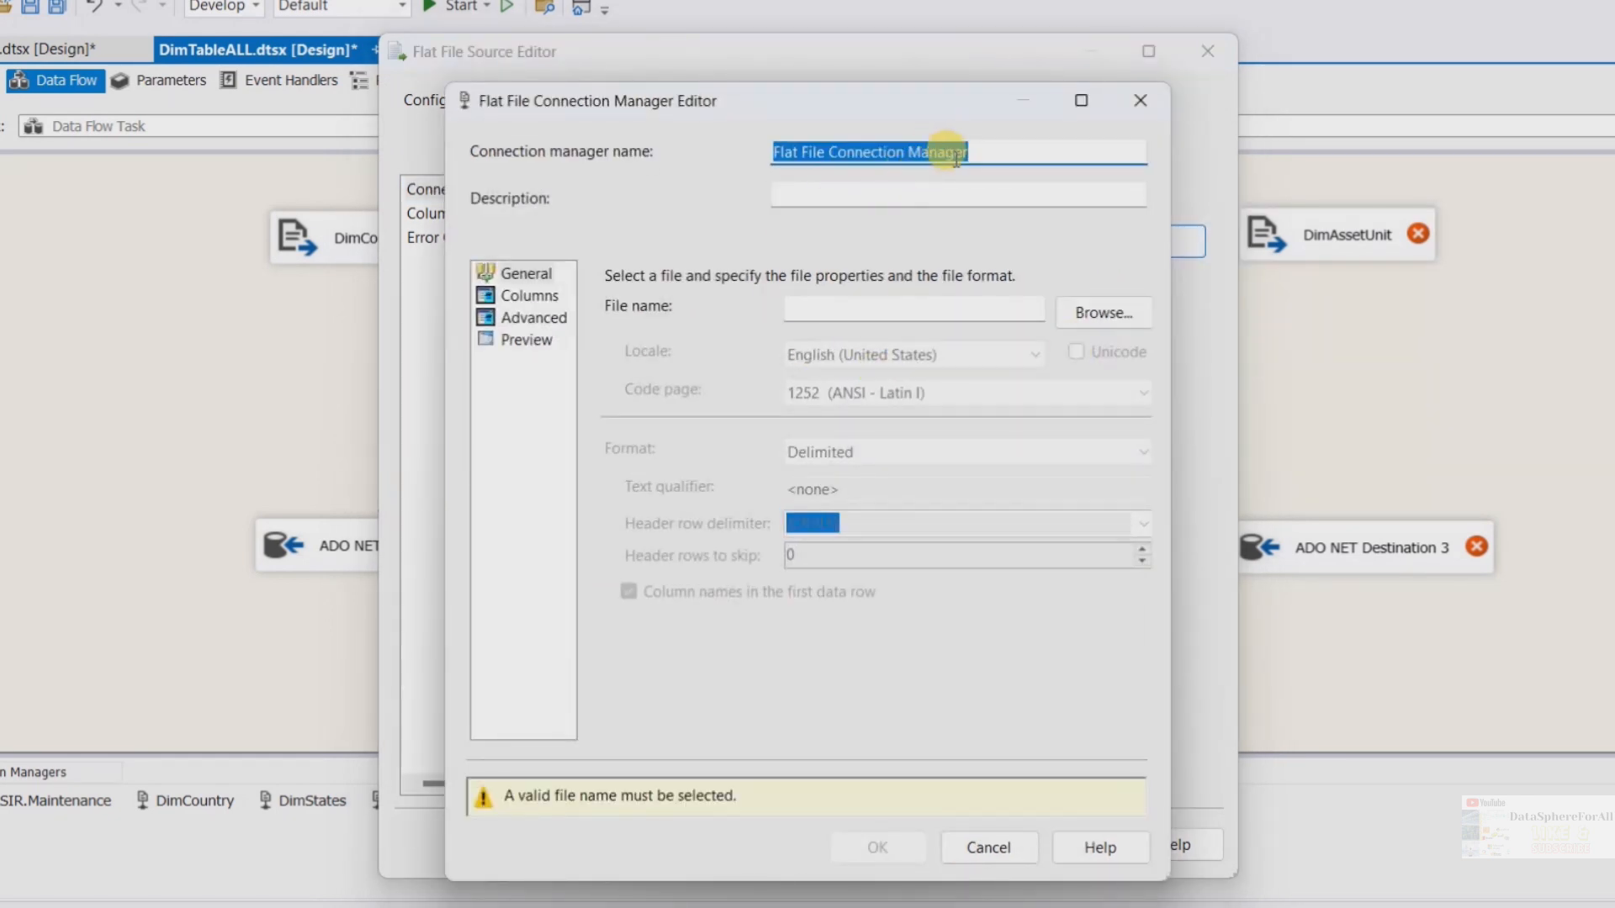
pyautogui.write('DimAssetUnit')
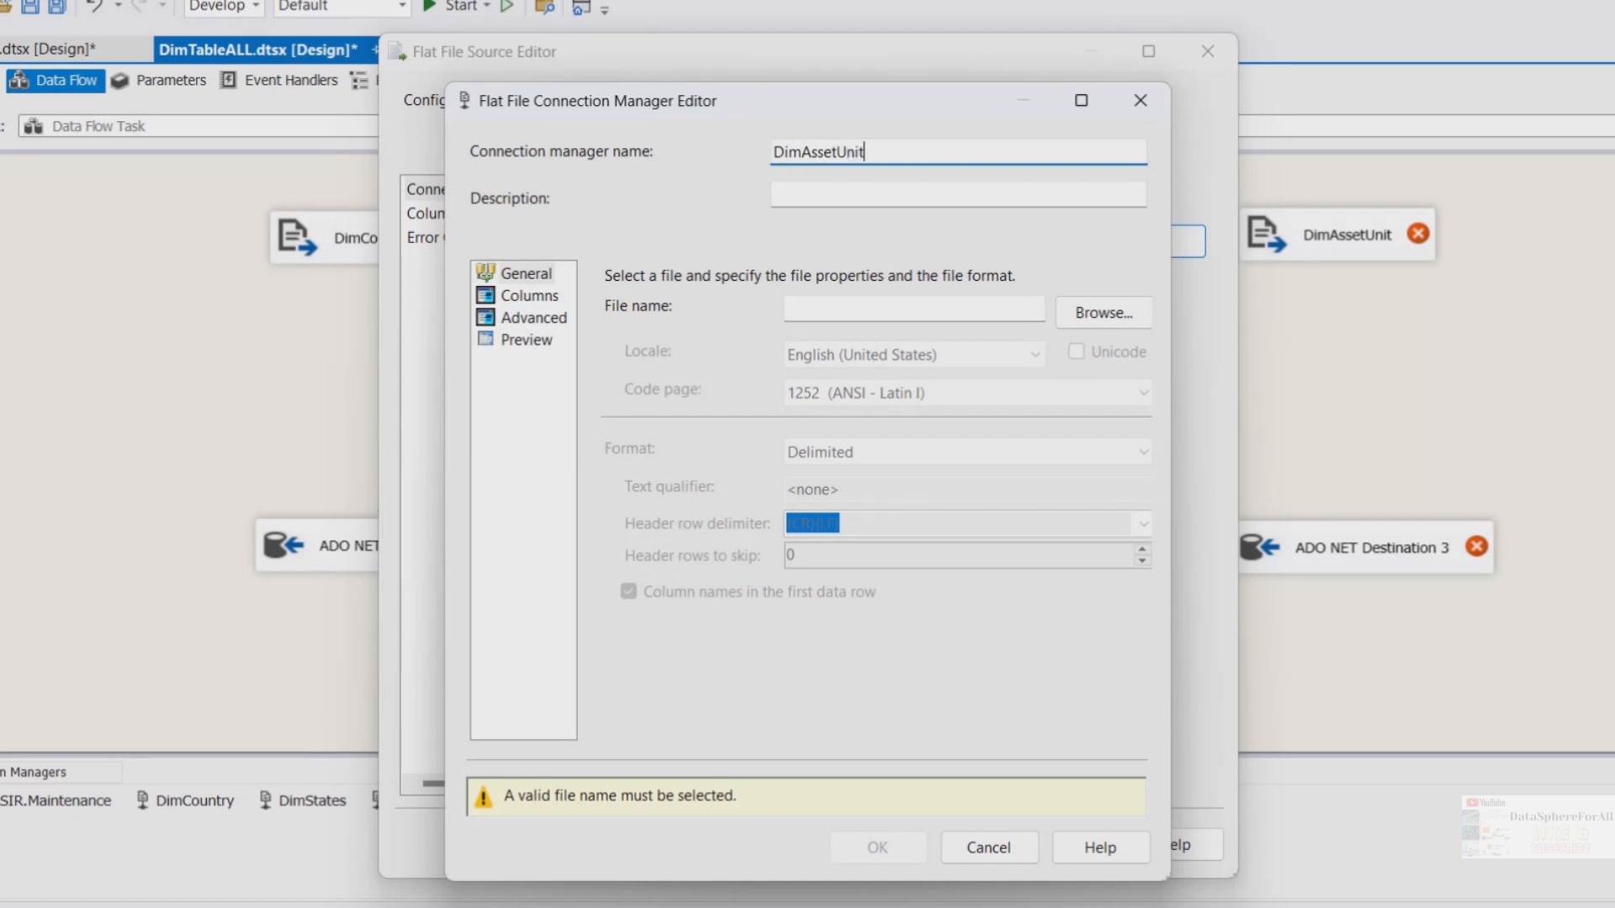
pyautogui.click(526, 273)
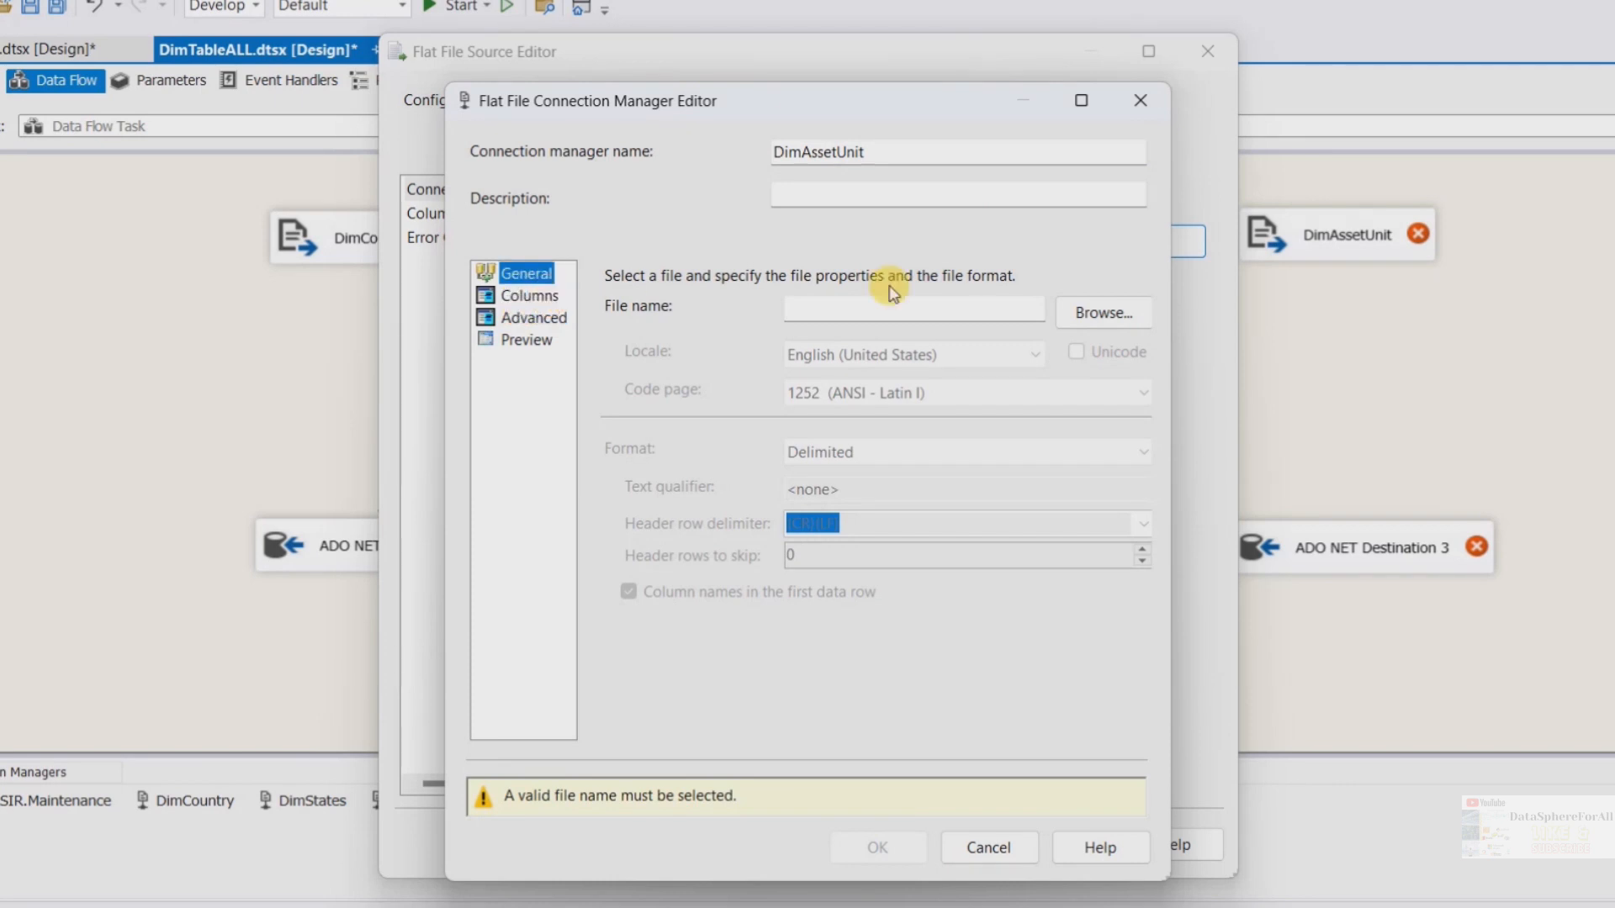
pyautogui.click(1123, 304)
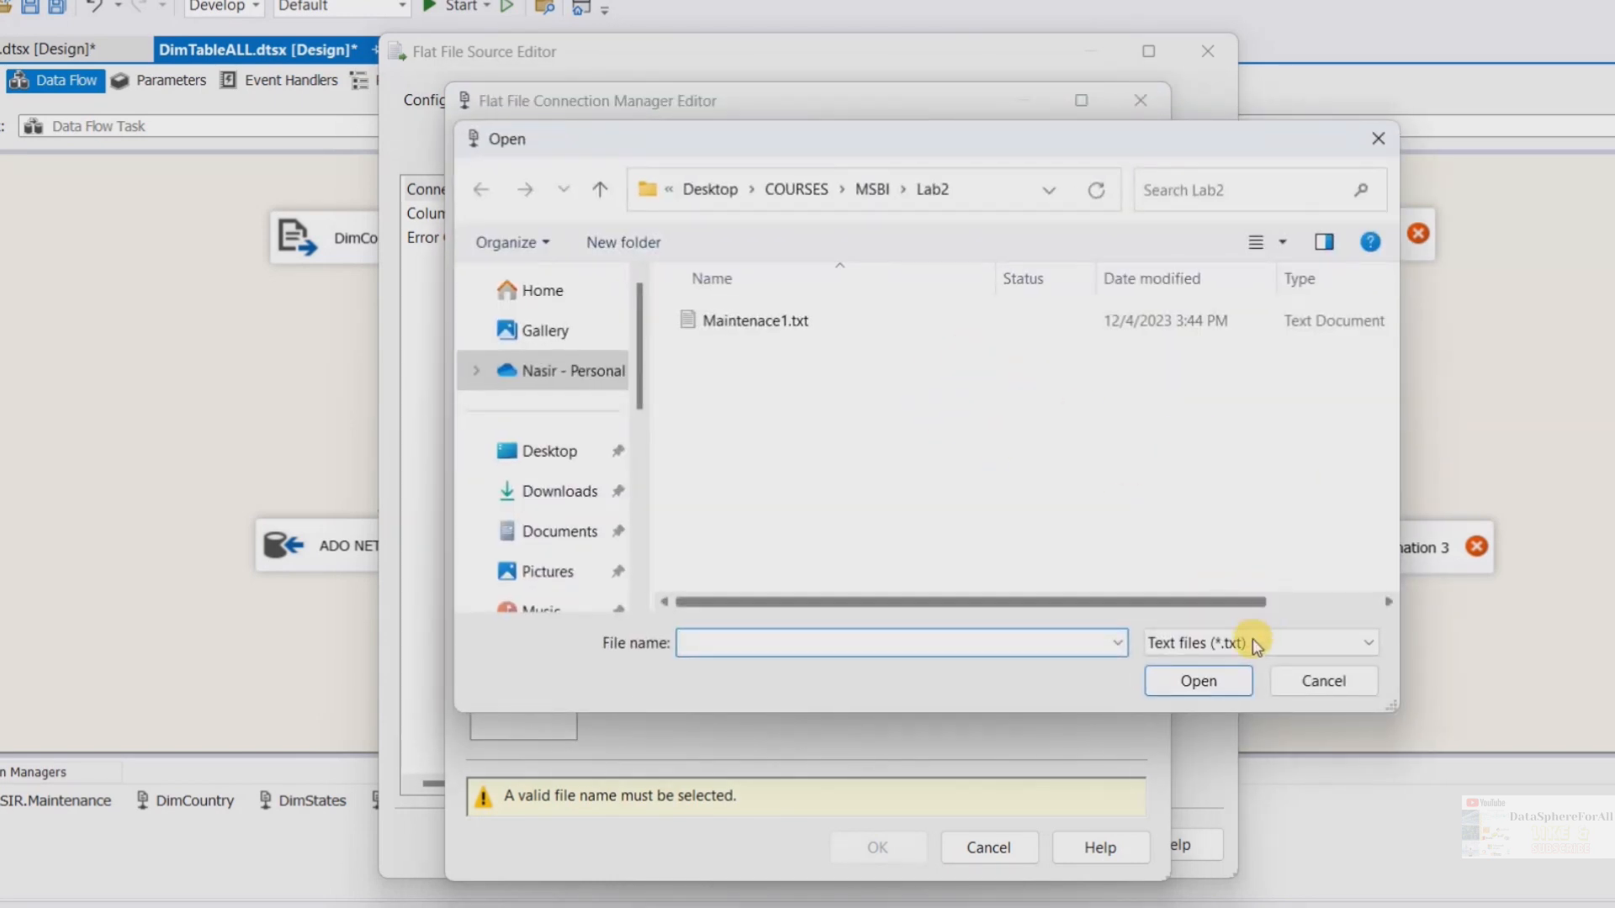
pyautogui.click(1241, 645)
pyautogui.click(1191, 707)
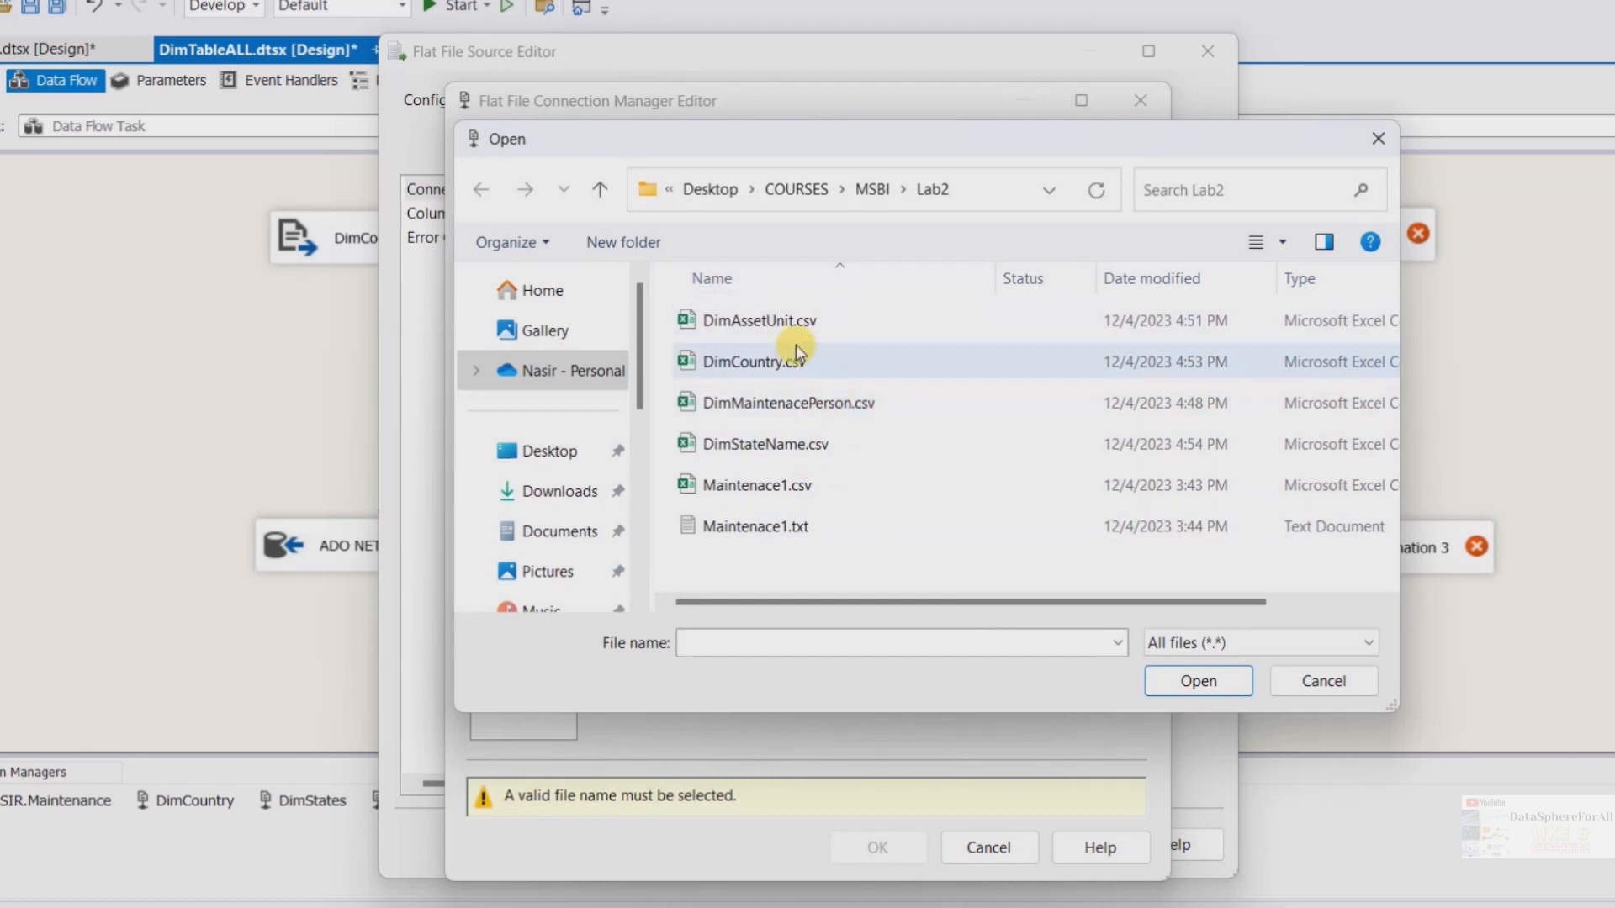
pyautogui.click(803, 324)
pyautogui.click(1195, 681)
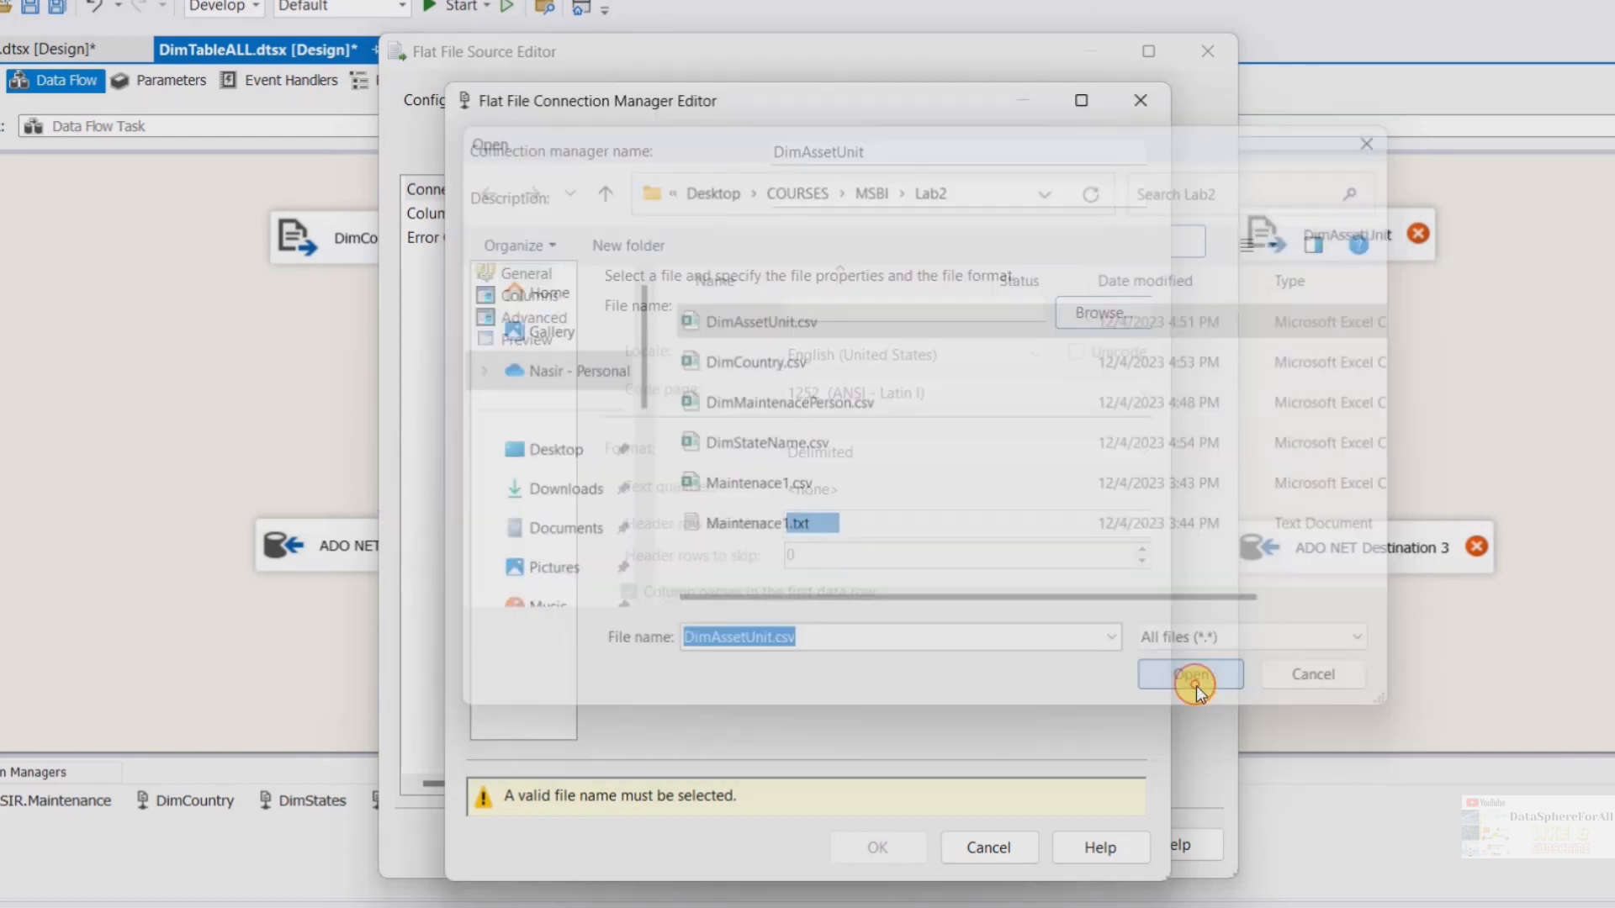
# Review the DimAssetUnit connection's columns and advanced settings, then confirm it for the DimAssetUnit source
pyautogui.click(523, 299)
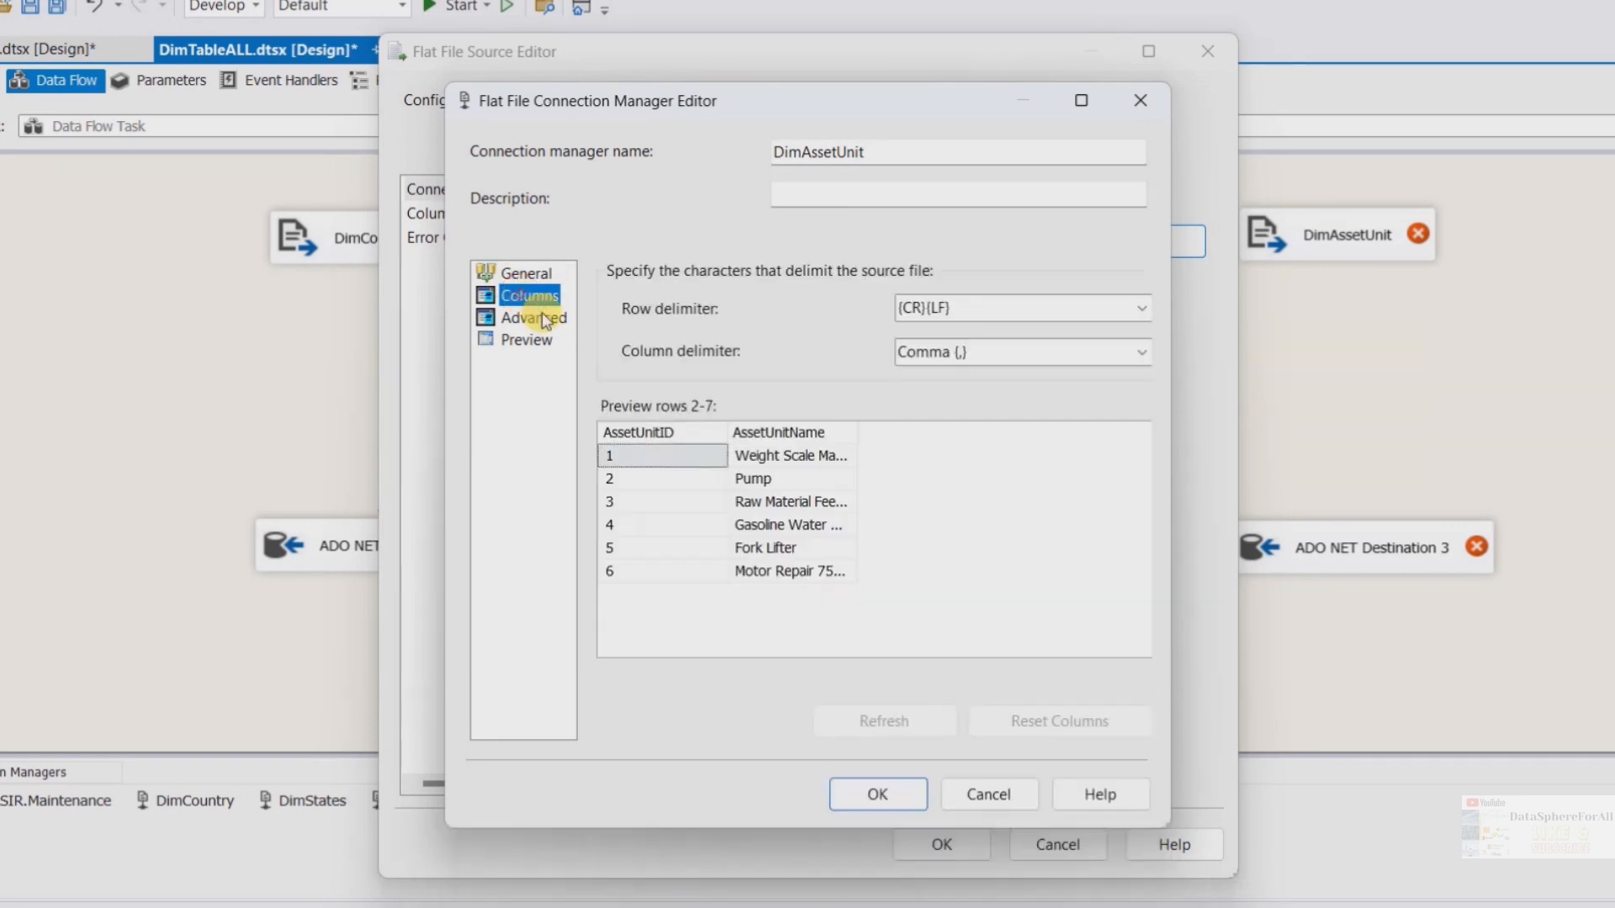
pyautogui.click(528, 319)
pyautogui.click(893, 806)
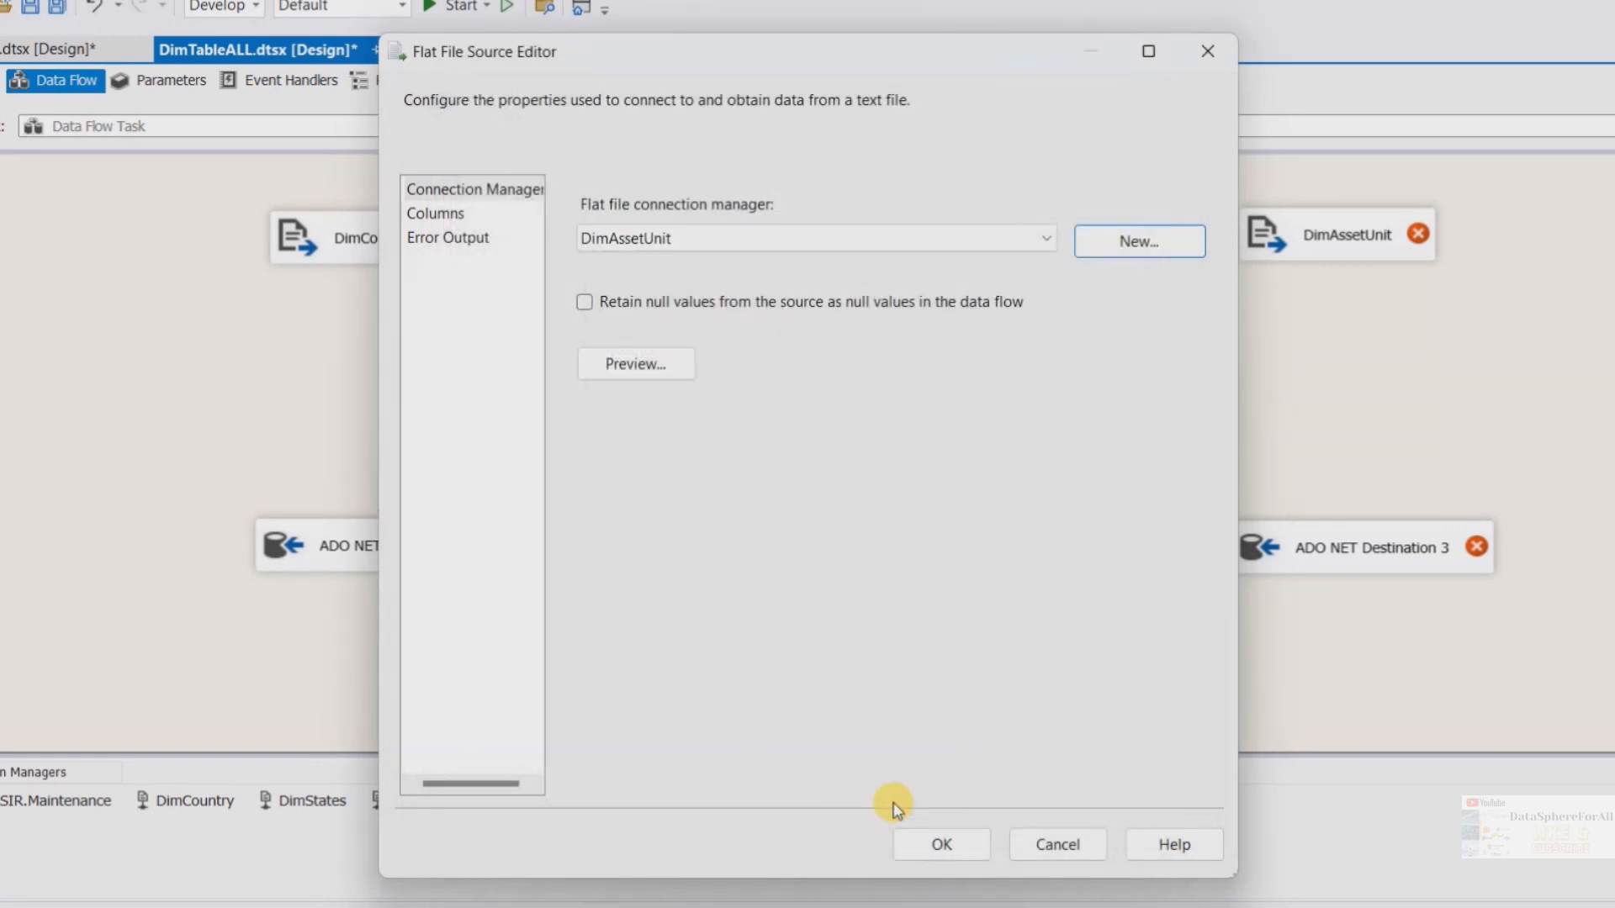
pyautogui.click(939, 837)
# Connect DimAssetUnit to ADO NET Destination 3, set it to load the "dbo"."DimAssetUnit" table, and check its mappings
pyautogui.click(1336, 234)
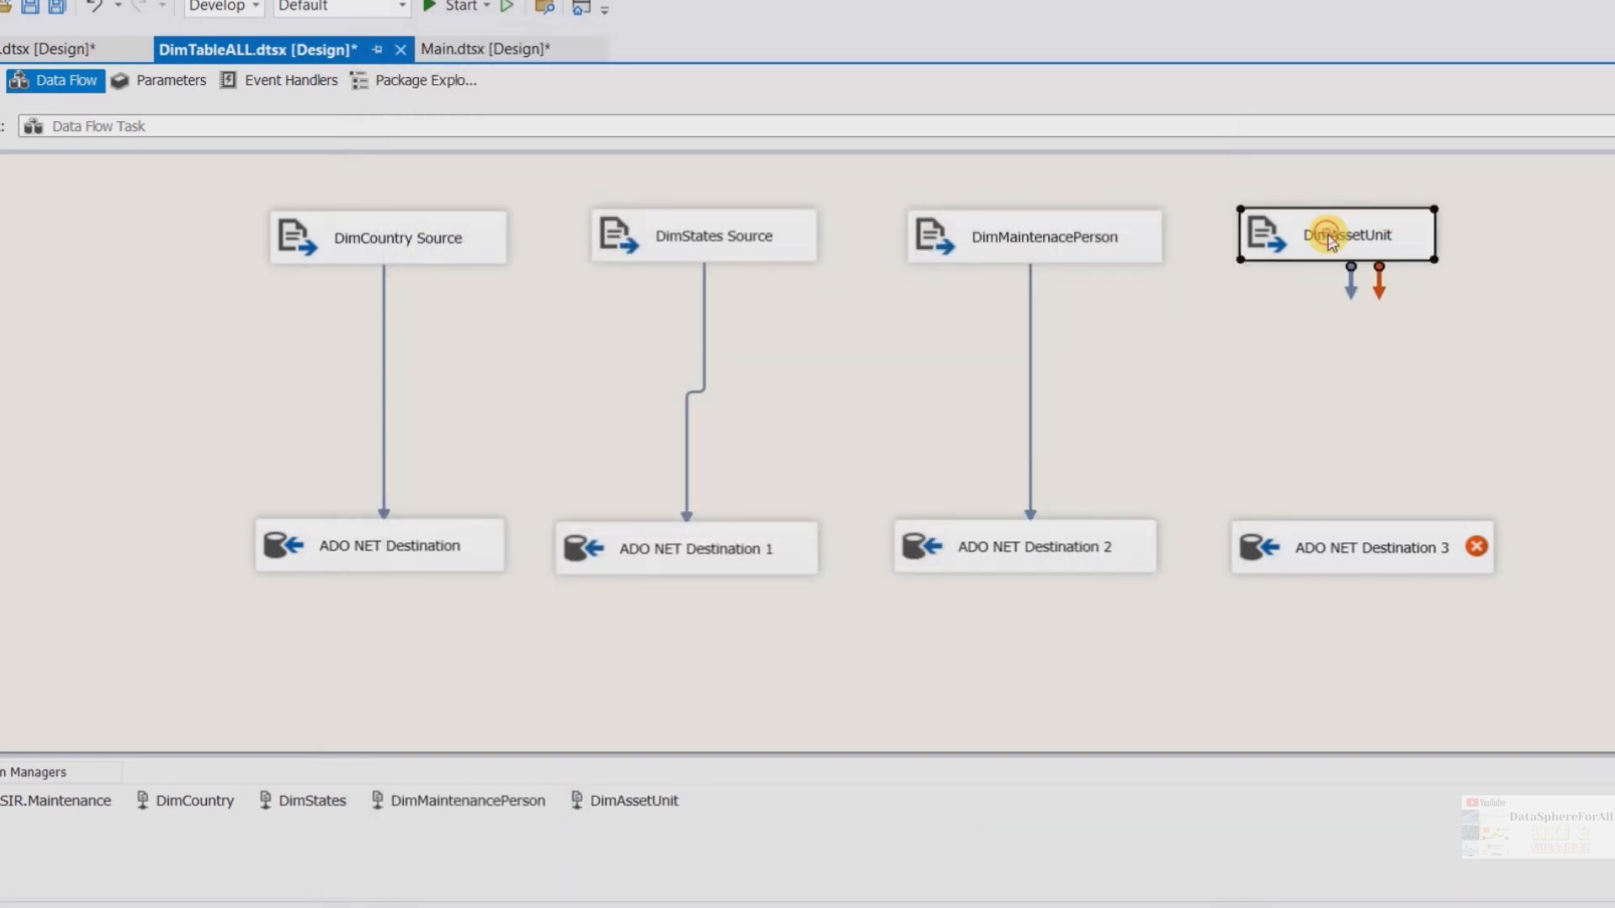
pyautogui.moveTo(1350, 270); pyautogui.dragTo(1338, 540)
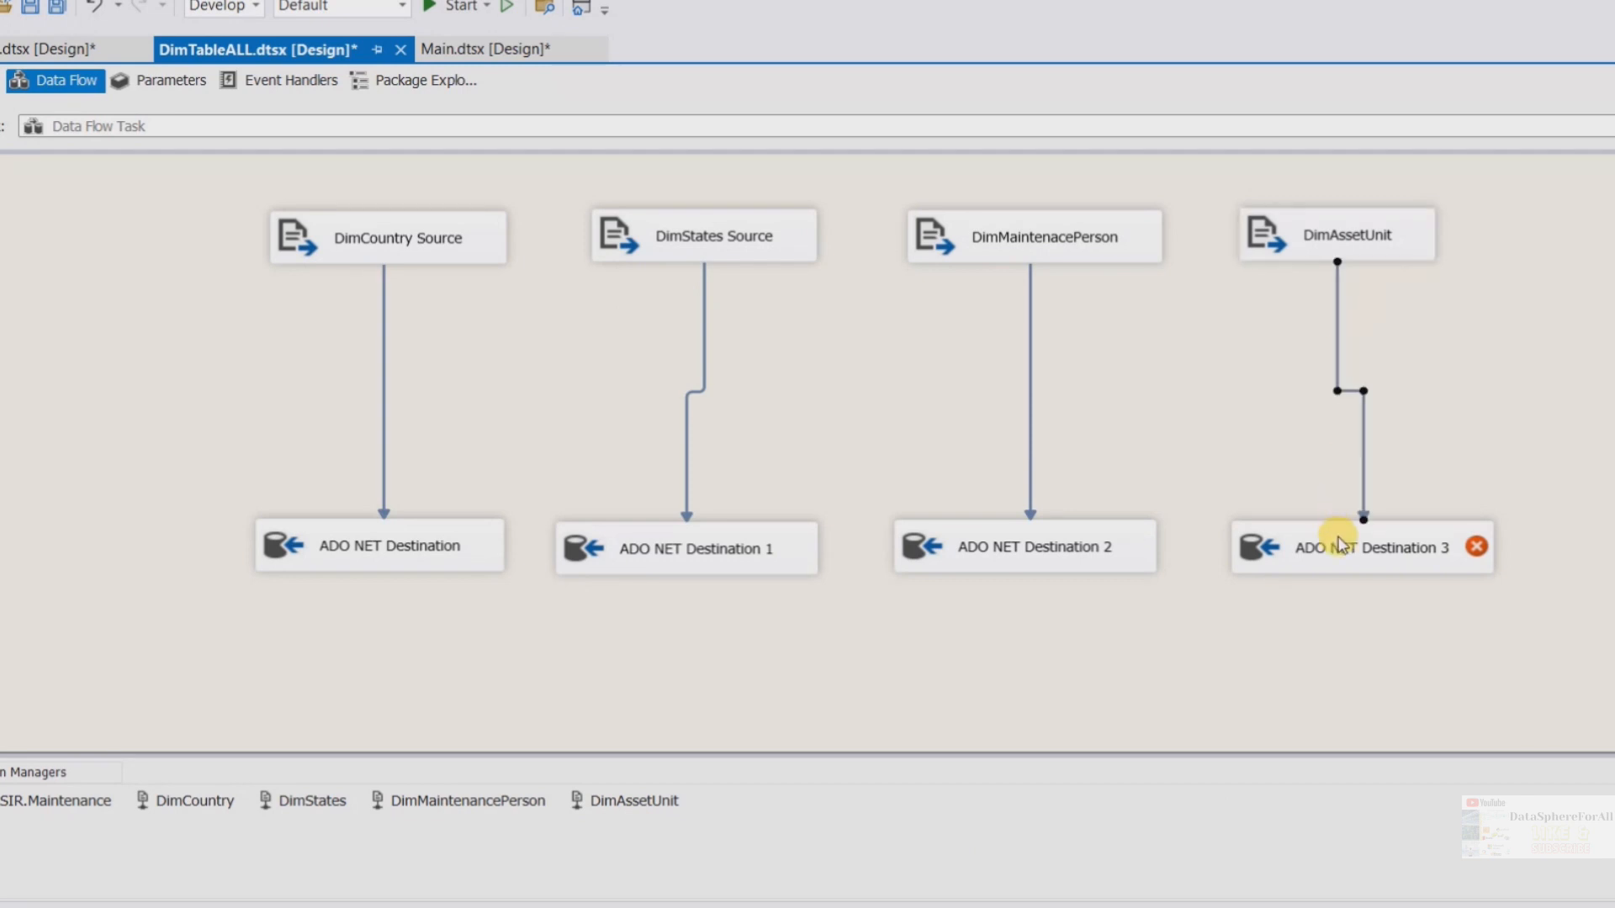
pyautogui.click(1382, 554)
pyautogui.doubleClick(1381, 554)
pyautogui.click(1026, 426)
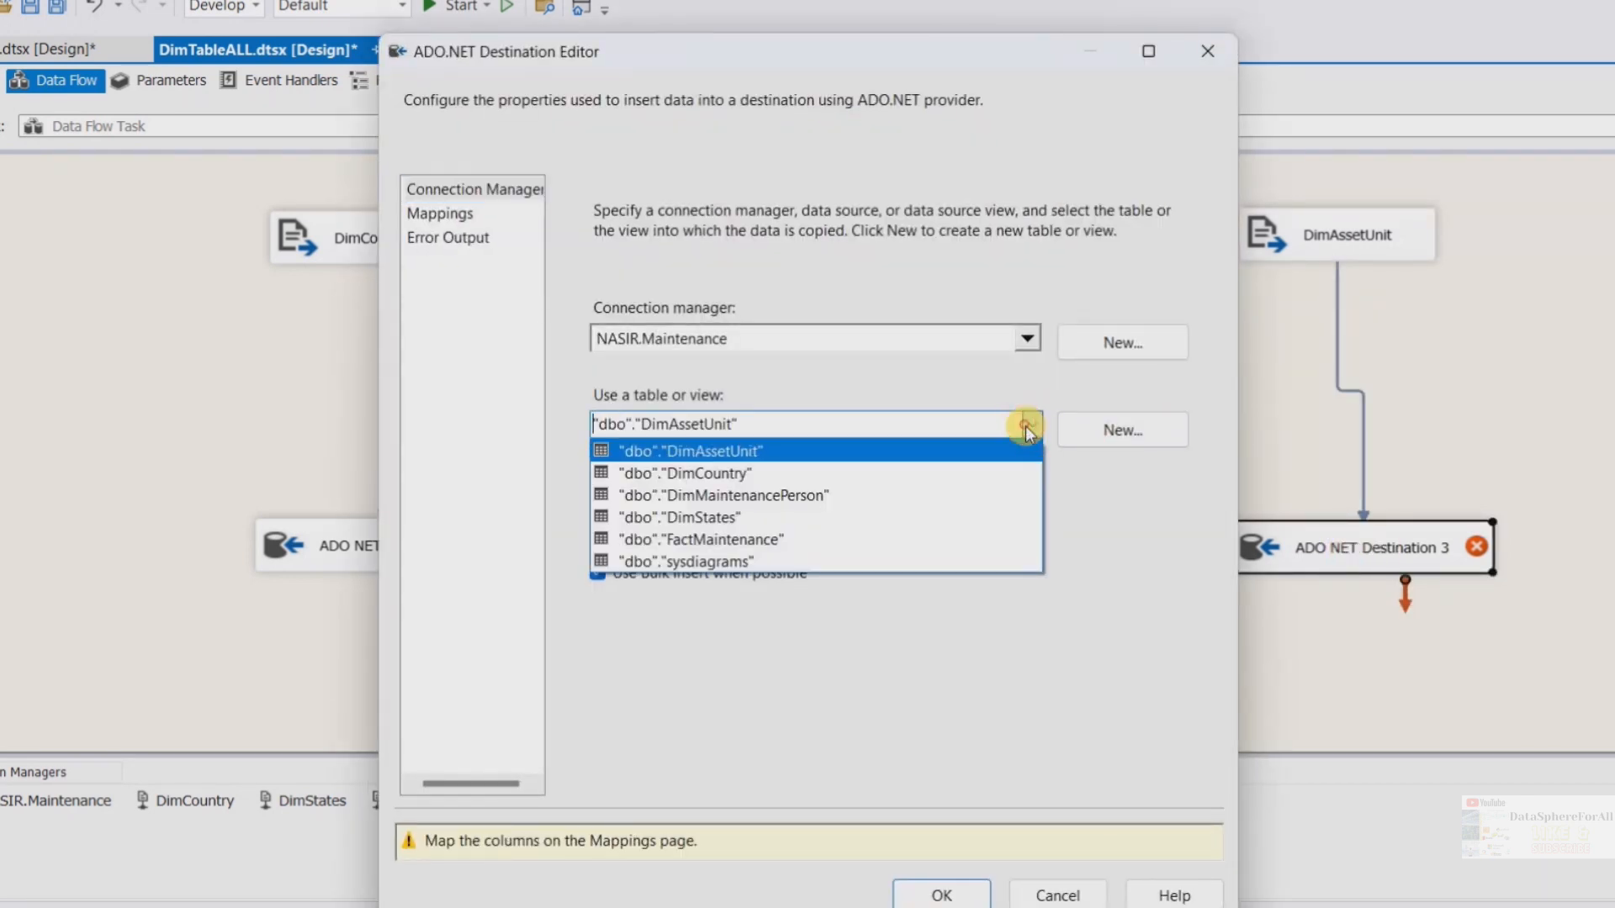
pyautogui.click(732, 450)
pyautogui.click(440, 215)
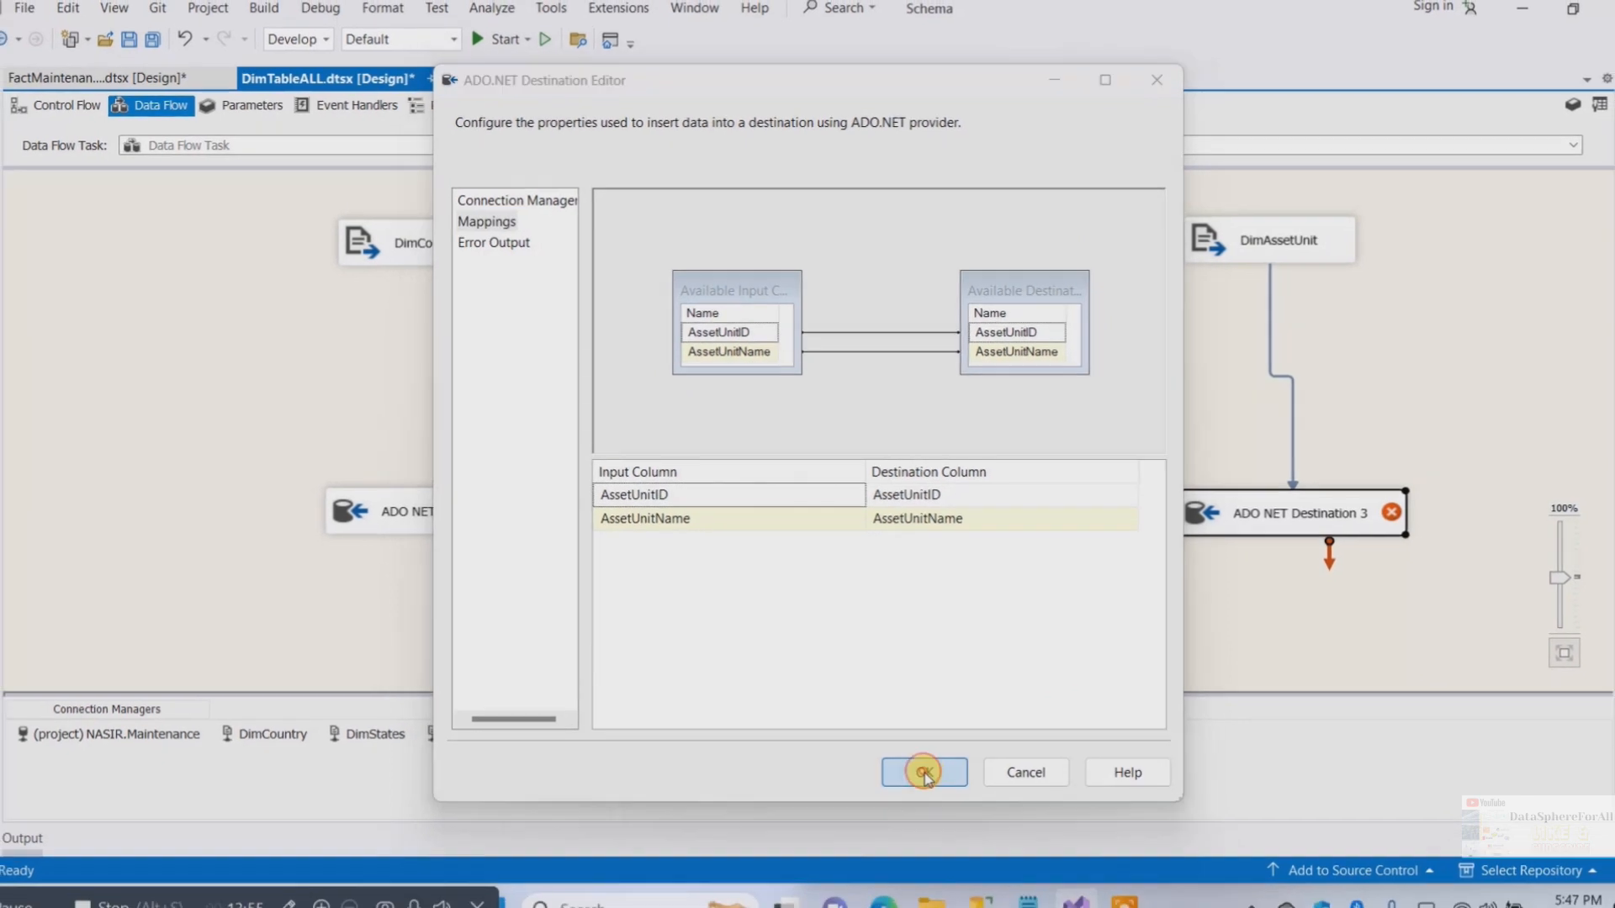
pyautogui.click(930, 790)
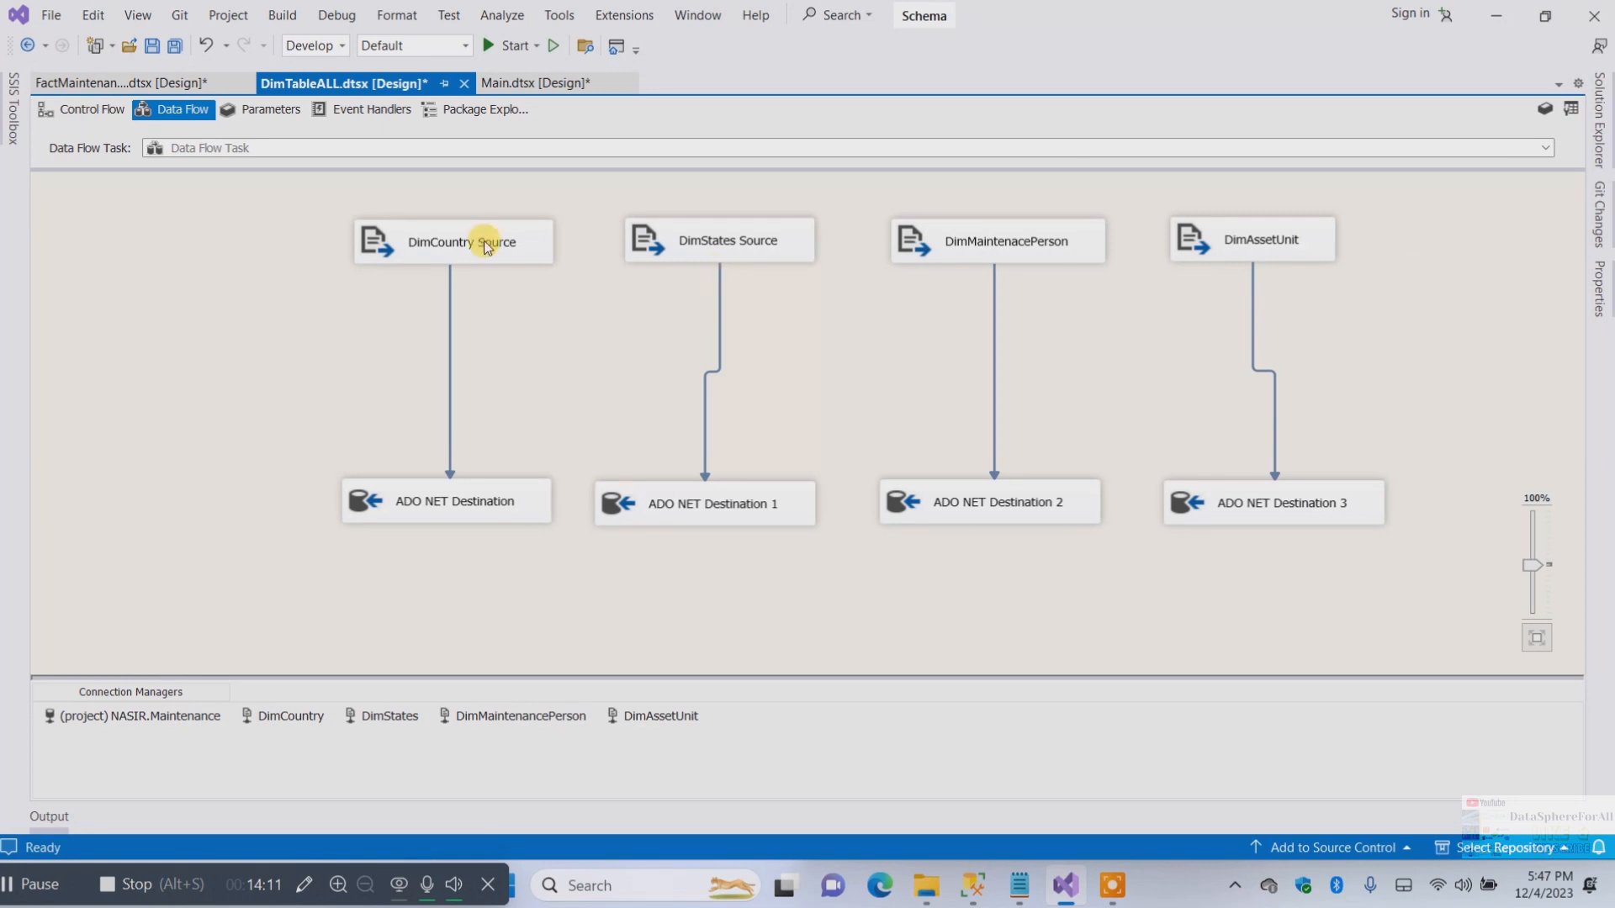
# Rearrange all four source and destination pairs closer together on the data flow canvas
pyautogui.moveTo(465, 238); pyautogui.dragTo(265, 237)
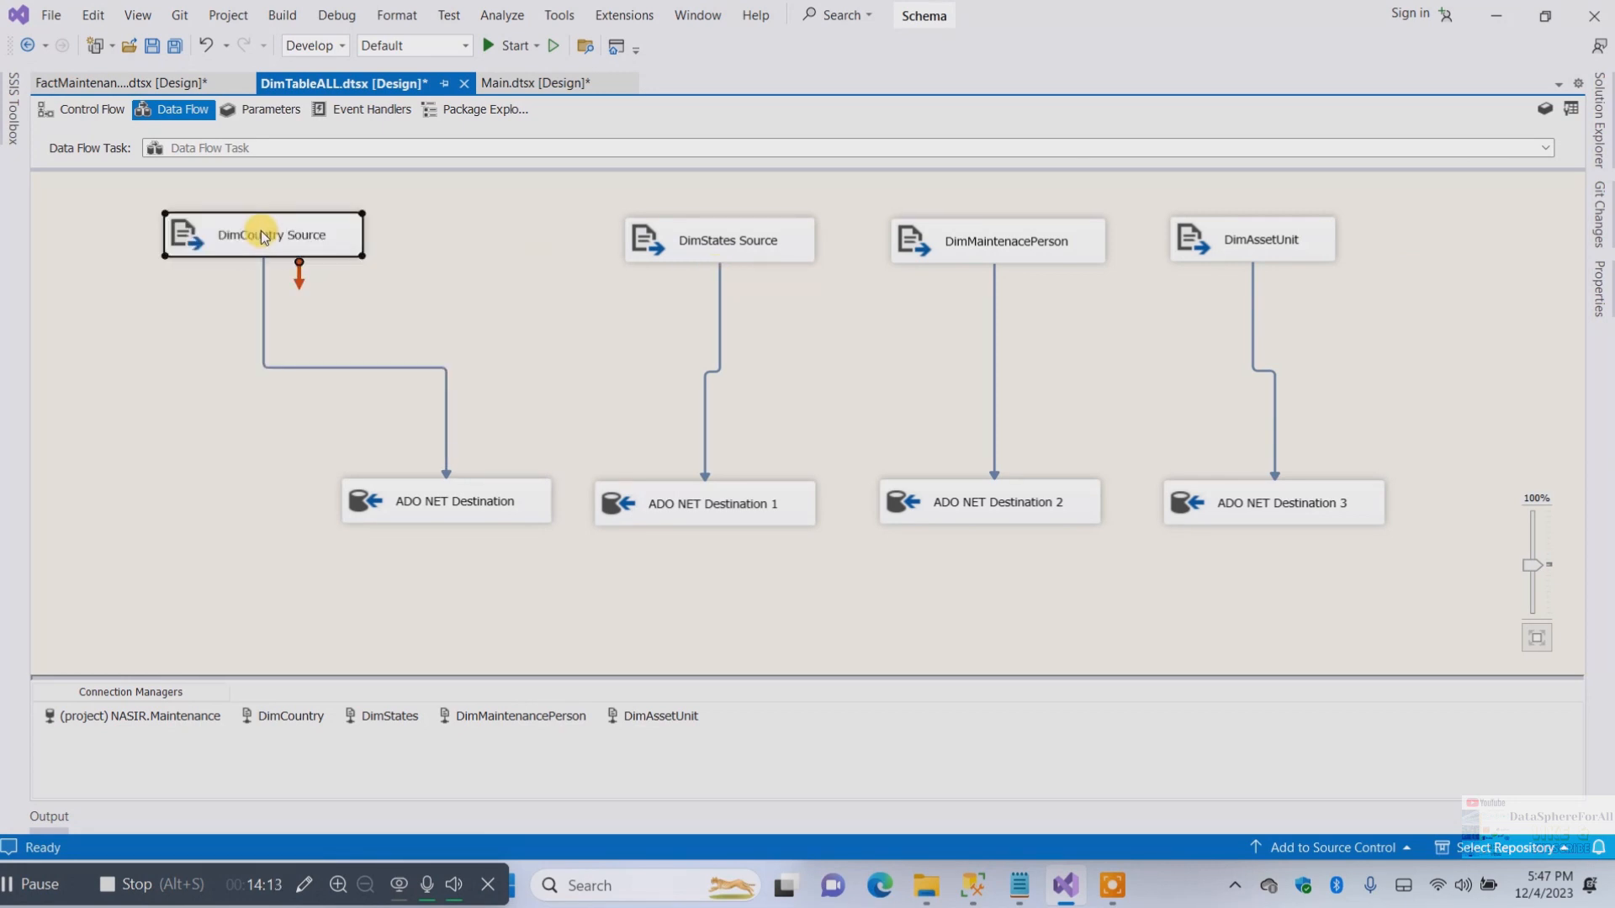
pyautogui.moveTo(430, 513); pyautogui.dragTo(246, 502)
pyautogui.moveTo(710, 237); pyautogui.dragTo(511, 243)
pyautogui.moveTo(647, 503); pyautogui.dragTo(478, 491)
pyautogui.moveTo(986, 249); pyautogui.dragTo(807, 251)
pyautogui.moveTo(947, 487); pyautogui.dragTo(781, 488)
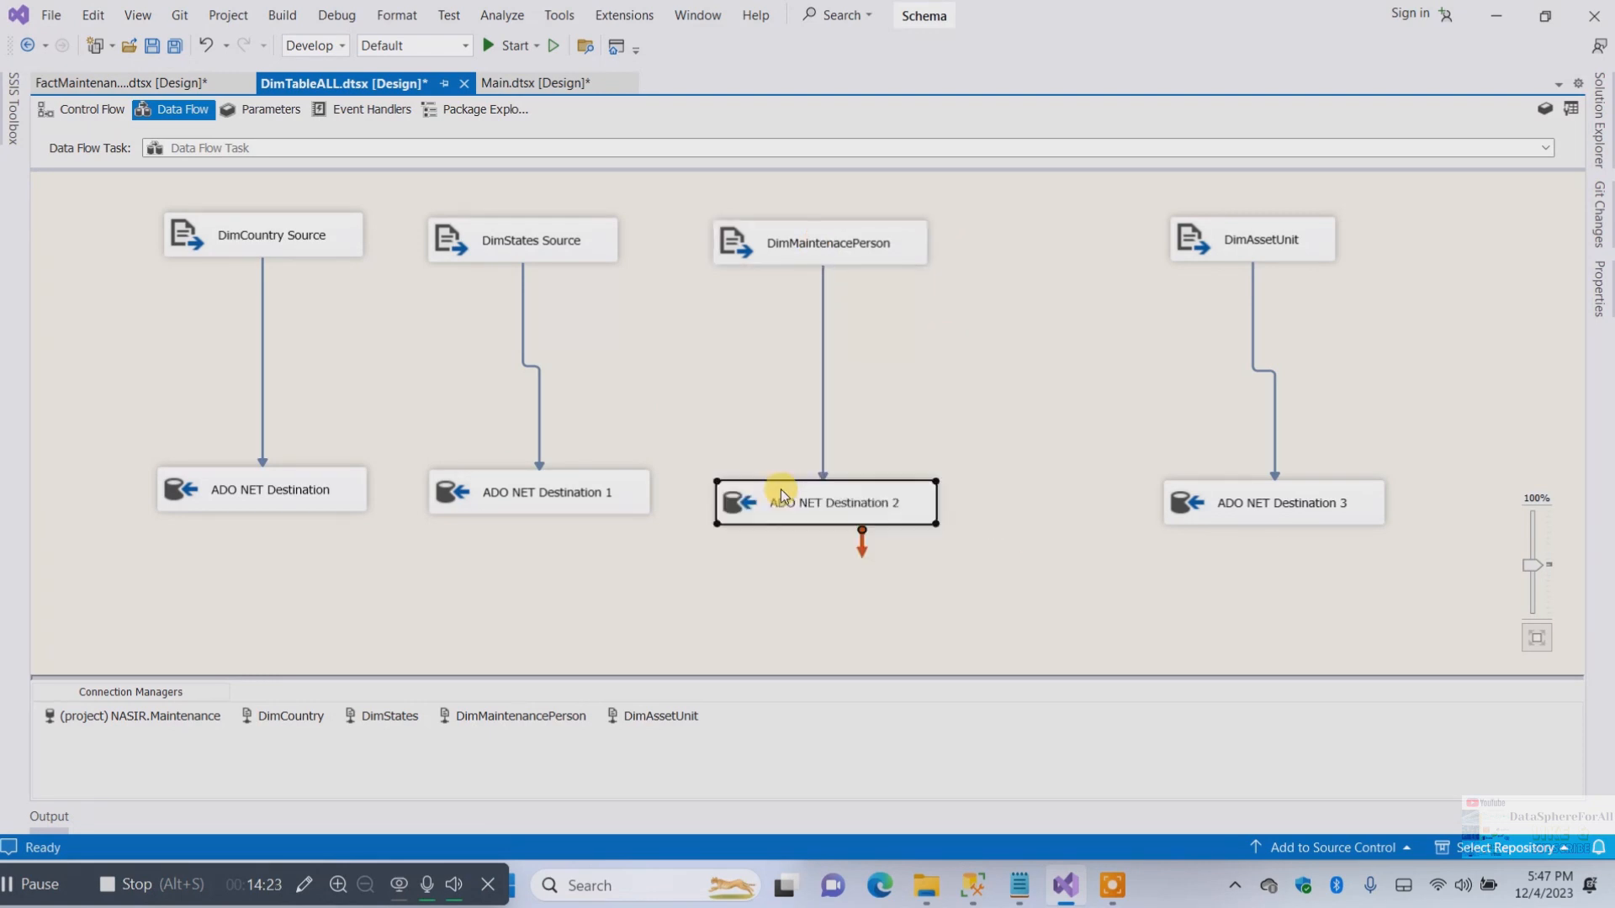
pyautogui.click(1266, 228)
pyautogui.moveTo(1266, 228); pyautogui.dragTo(1093, 236)
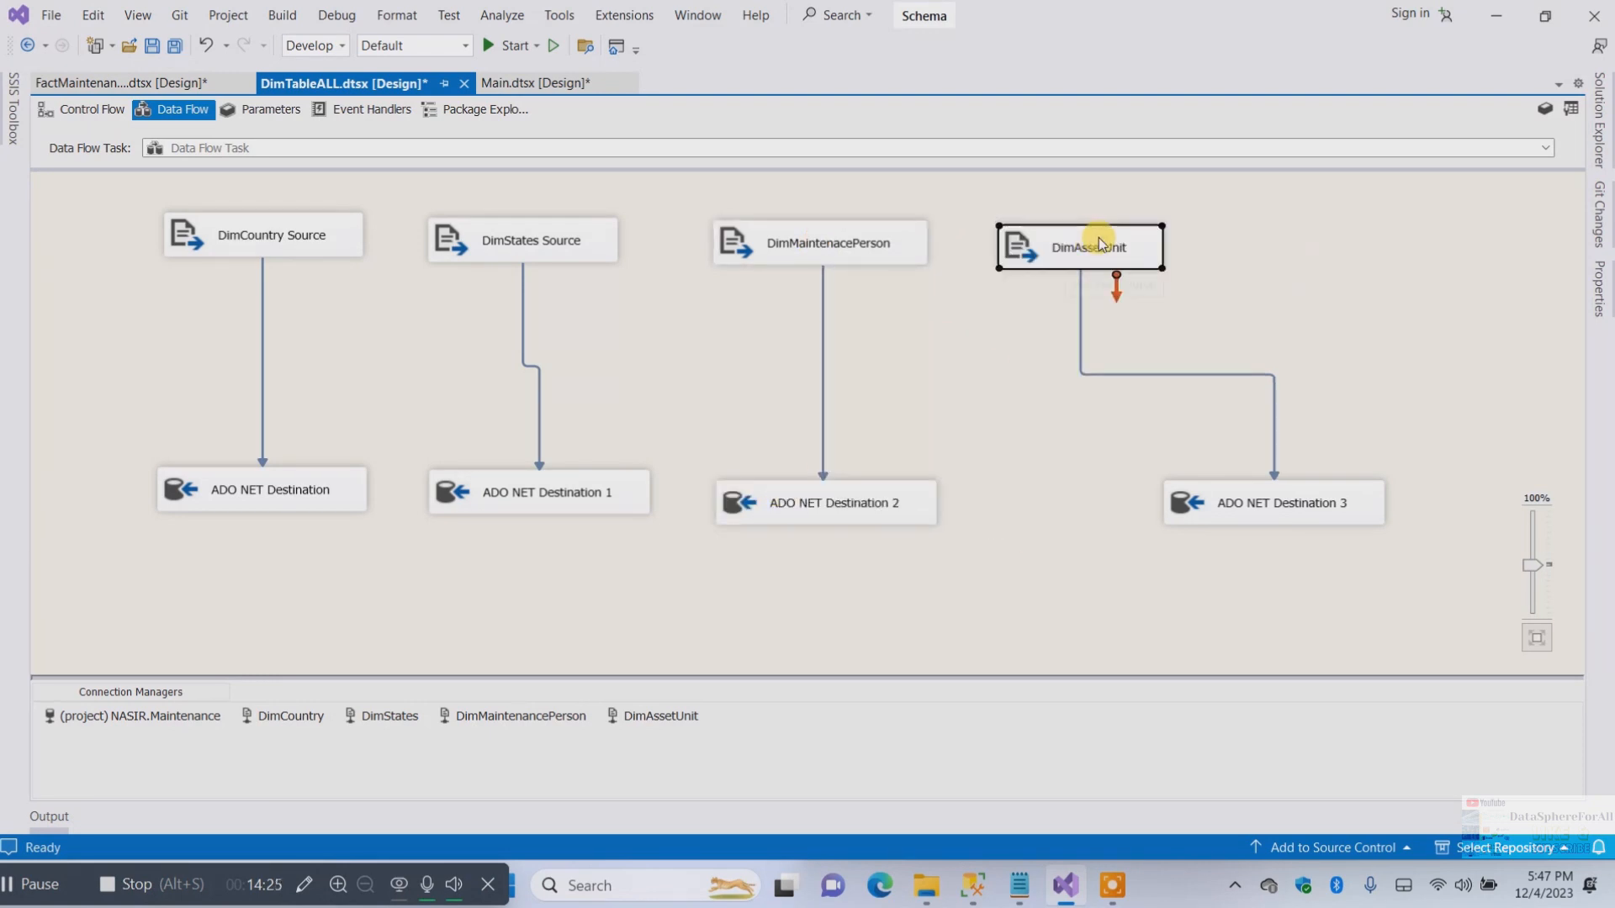
pyautogui.moveTo(1222, 502); pyautogui.dragTo(1058, 503)
pyautogui.click(1260, 360)
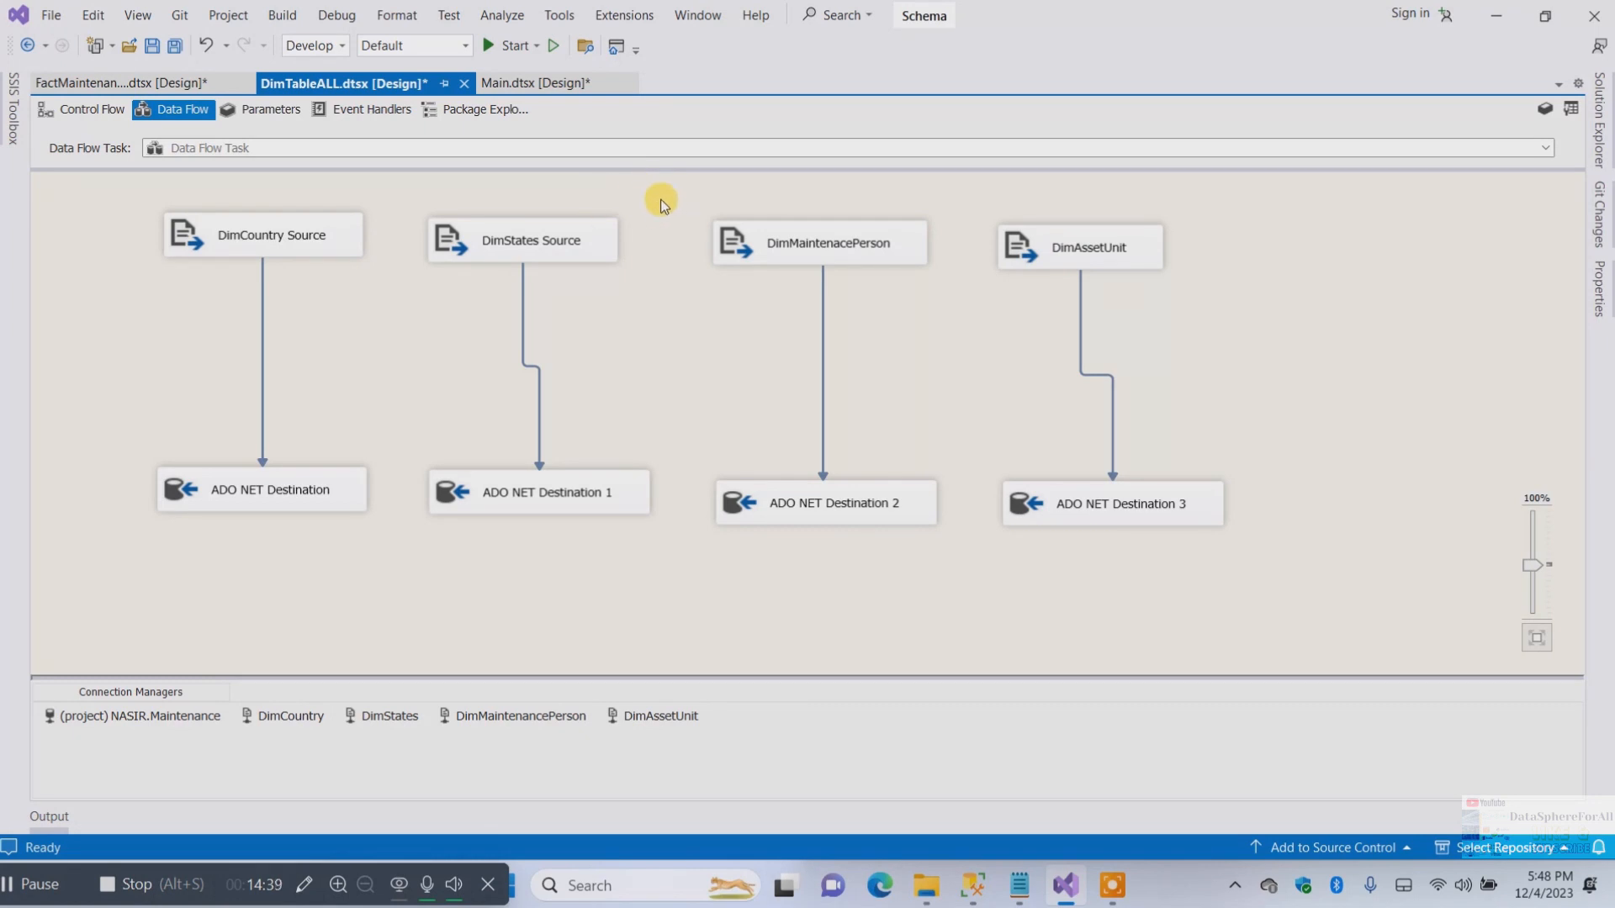
# Save the DimTableALL package, overwriting the version on disk
pyautogui.click(432, 255)
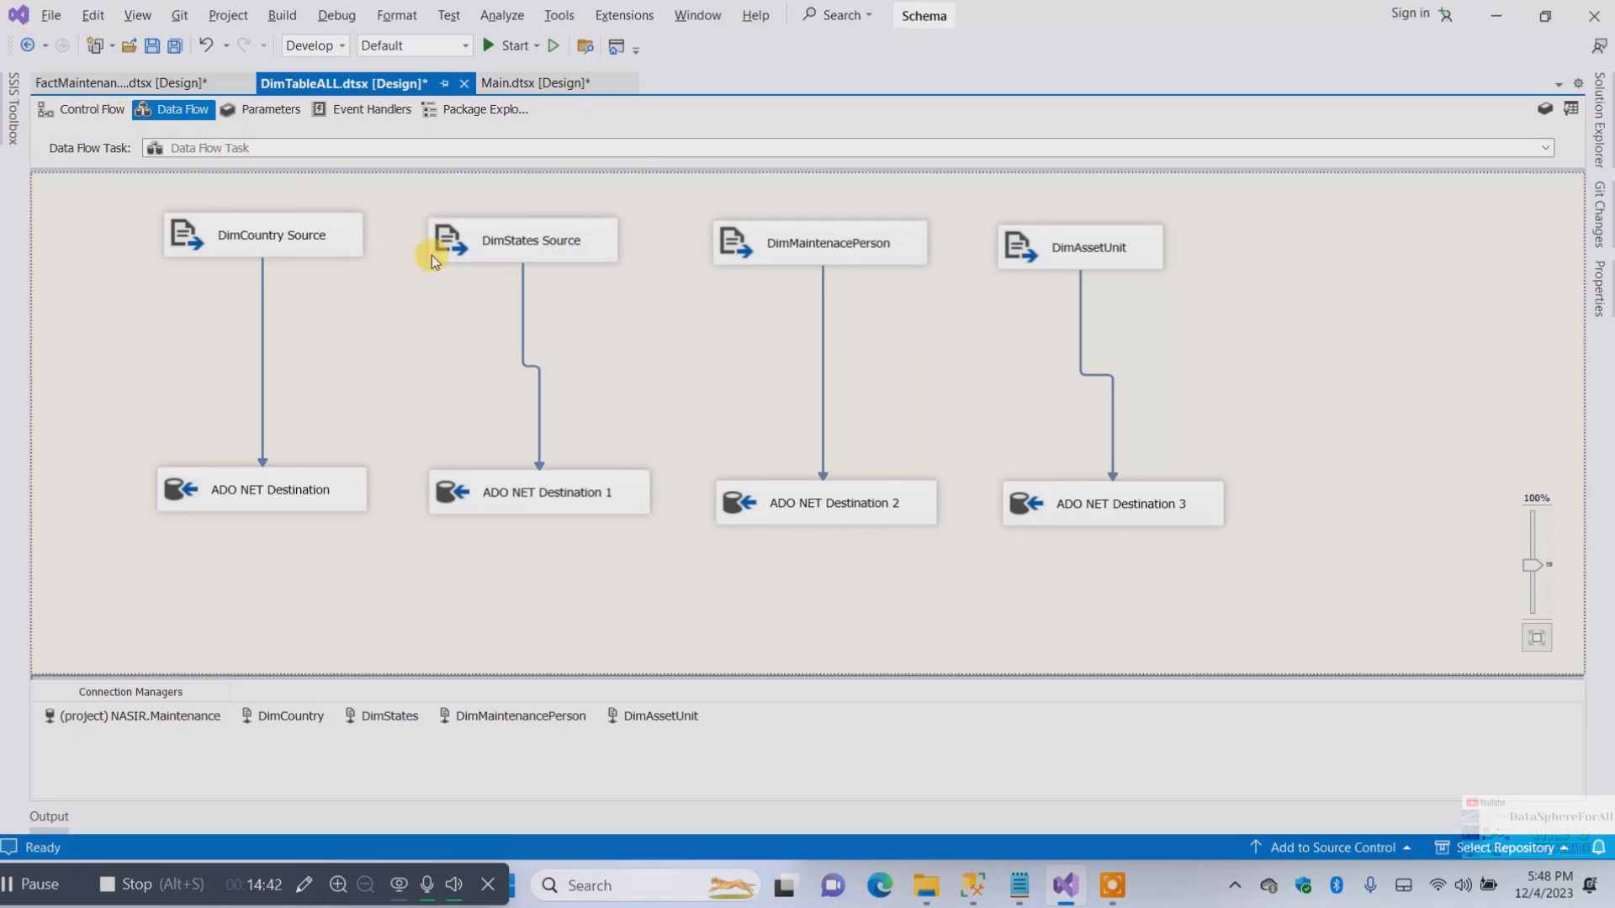
pyautogui.click(152, 45)
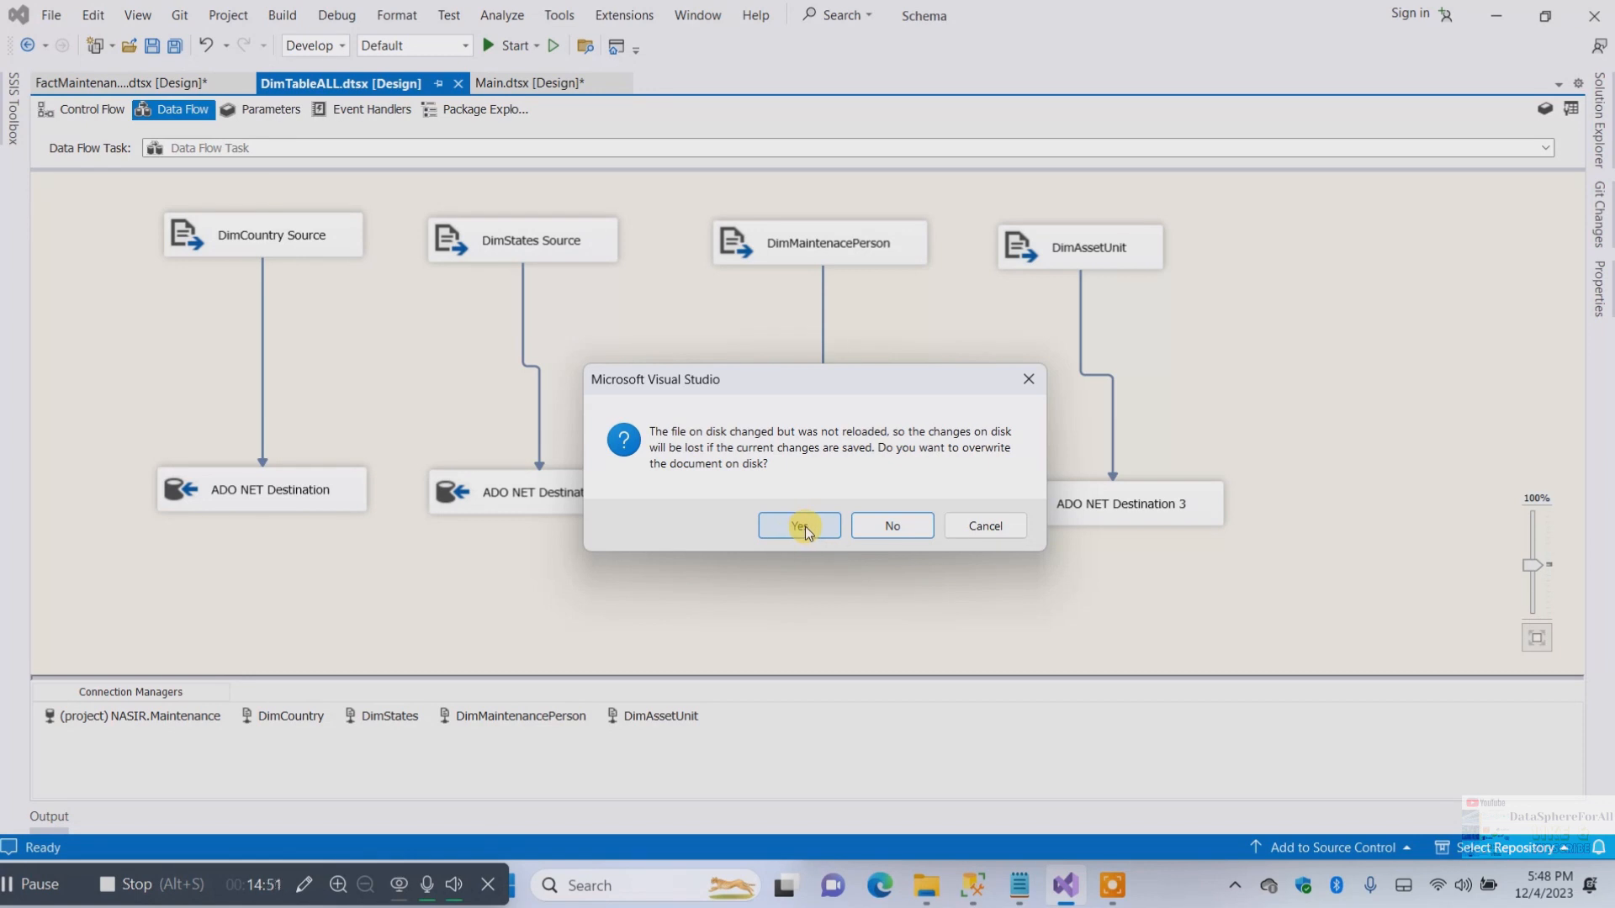
pyautogui.click(805, 526)
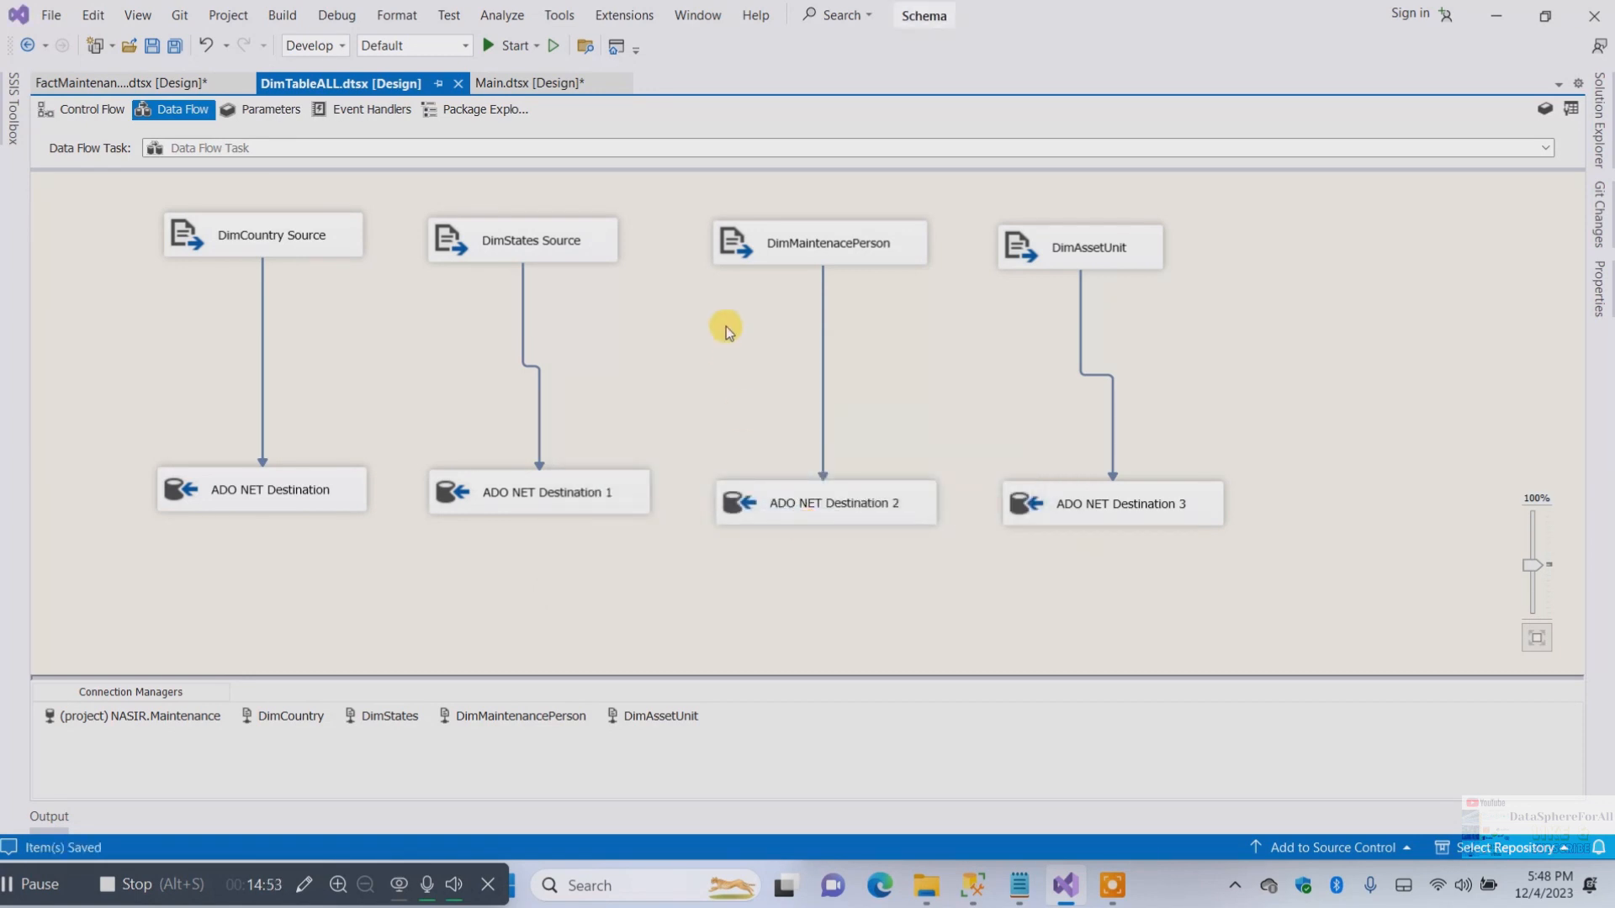
# Save the FactMaintenance and Main packages
pyautogui.click(193, 87)
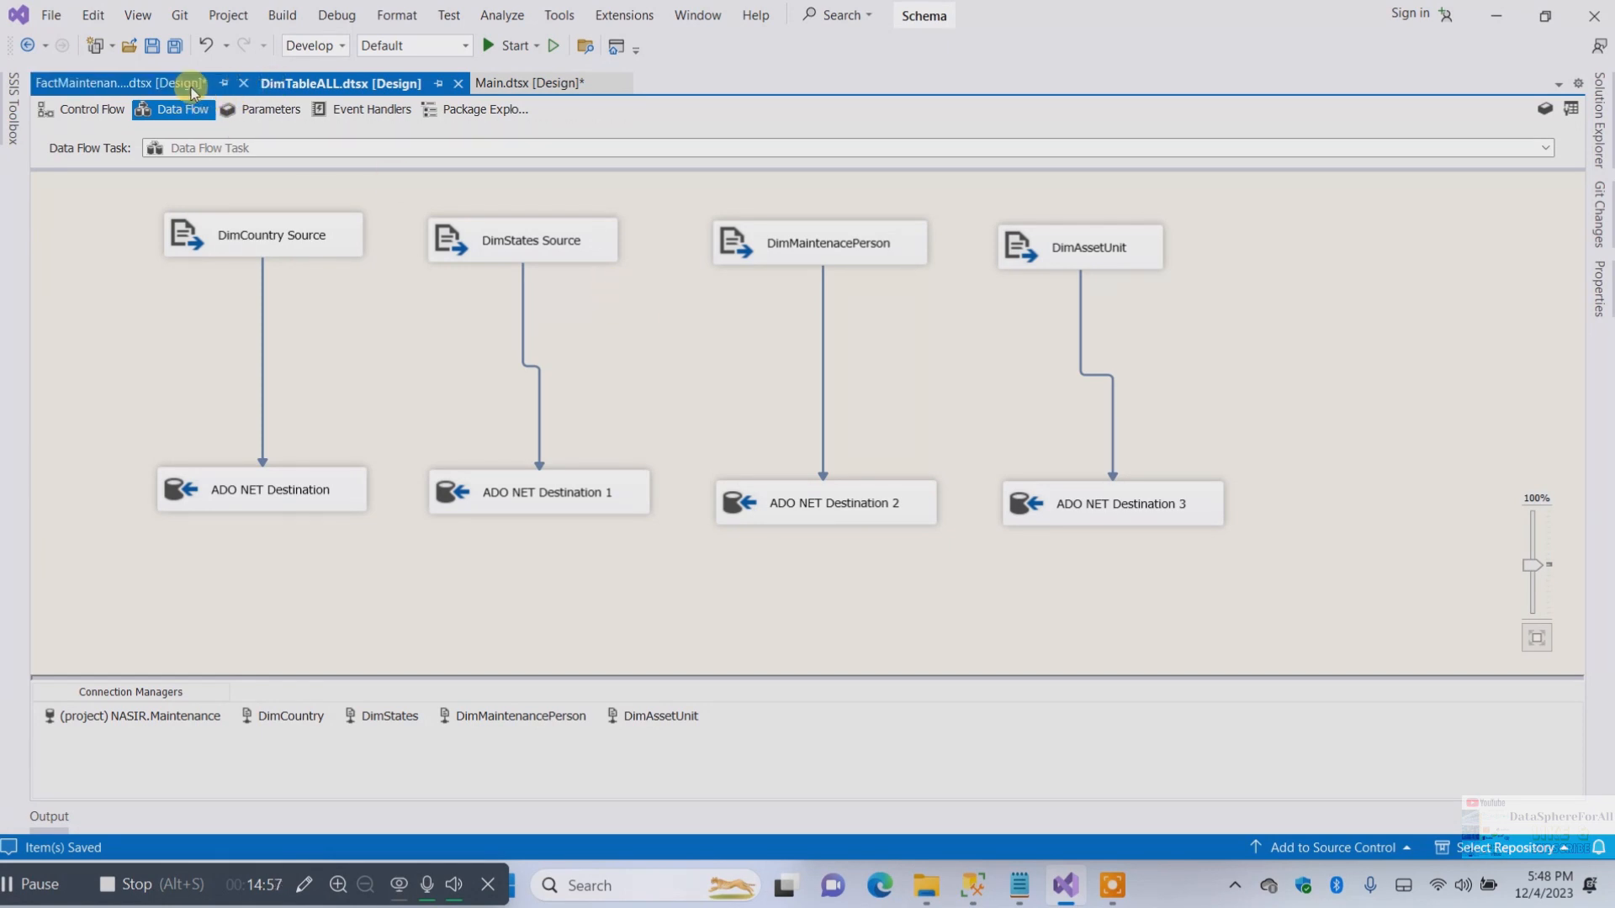
pyautogui.click(152, 46)
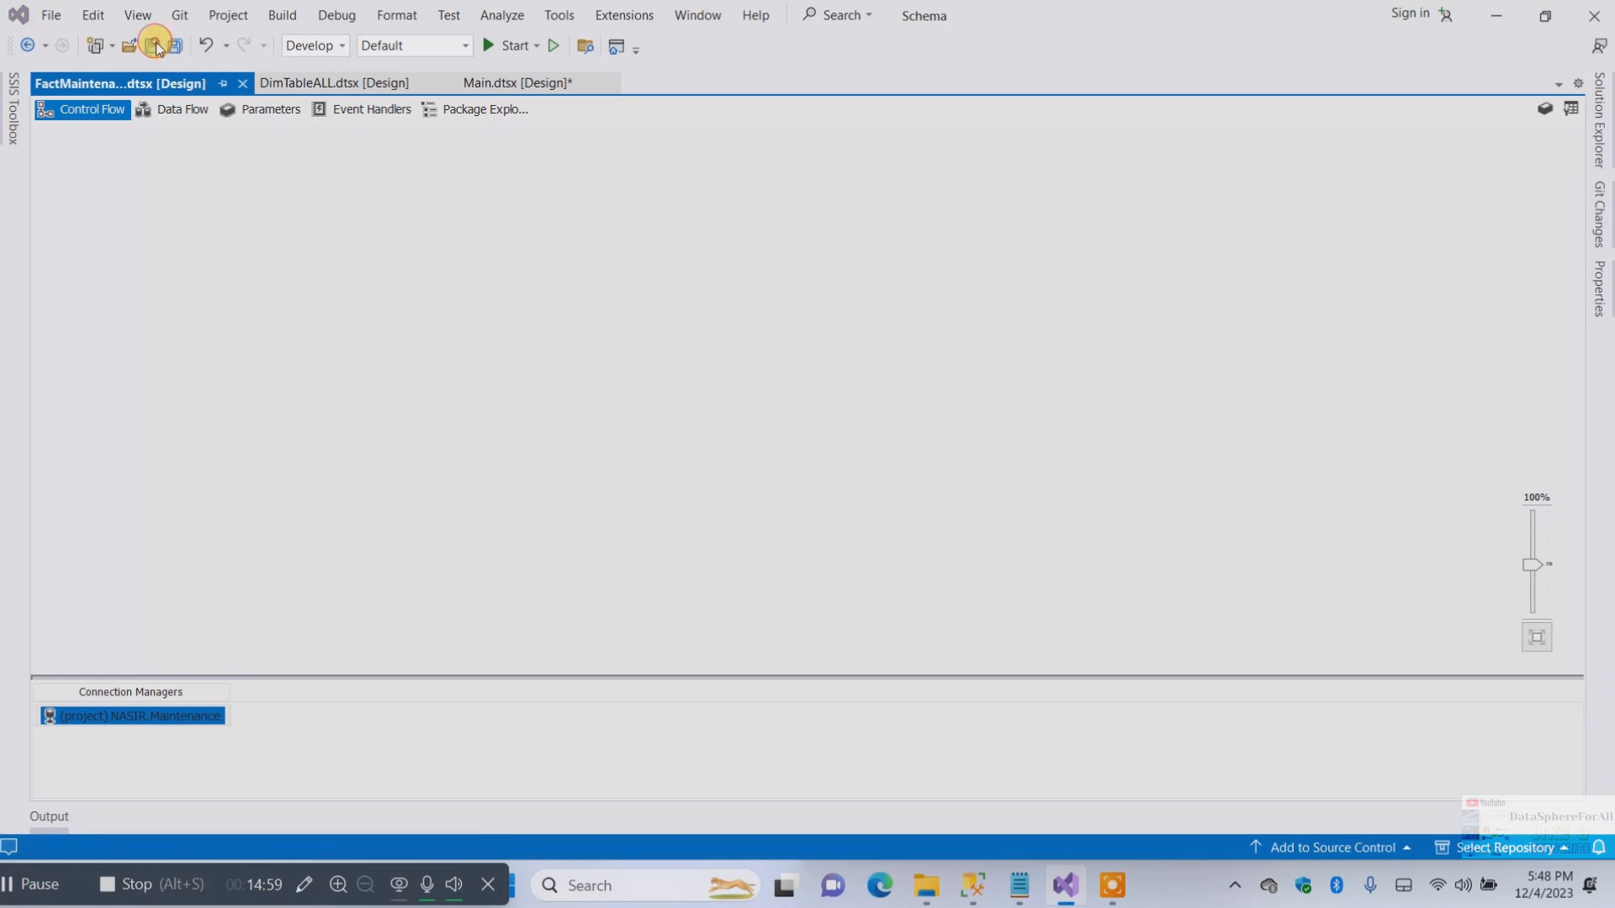
pyautogui.click(777, 520)
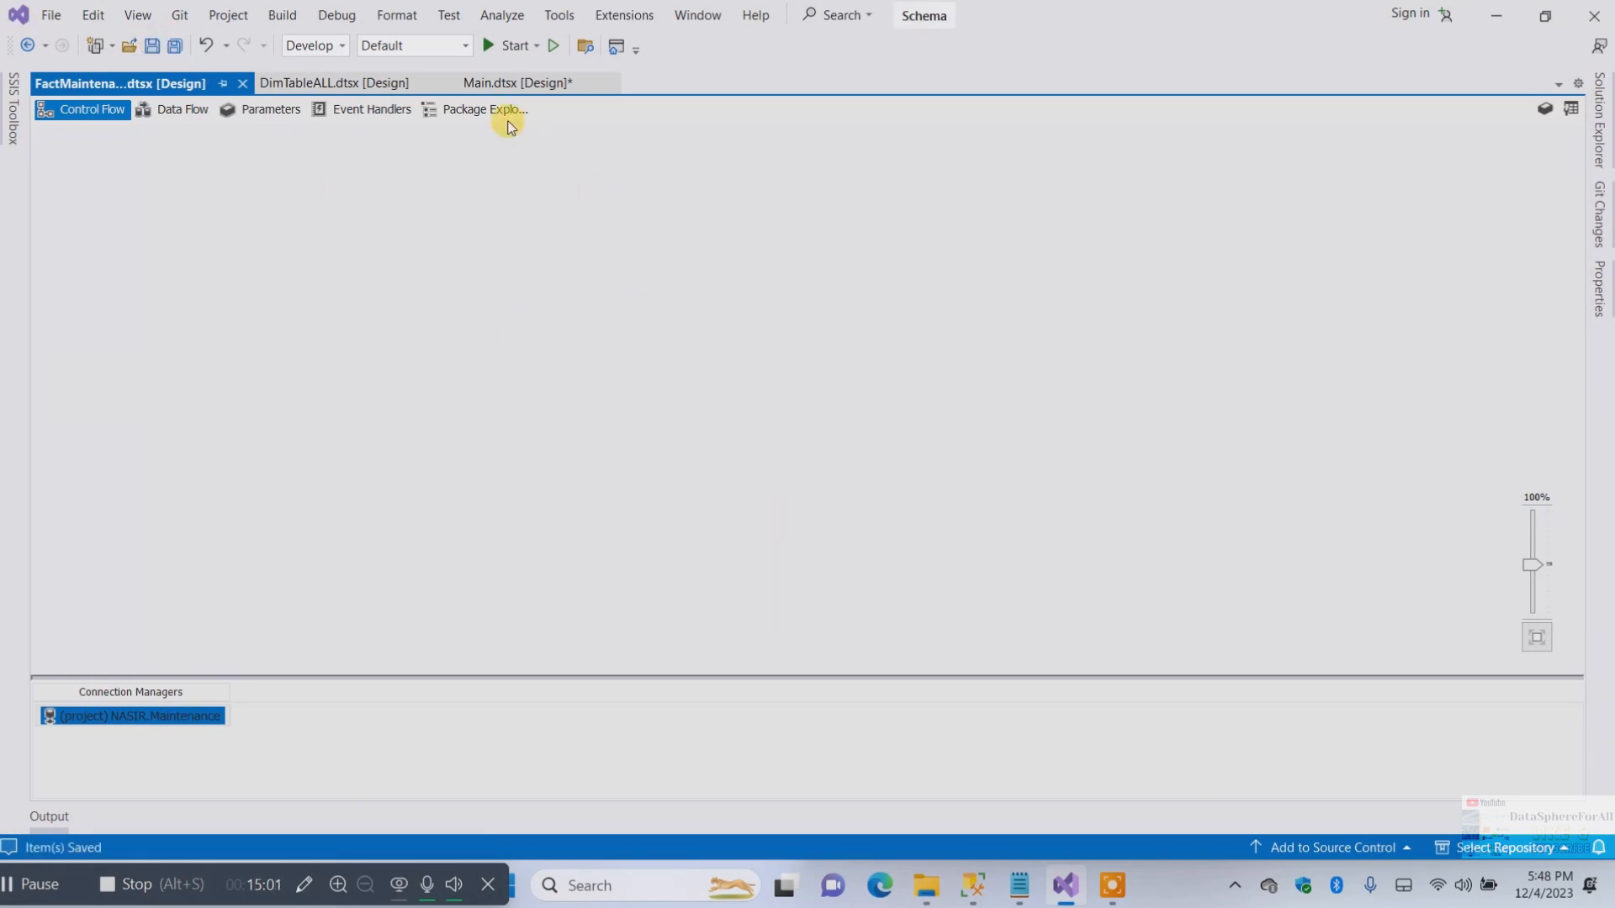
pyautogui.click(522, 83)
pyautogui.click(152, 45)
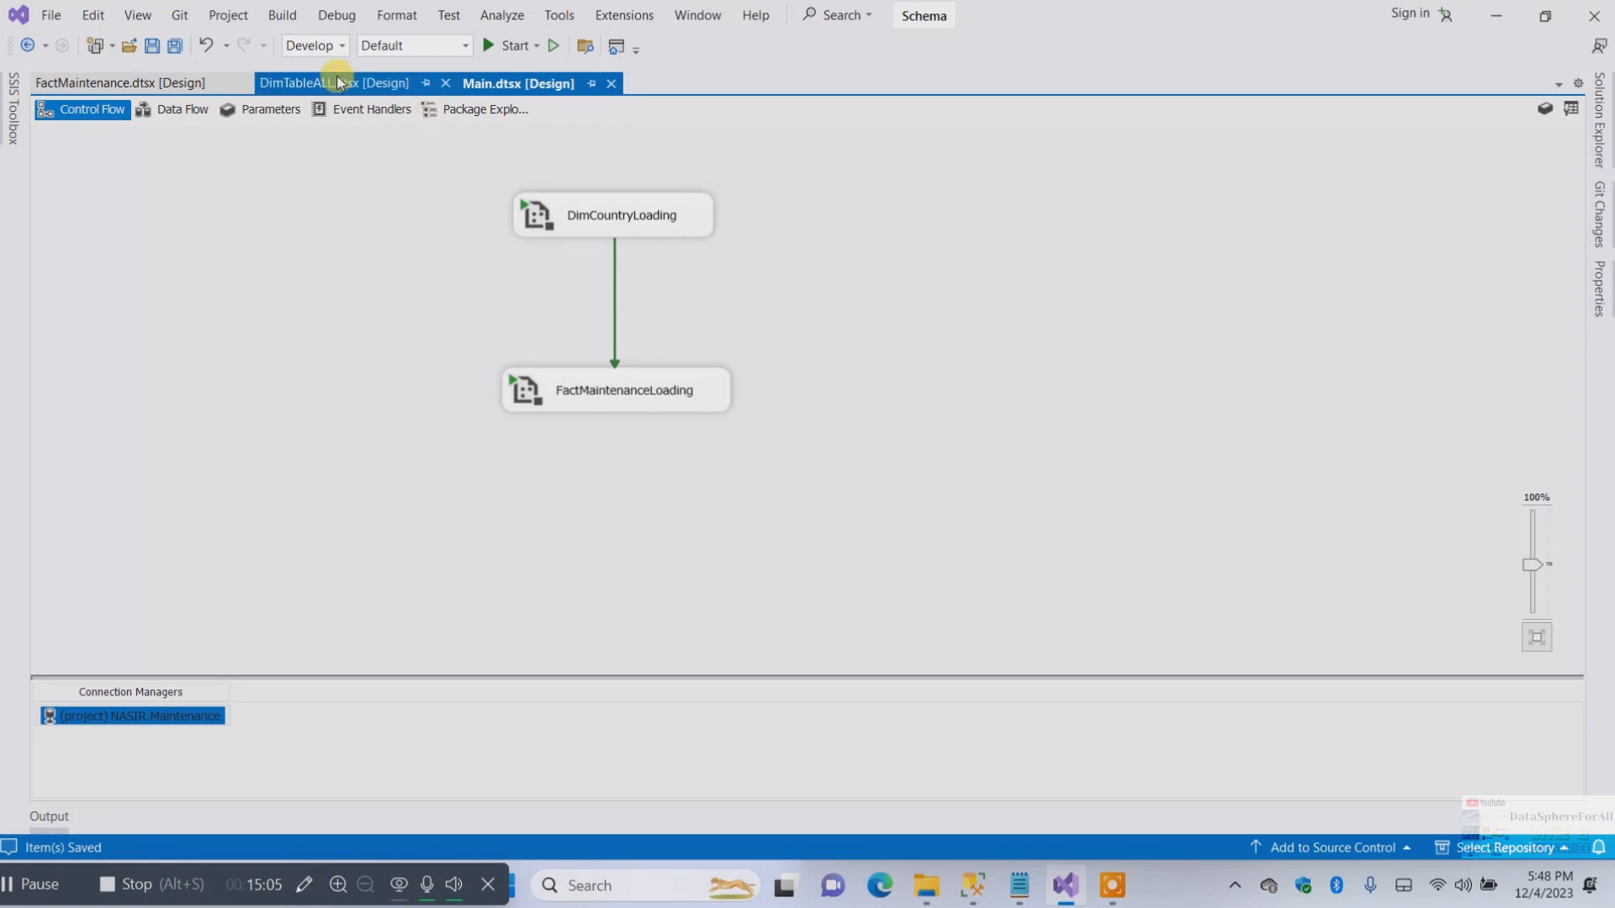
pyautogui.click(282, 15)
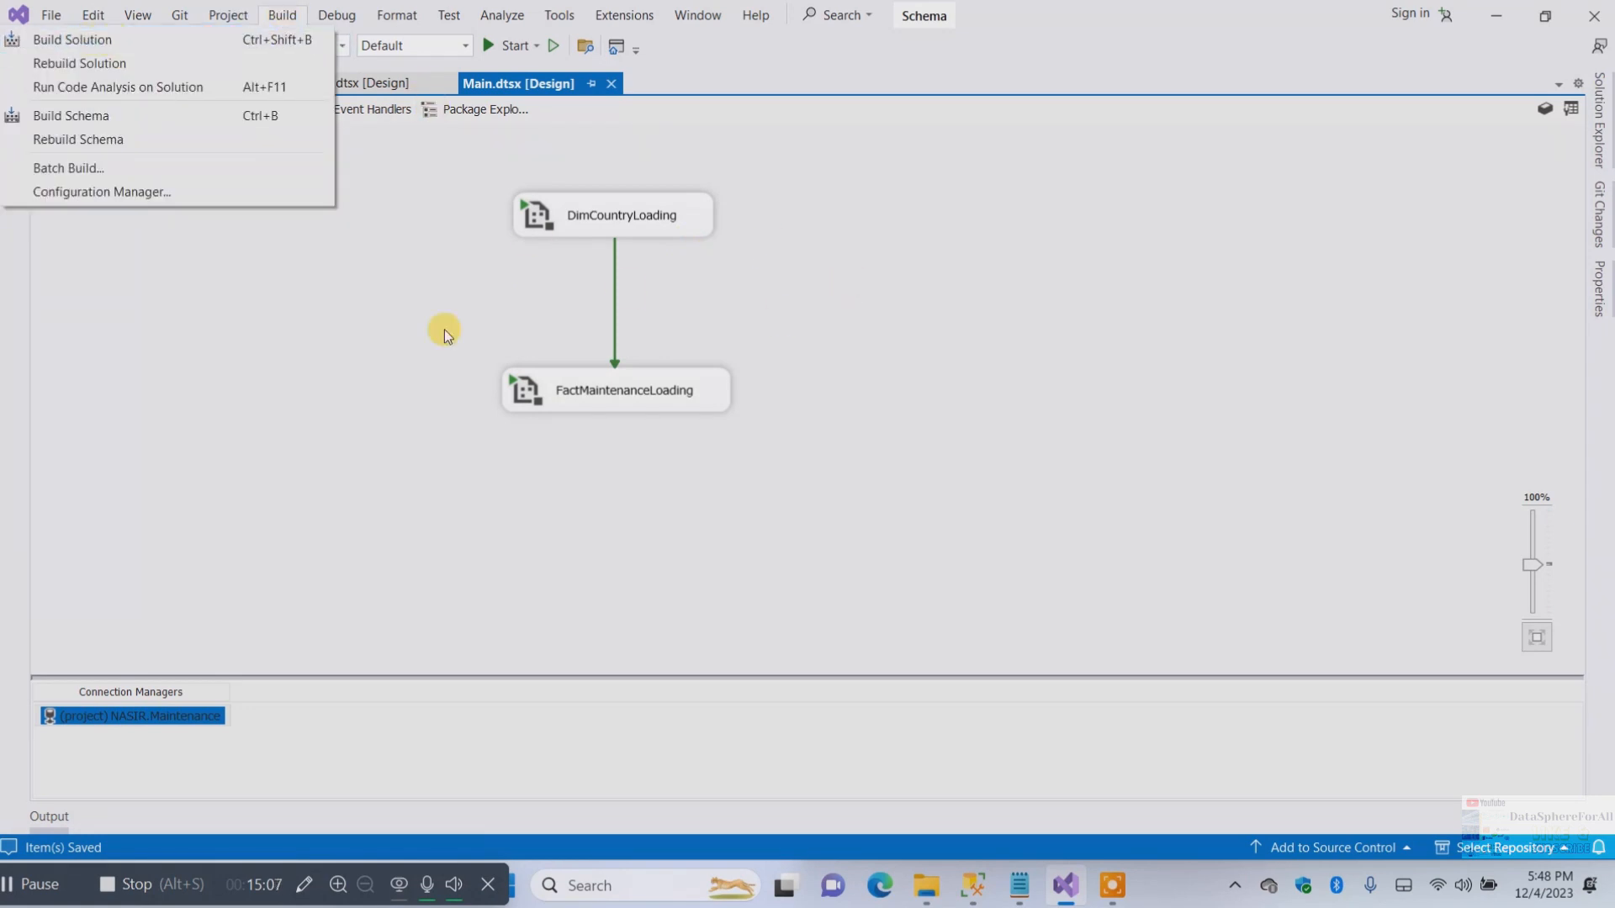
pyautogui.click(1063, 311)
pyautogui.click(238, 81)
pyautogui.click(315, 86)
pyautogui.click(176, 85)
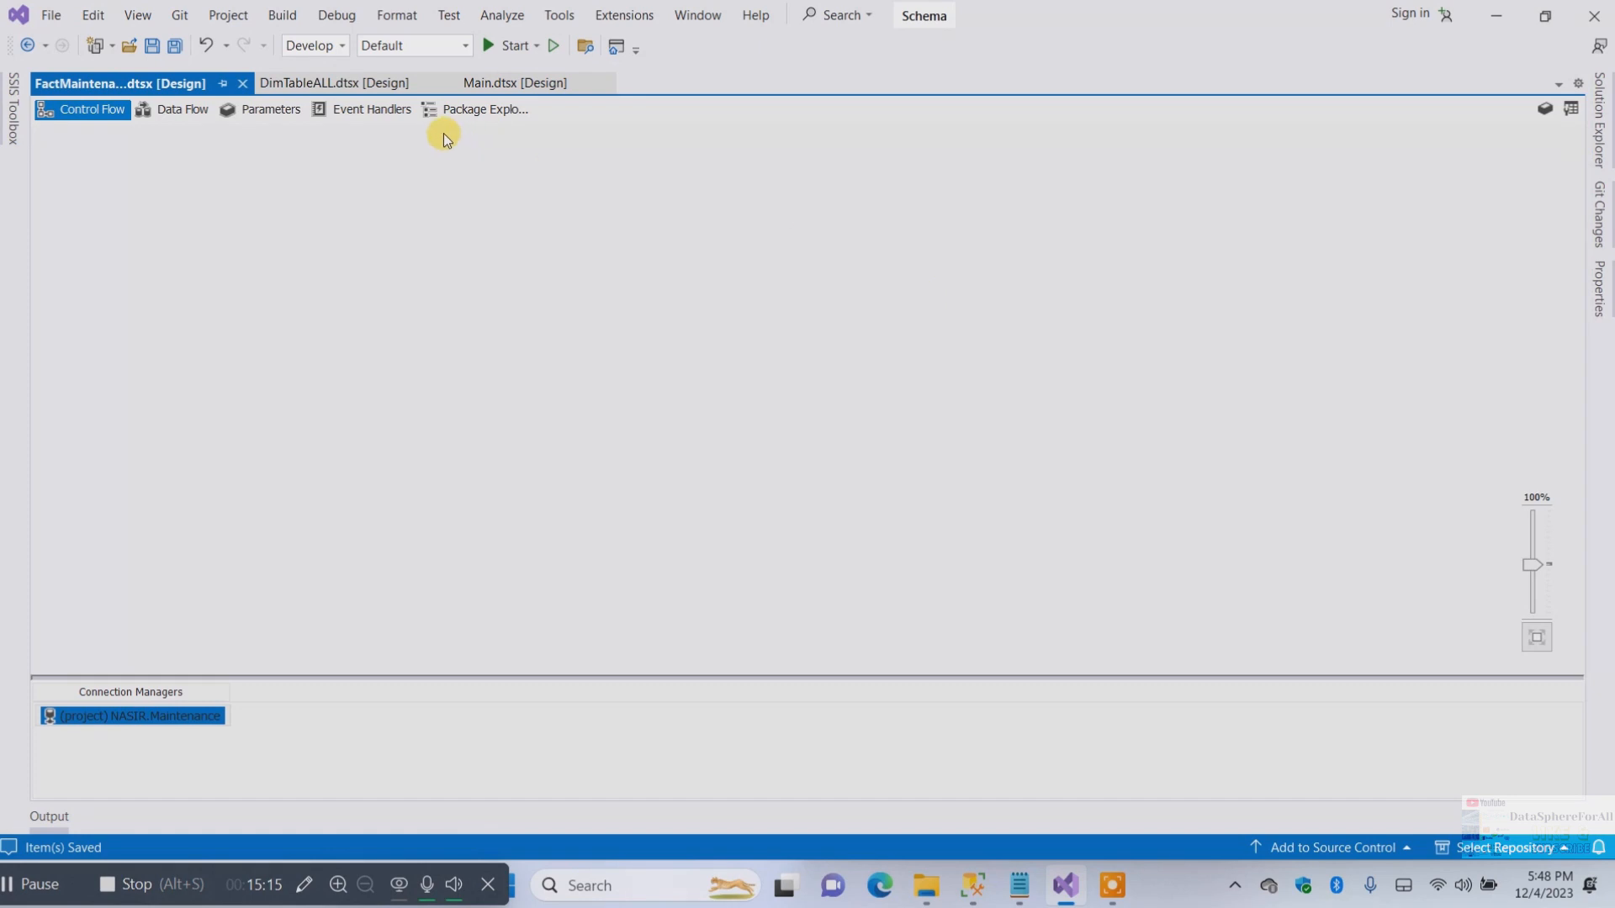
pyautogui.click(379, 83)
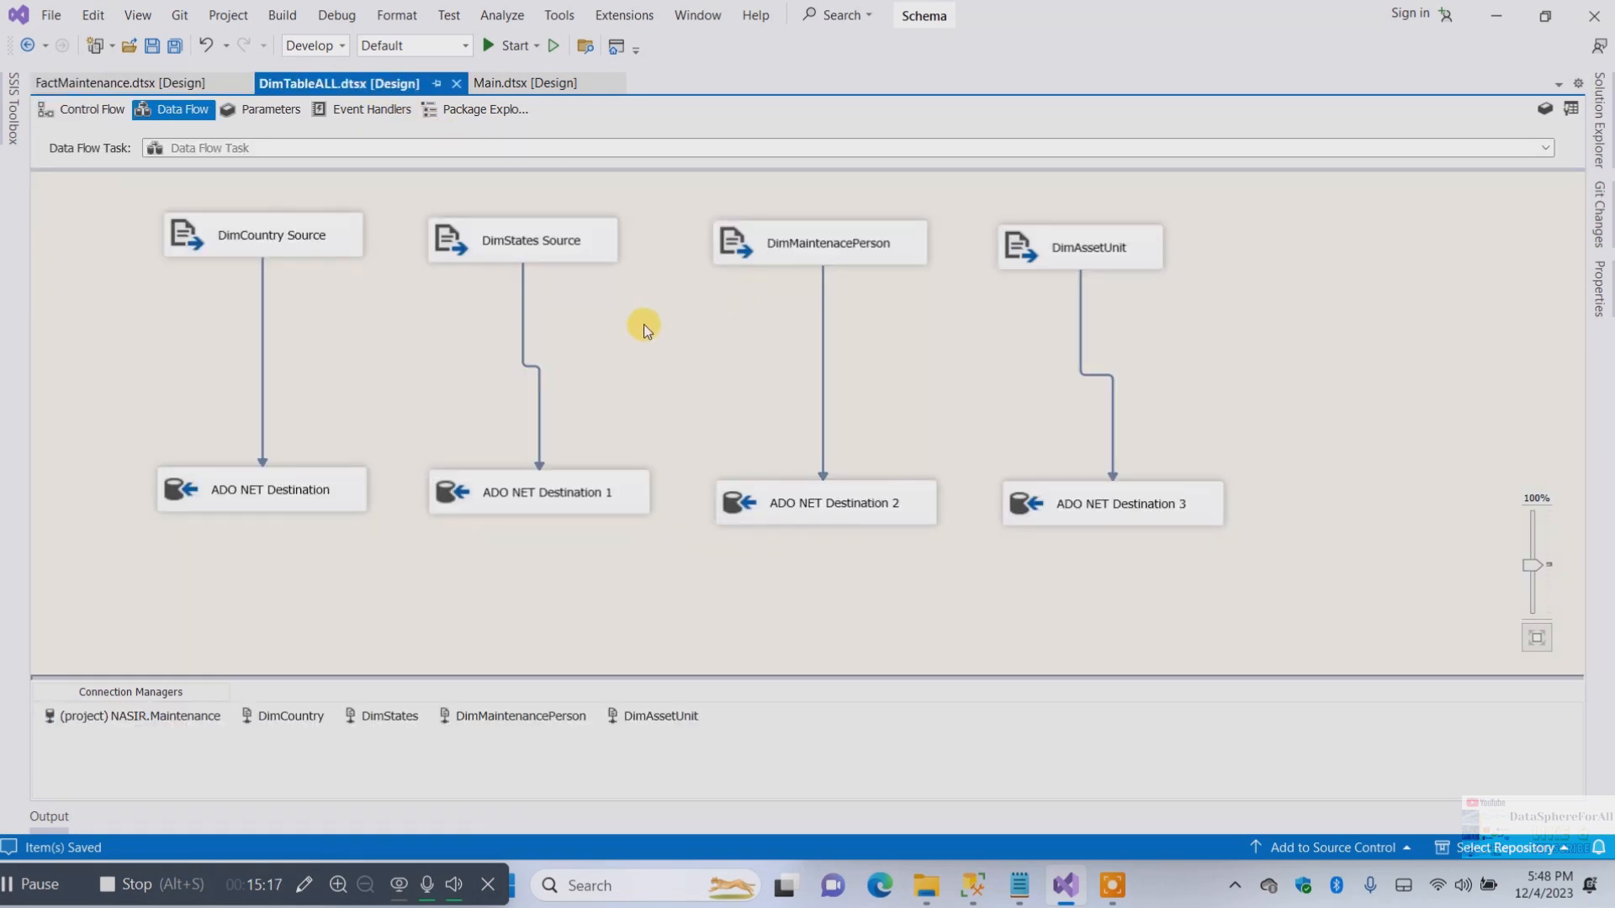
pyautogui.click(546, 83)
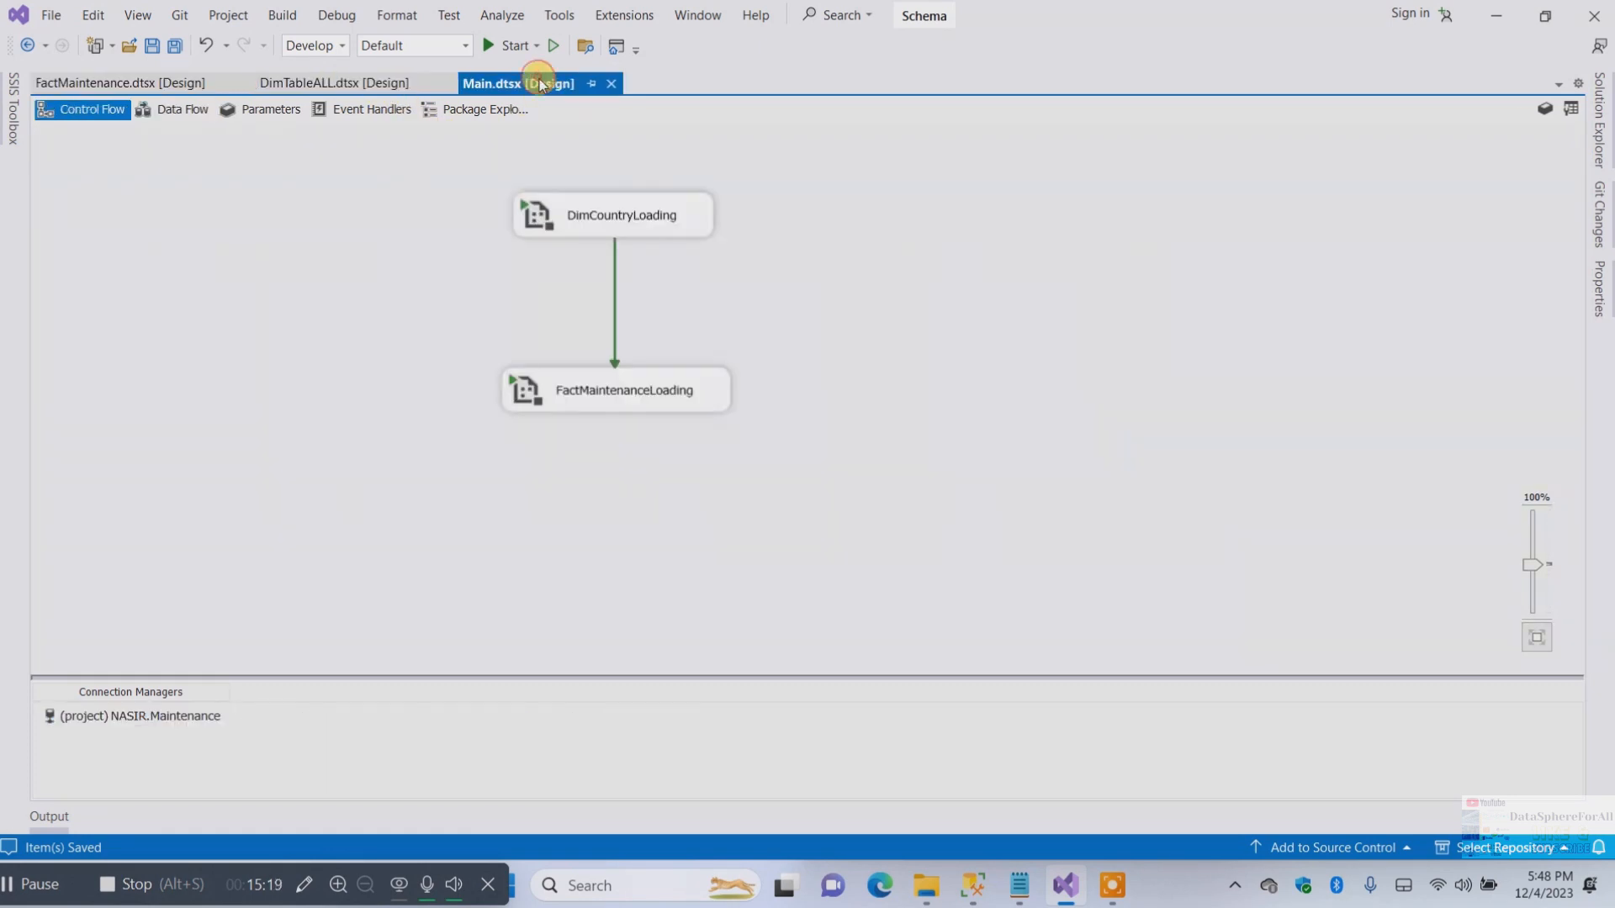
# Try to run the Main package and dismiss the error dialog
pyautogui.click(506, 45)
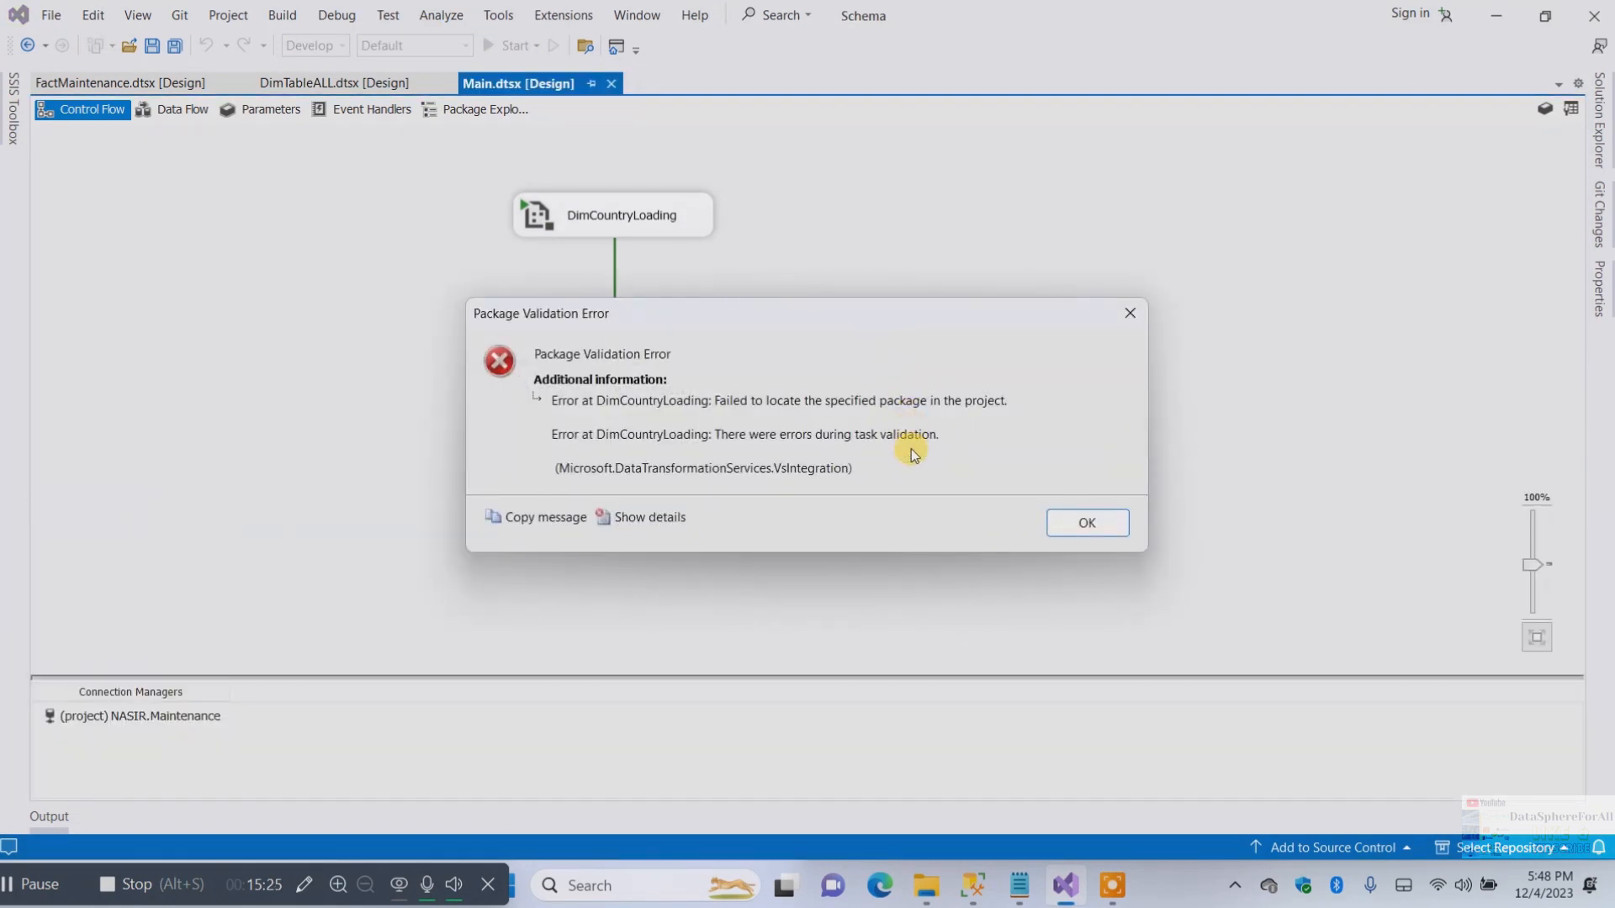
pyautogui.click(1093, 531)
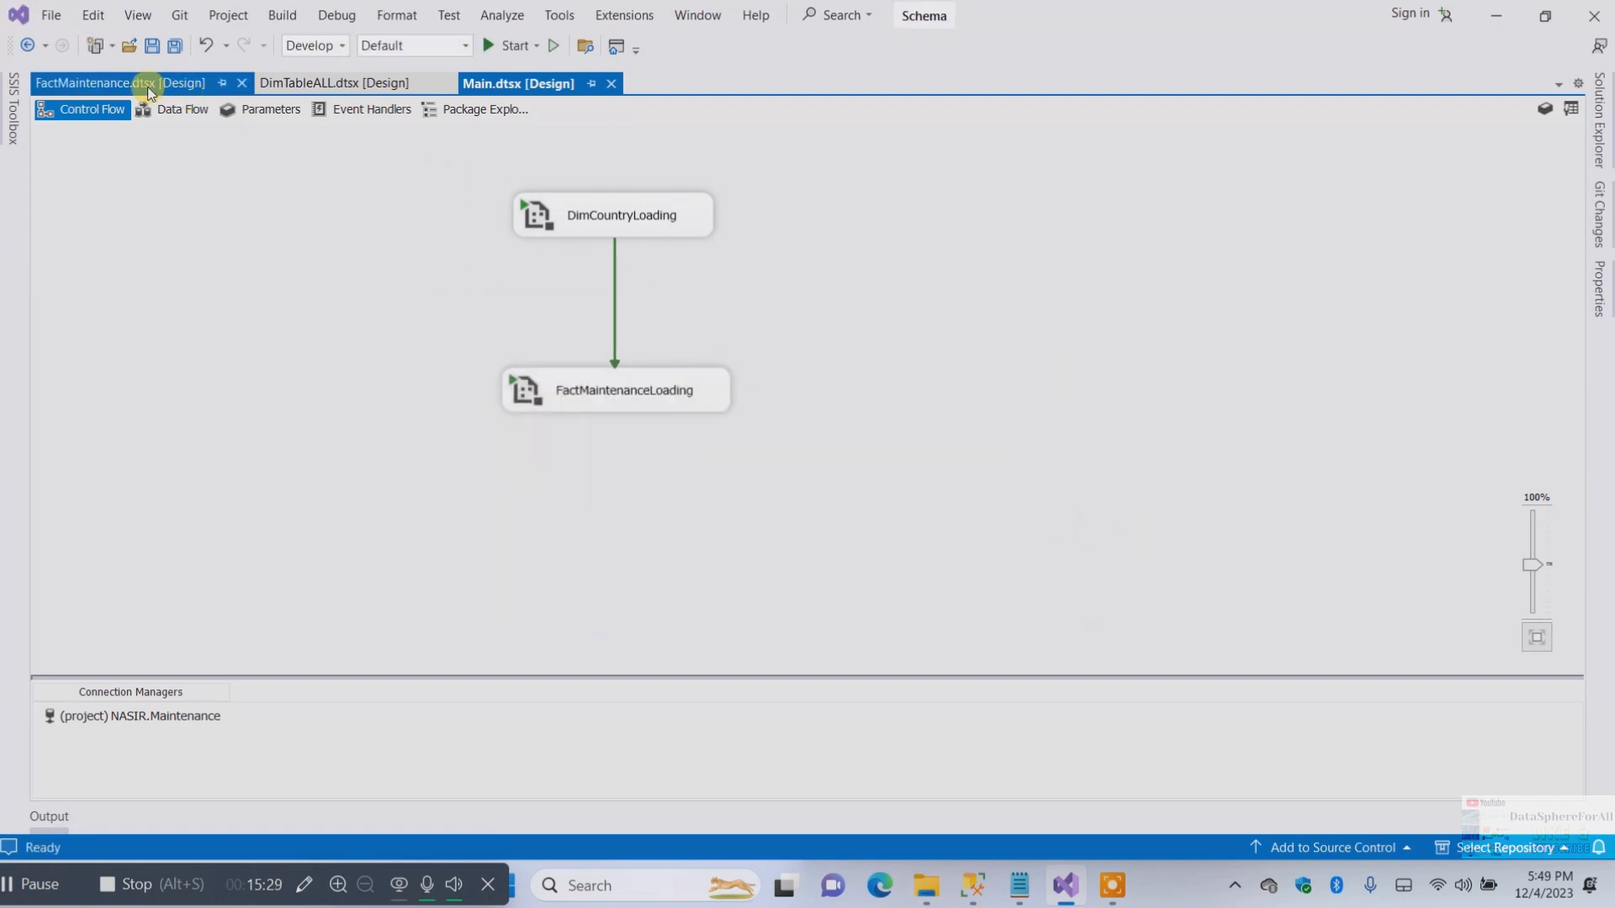
# Point the DimCountryLoading Execute Package task at the DimTableALL.dtsx project package
pyautogui.doubleClick(608, 205)
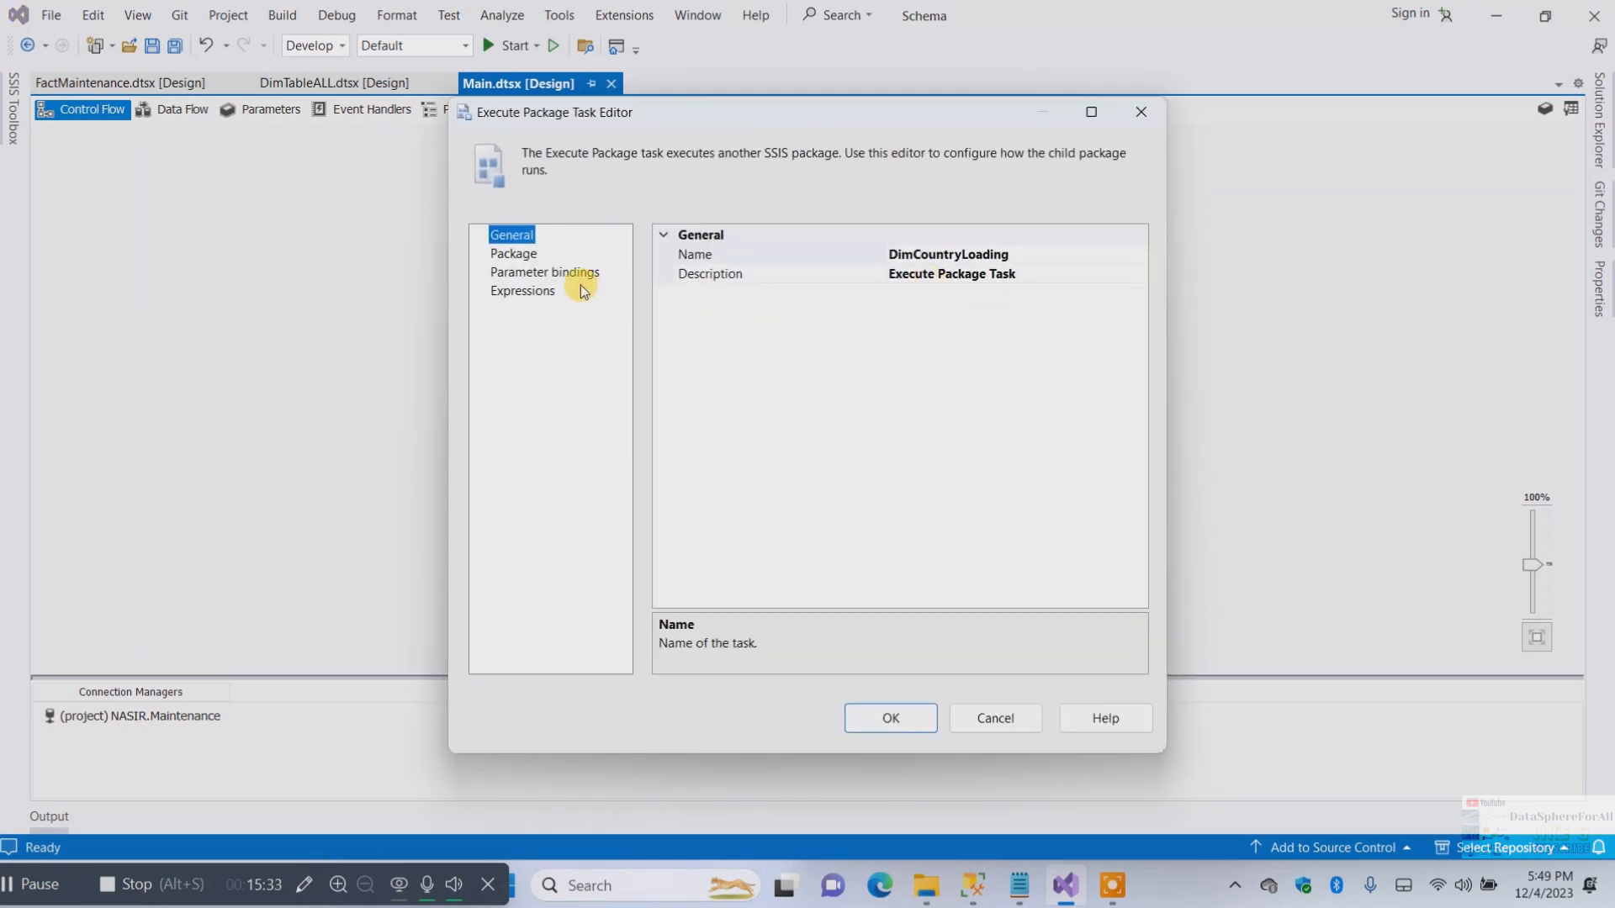
pyautogui.click(522, 269)
pyautogui.click(513, 253)
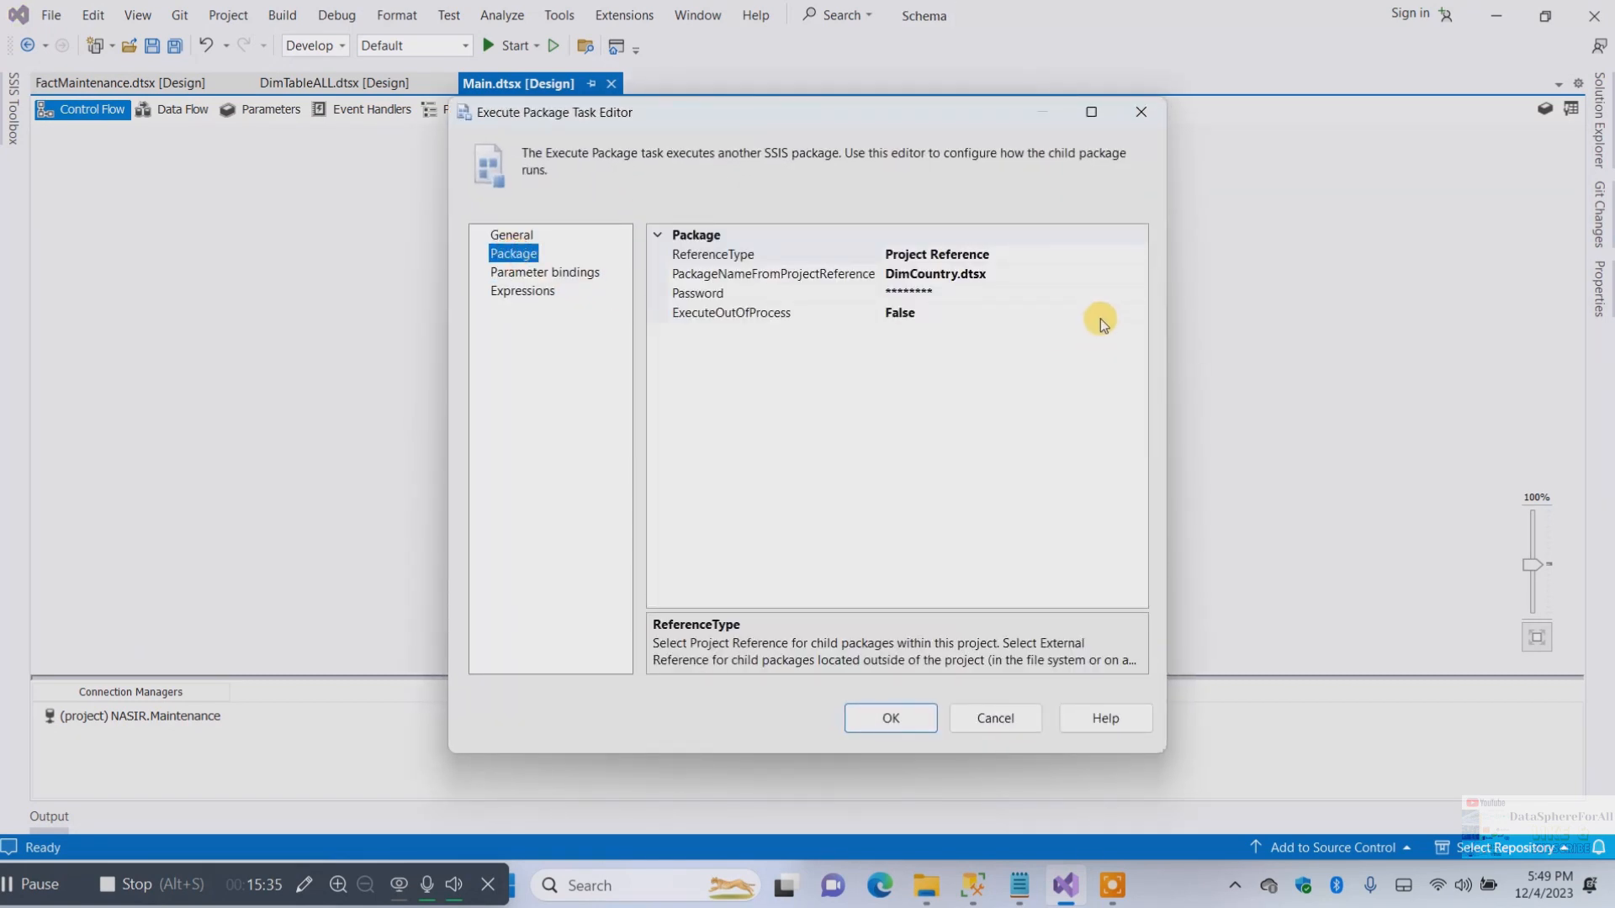
pyautogui.click(1012, 274)
pyautogui.click(1139, 272)
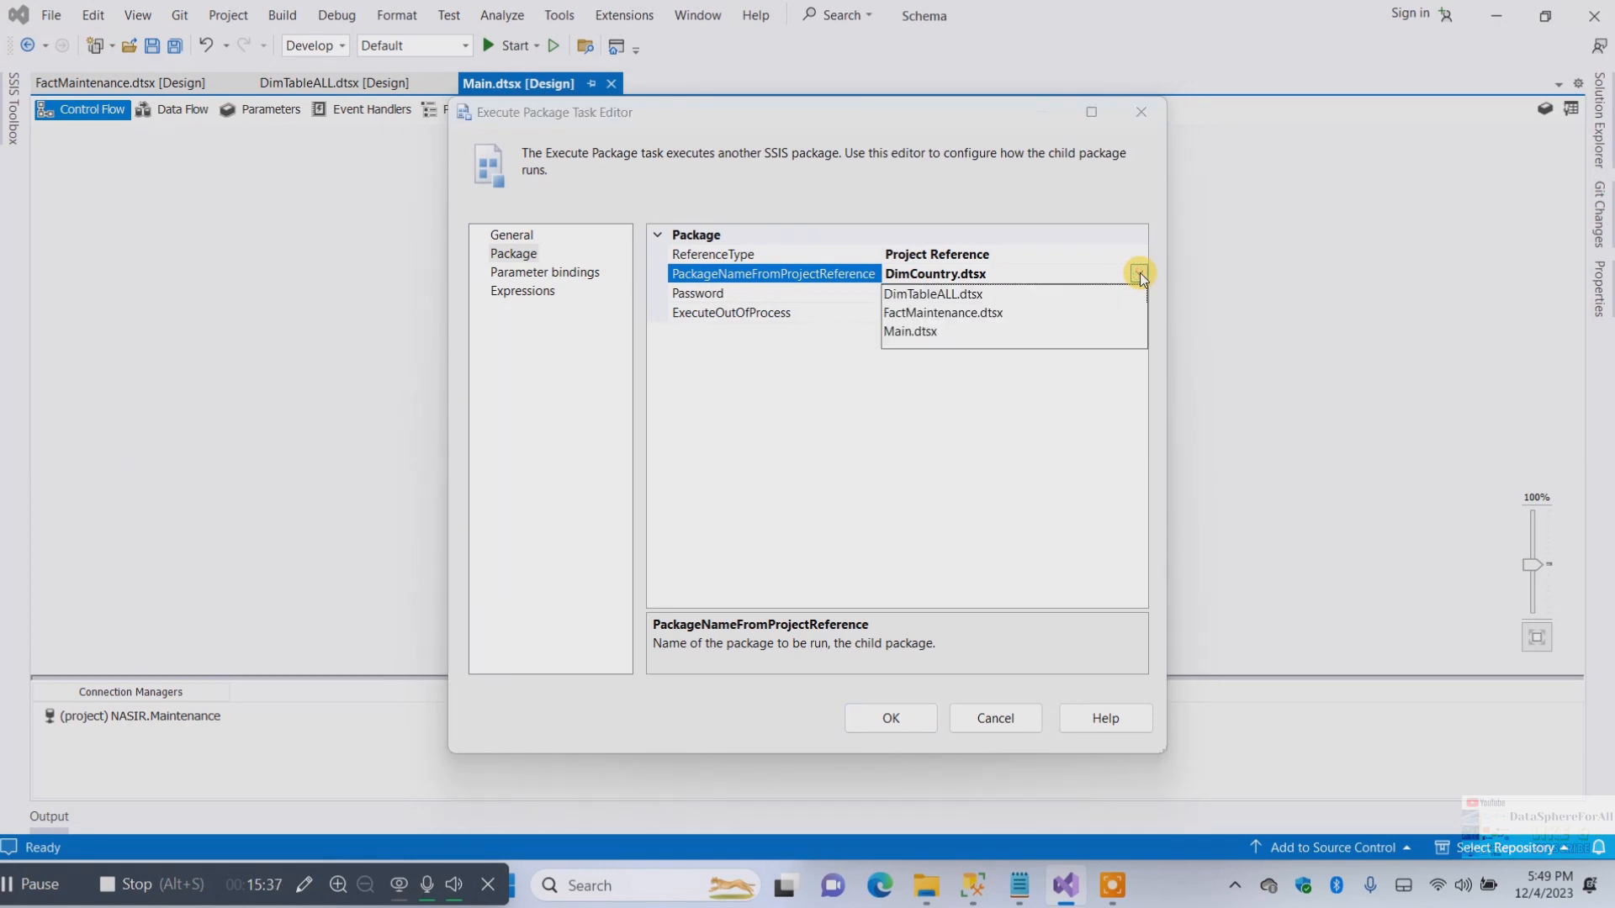
pyautogui.click(948, 295)
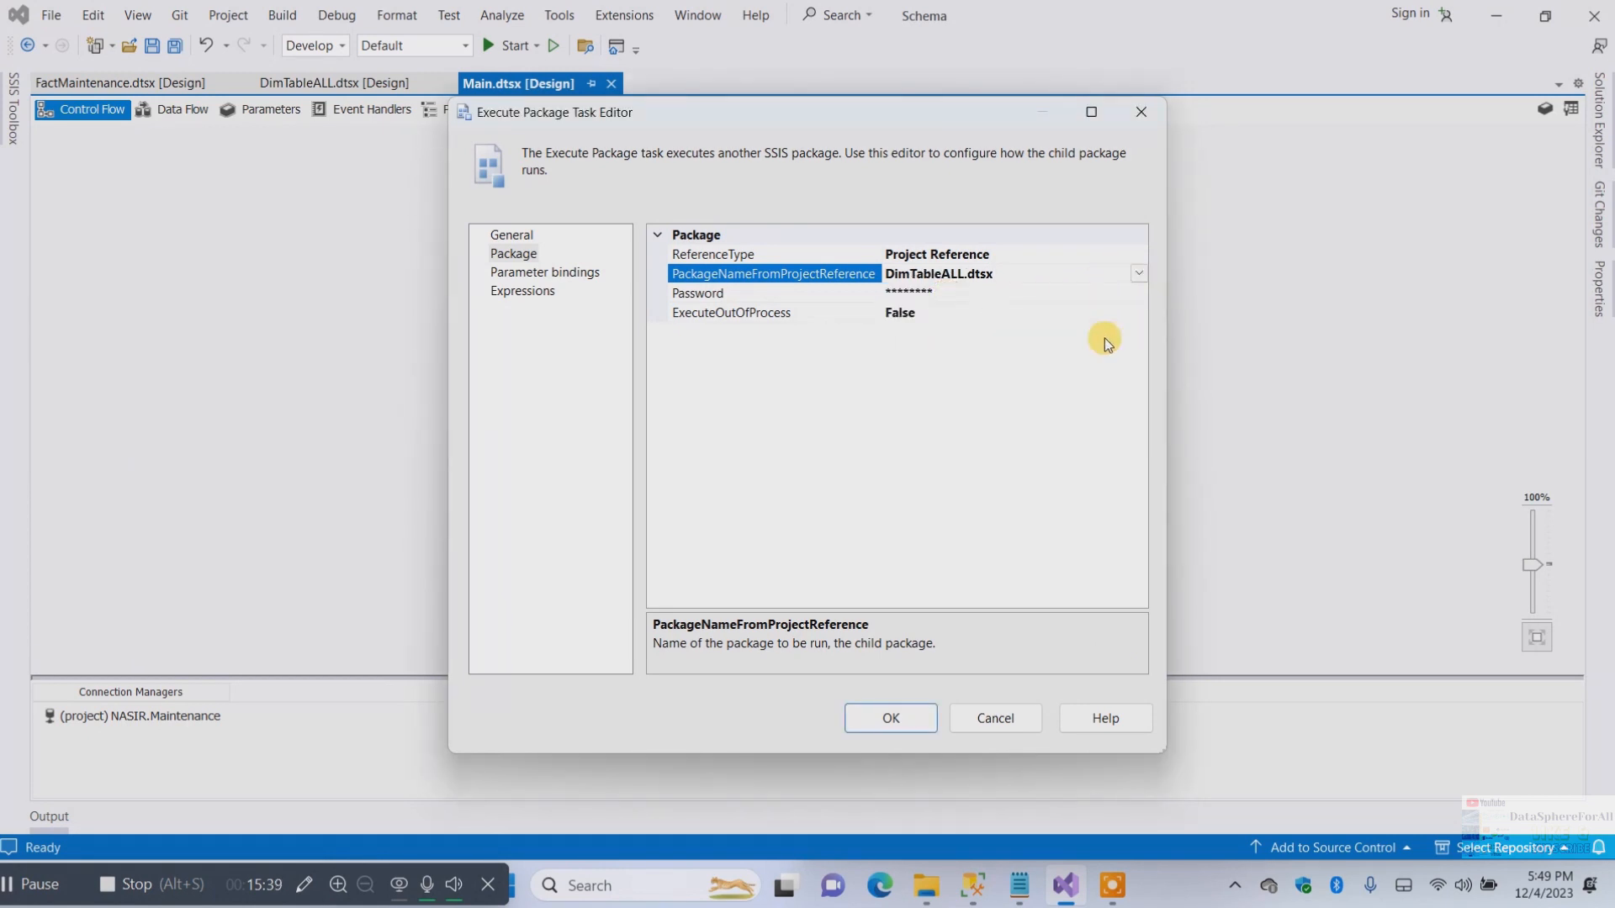
pyautogui.click(906, 718)
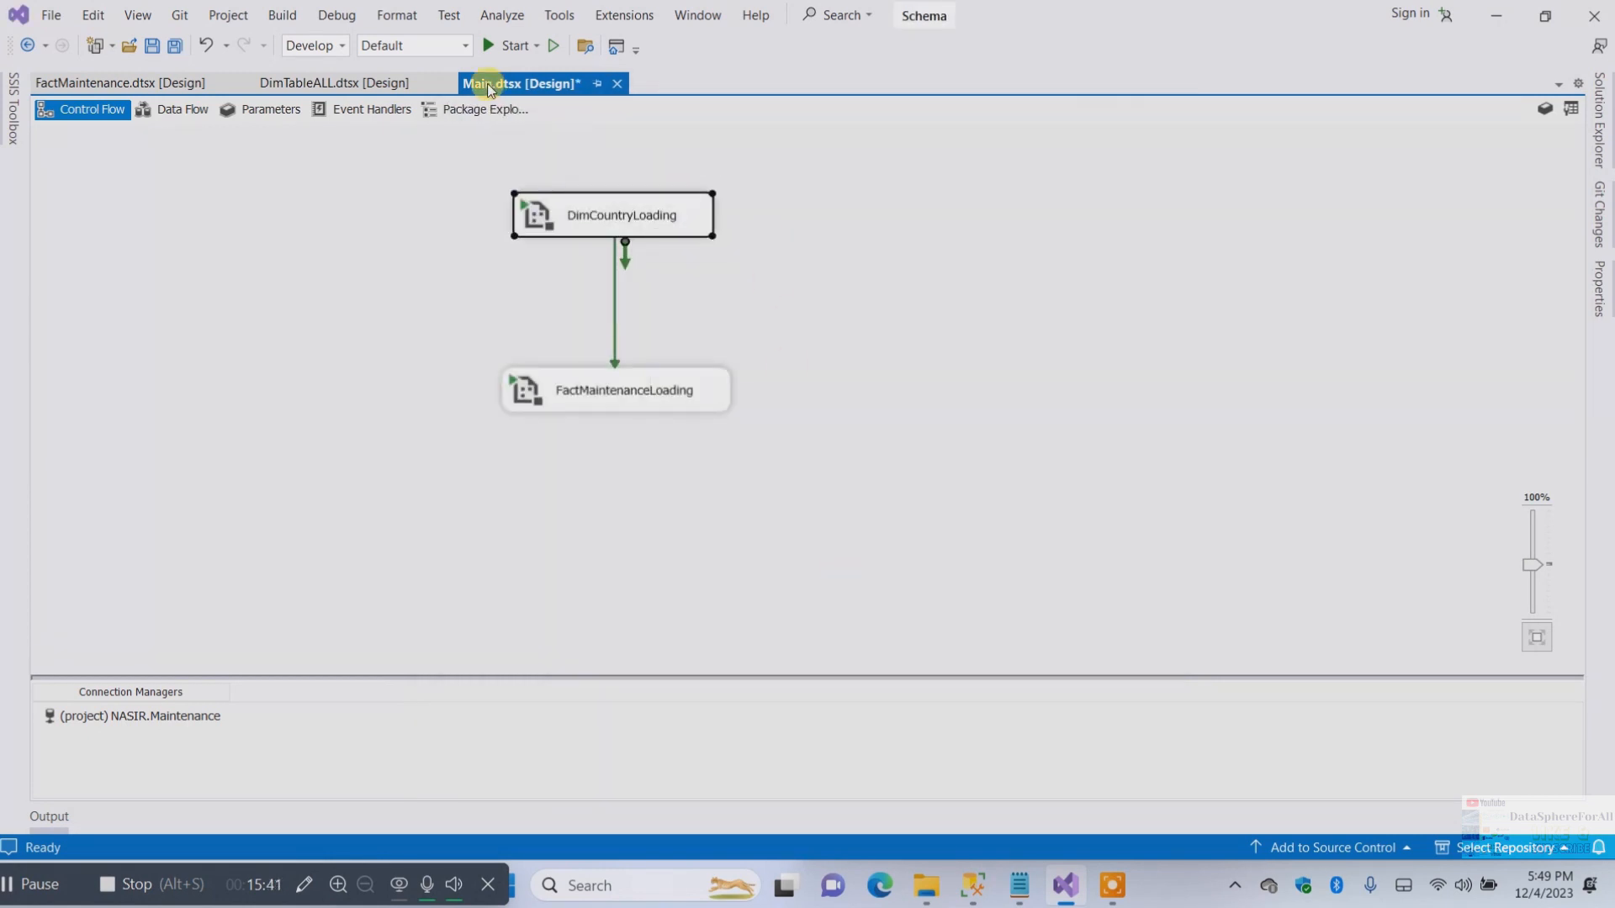
# Run the Main package, then stop debugging to return to design mode
pyautogui.click(502, 45)
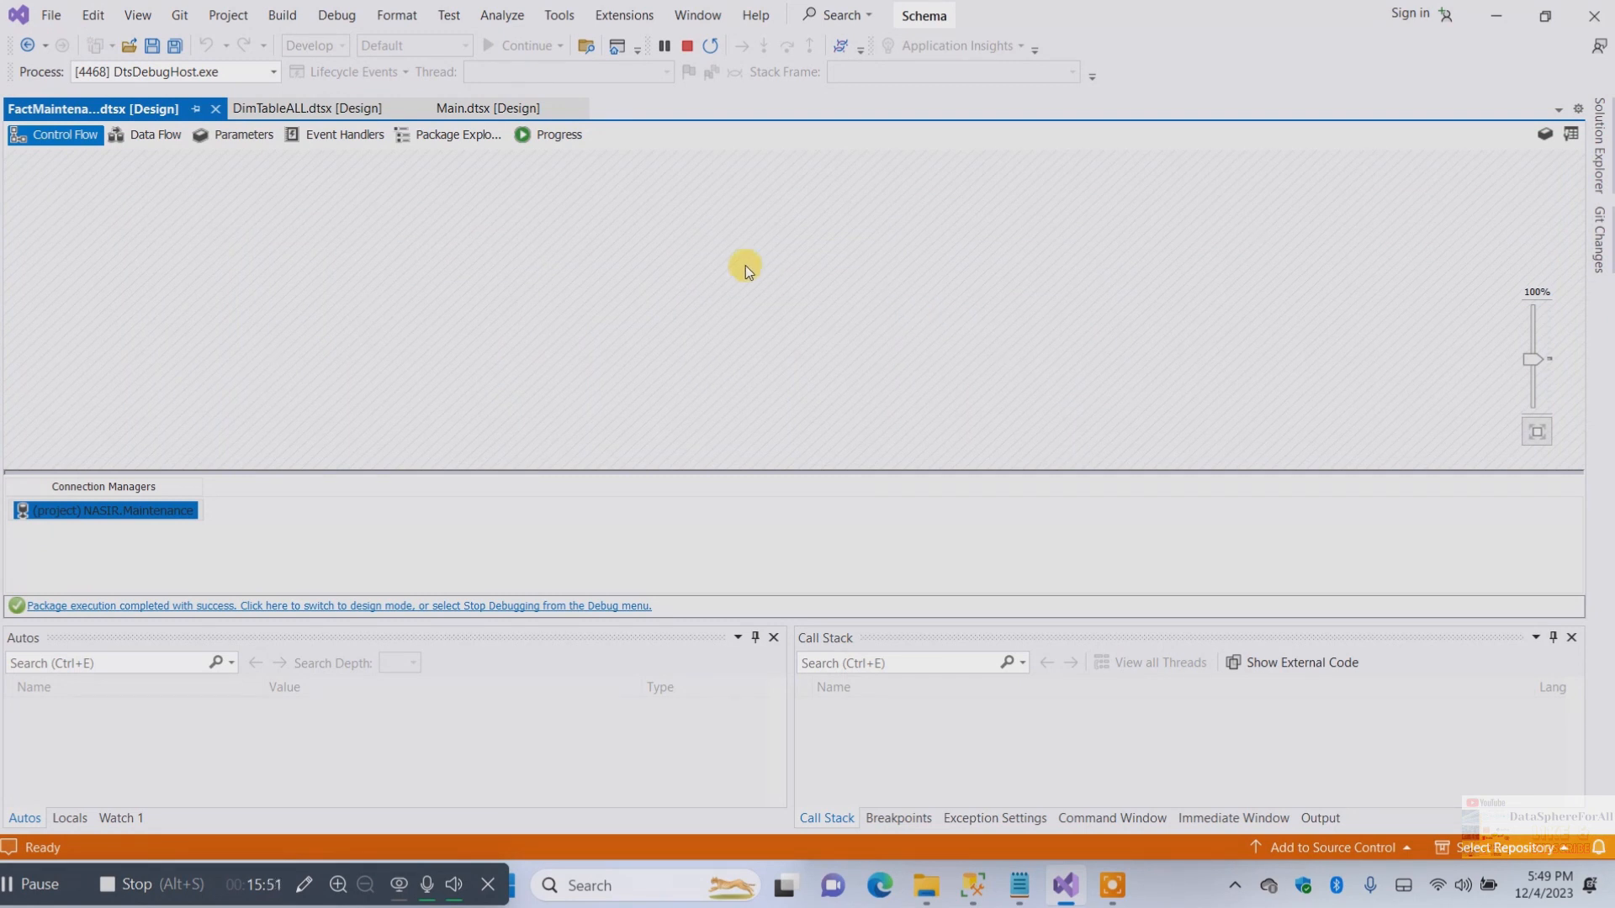
pyautogui.click(688, 47)
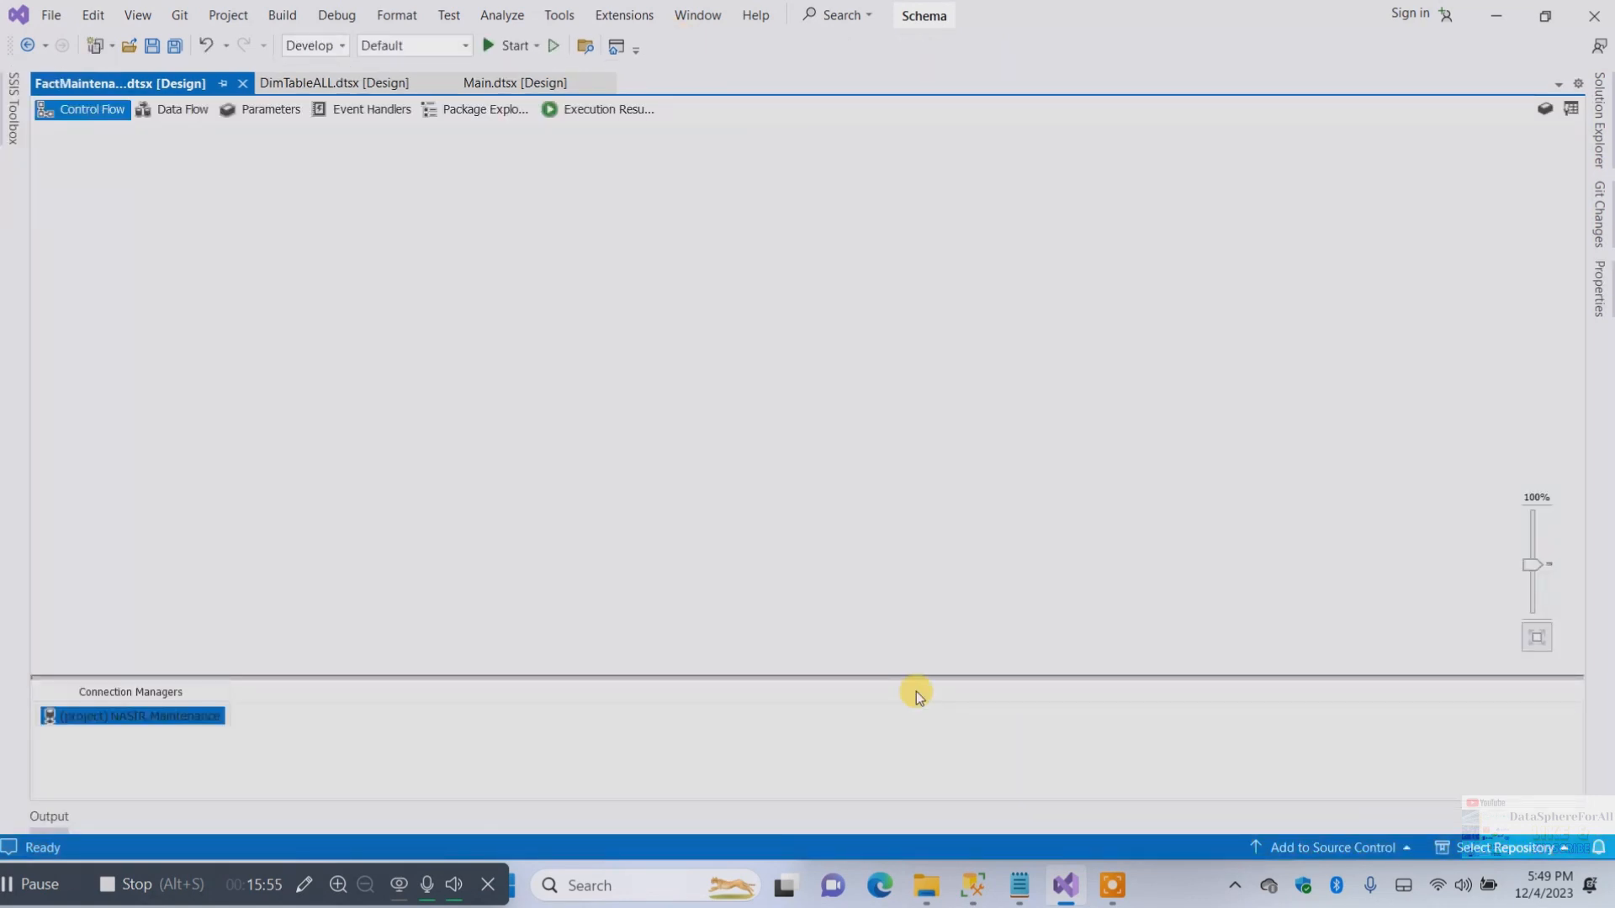
# Switch to SQL Server Management Studio and select the top 1000 rows of dbo.DimAssetUnit
pyautogui.click(973, 885)
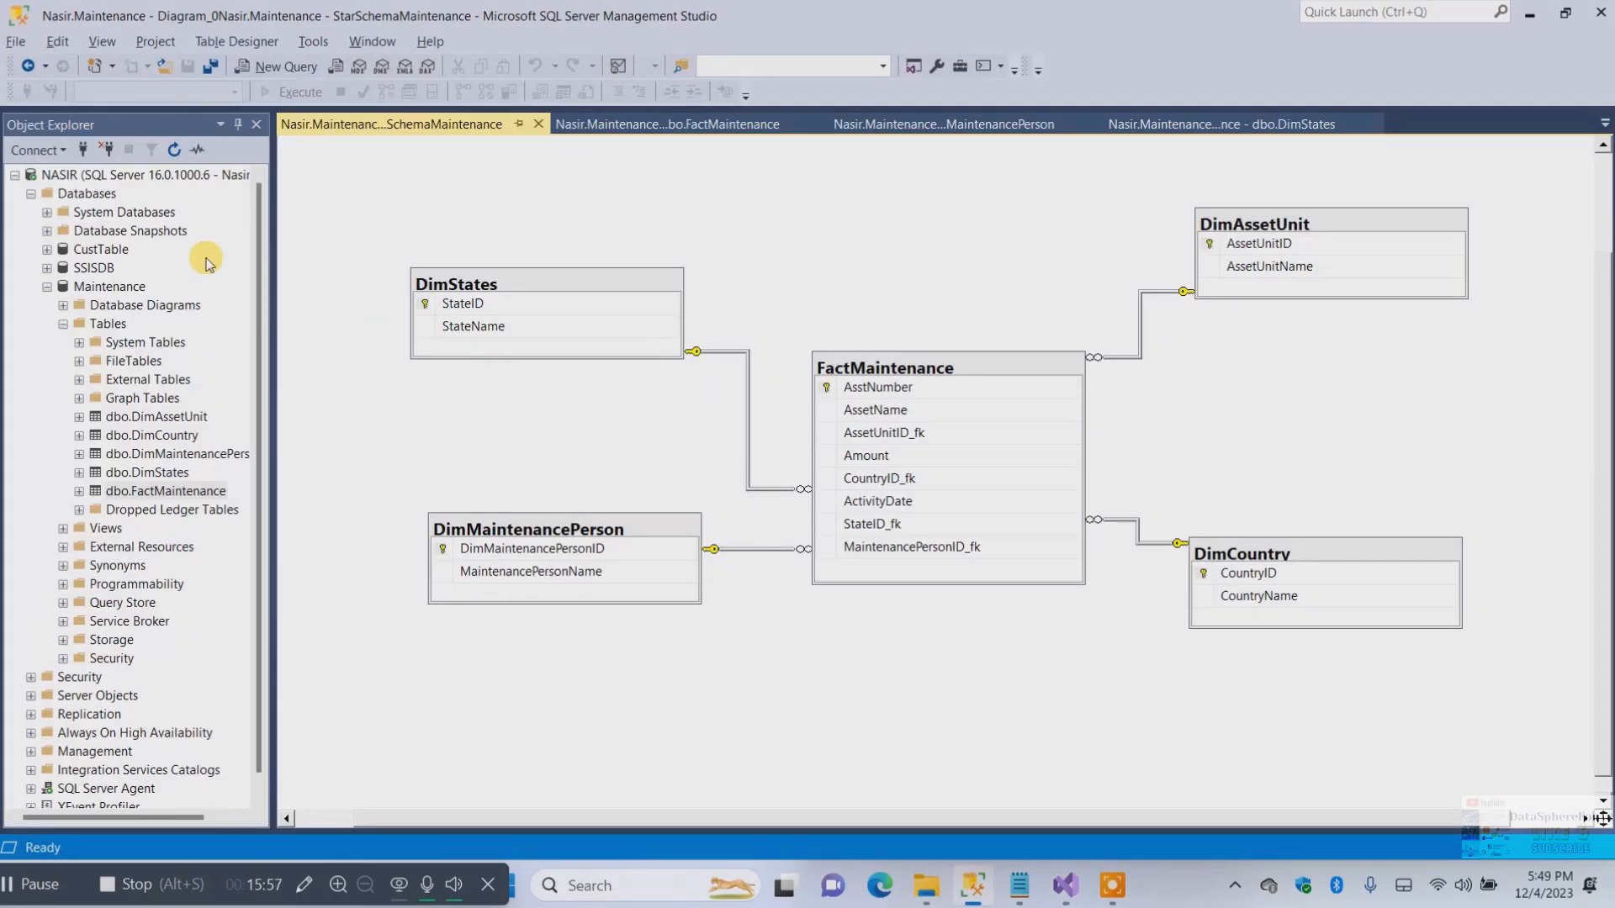
pyautogui.click(148, 419)
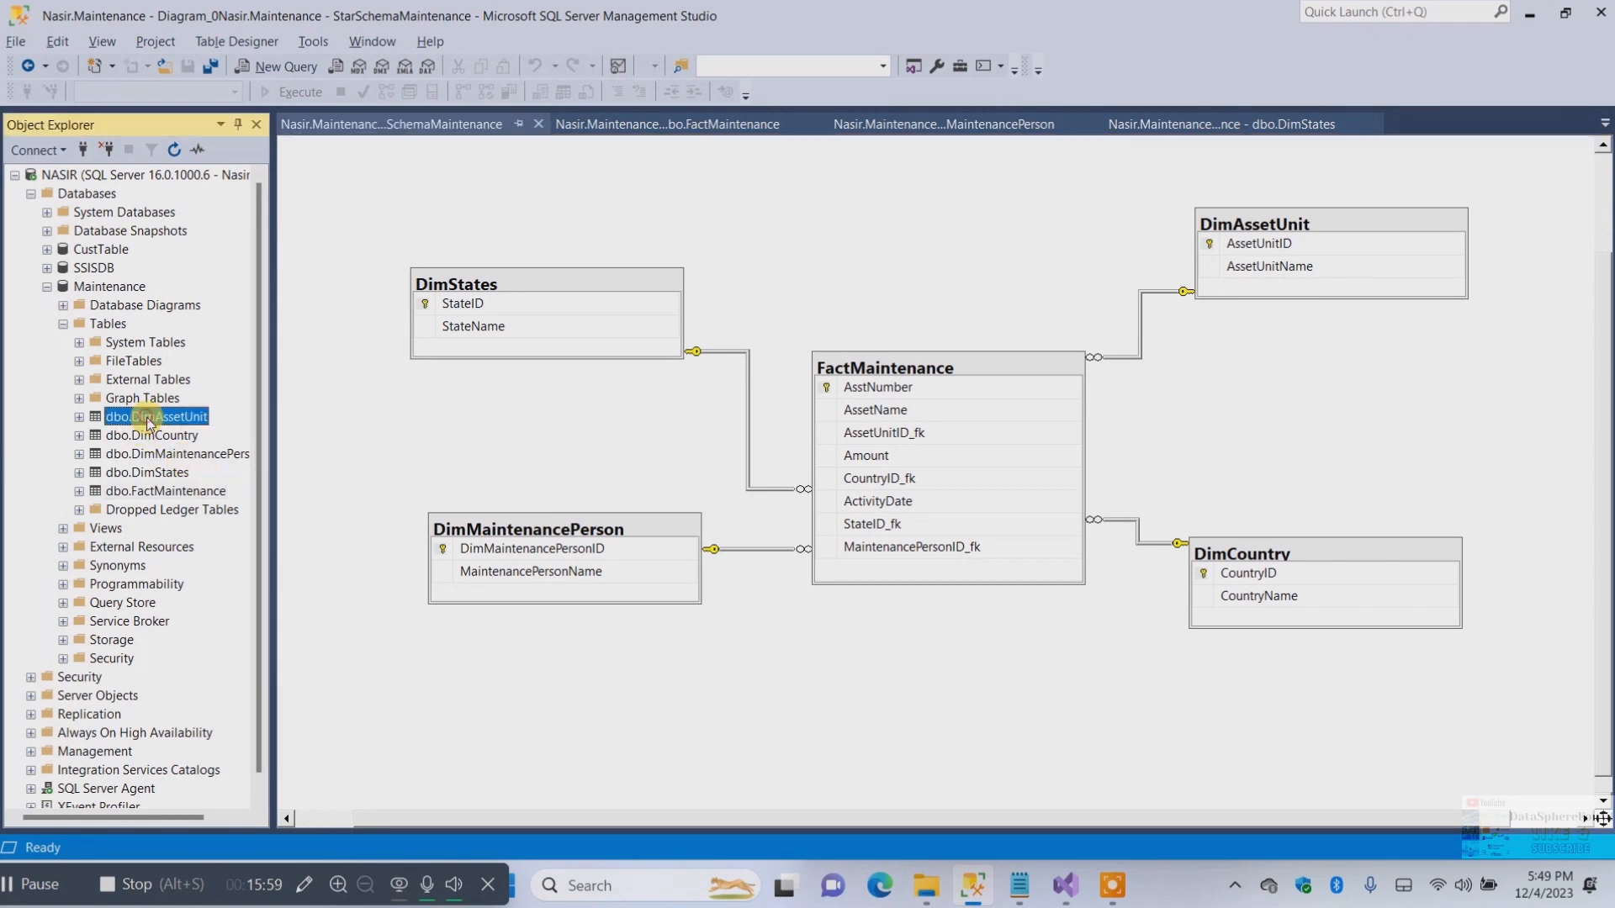
pyautogui.rightClick(148, 419)
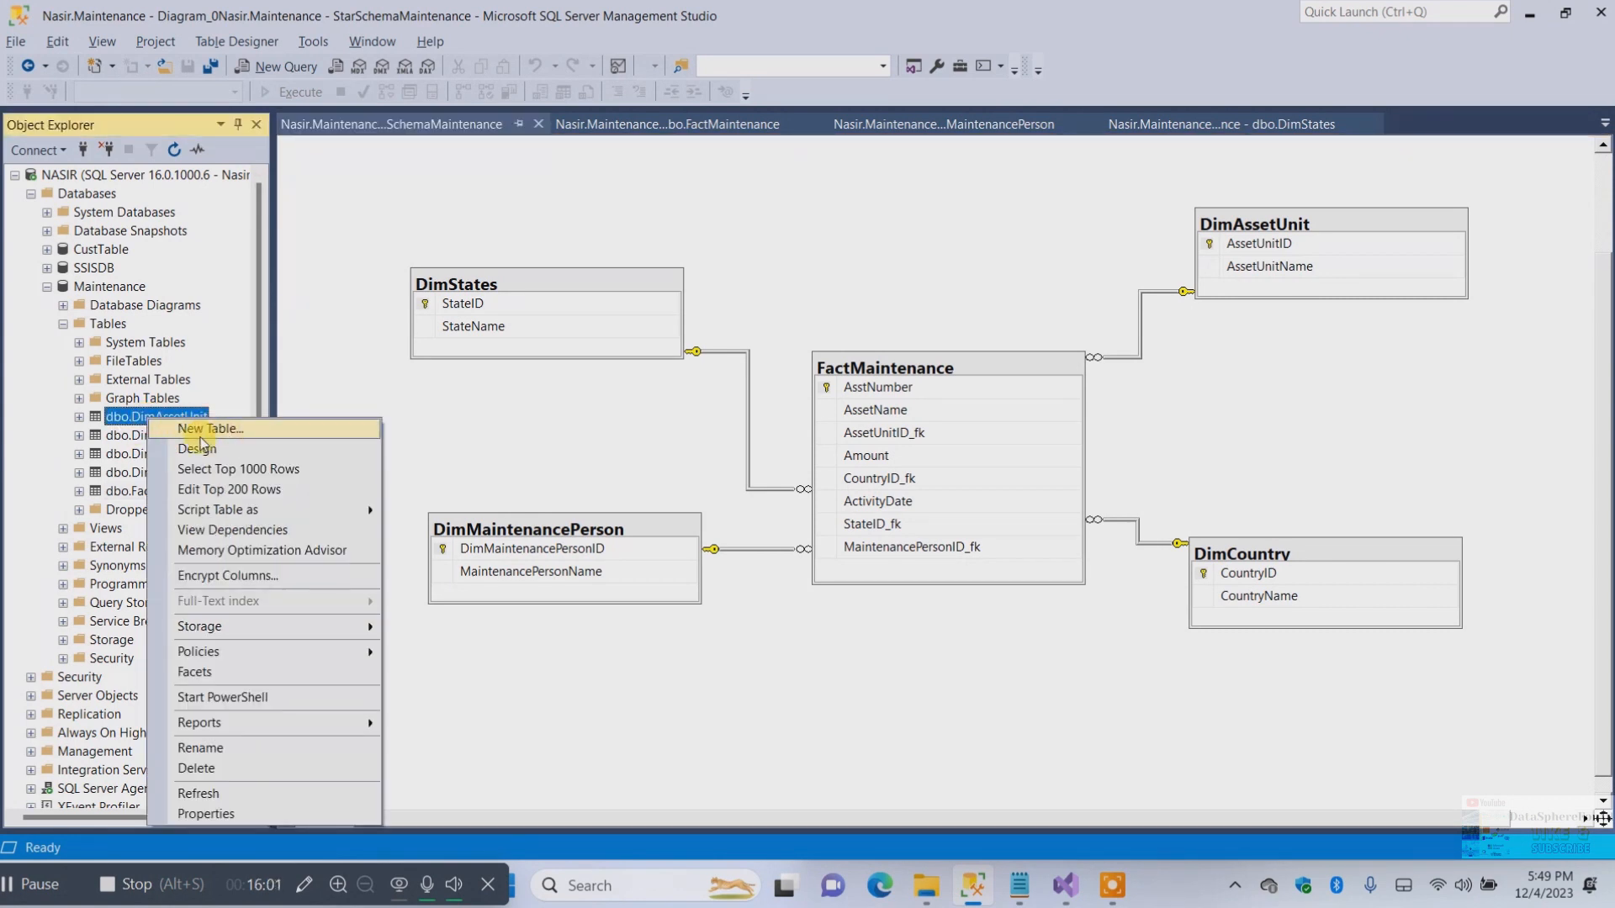
pyautogui.click(226, 468)
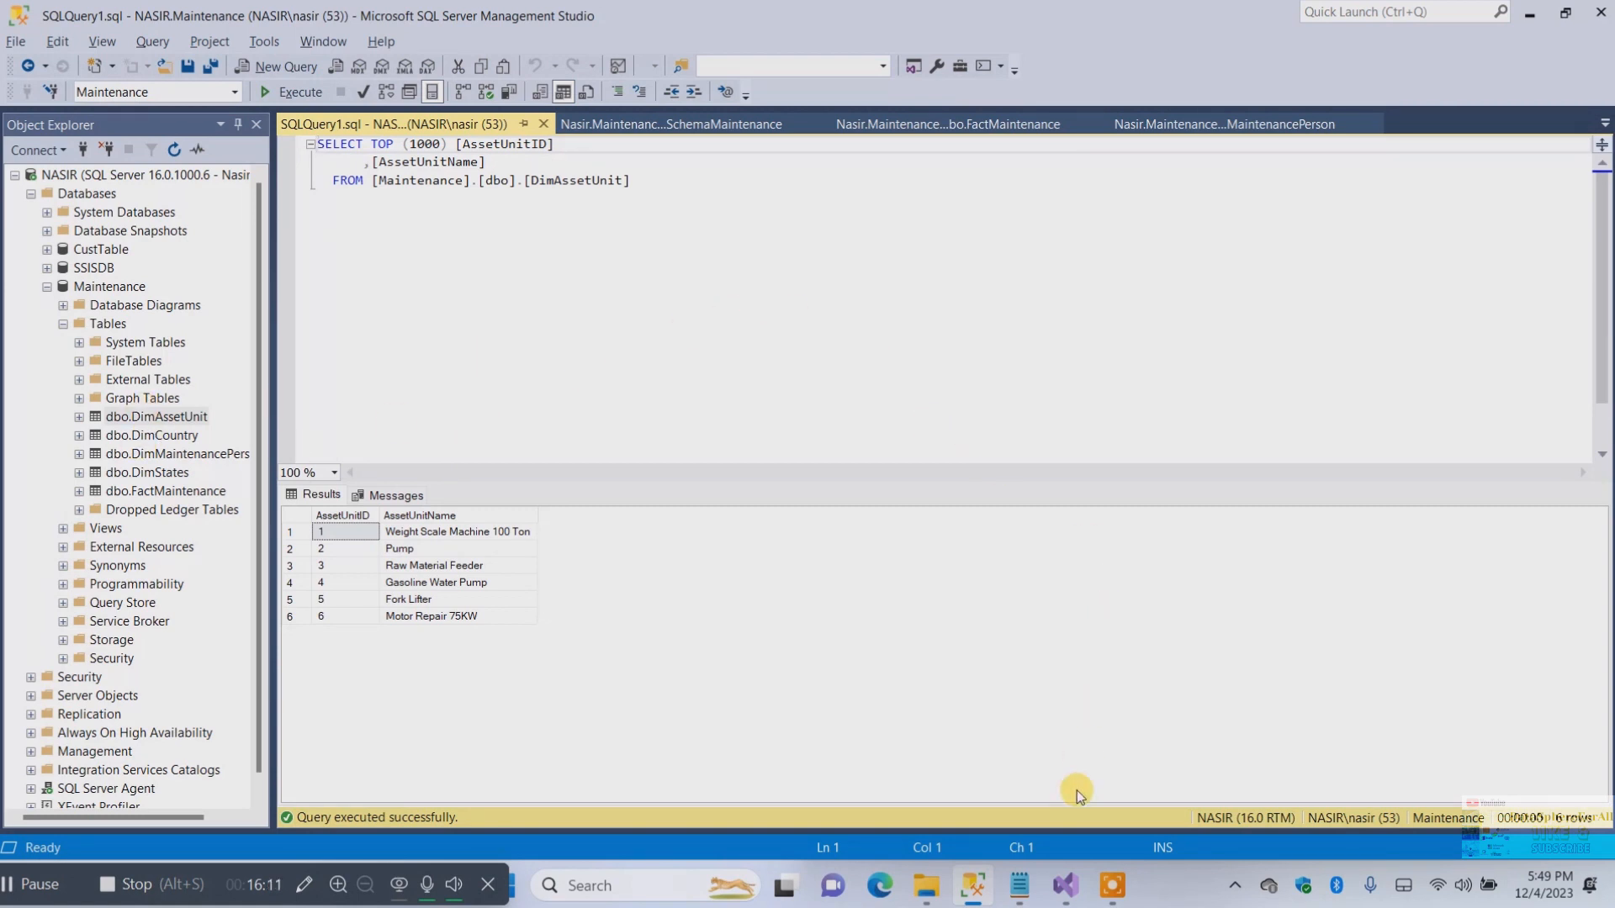
# Return to Visual Studio and open the DimTableALL package's data flow
pyautogui.click(1064, 885)
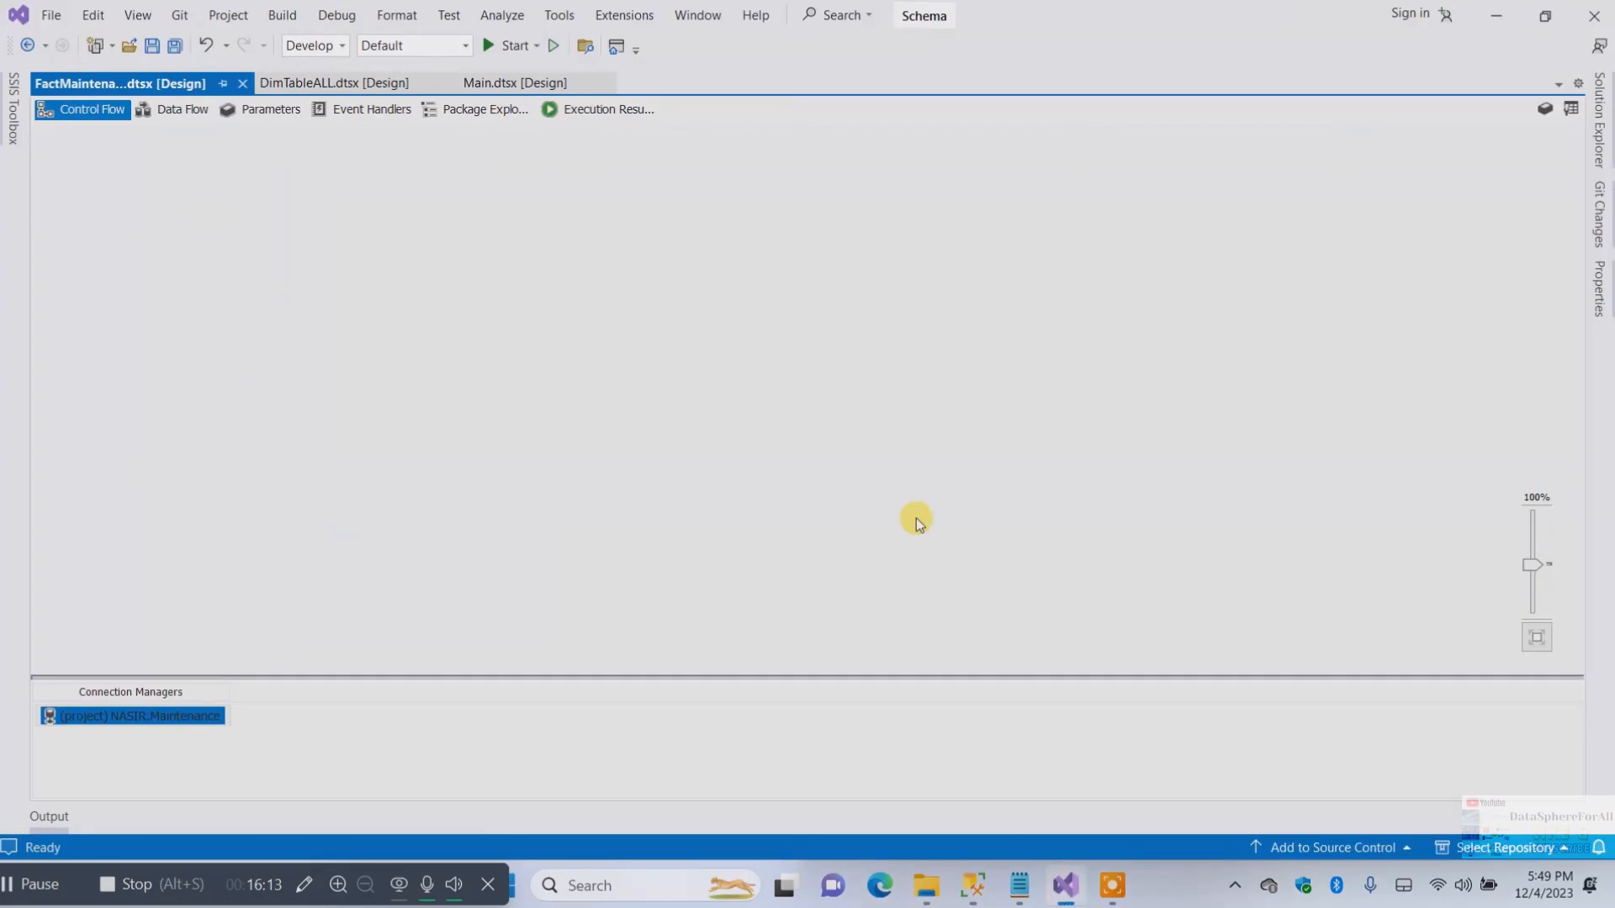
pyautogui.click(376, 81)
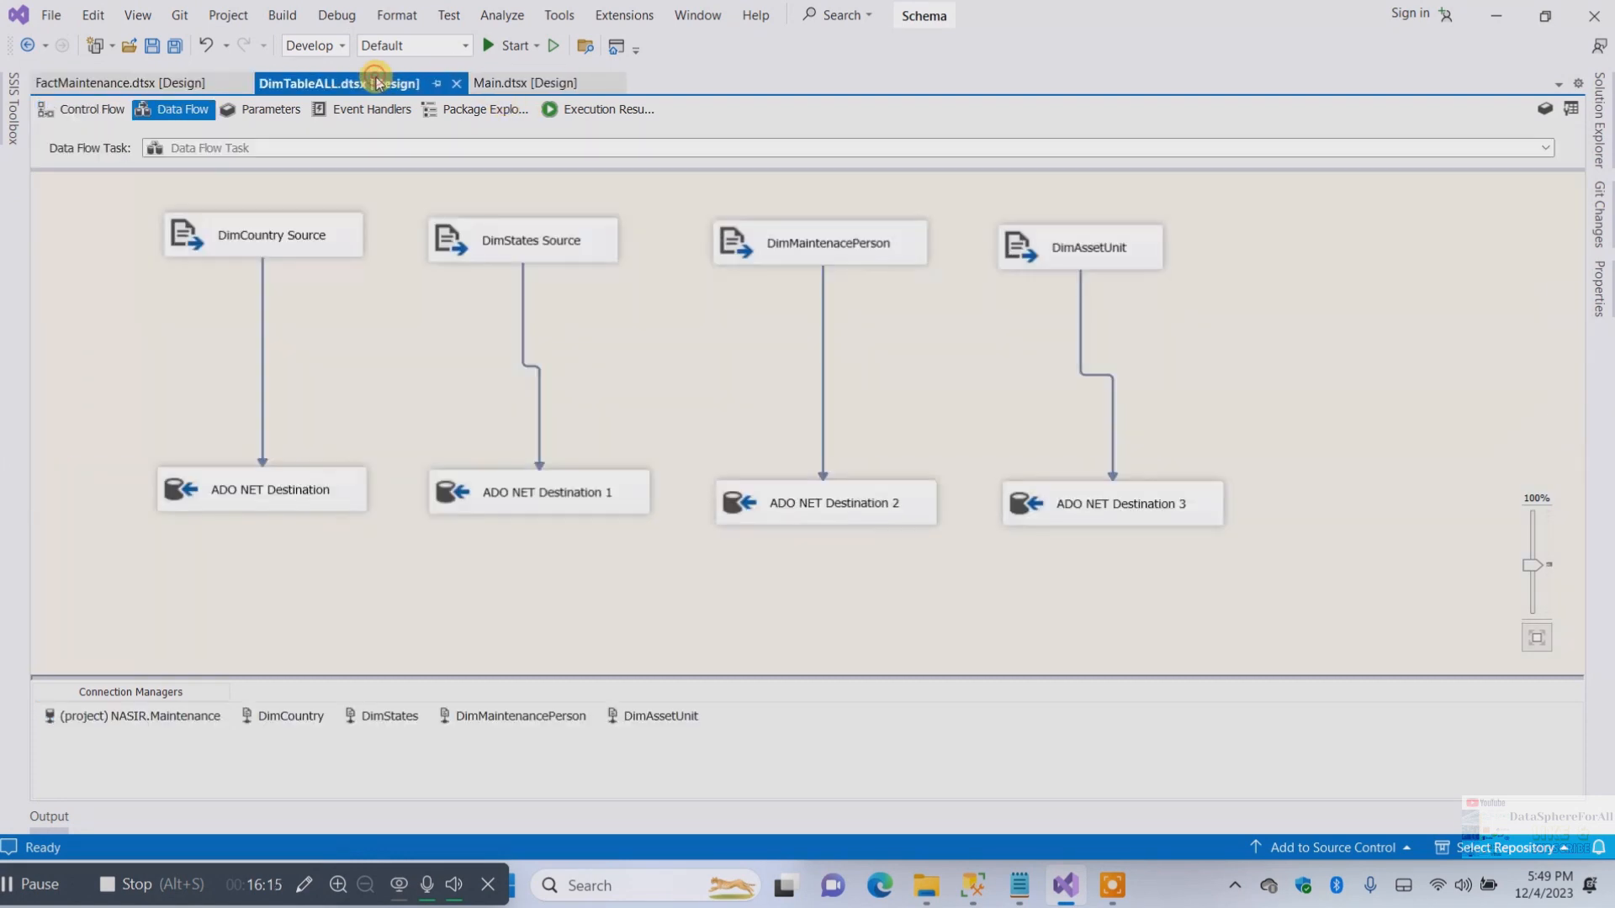